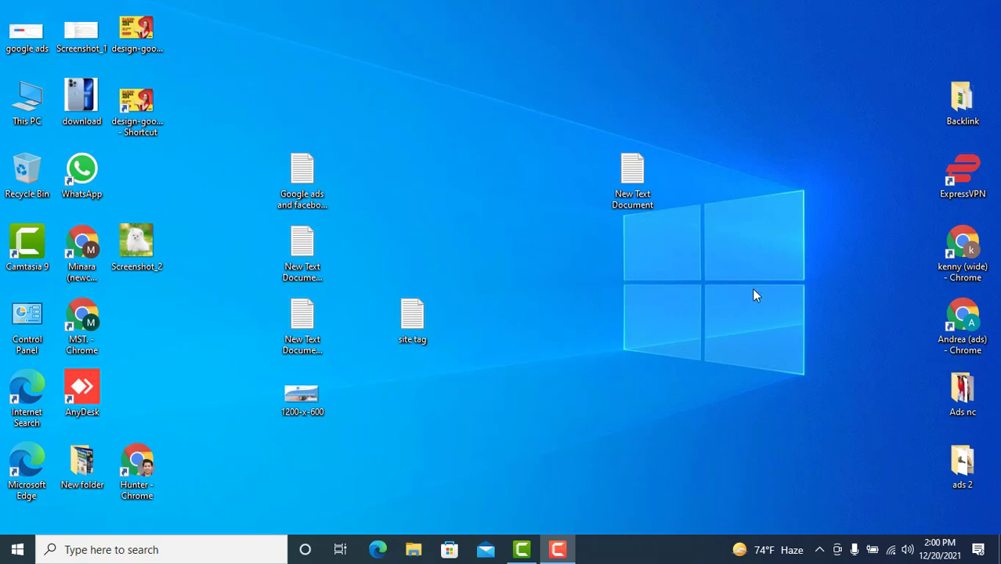
- Open the Andrea (ads) Chrome profile and go to the Google Ads campaigns page
double_click(974, 319)
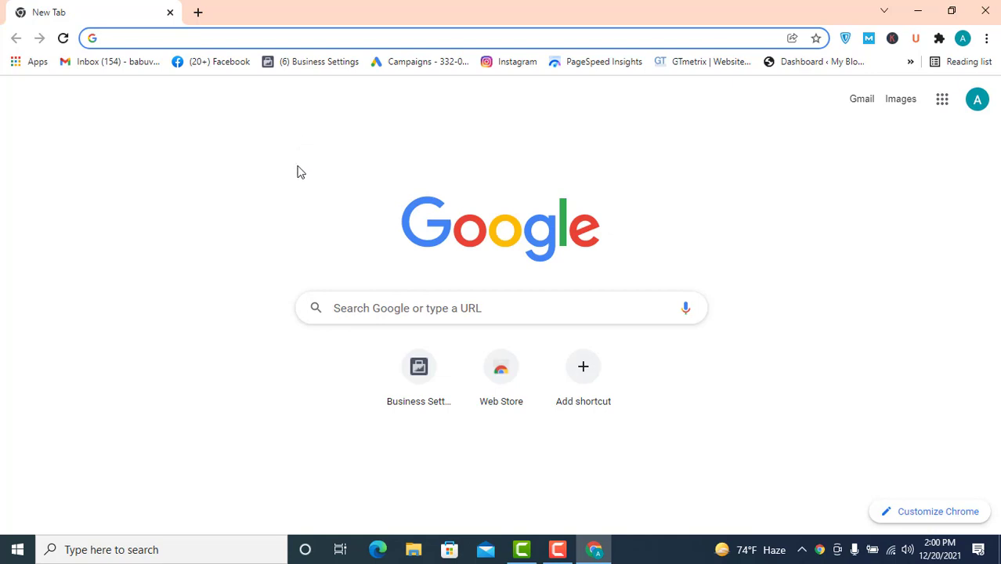
click(404, 69)
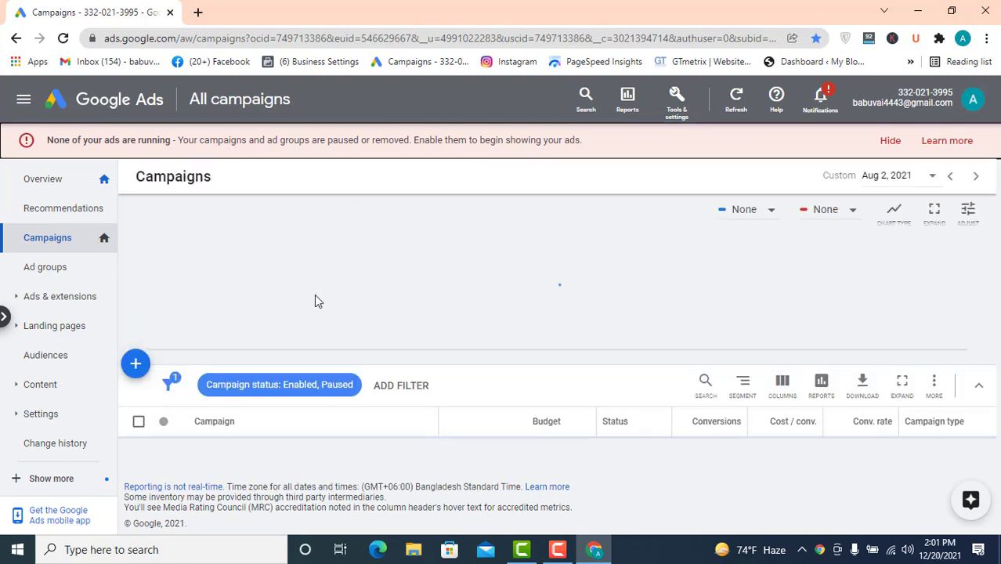
- Start a new campaign and choose Sales as the campaign goal
click(139, 363)
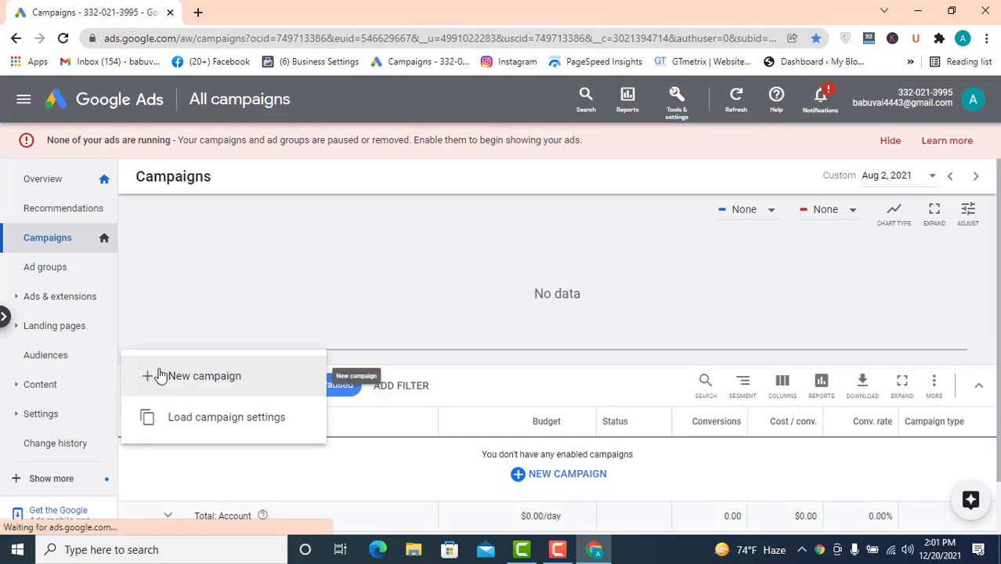
click(225, 377)
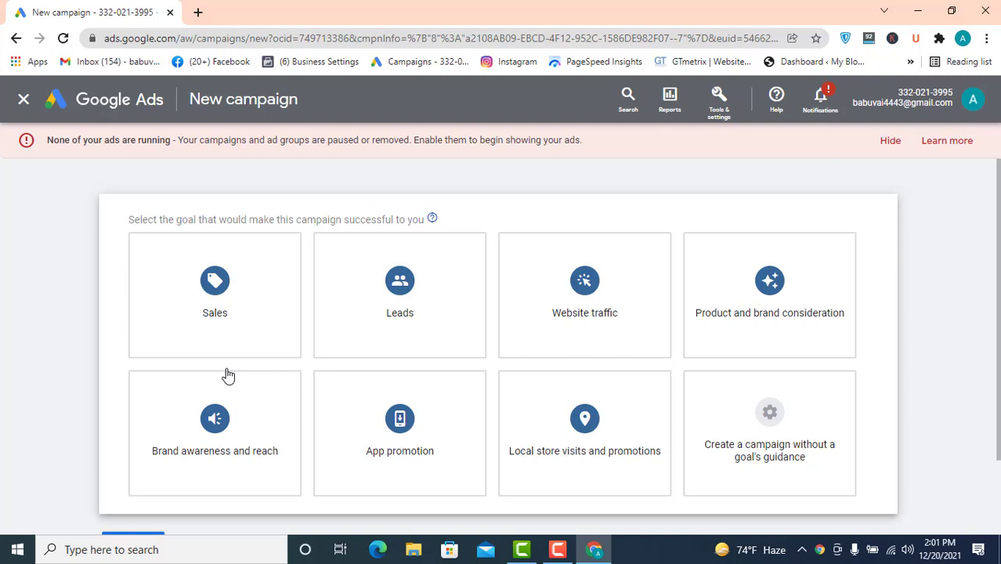
mouse_move(230, 362)
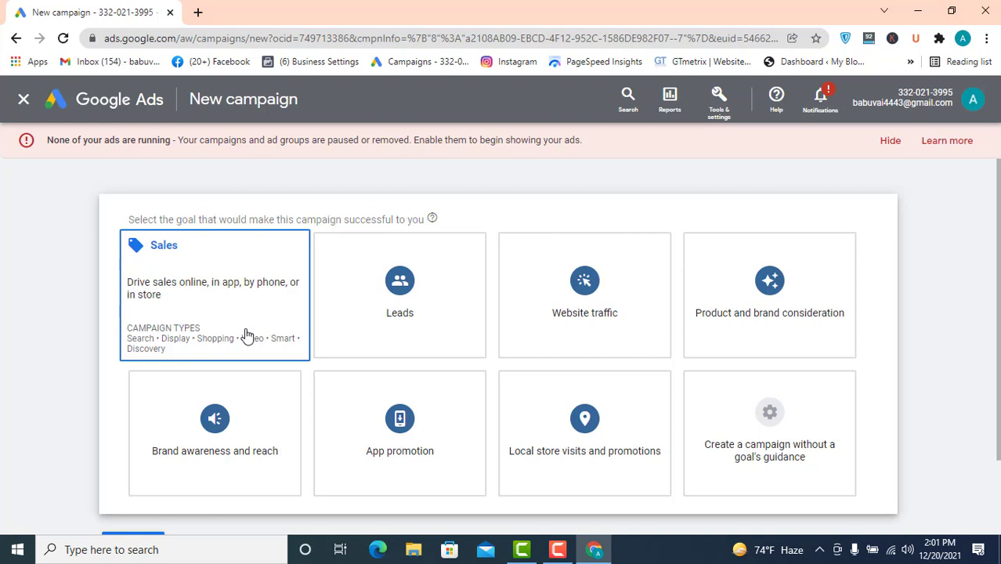
click(245, 291)
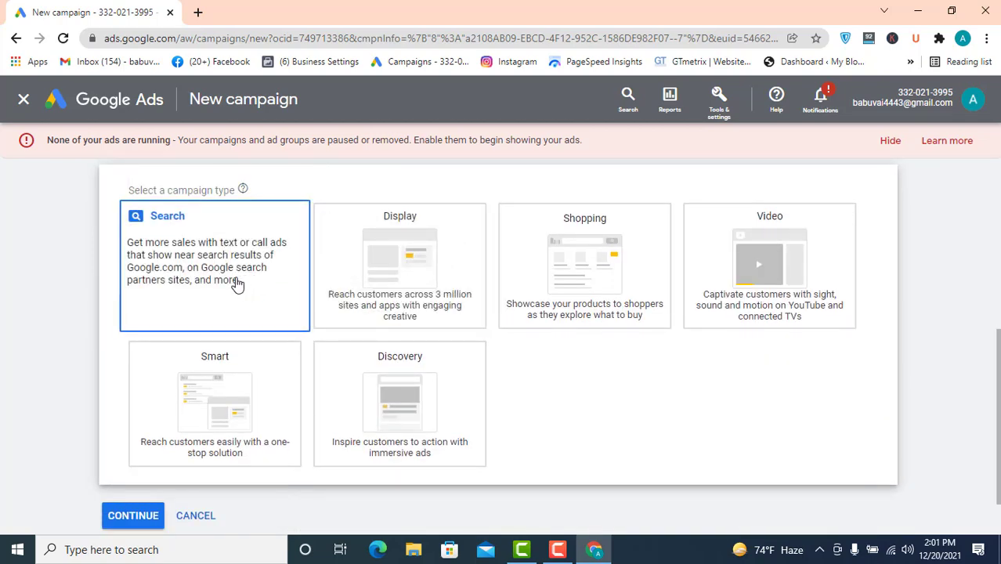
- Select Website visits as the way to reach the goal and focus the business website field
scroll(237, 285, down, 5)
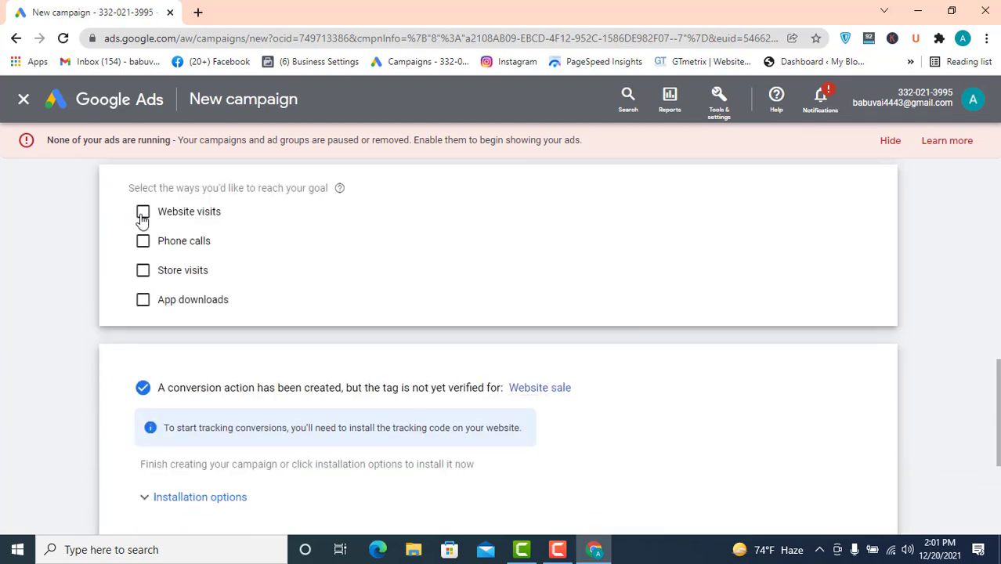
click(142, 216)
click(241, 244)
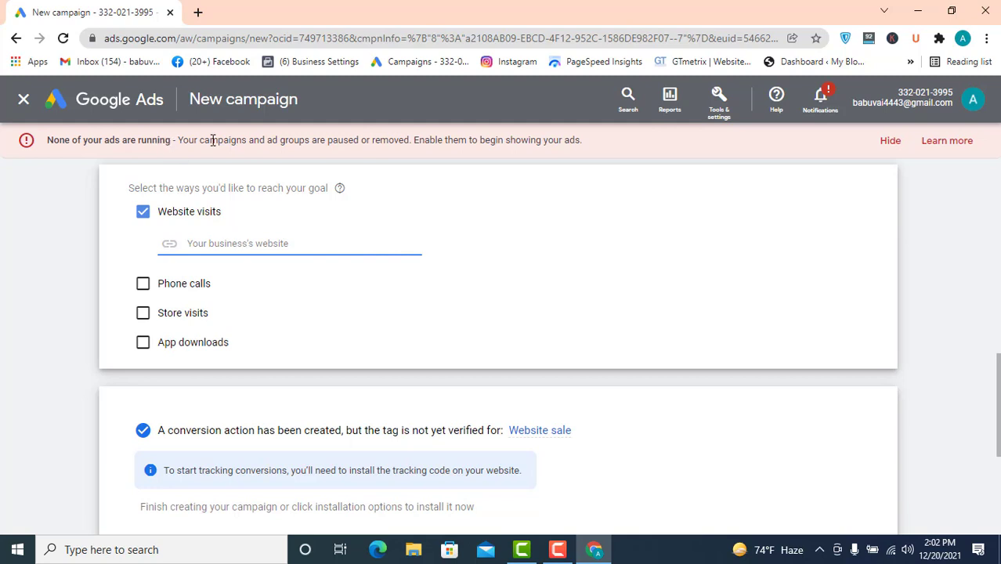
- Open a new browser tab and search Google for onlineshopping
click(197, 12)
text(on)
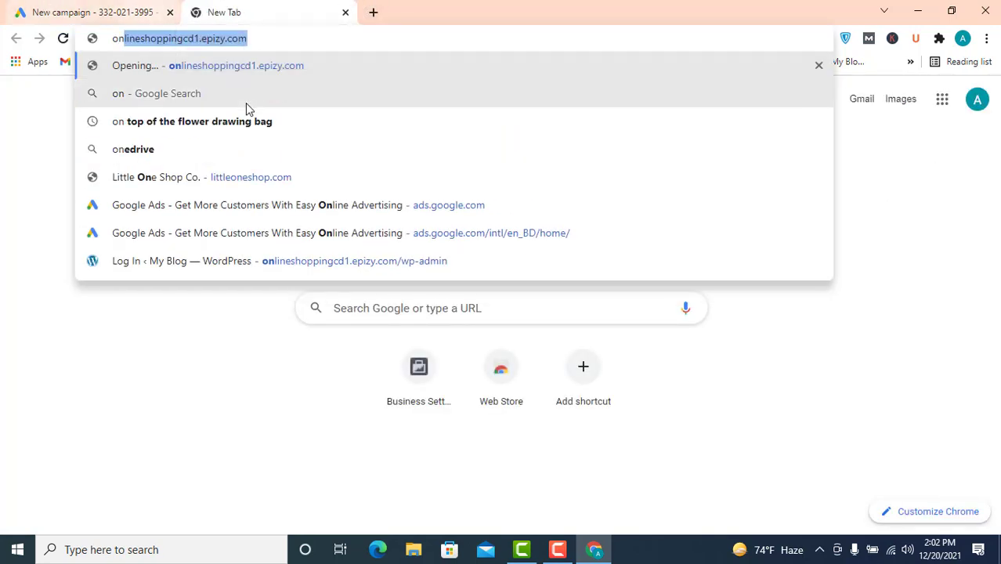
click(178, 39)
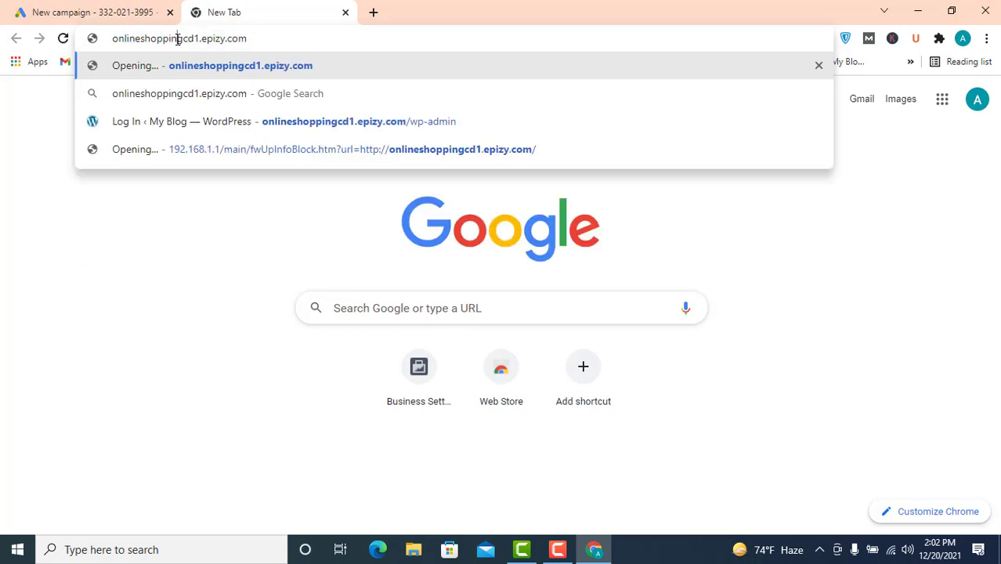
drag(182, 39, 291, 33)
key(BackSpace)
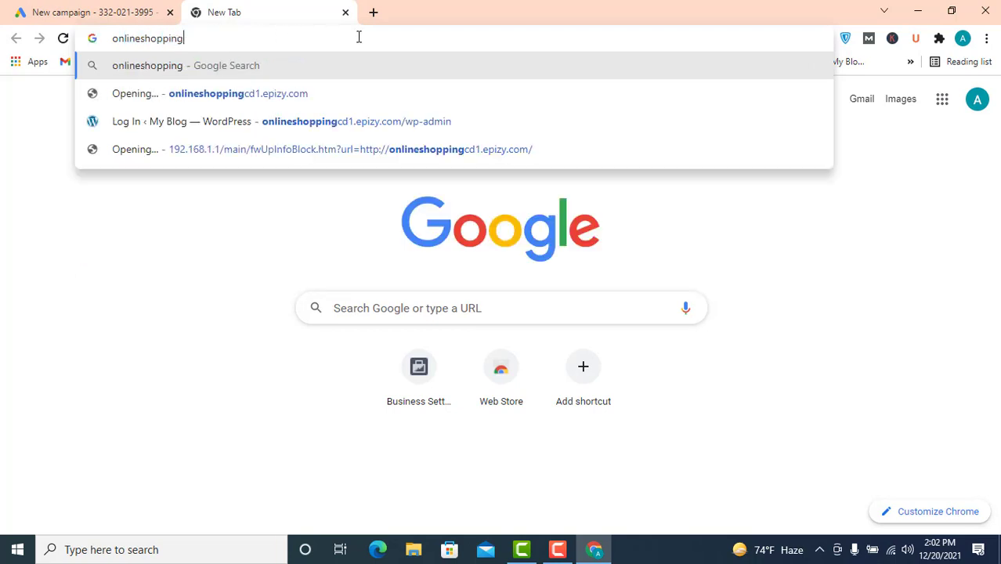
key(Return)
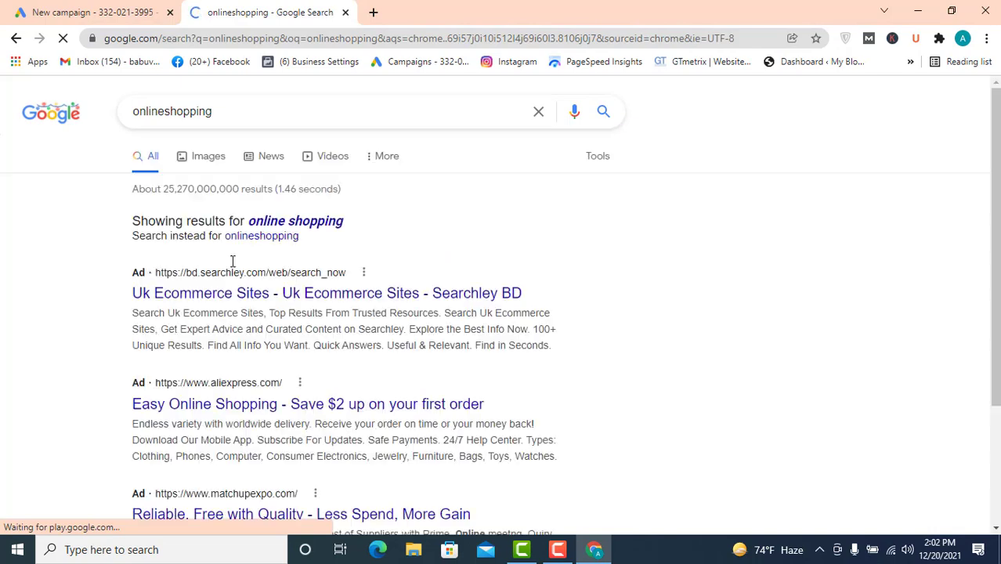
- Browse the search results and open the Macy's website
scroll(288, 282, down, 3)
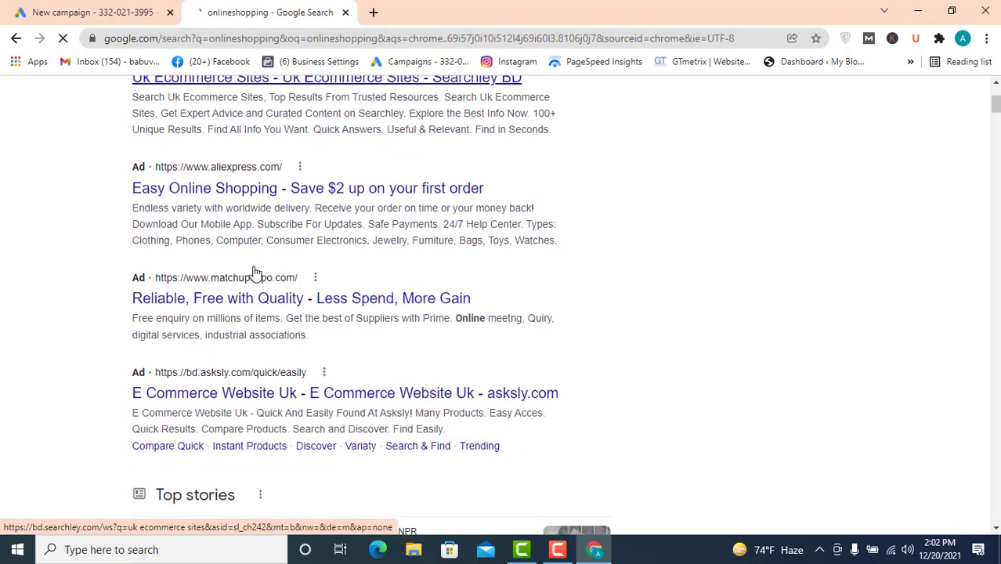
scroll(252, 273, up, 3)
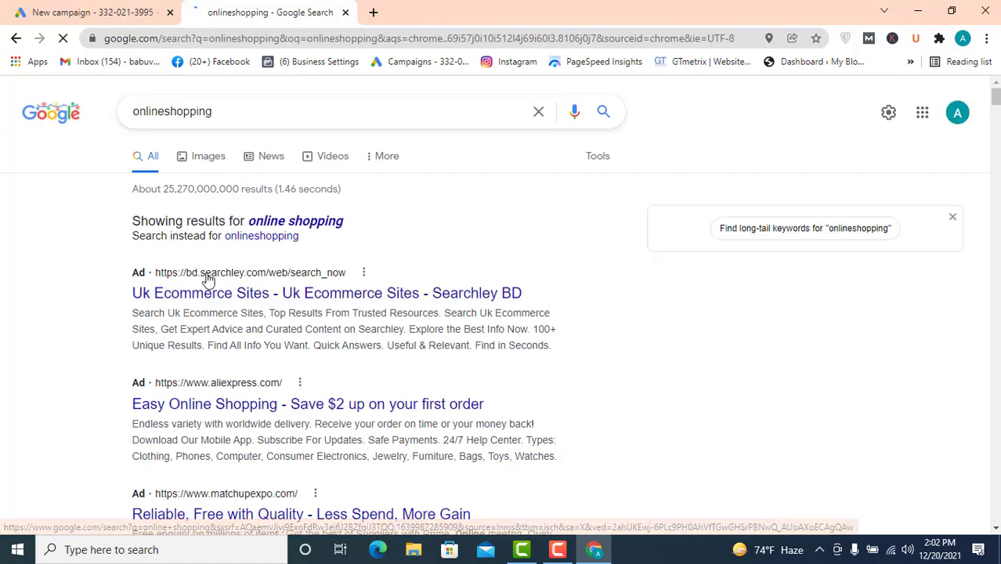
scroll(202, 270, down, 3)
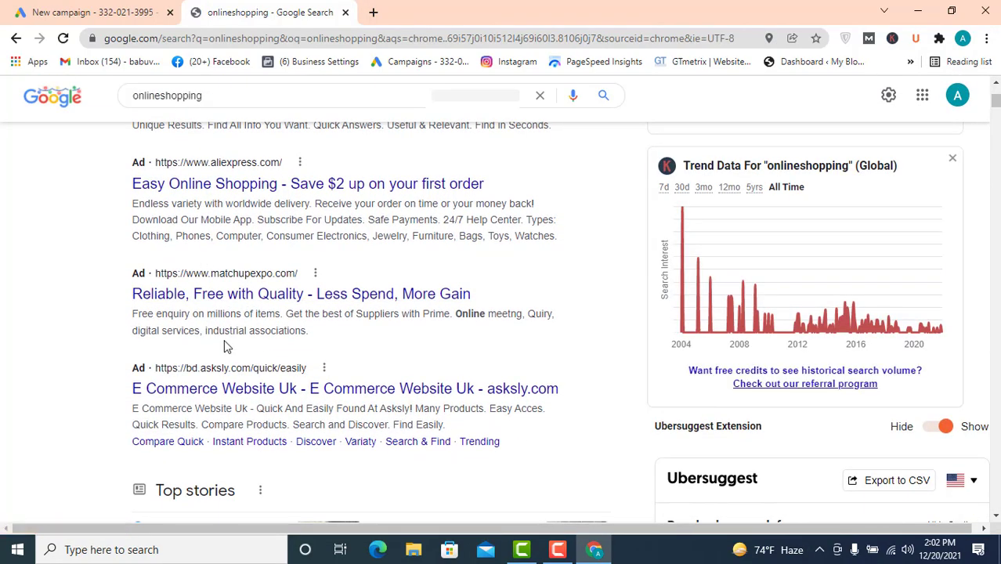
scroll(231, 344, down, 5)
scroll(240, 341, down, 3)
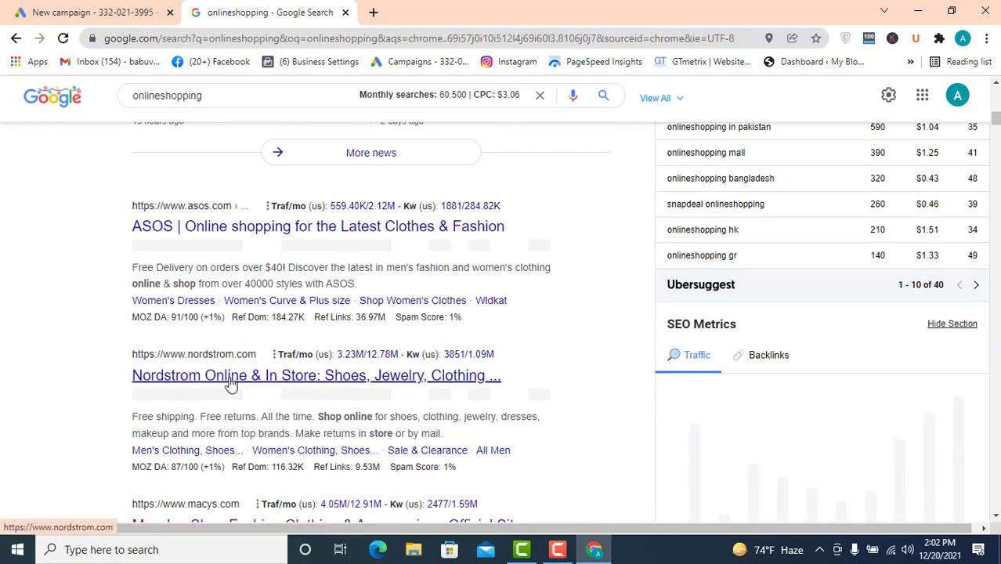
scroll(235, 384, down, 2)
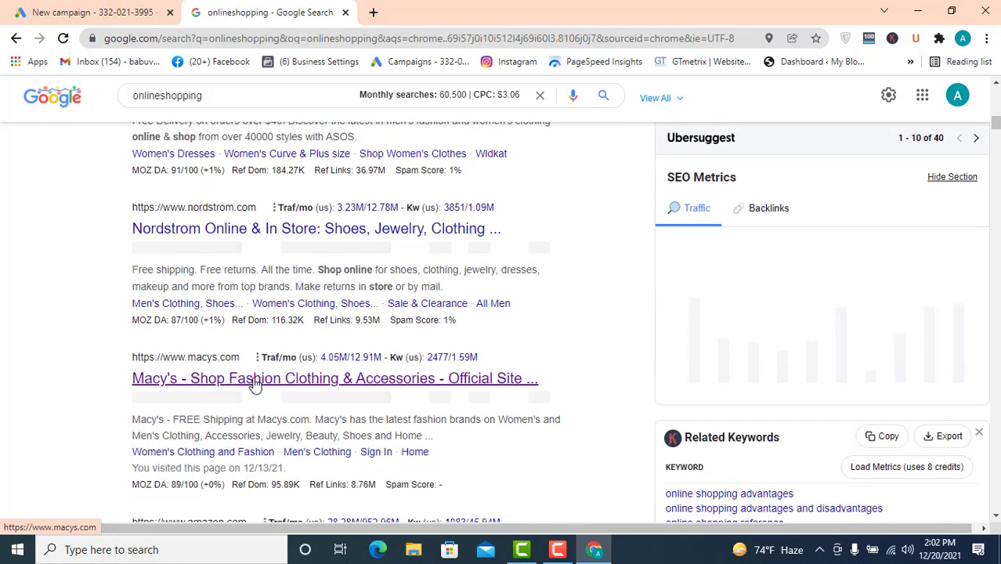
click(491, 227)
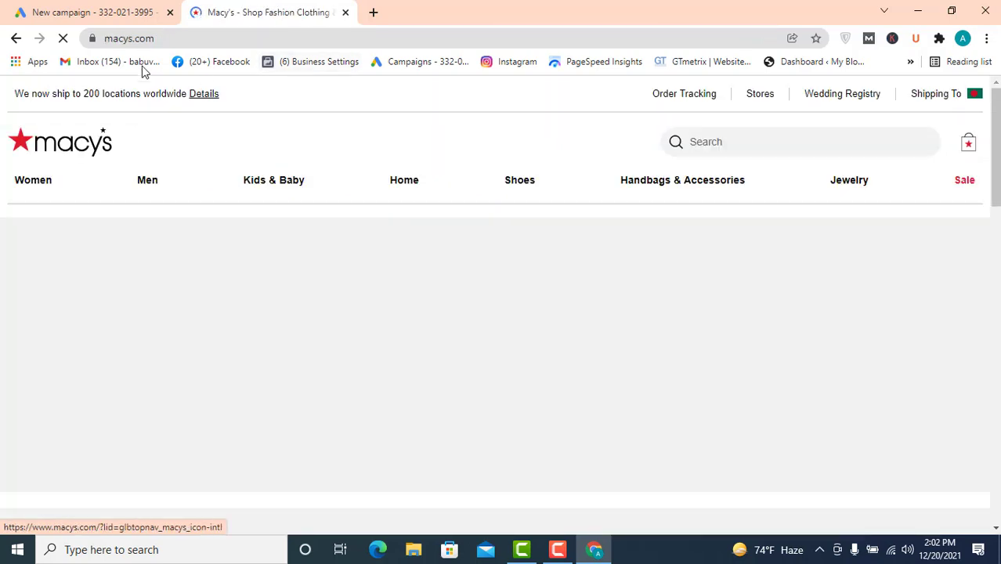
click(152, 37)
right_click(154, 39)
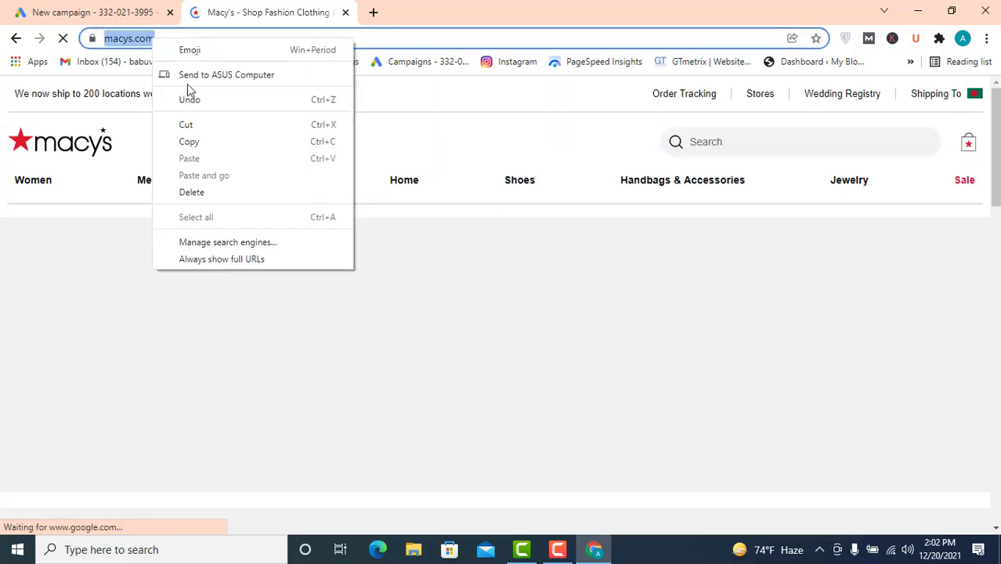
click(194, 142)
click(129, 11)
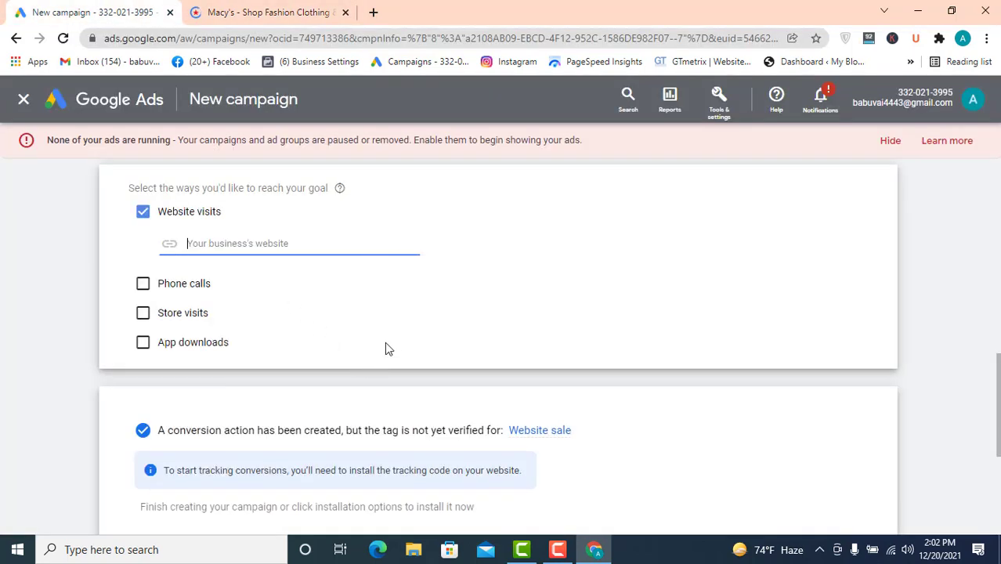
key(ctrl+v)
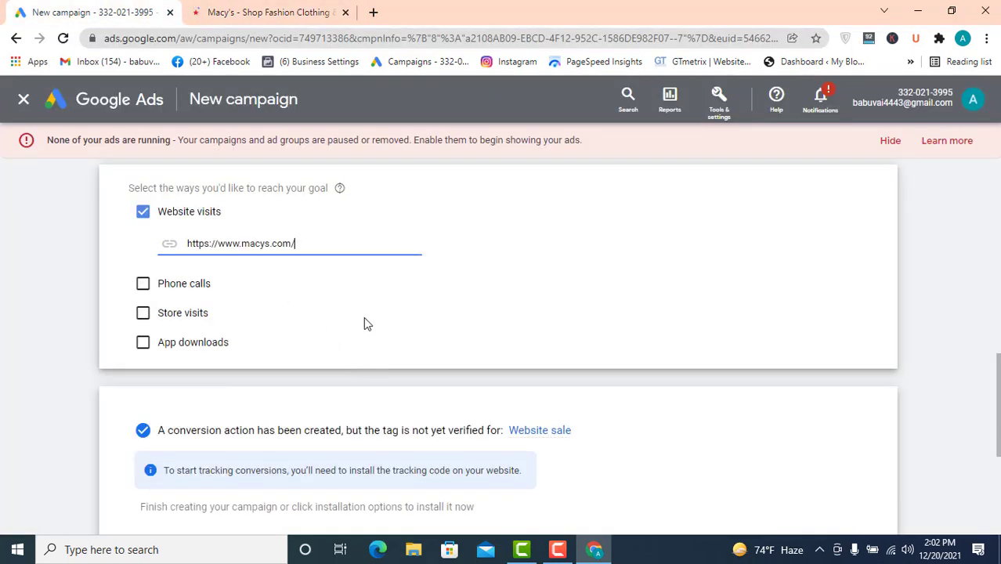
key(BackSpace)
- Keep the campaign name Sales-Search-9, continue to the next setup page and reload it
scroll(349, 350, down, 3)
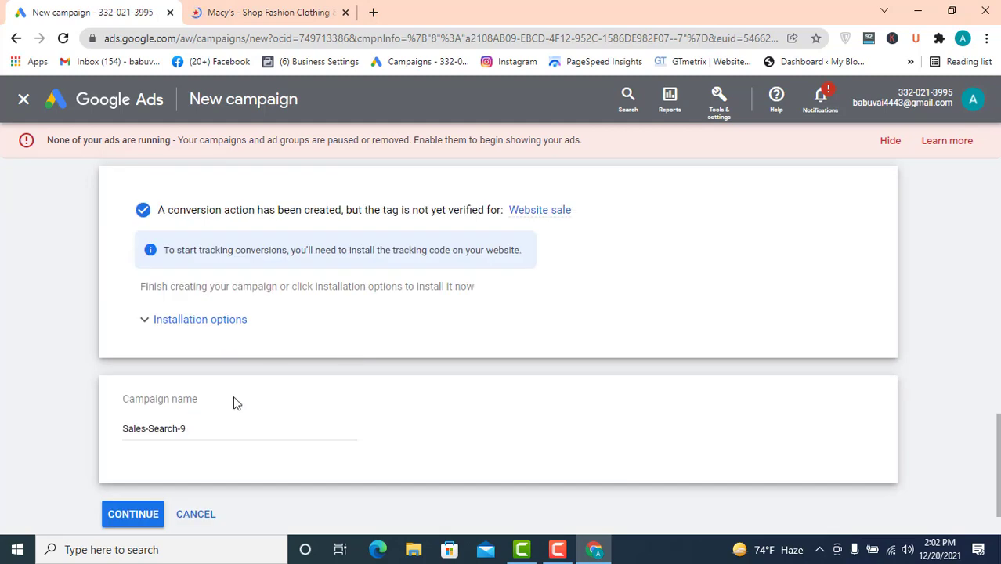
click(205, 429)
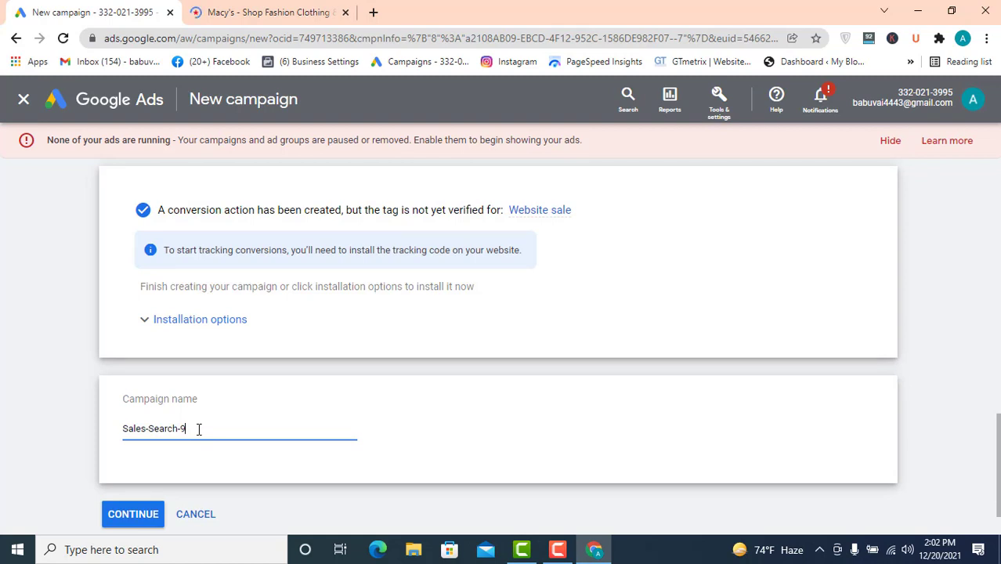
scroll(198, 430, down, 1)
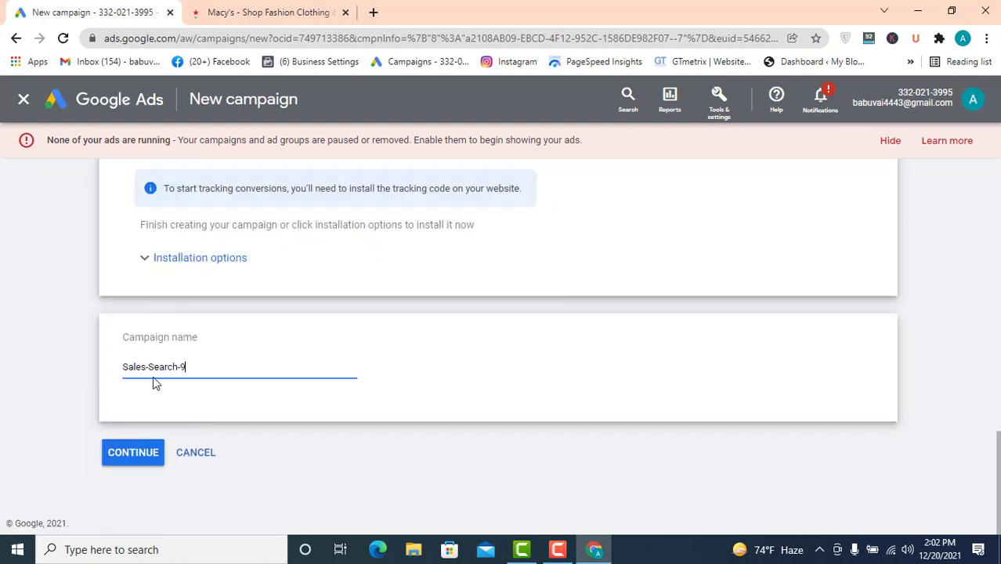
click(151, 457)
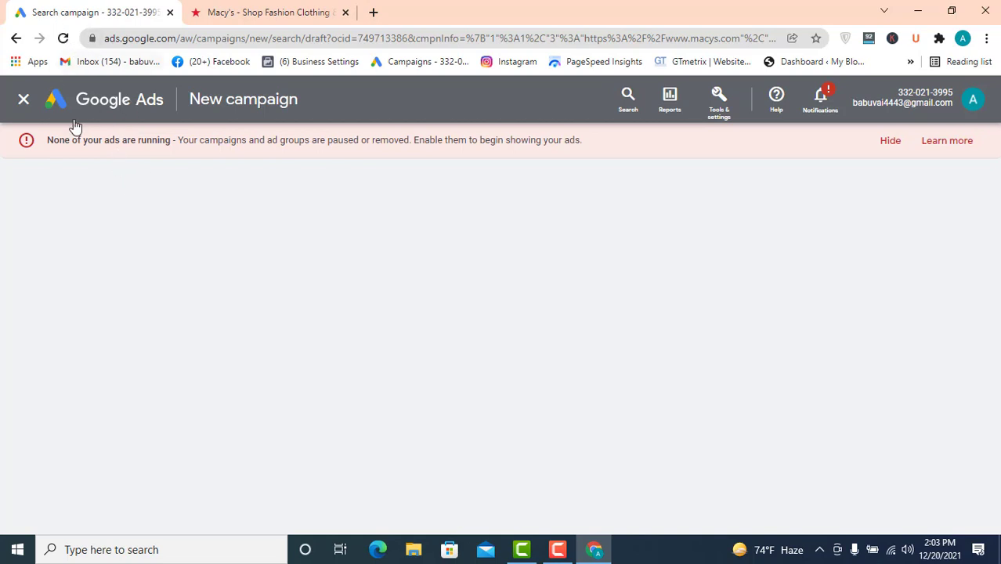
click(62, 37)
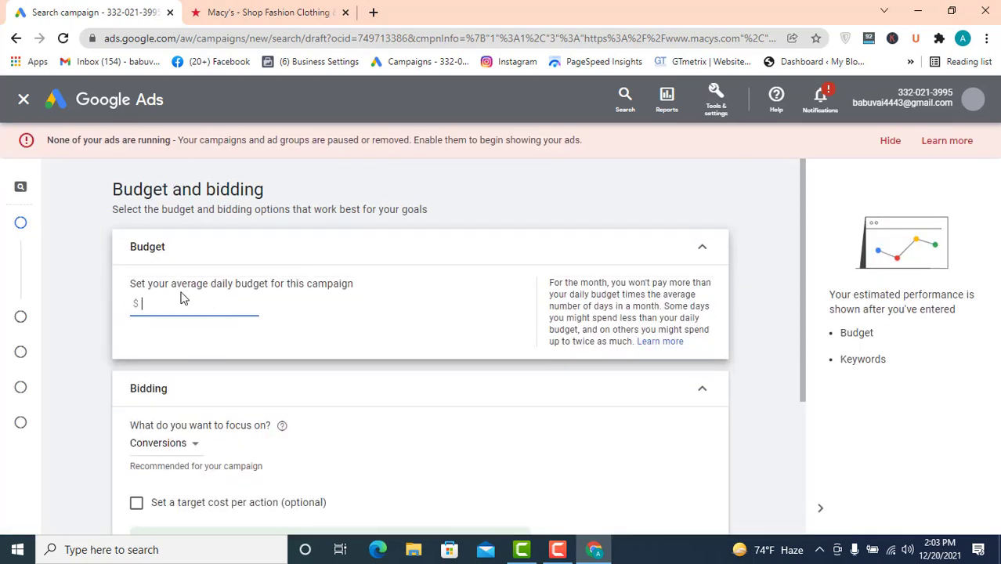
- Set the campaign's average daily budget to $50
scroll(328, 271, down, 1)
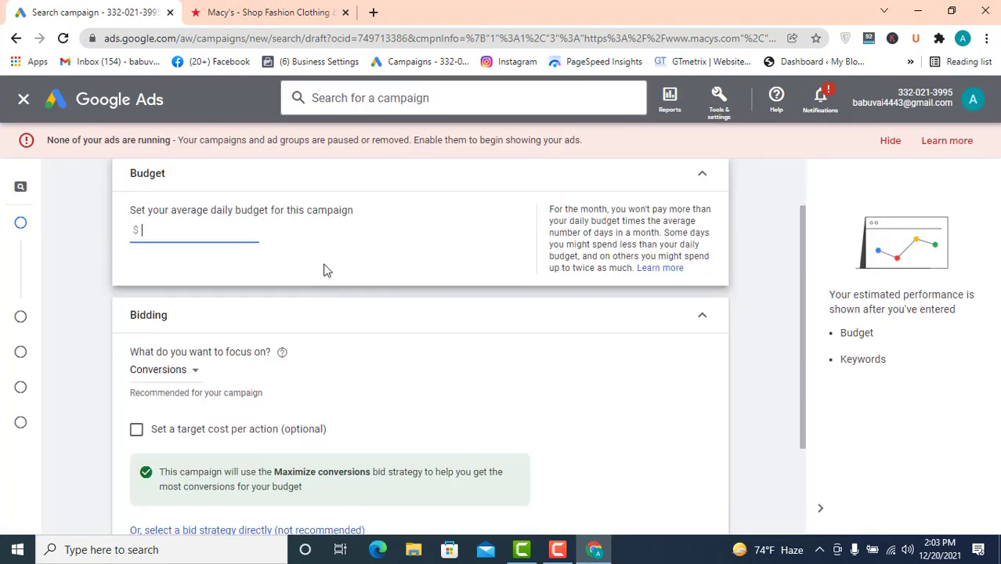
scroll(201, 286, up, 1)
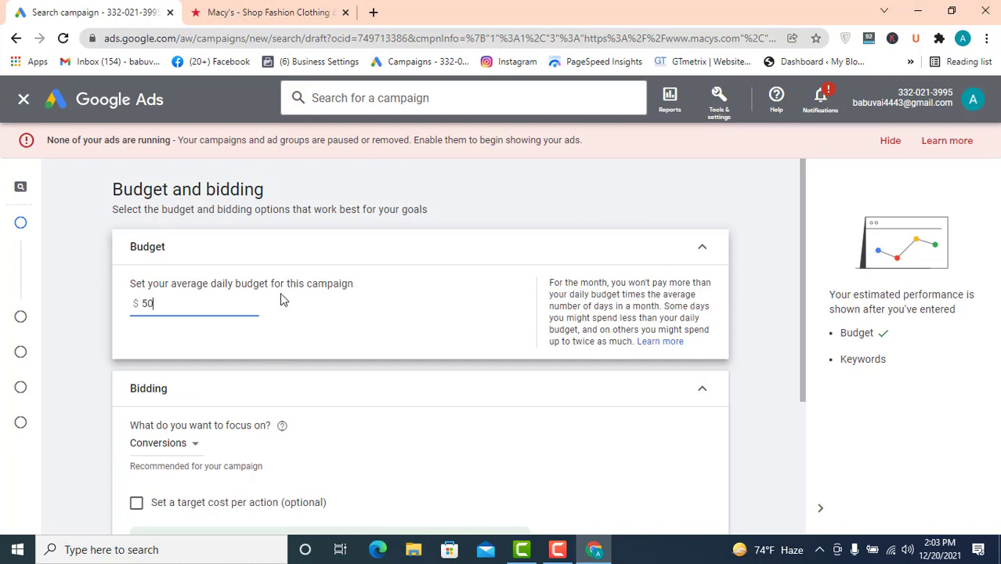
scroll(313, 372, down, 1)
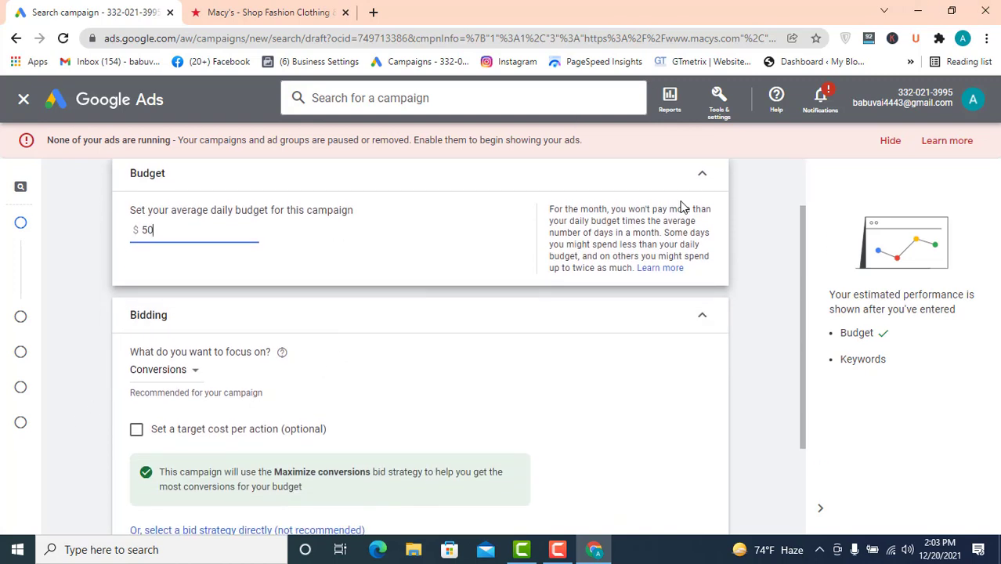
click(290, 287)
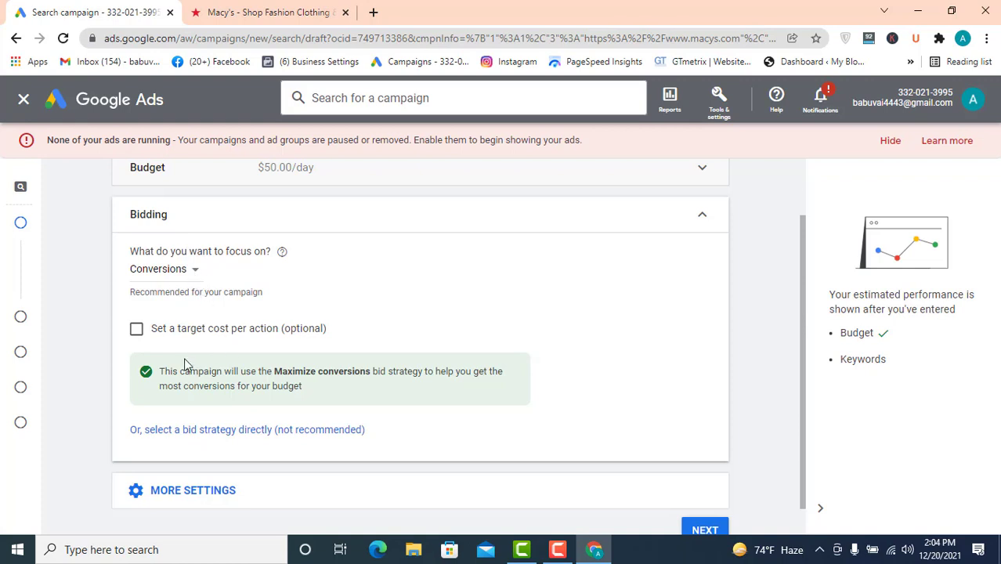
- Select the bid strategy directly and choose Maximize clicks
click(221, 437)
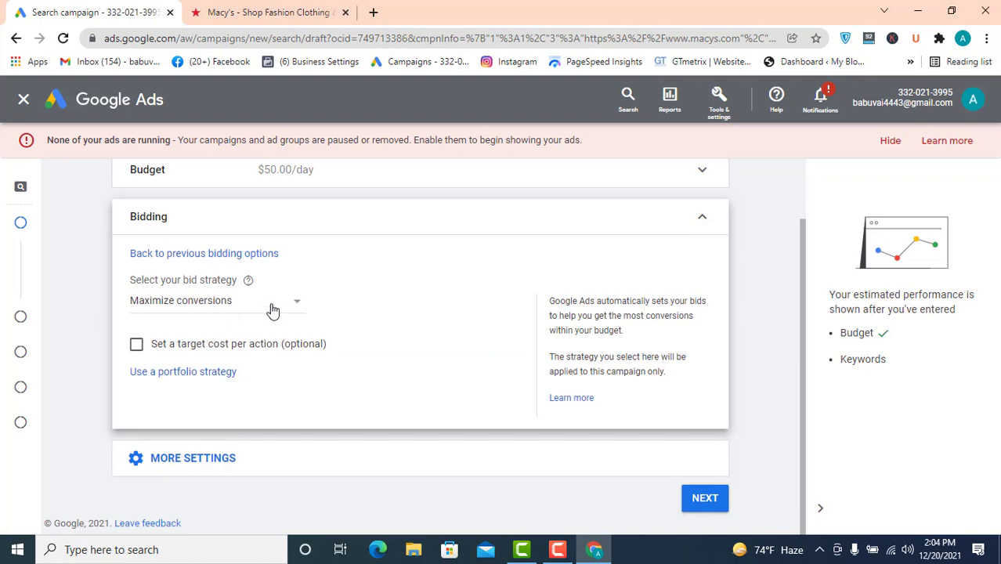
click(277, 310)
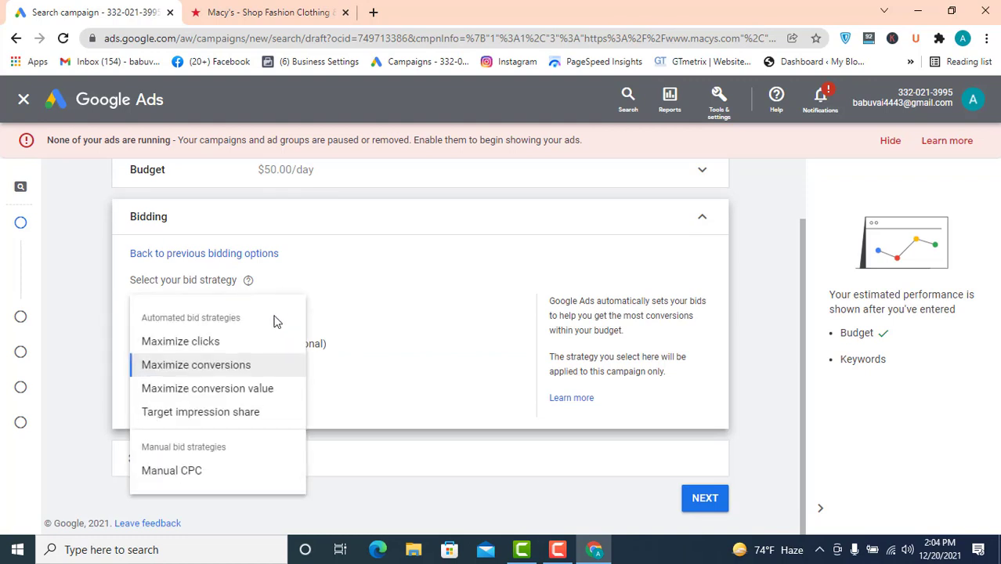
click(183, 345)
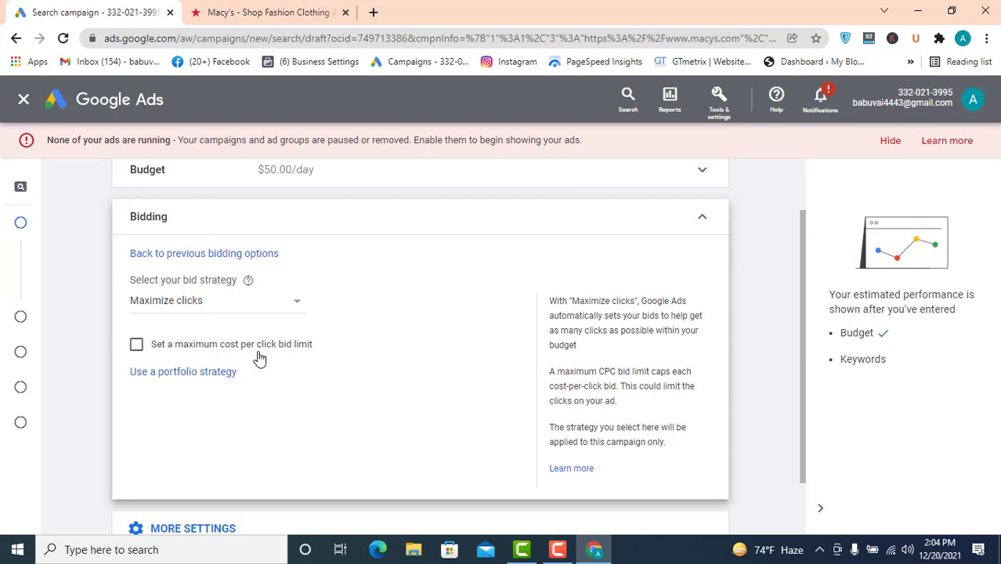
- Enable a maximum cost per click bid limit and set it to $0.78
click(137, 344)
click(165, 386)
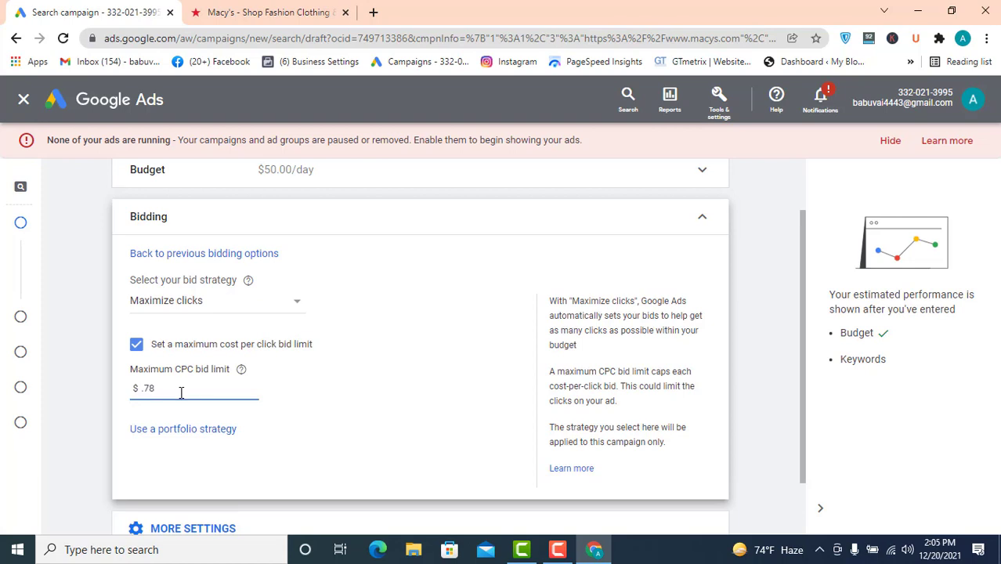
click(325, 391)
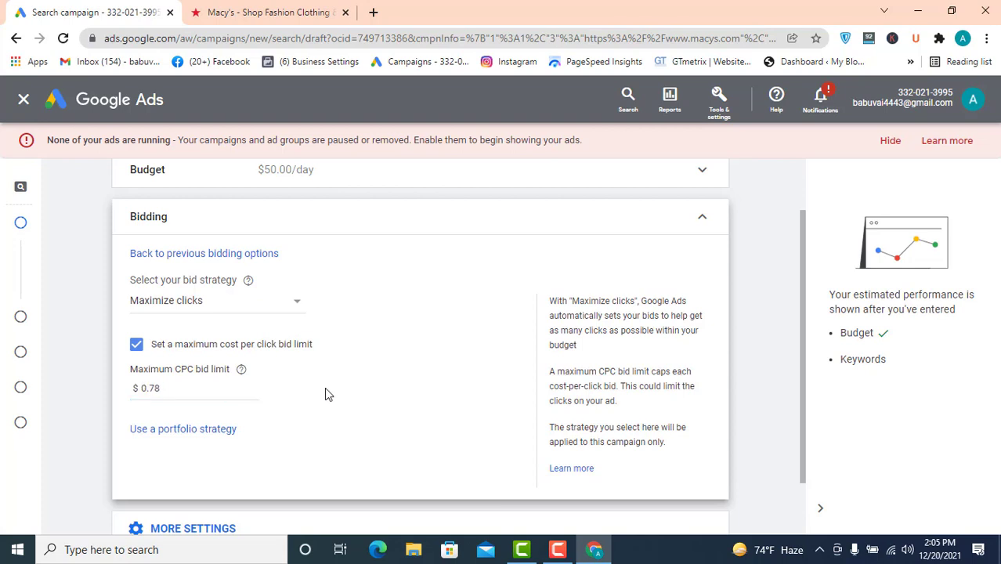
- Change the maximum CPC bid limit to $1.00 and collapse the Bidding section
click(156, 389)
drag(154, 390, 138, 392)
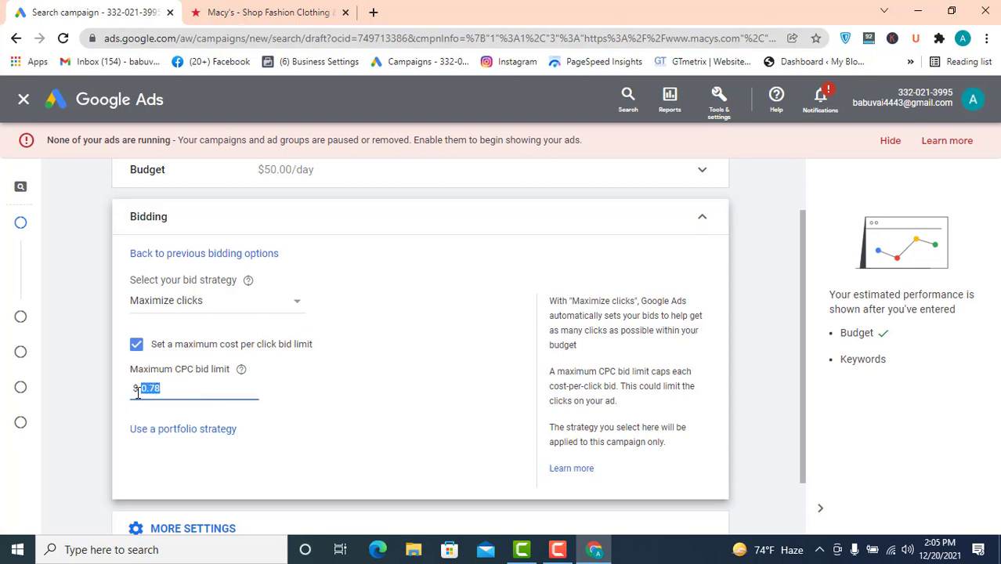
text(1)
click(362, 404)
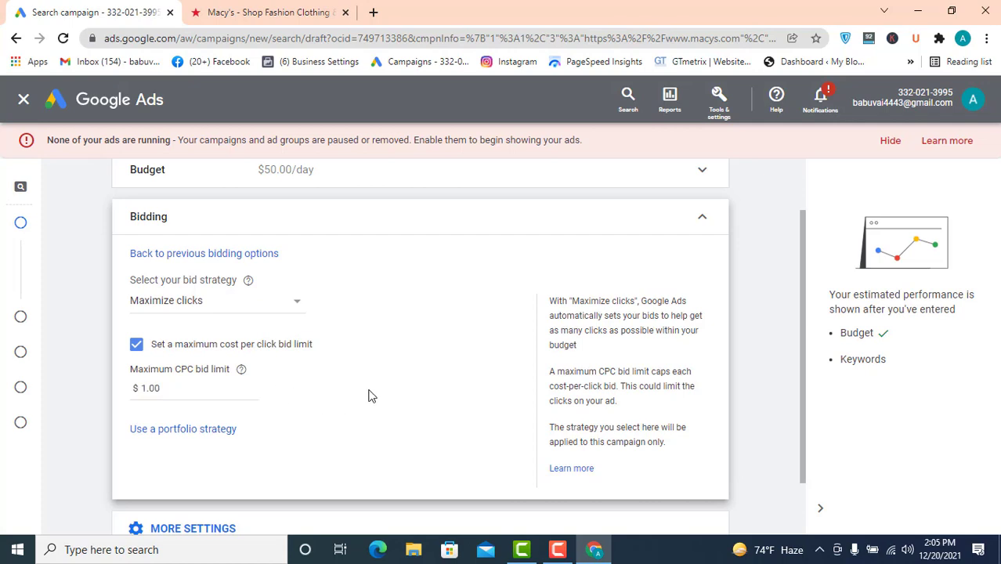
click(703, 216)
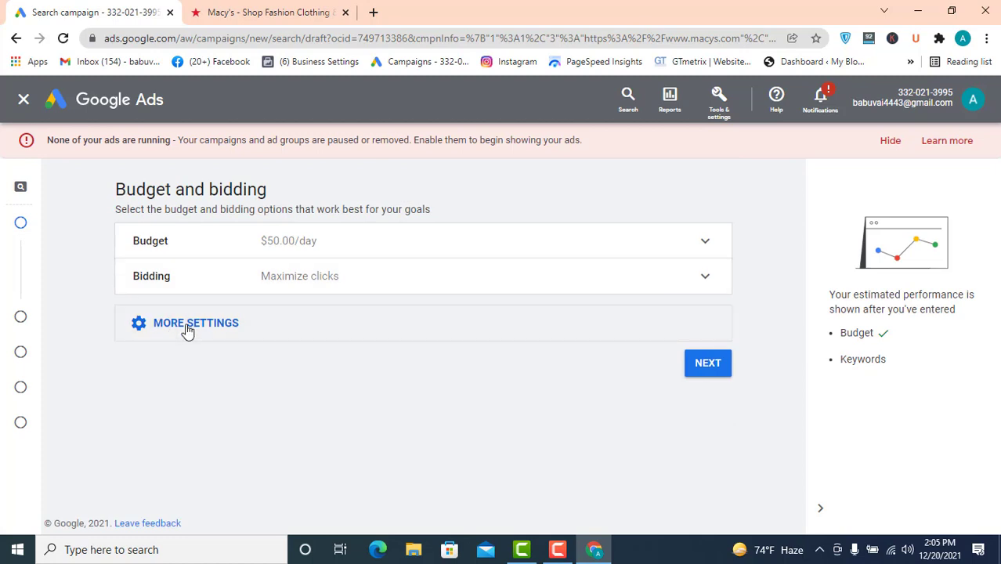
- Review the ad rotation and conversions settings, then continue to the campaign settings page
click(187, 328)
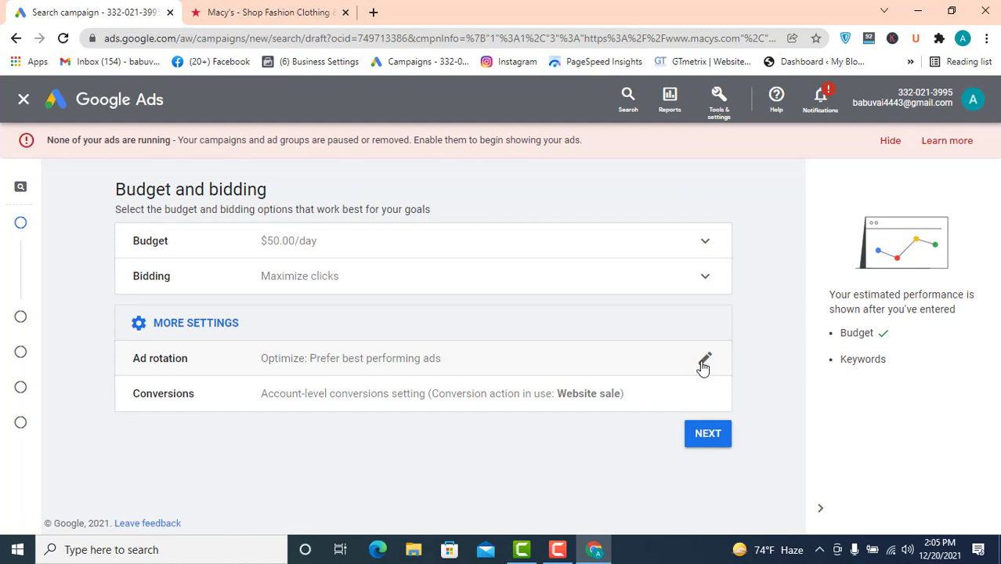
click(705, 361)
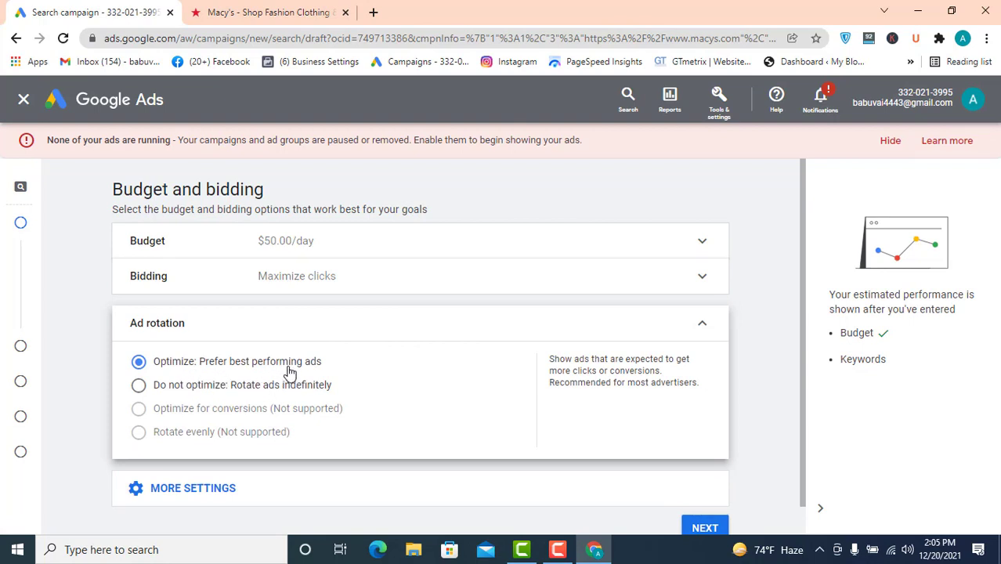
click(700, 329)
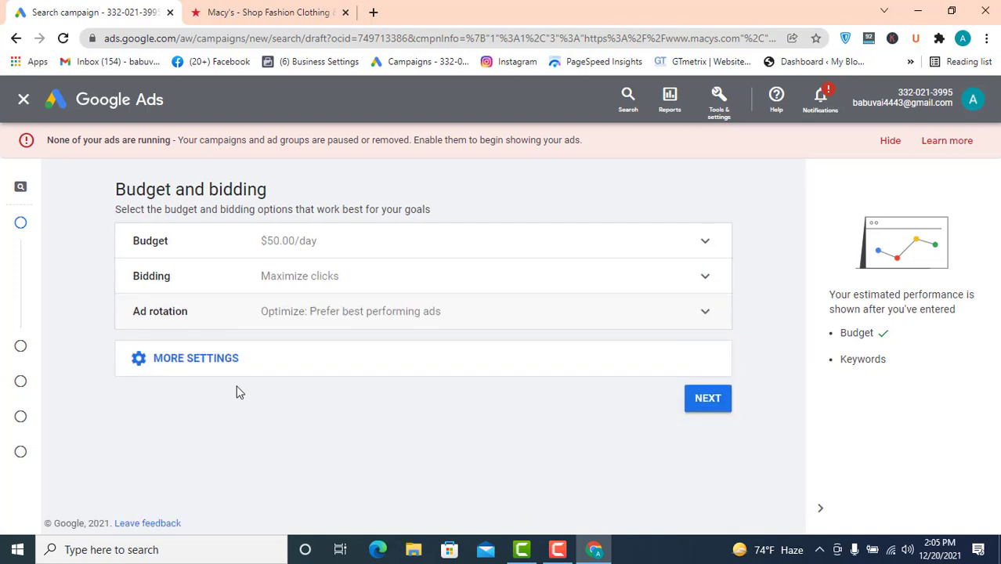
click(222, 365)
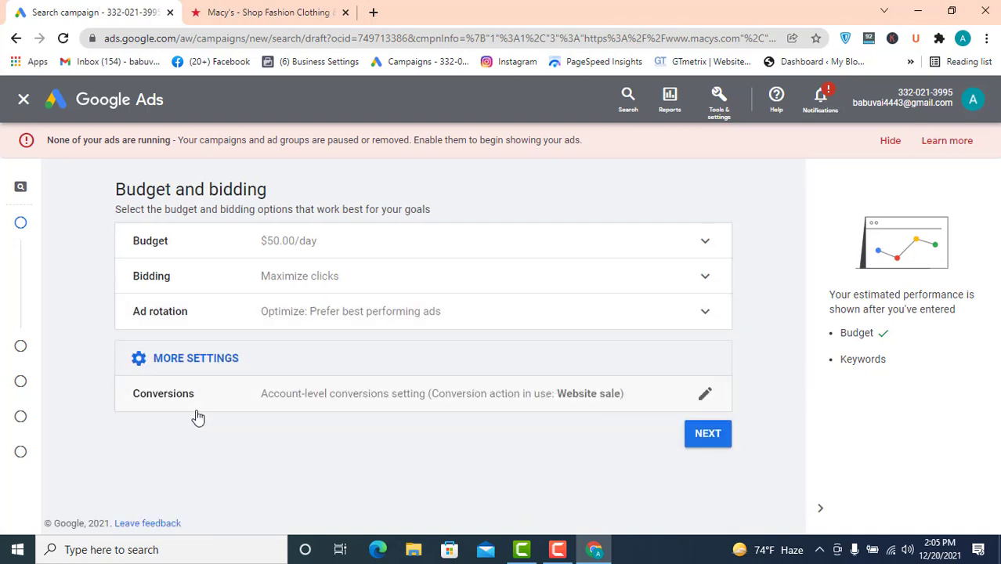
click(368, 401)
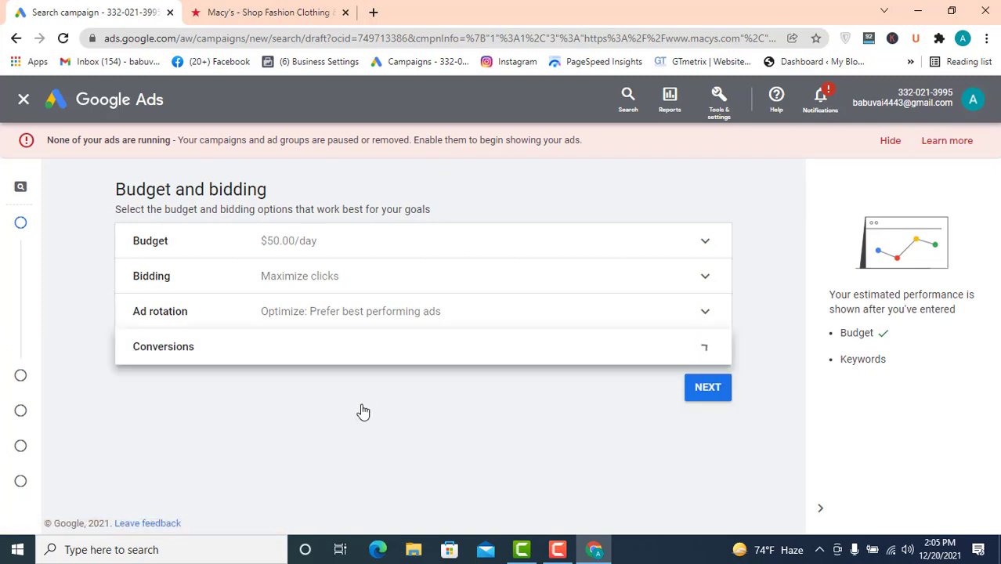
scroll(354, 383, down, 1)
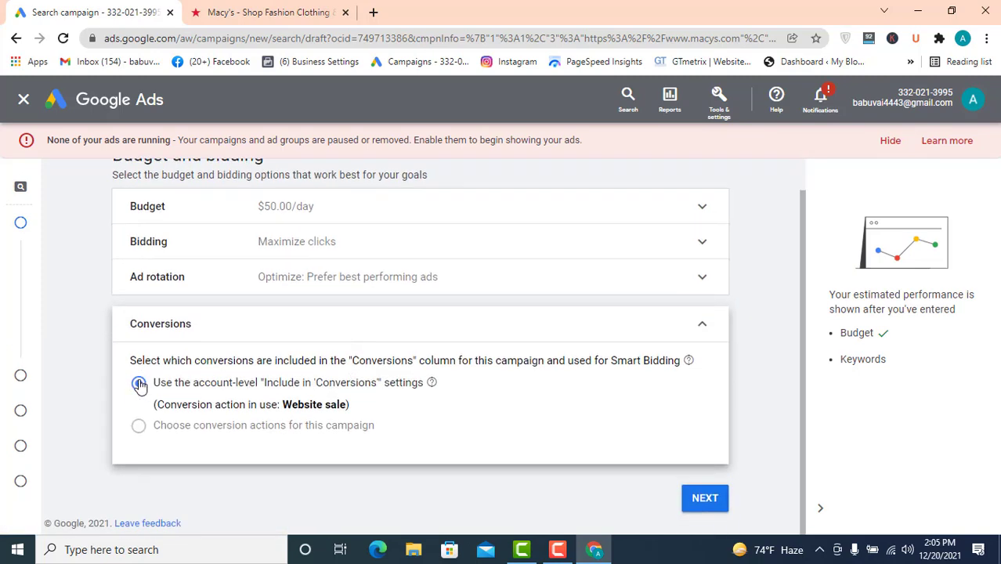
click(702, 325)
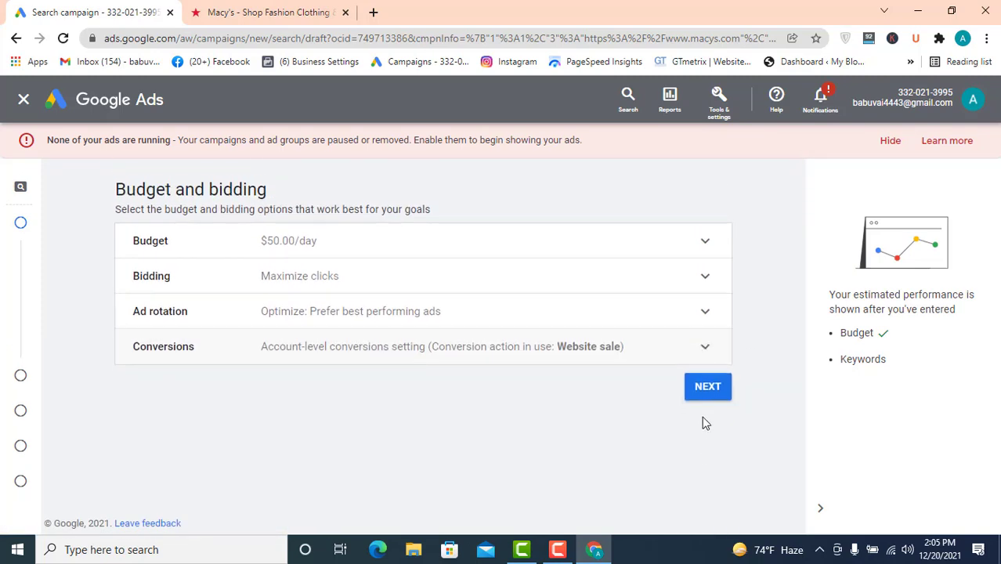
click(710, 385)
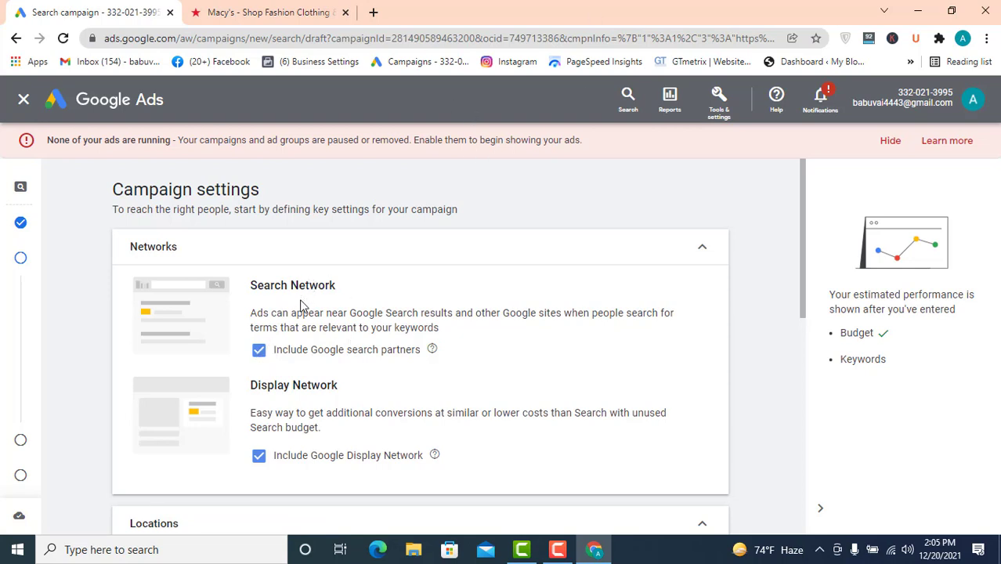
- Exclude Google search partners and the Google Display Network from the campaign networks, then collapse Networks
scroll(299, 311, down, 2)
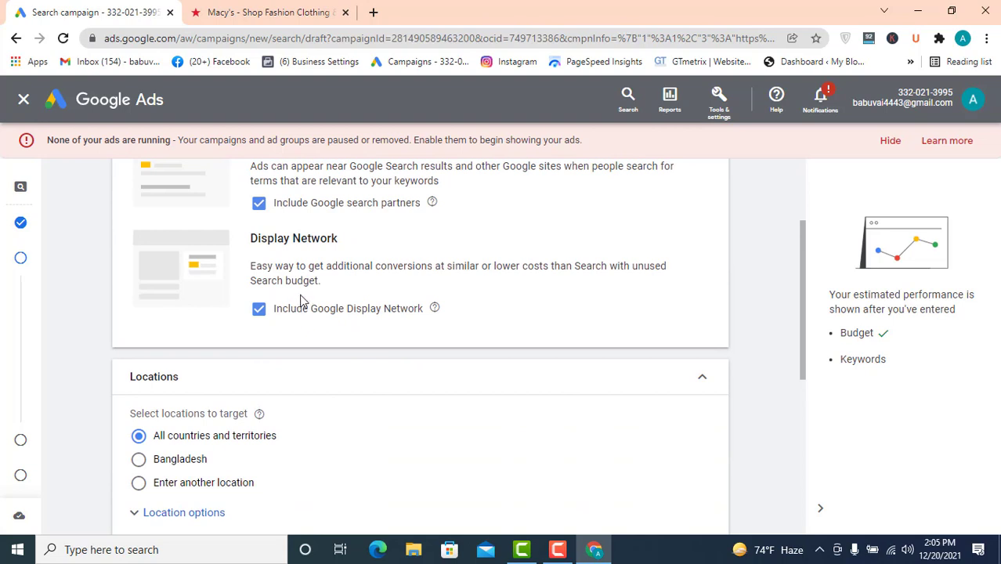
click(258, 202)
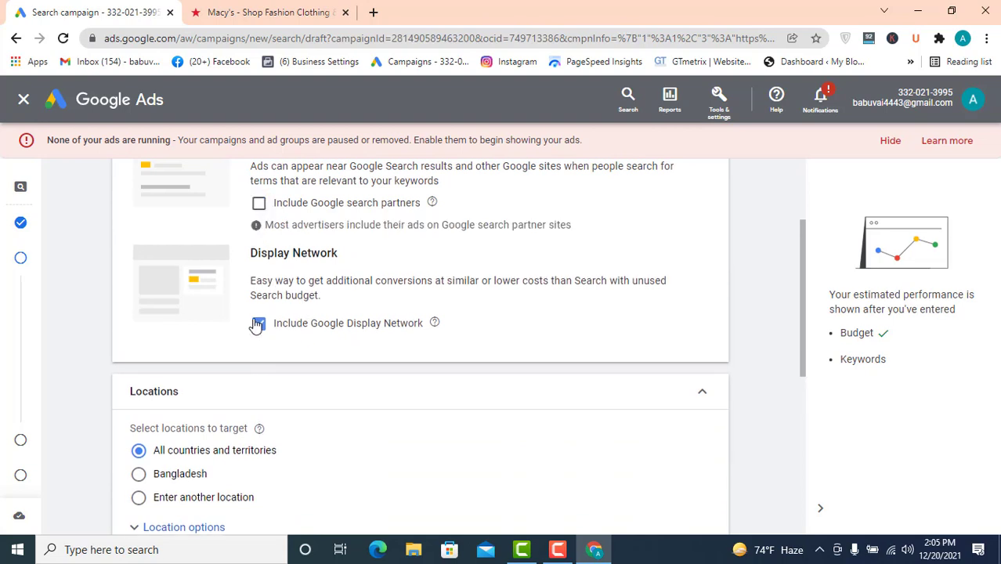
click(258, 323)
scroll(659, 199, up, 2)
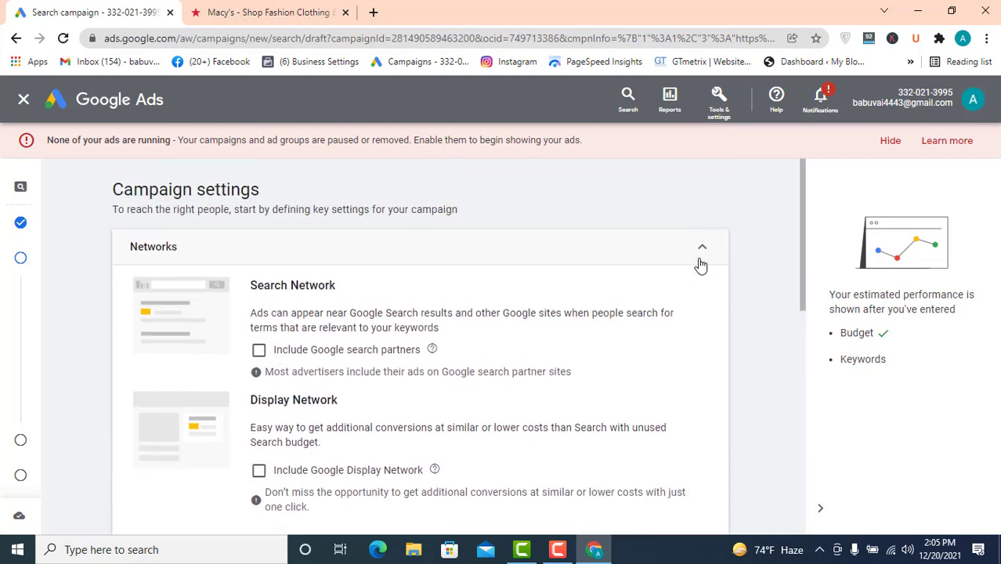
click(693, 250)
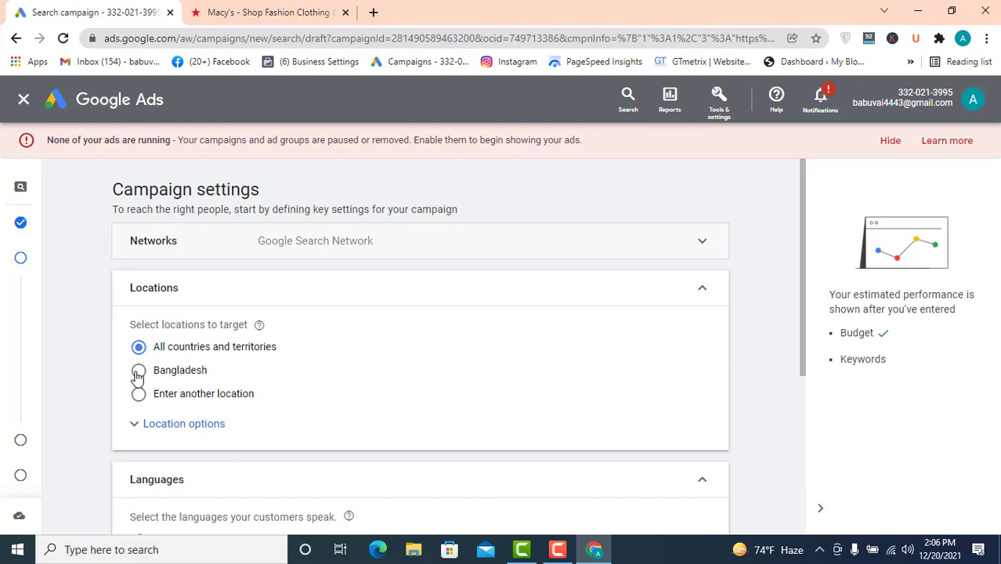
- Switch the location targeting to entering another location instead of all countries
click(138, 370)
scroll(302, 385, down, 1)
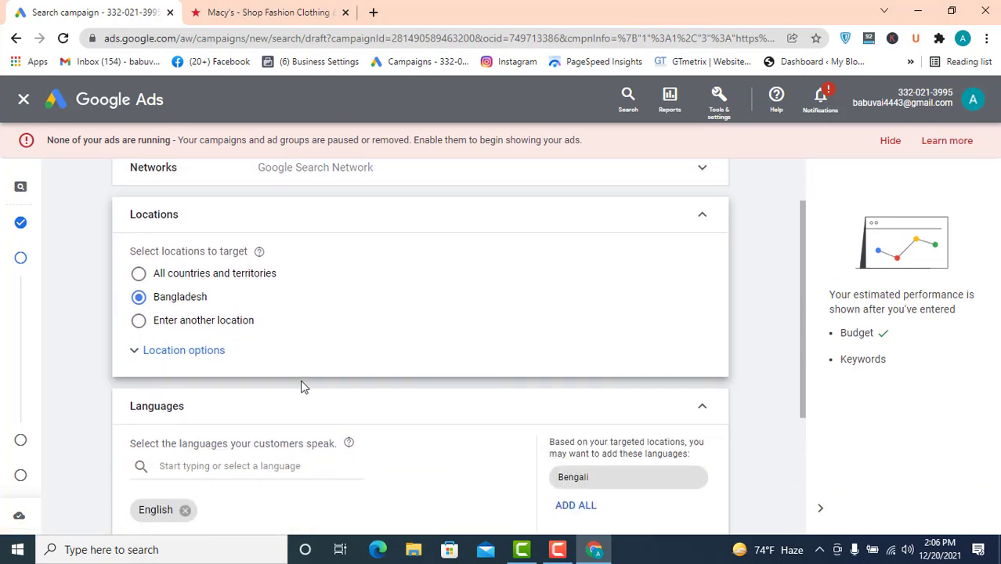
scroll(302, 386, down, 1)
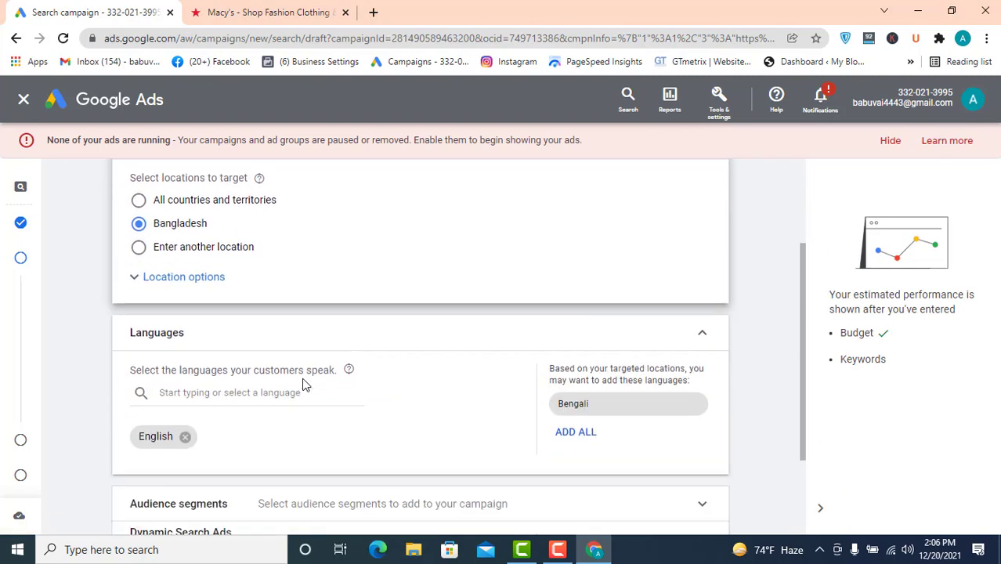
click(143, 252)
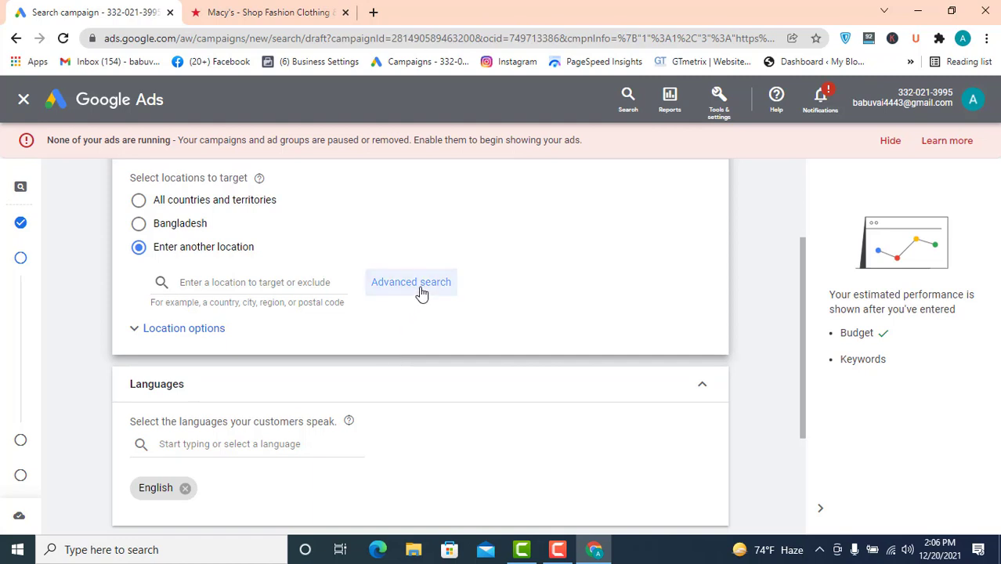
- Examine the Audience segments and Dynamic Search Ads setting sections without changing them
scroll(346, 423, down, 1)
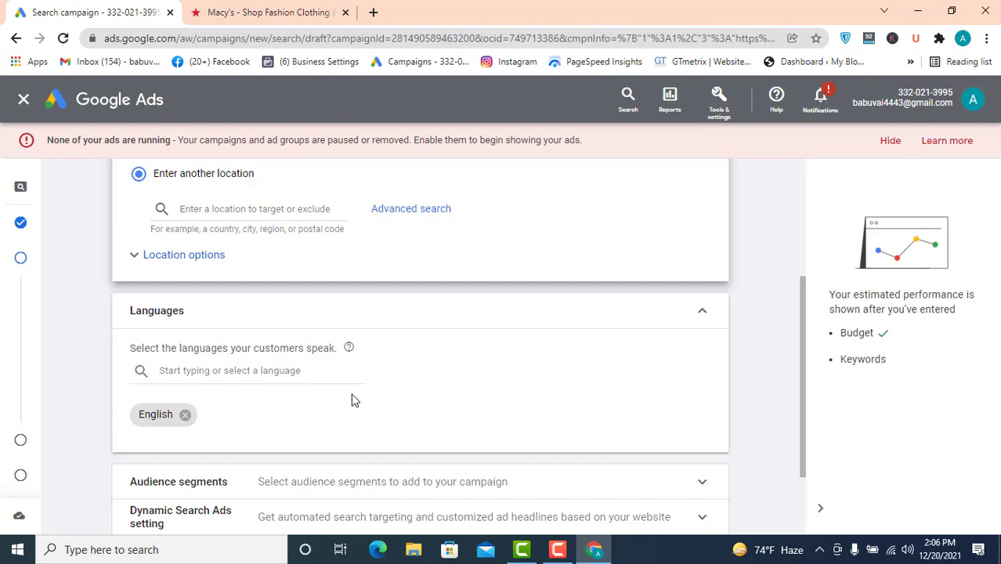
scroll(344, 396, down, 3)
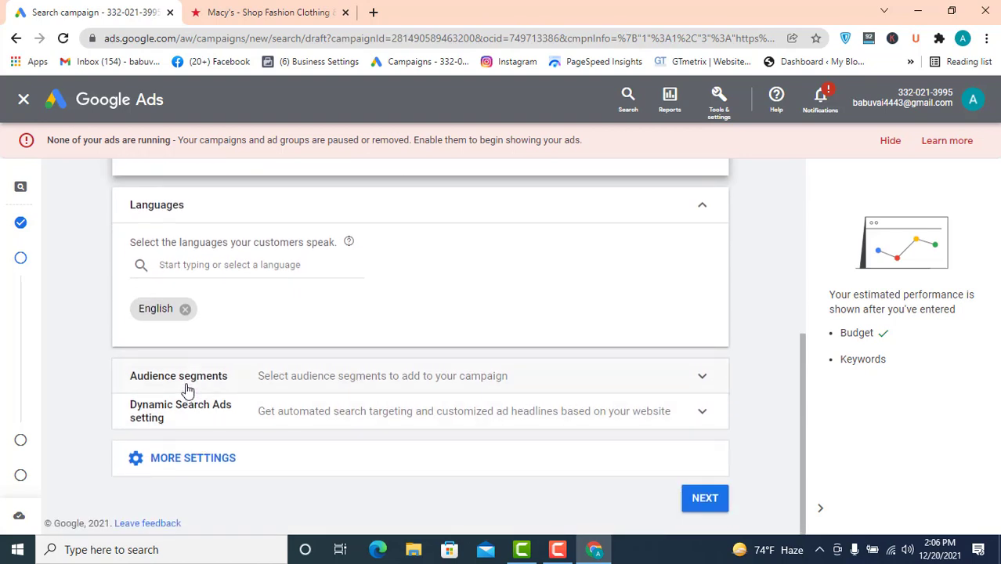
click(702, 379)
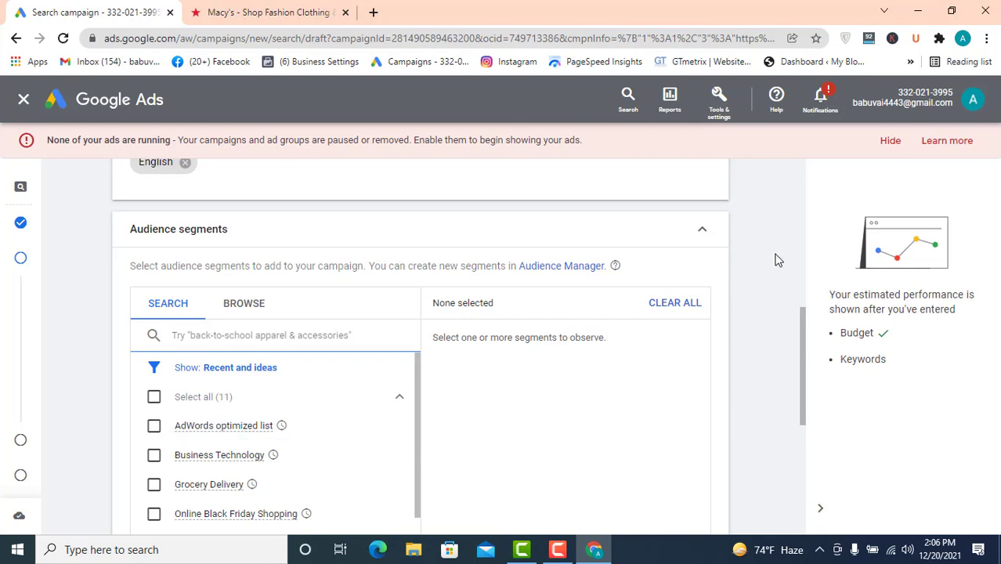
click(699, 233)
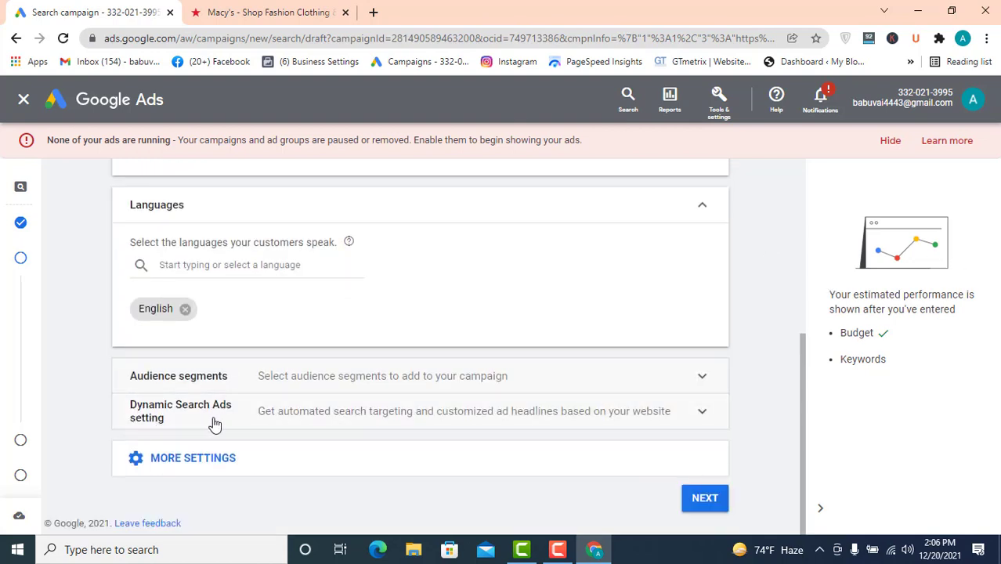
click(700, 408)
scroll(439, 367, down, 2)
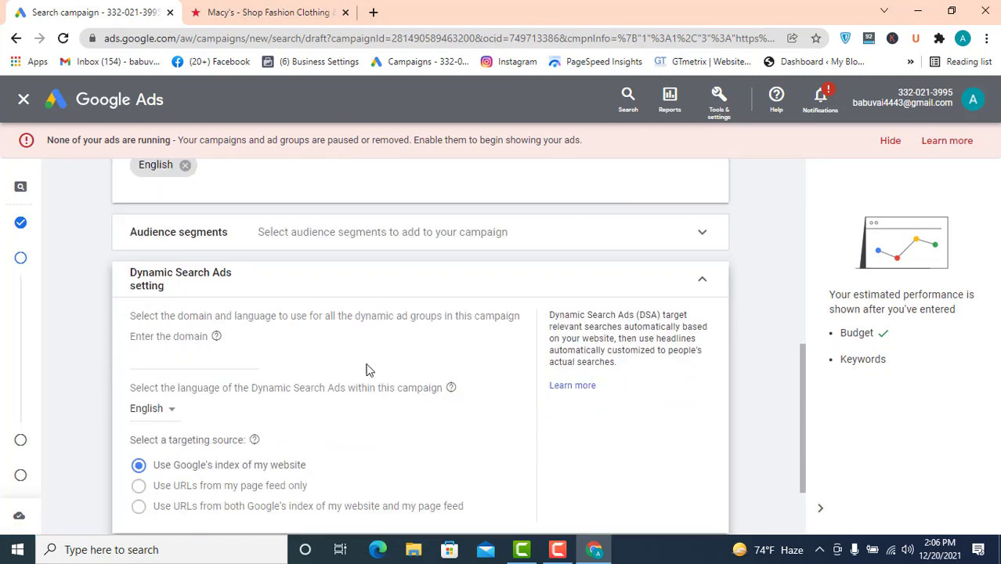
click(167, 359)
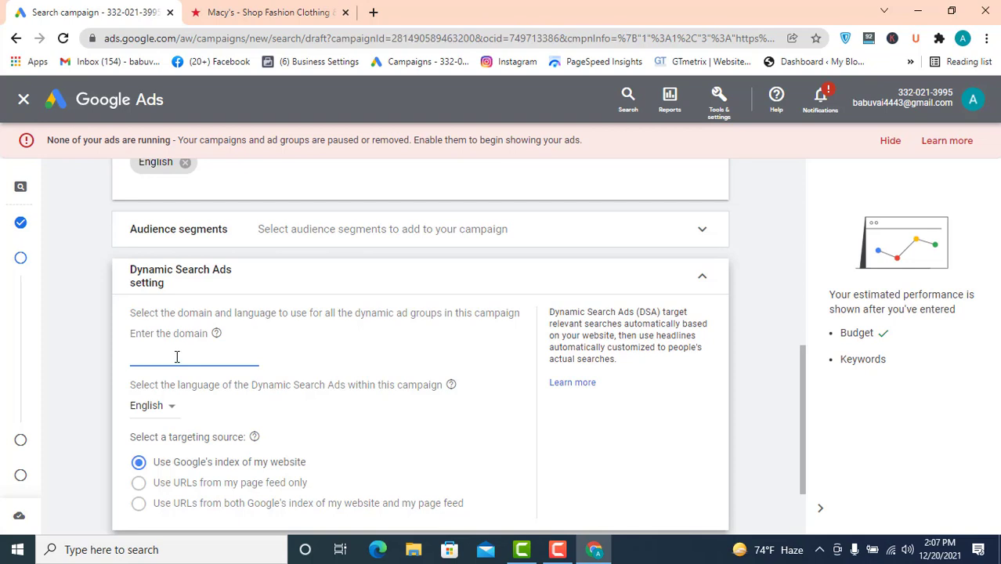
click(705, 280)
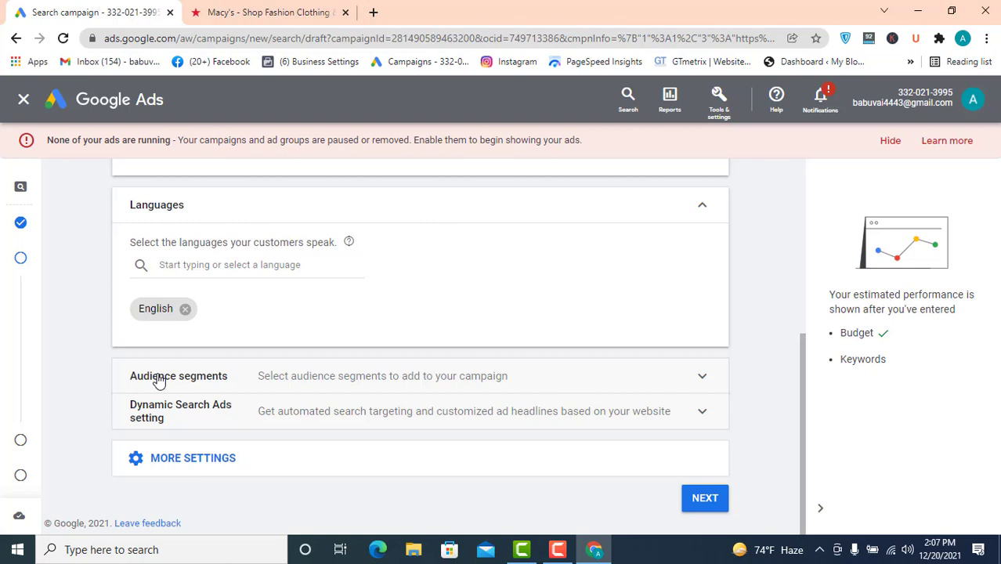
- Set the campaign end date to December 29, 2021 under start and end dates
click(225, 458)
scroll(351, 329, down, 1)
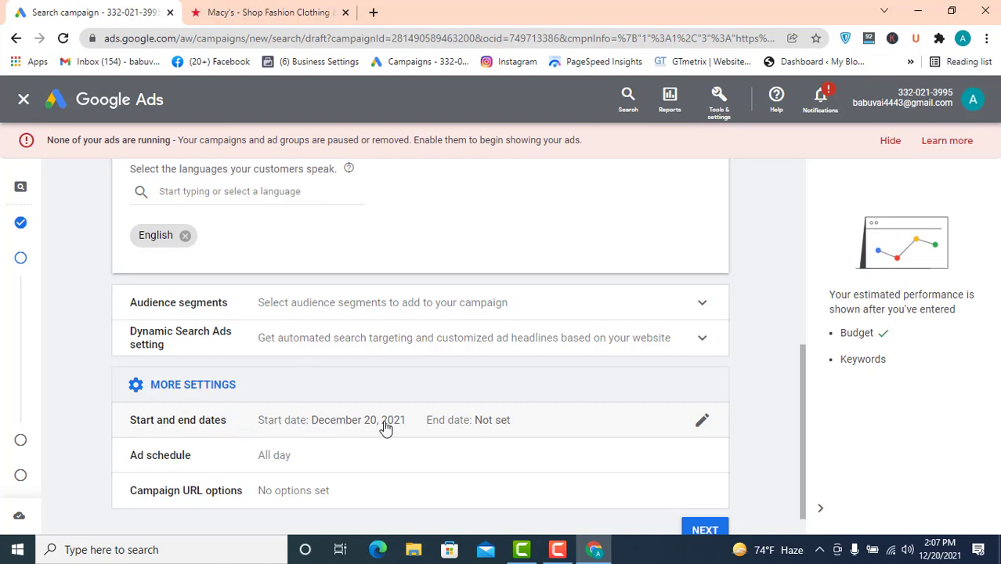
click(702, 421)
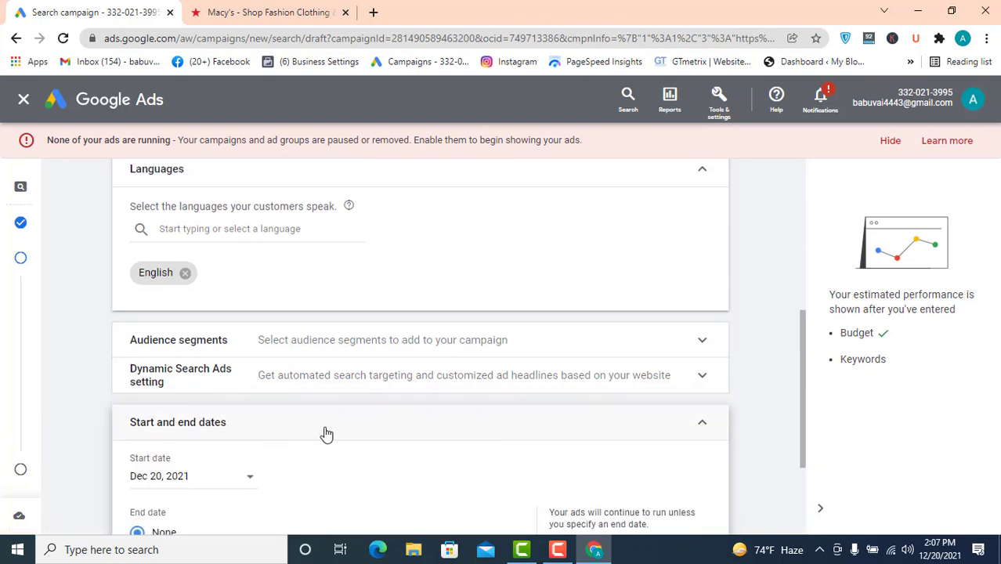
scroll(313, 435, down, 2)
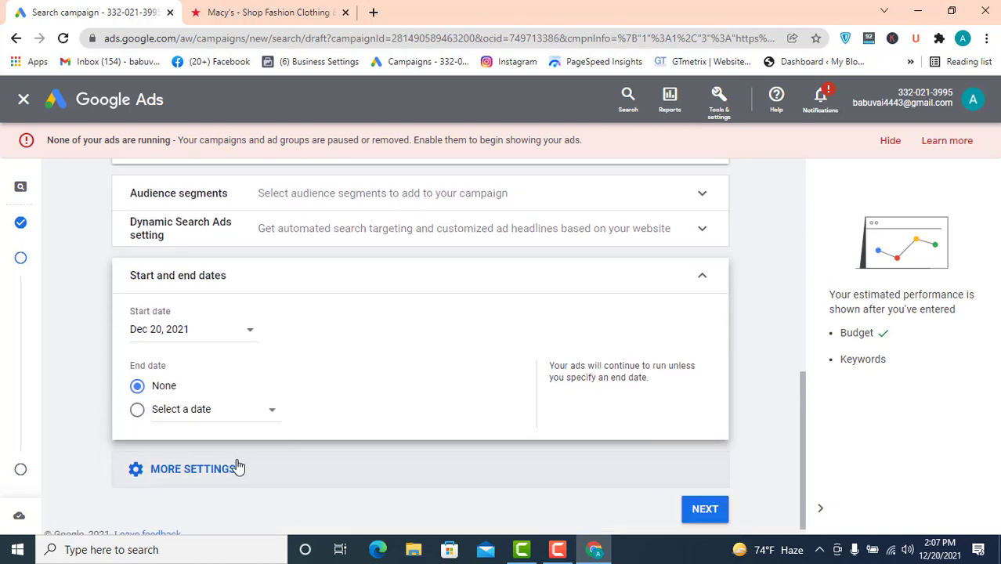
click(229, 413)
click(245, 357)
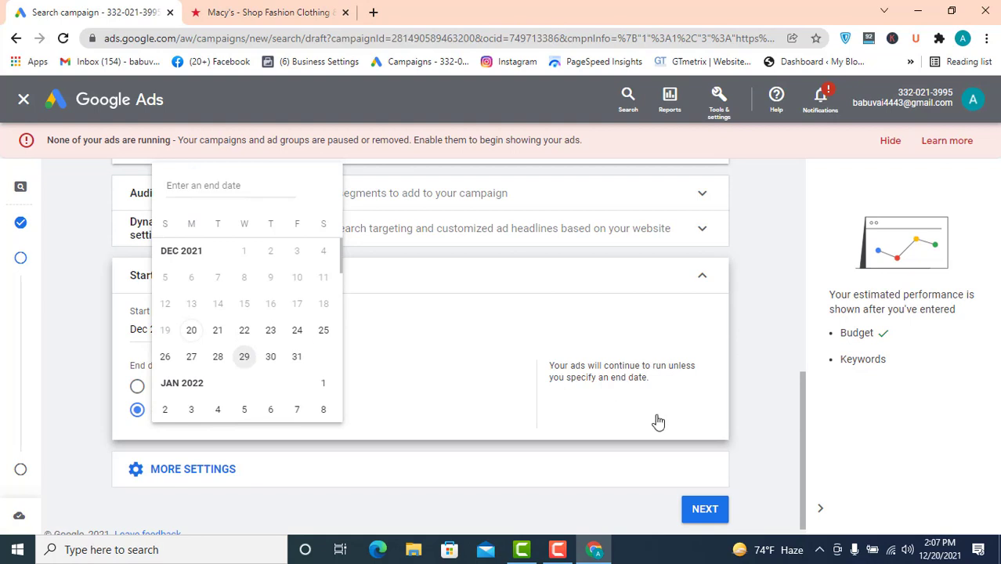
click(702, 276)
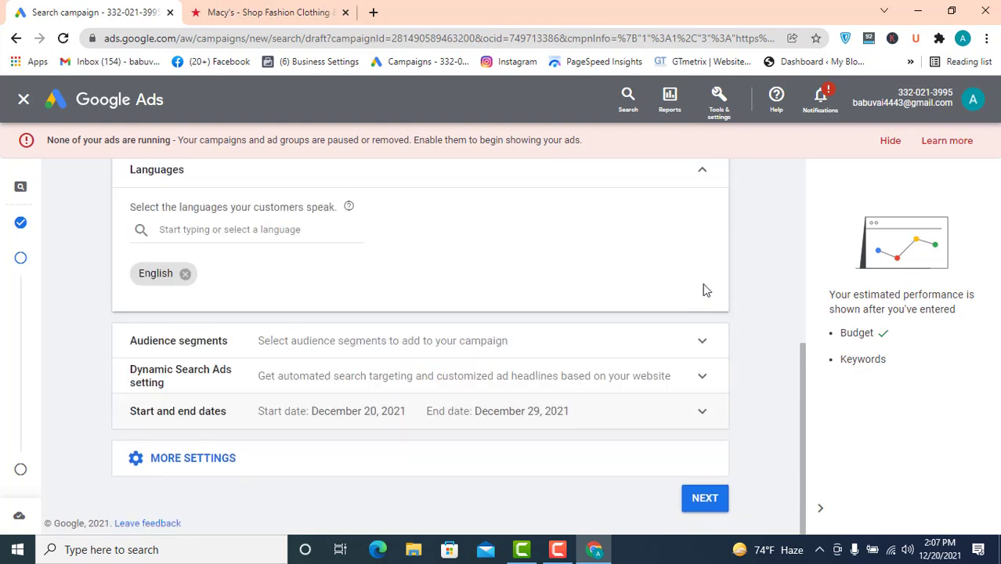
- Open the ad schedule and Campaign URL options sections to review them
click(192, 469)
scroll(275, 427, down, 1)
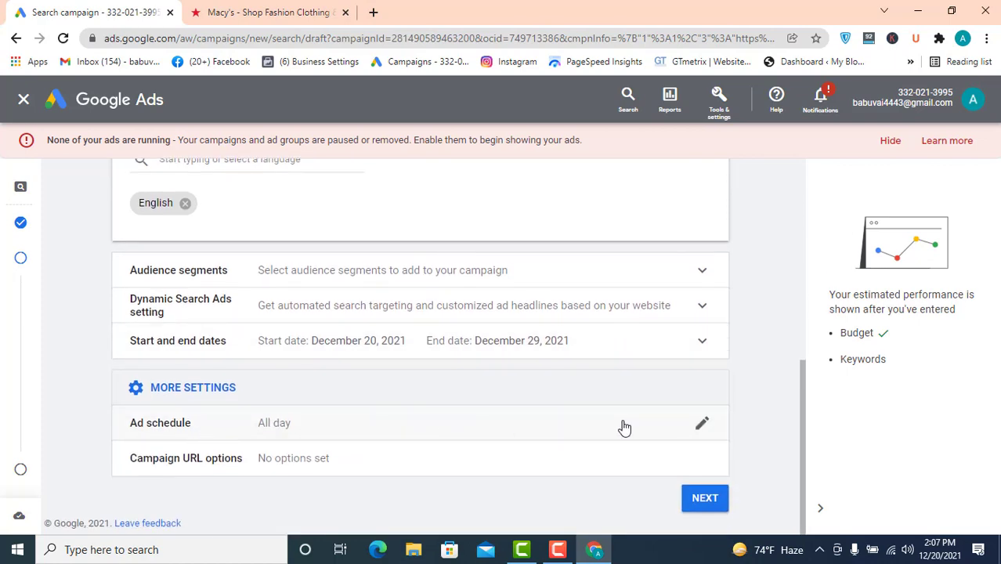
click(703, 422)
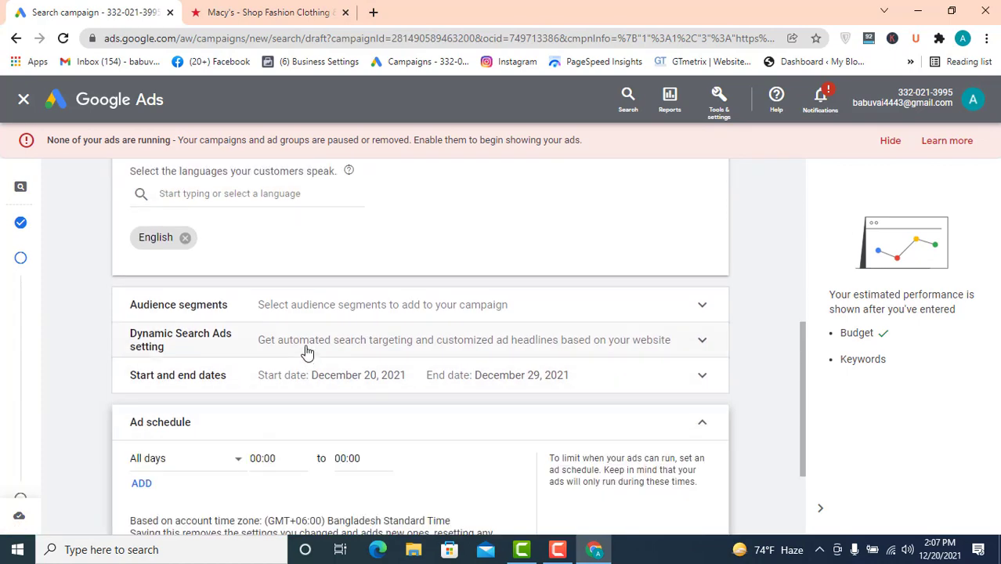
scroll(279, 394, down, 2)
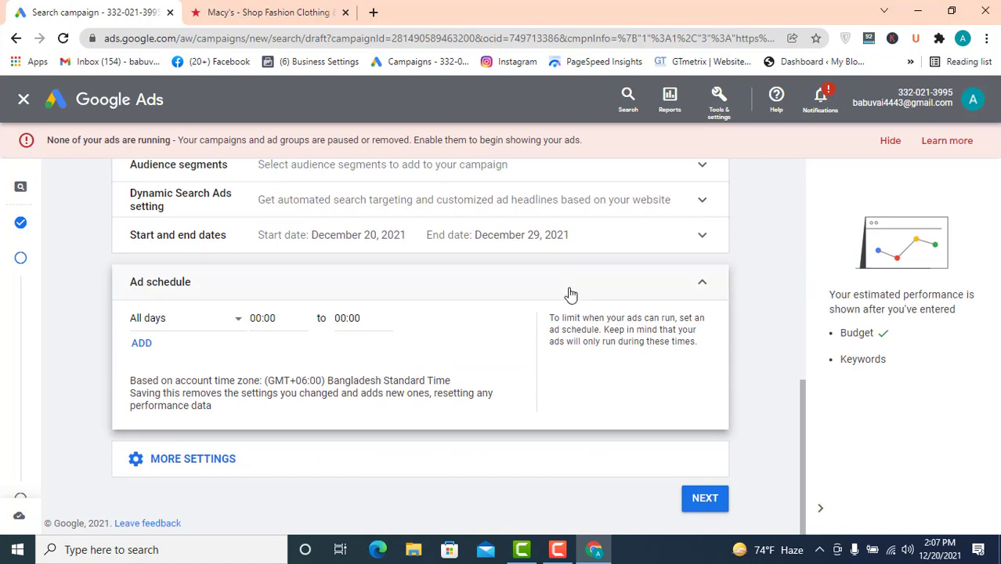
click(192, 461)
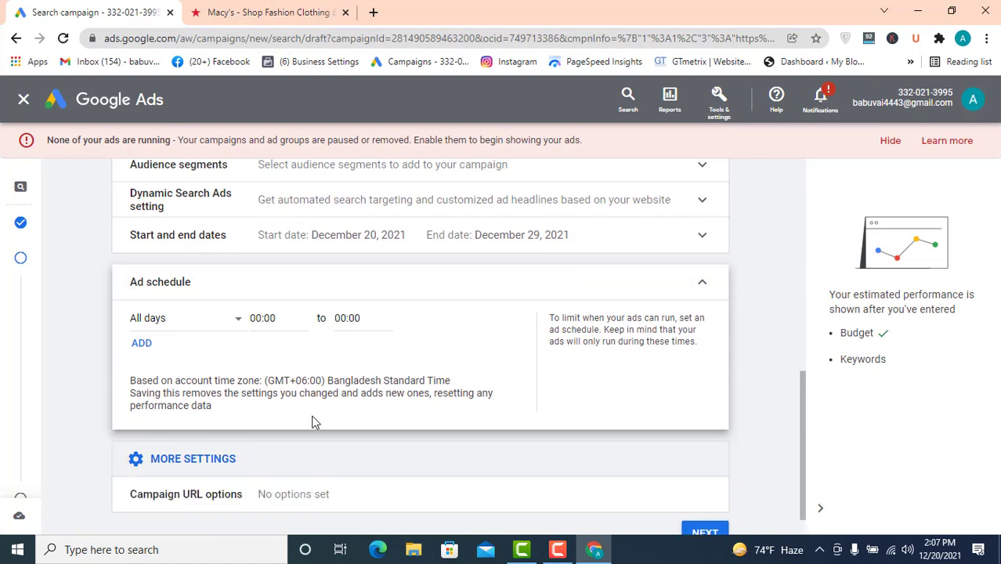
scroll(235, 439, down, 1)
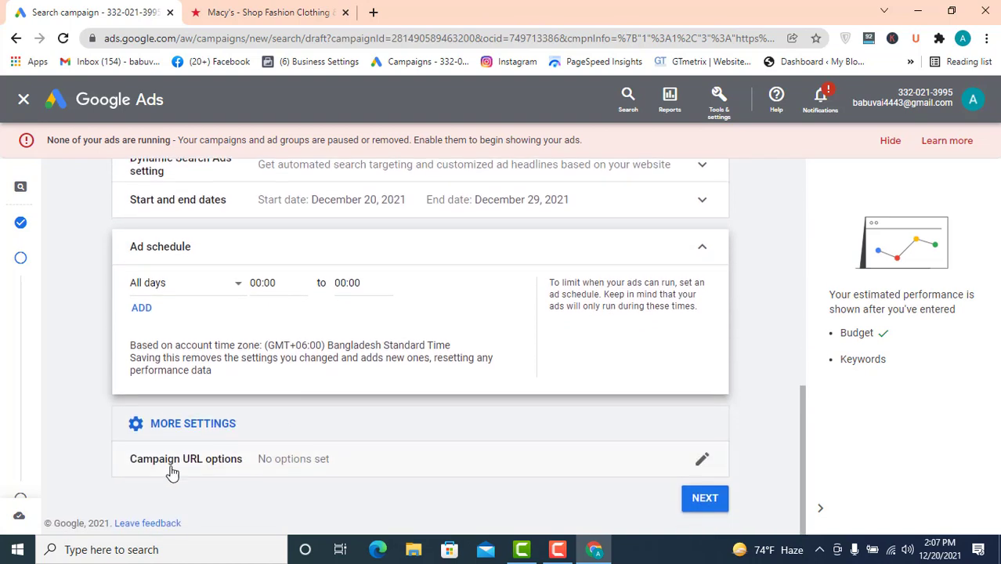
click(699, 459)
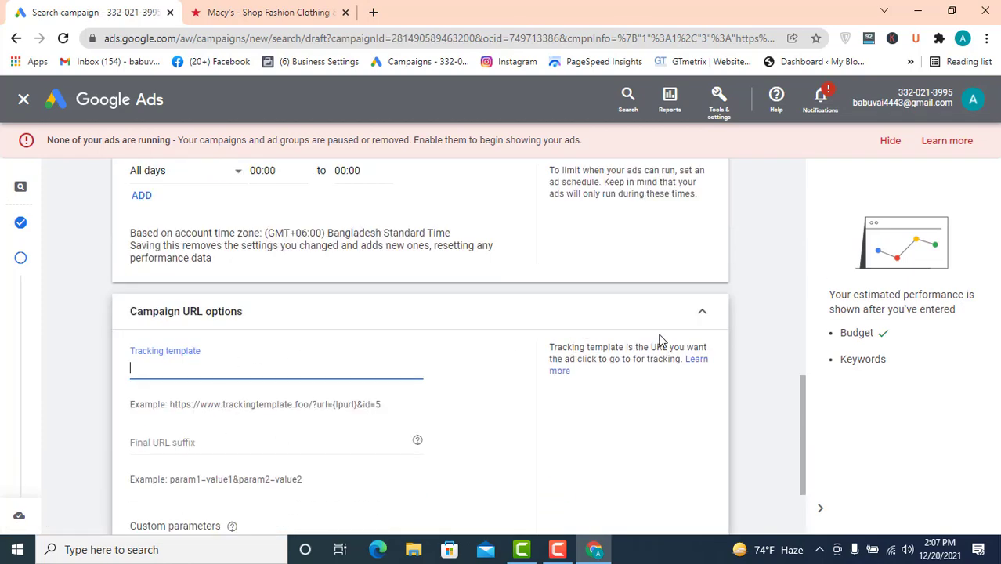
- Collapse the Campaign URL options section and continue to the Keywords and ads page
click(701, 314)
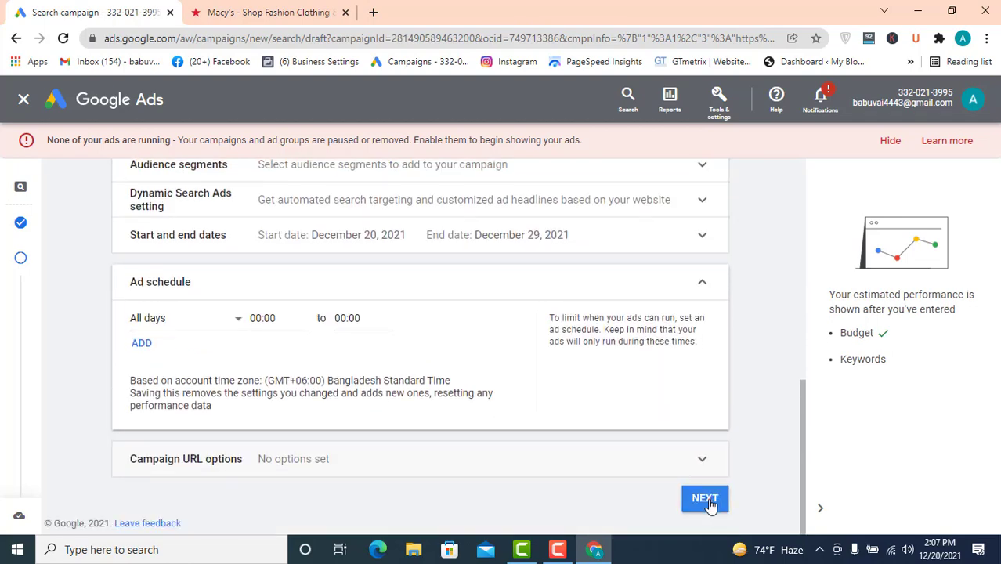
click(704, 499)
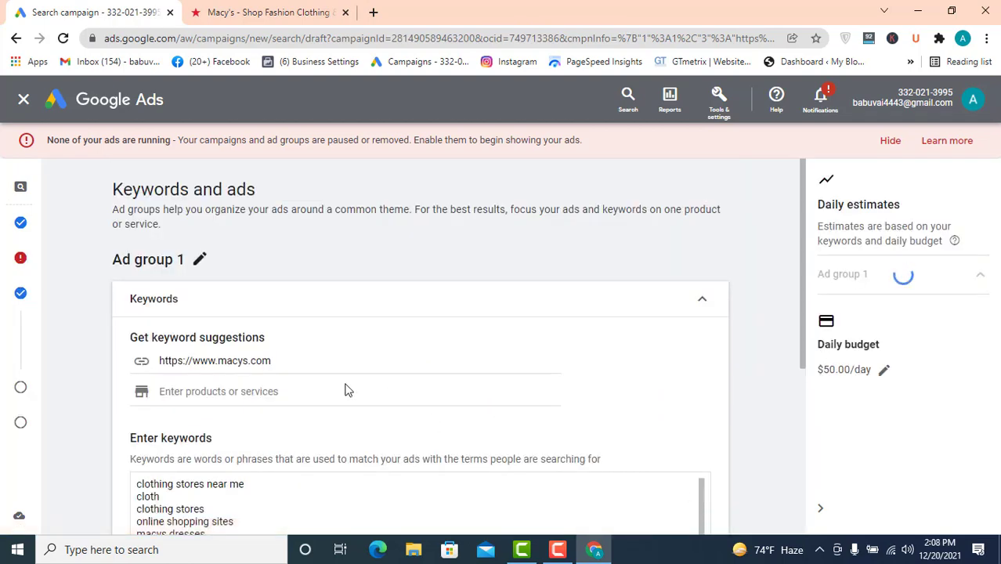
- Go back to the campaign settings and set the location to target to Bangladesh
mouse_move(18, 263)
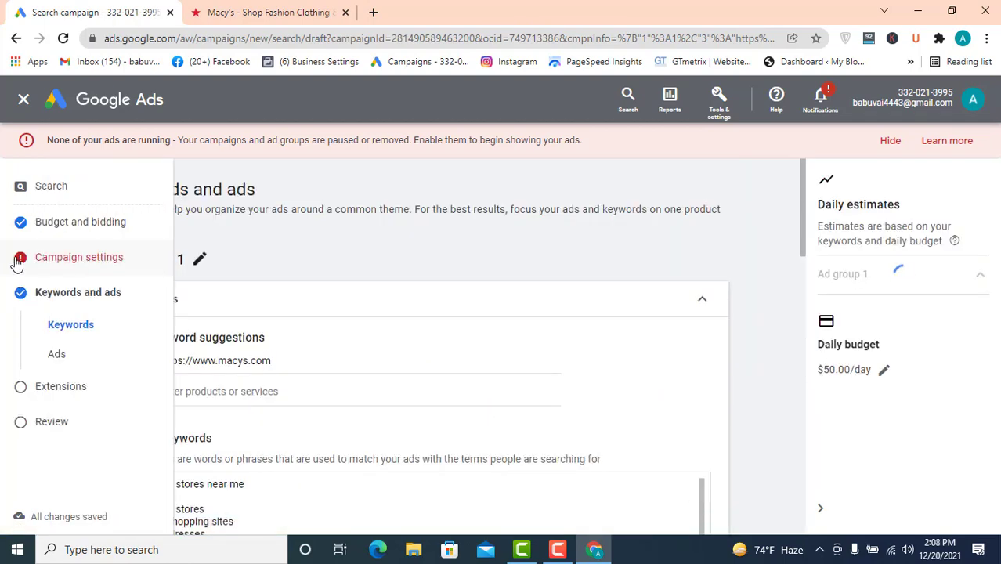
click(18, 263)
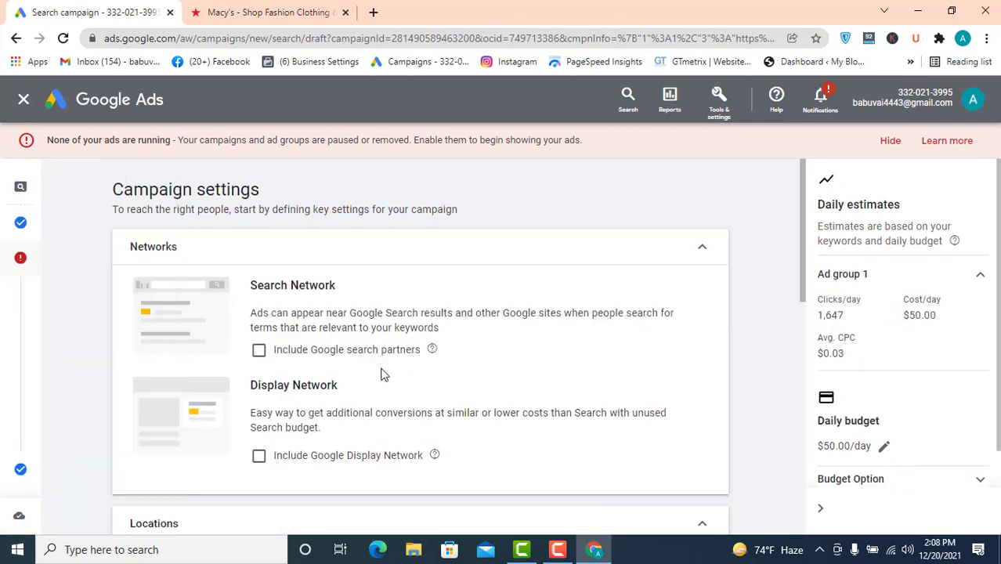
scroll(382, 374, down, 5)
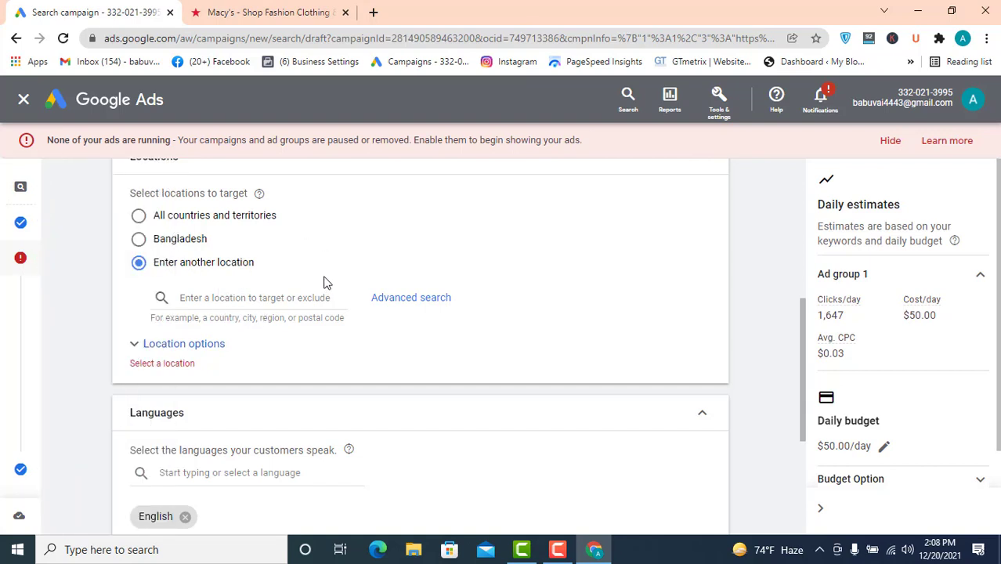
click(139, 239)
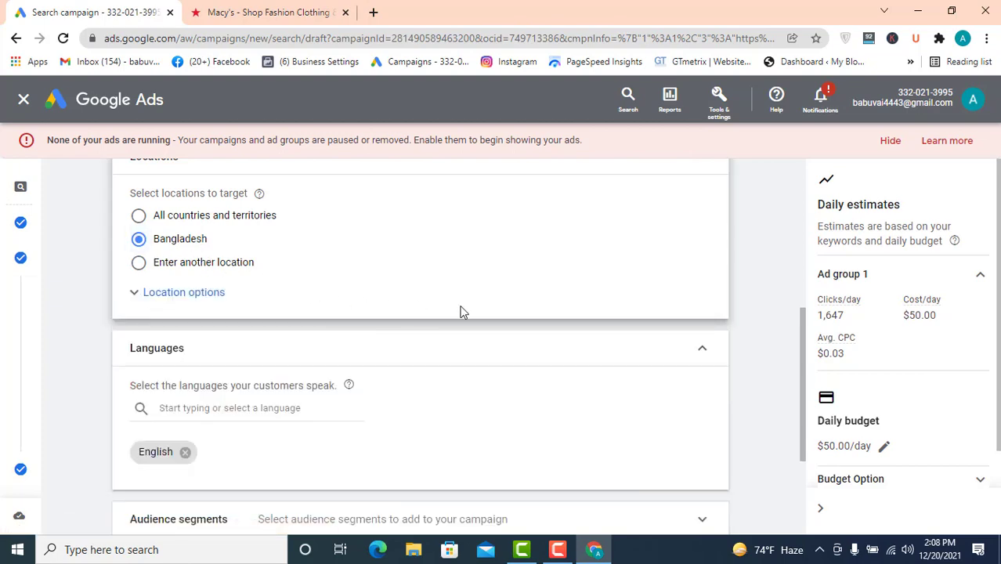
- Continue to Keywords and ads and delete the suggested ad from Ad group 1
scroll(548, 337, down, 3)
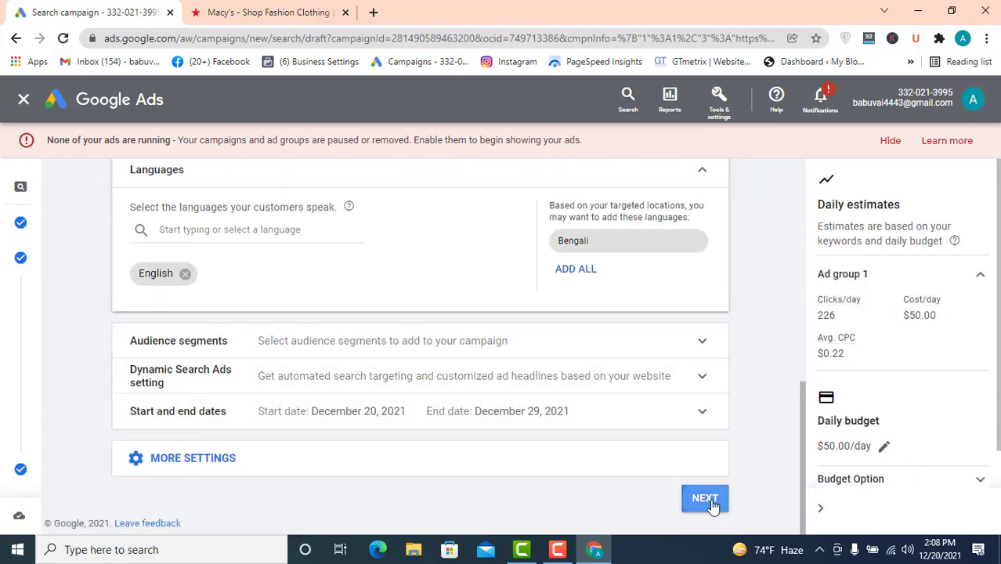
click(705, 498)
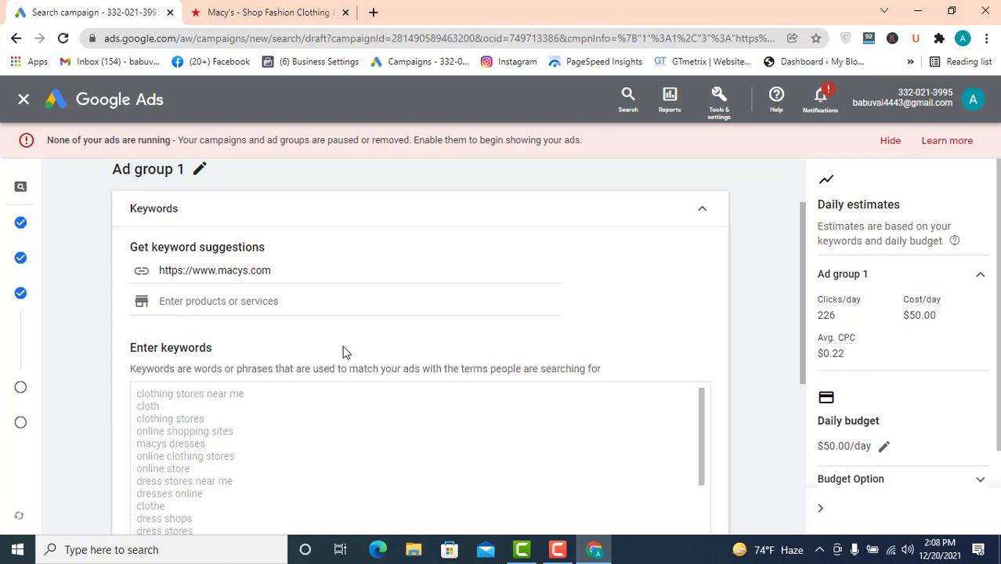
click(279, 417)
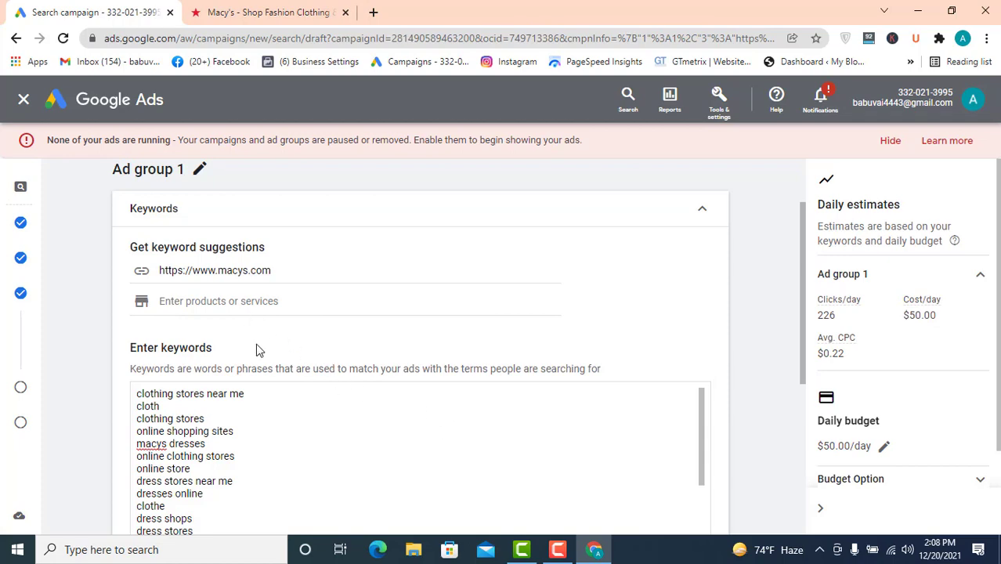
scroll(317, 421, down, 10)
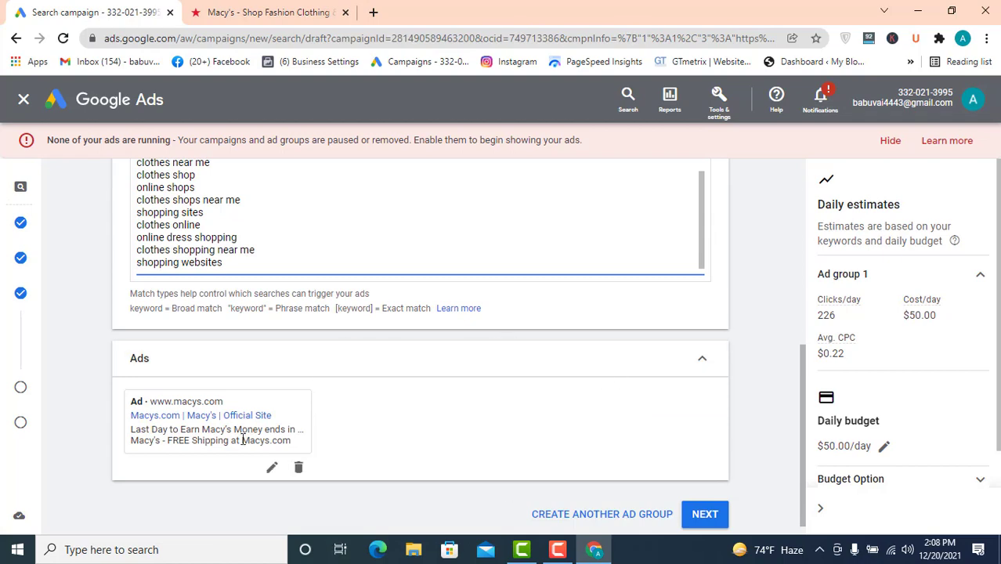
click(299, 467)
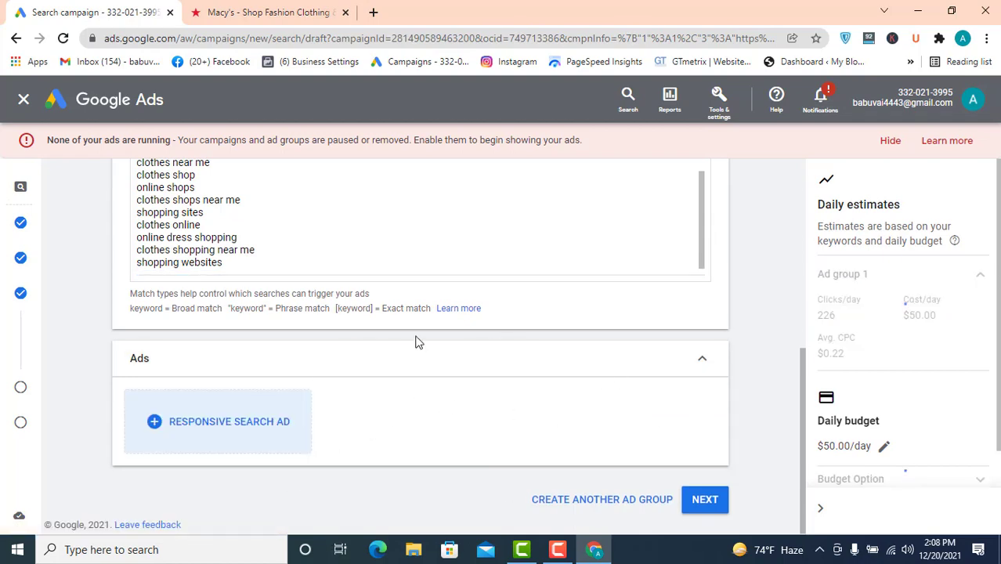
- Review the suggested keyword list entered for Ad group 1
scroll(250, 279, up, 5)
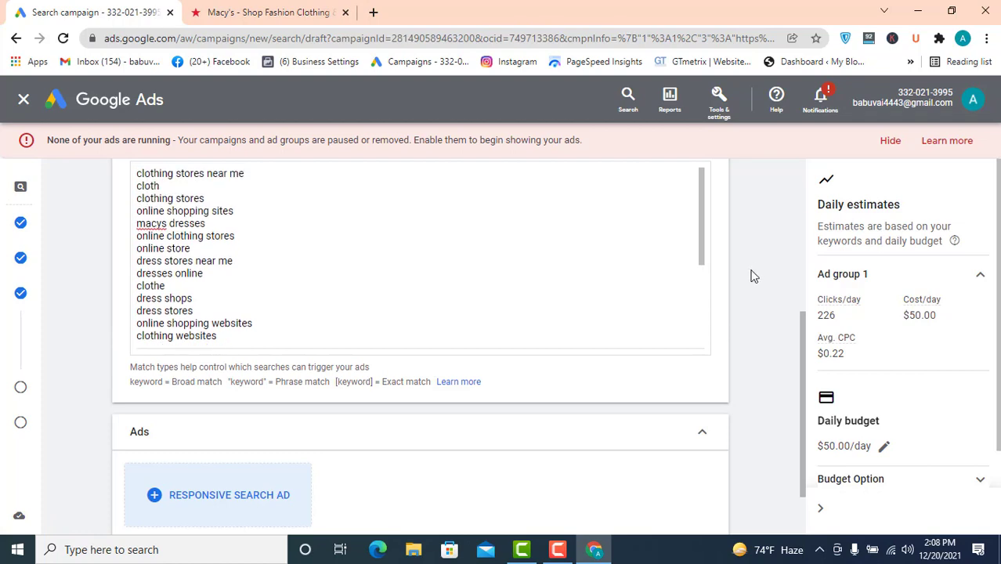
scroll(752, 276, up, 4)
scroll(311, 288, down, 2)
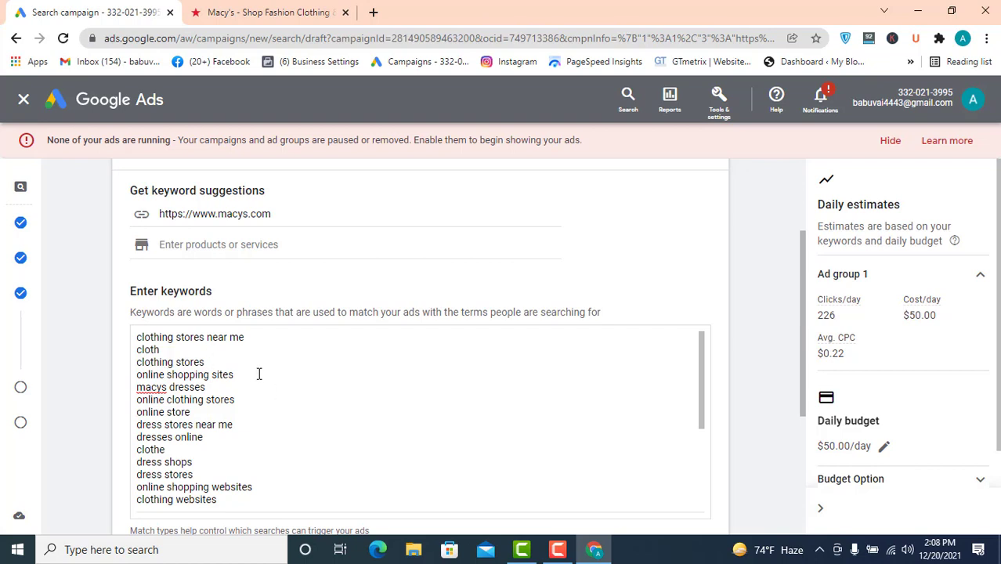
scroll(278, 381, down, 2)
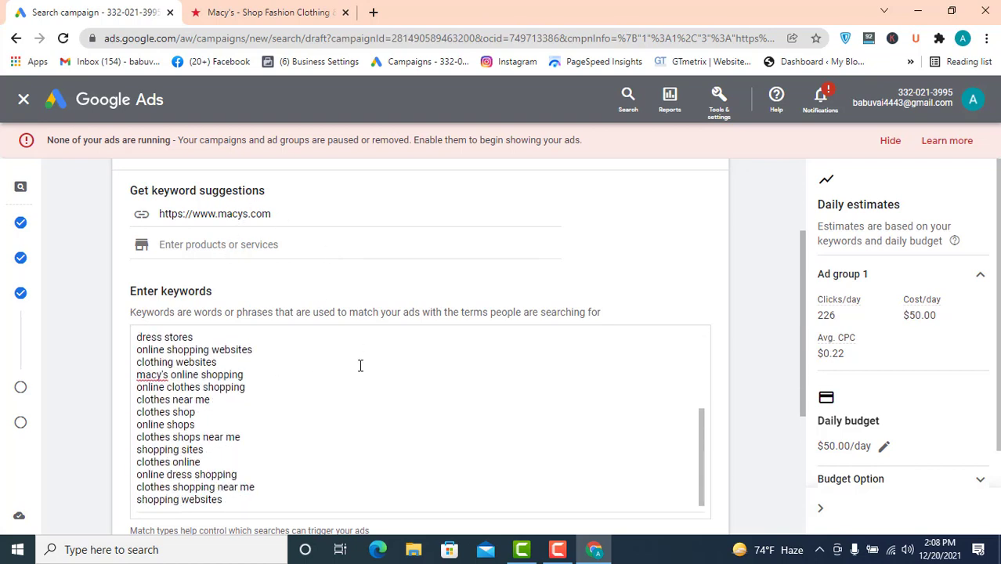
mouse_move(103, 385)
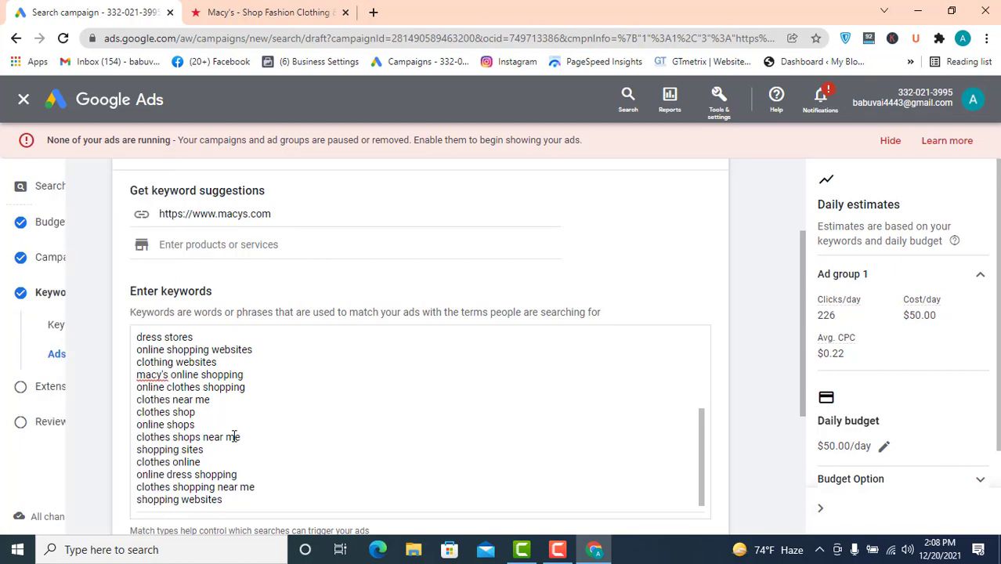
scroll(232, 436, down, 1)
scroll(221, 329, up, 2)
click(254, 343)
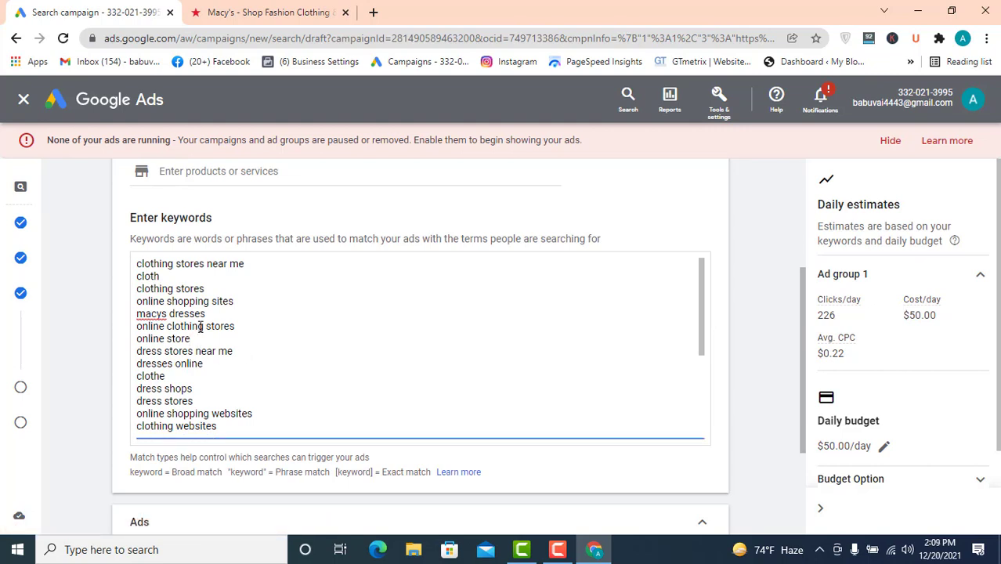
scroll(200, 326, down, 2)
scroll(260, 382, down, 2)
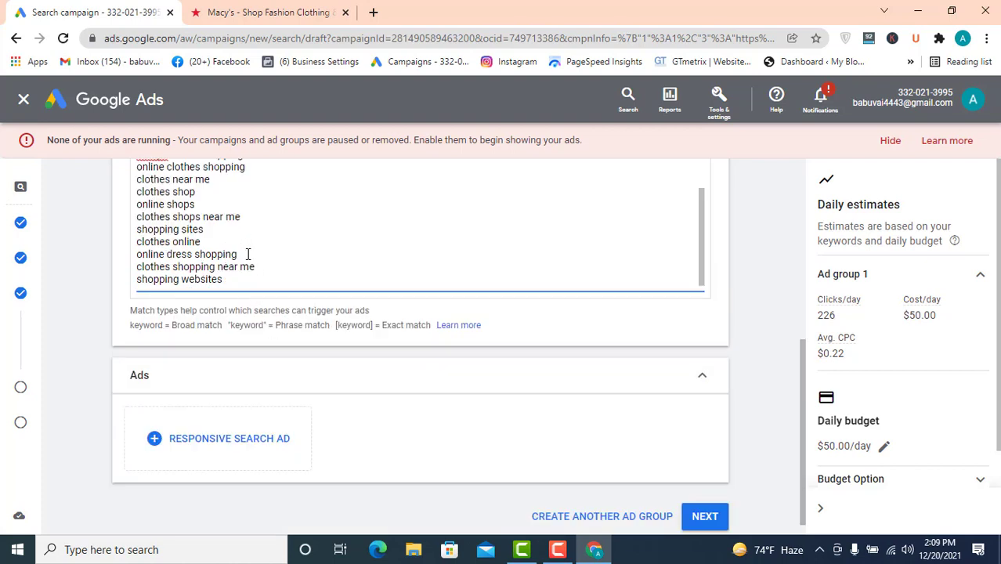
scroll(248, 267, down, 1)
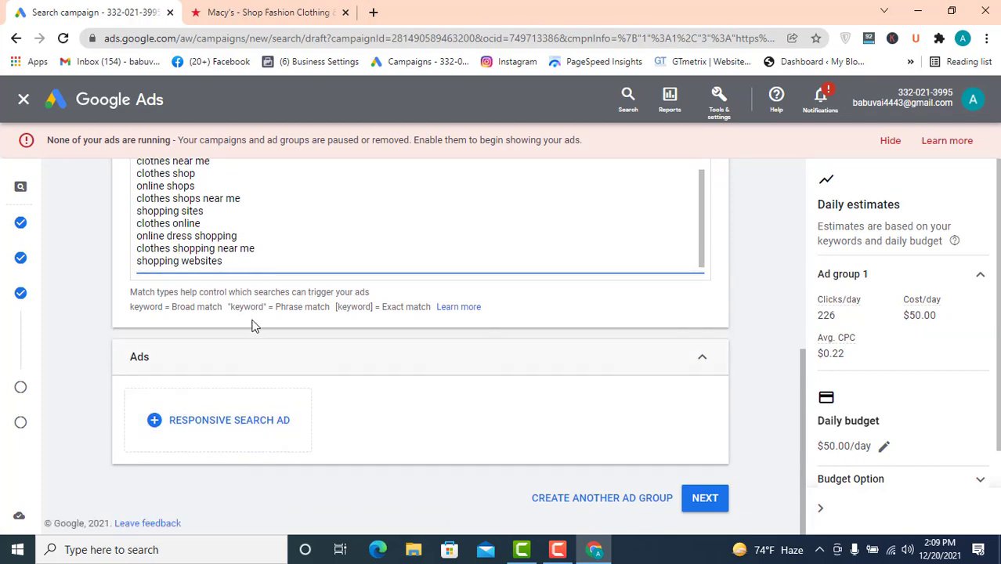
- Start a new responsive search ad for the ad group
click(221, 427)
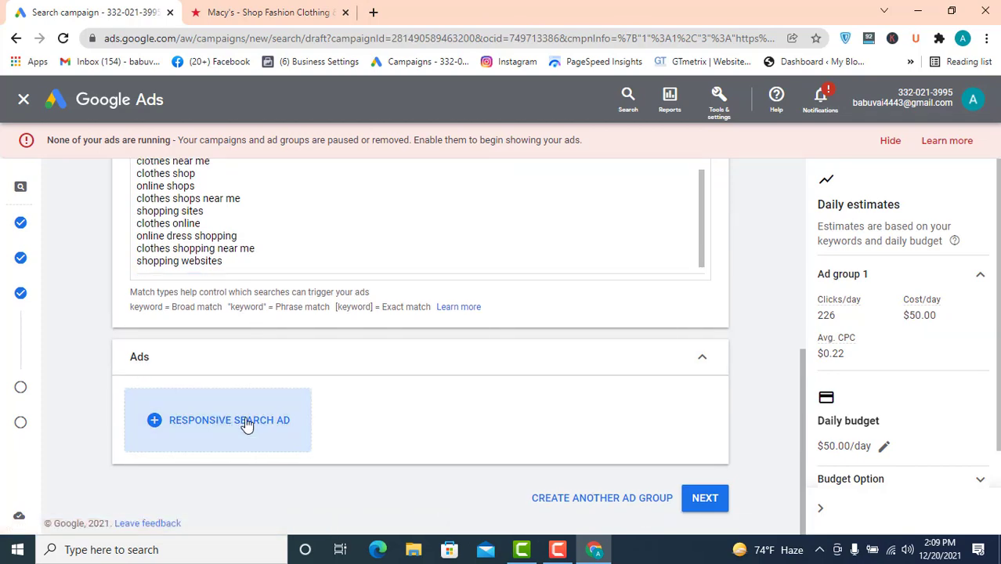
scroll(387, 370, down, 3)
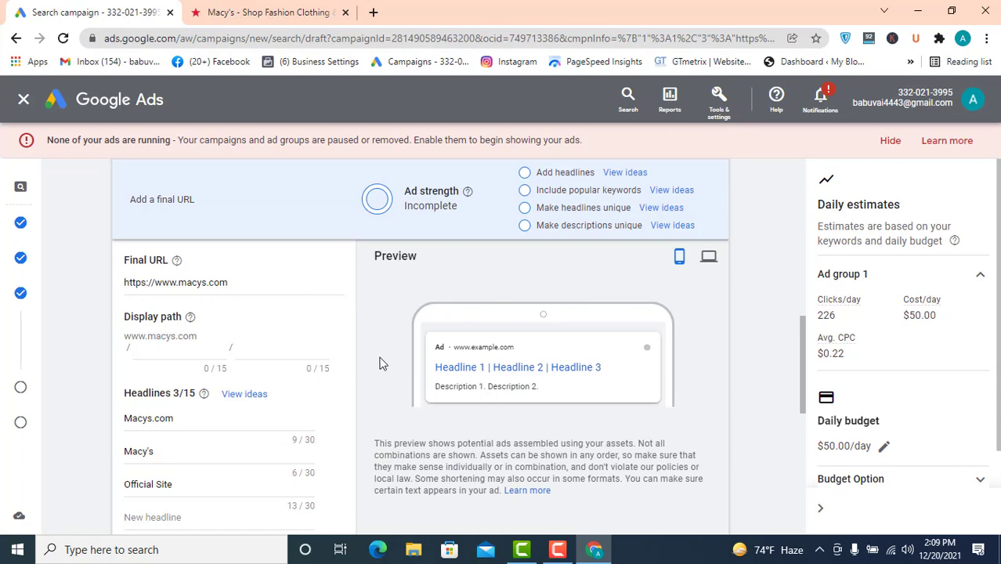
scroll(219, 345, down, 1)
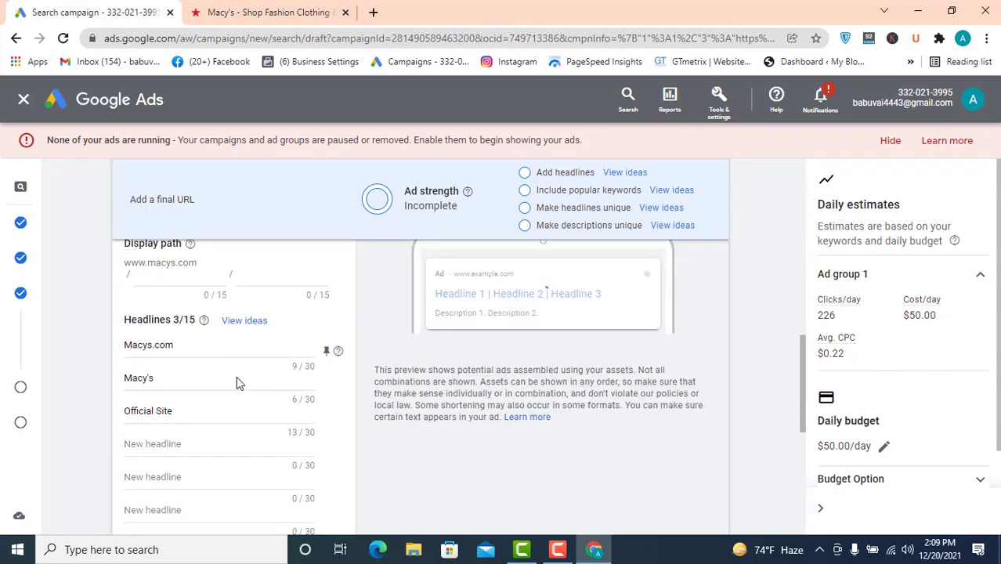
click(240, 431)
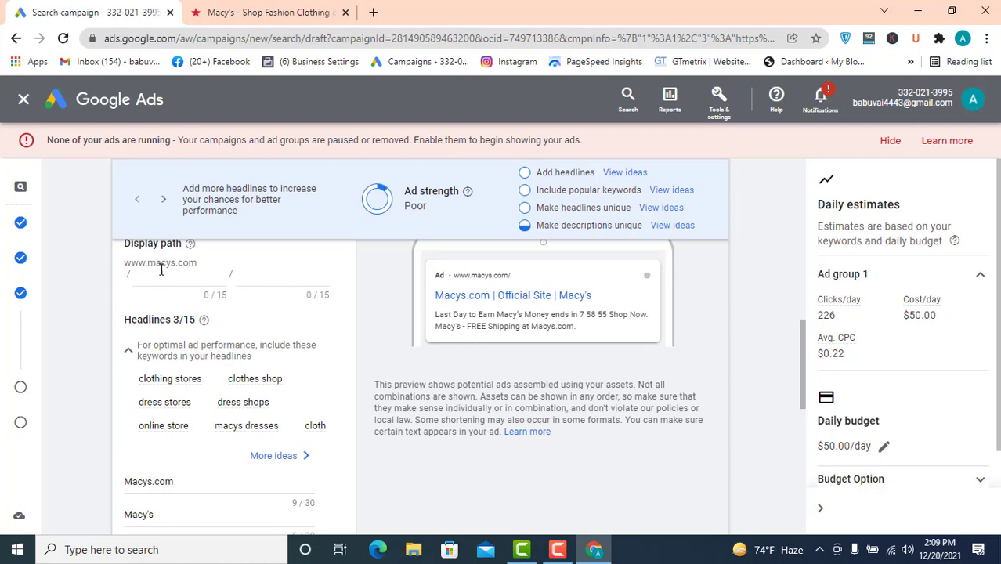
- Open the Google Ads campaigns page in a new tab and return to the campaign draft
click(374, 11)
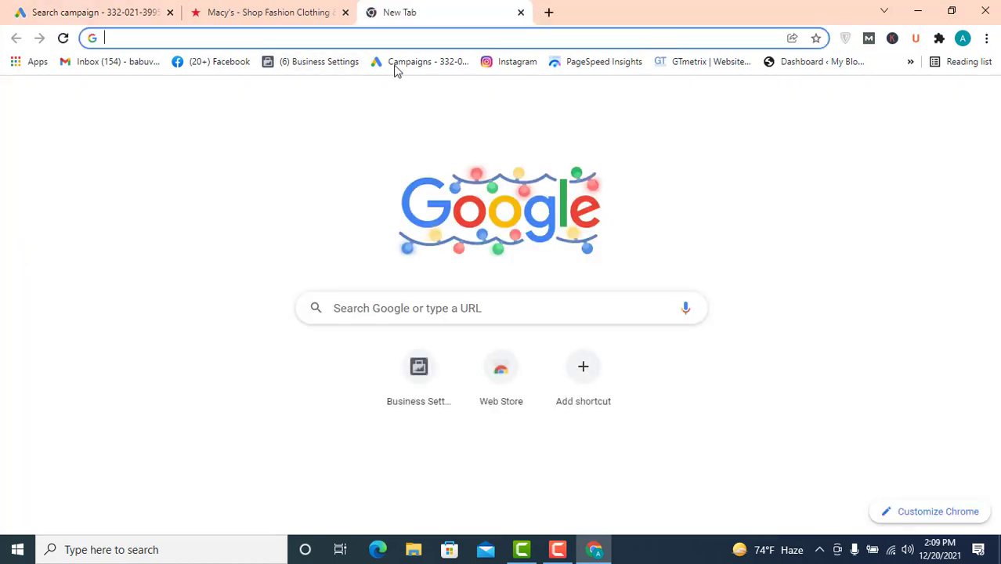
click(427, 66)
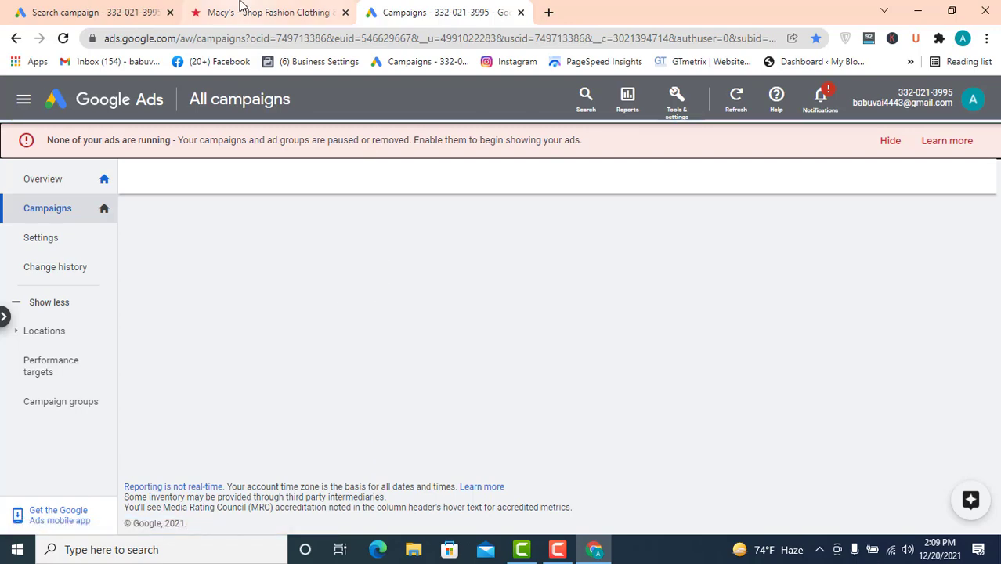
click(94, 12)
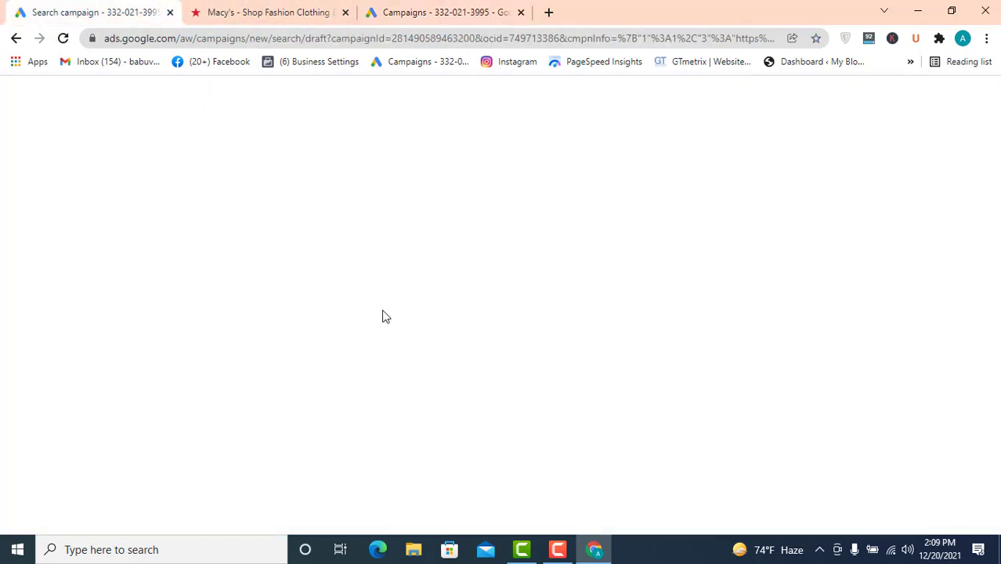
- Examine the ad's final URL, display path, headline and description fields
scroll(275, 404, up, 2)
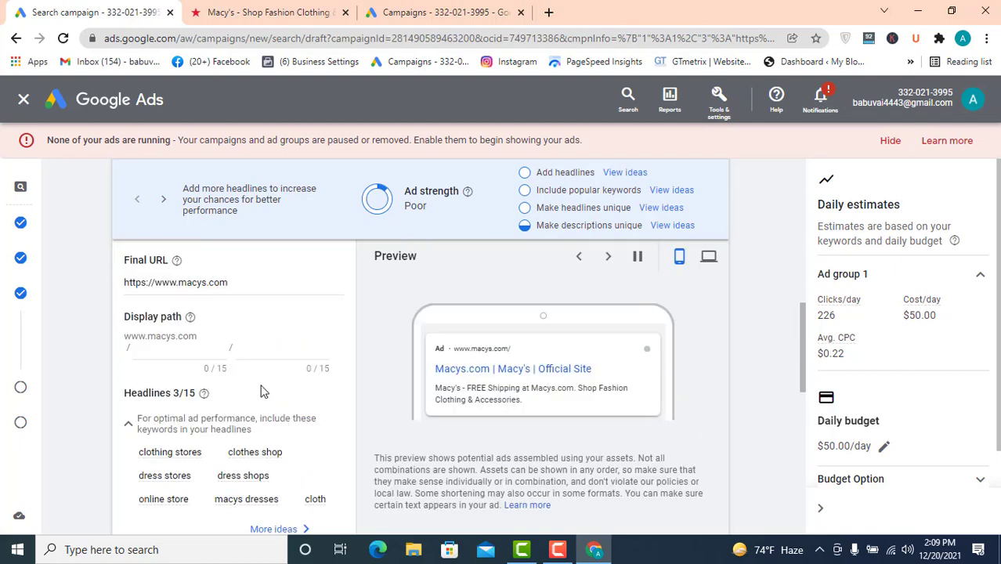
double_click(187, 284)
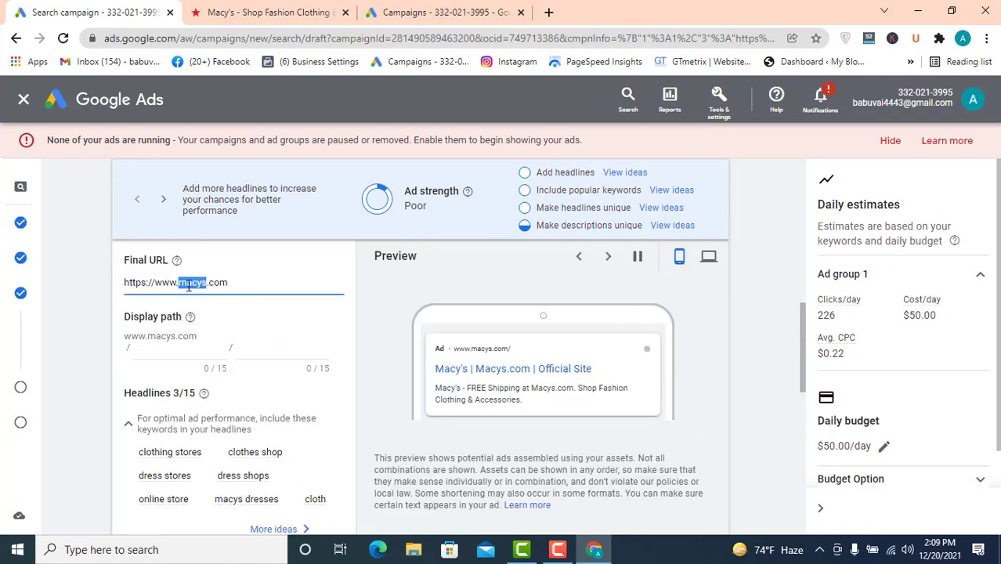
click(142, 352)
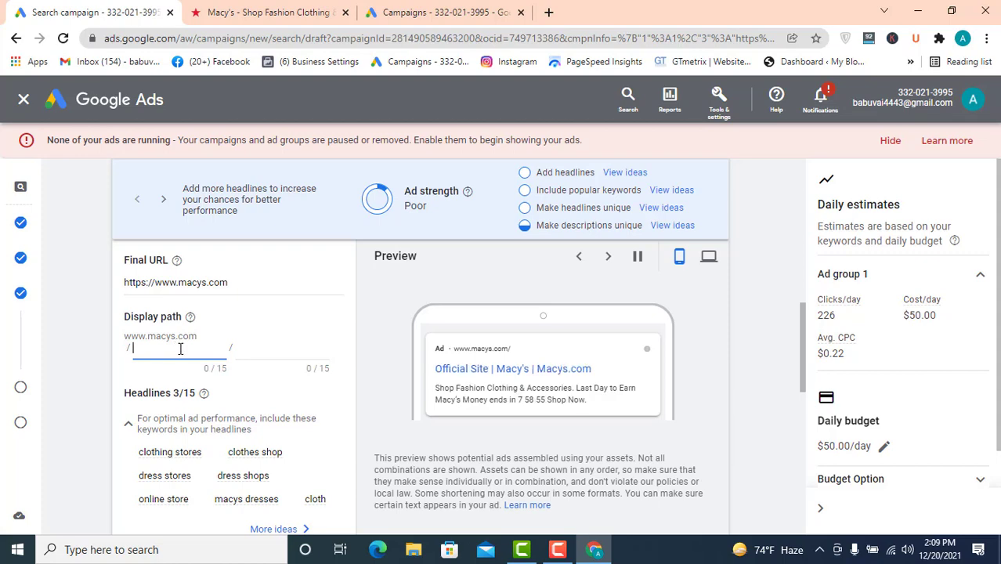
scroll(274, 330, down, 3)
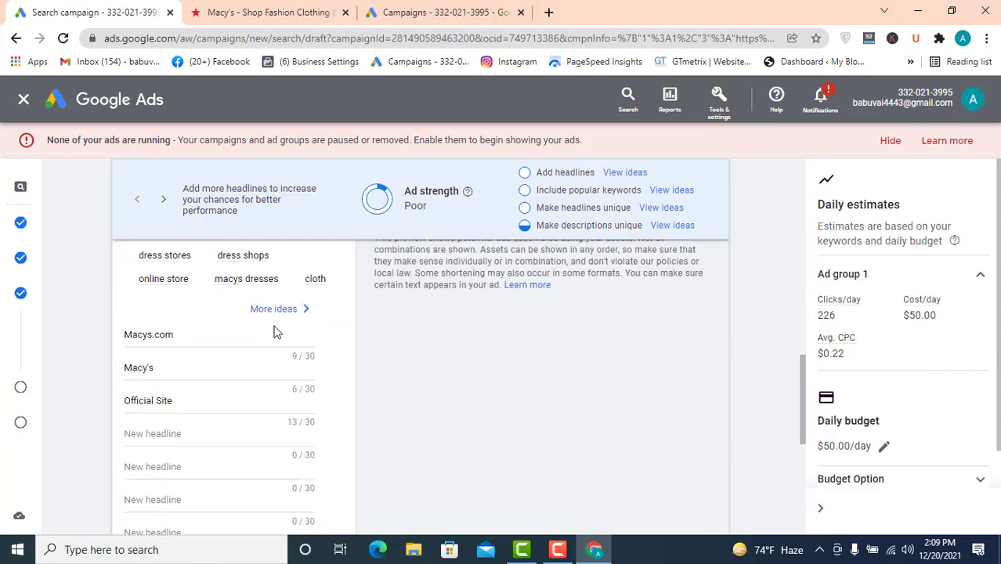
scroll(262, 345, up, 3)
scroll(266, 342, down, 3)
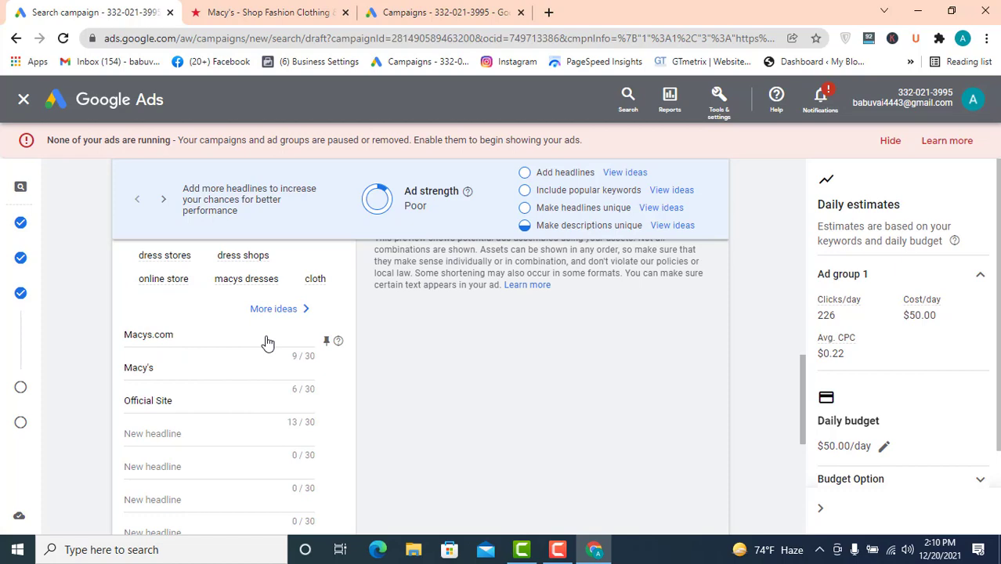
click(213, 340)
scroll(230, 398, down, 3)
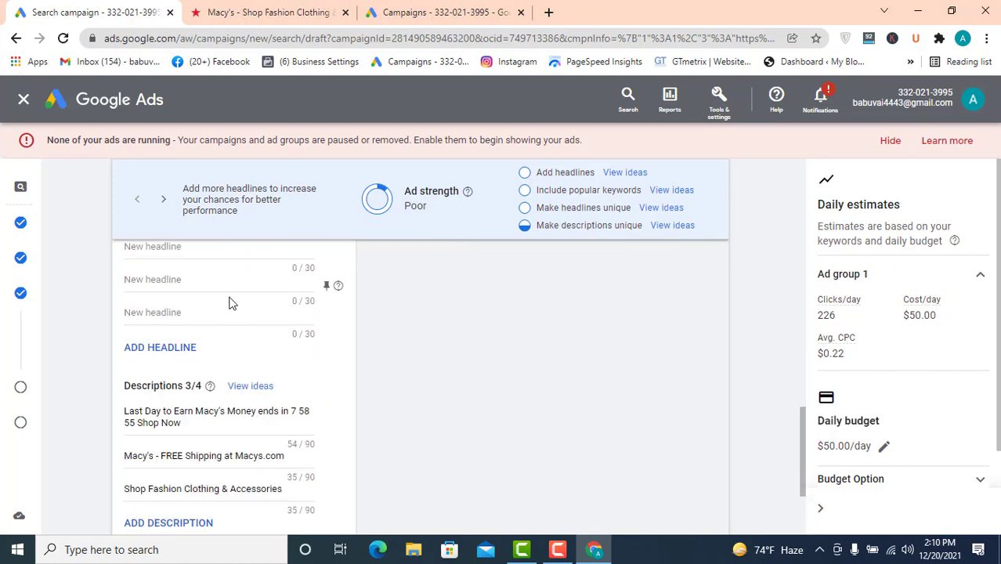
scroll(270, 340, up, 3)
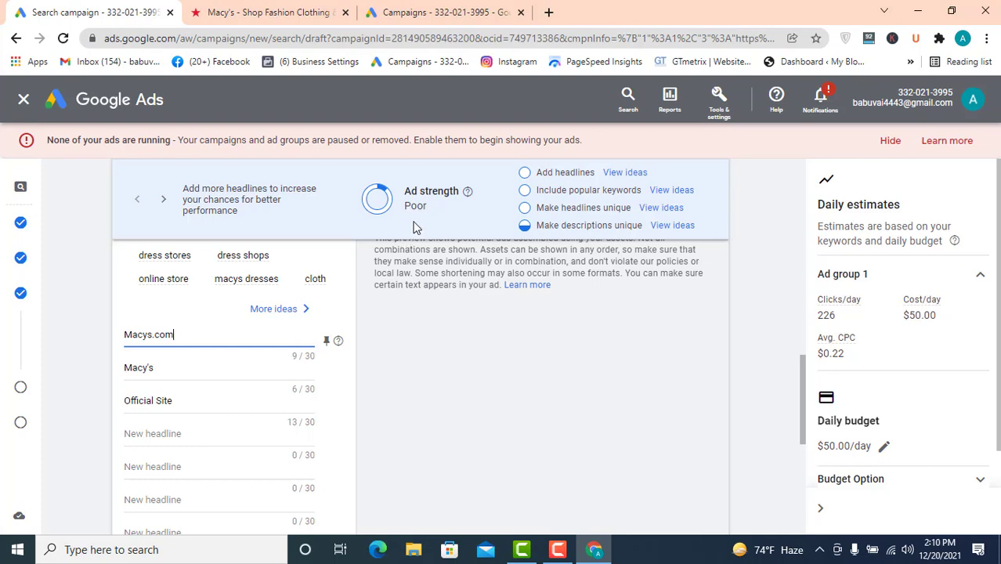
scroll(268, 324, down, 2)
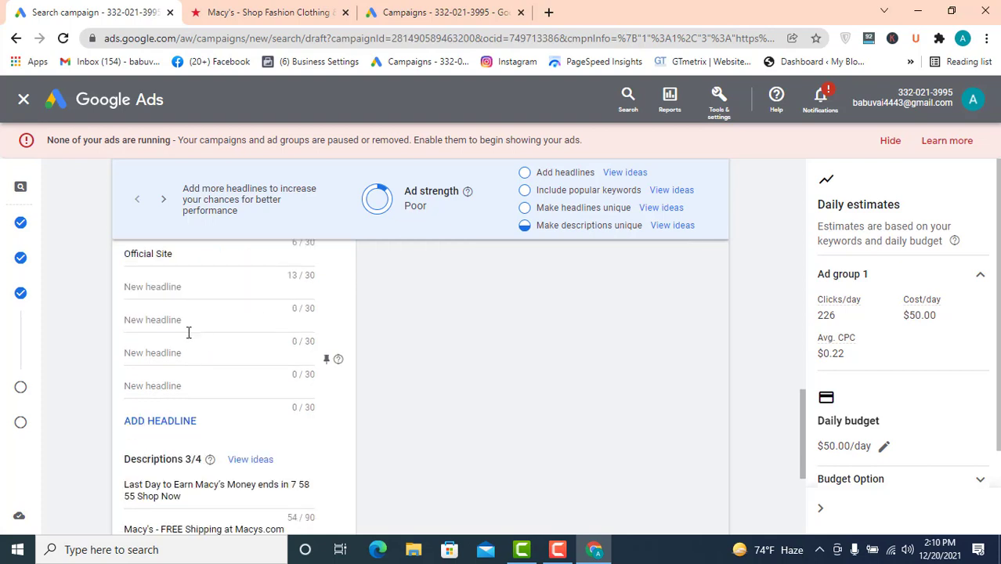
click(164, 285)
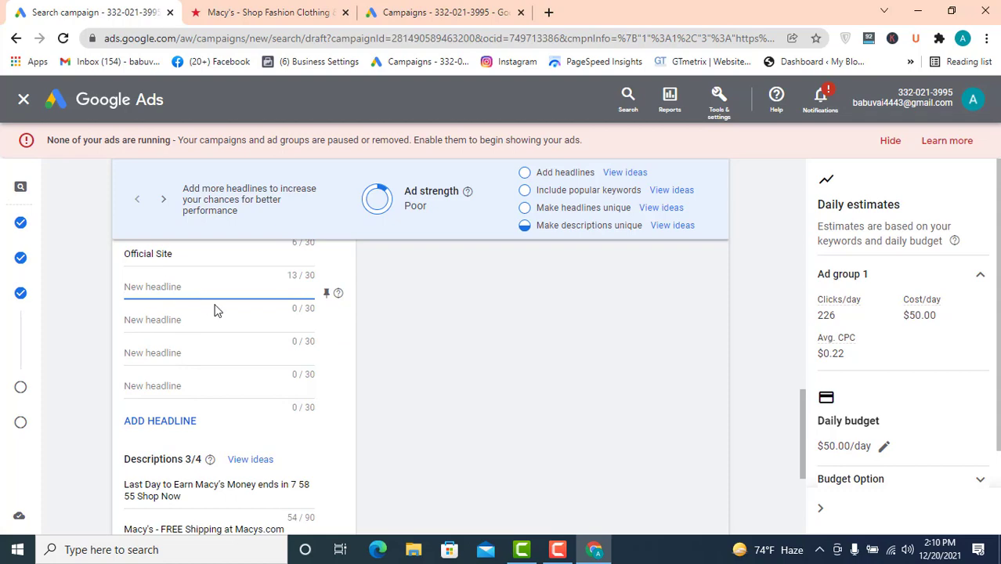
- Copy the first several keywords from the ad group's keyword list
scroll(270, 310, up, 8)
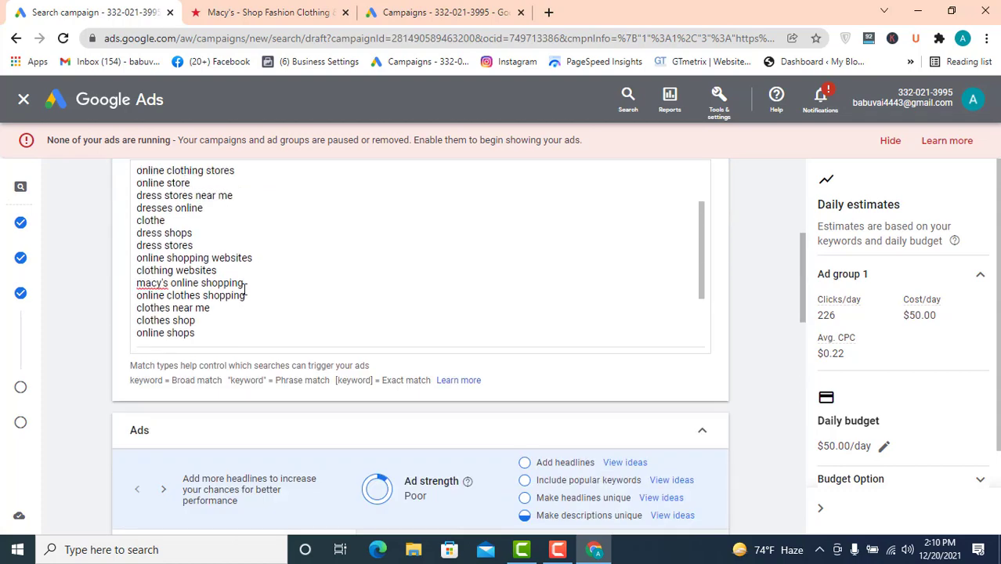
scroll(234, 282, up, 1)
drag(220, 273, 211, 168)
scroll(218, 422, up, 2)
right_click(172, 406)
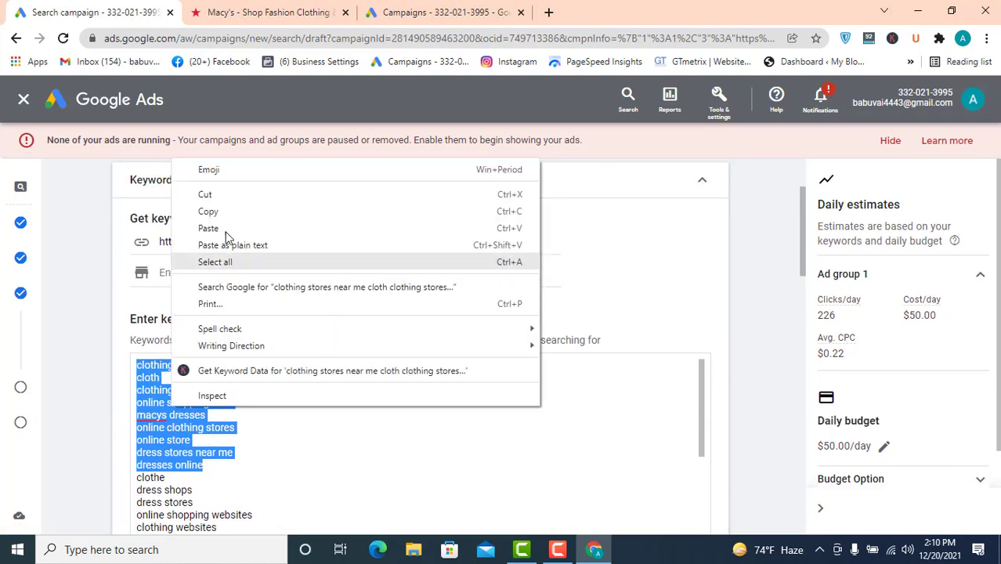
click(217, 217)
- Replace the first headline Macys.com with the copied keywords and delete the extra pasted line
scroll(345, 375, down, 3)
scroll(345, 375, down, 8)
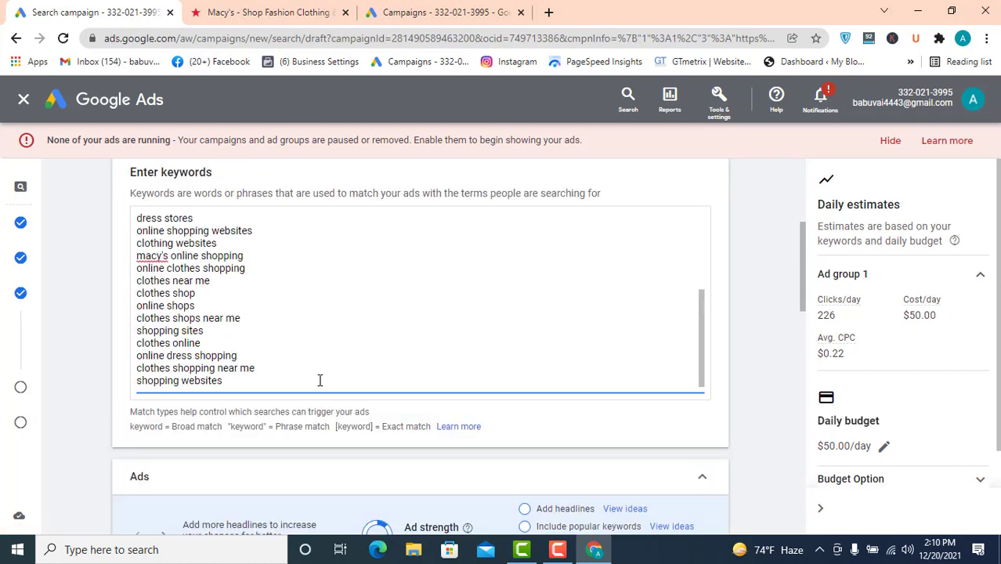
scroll(226, 378, down, 1)
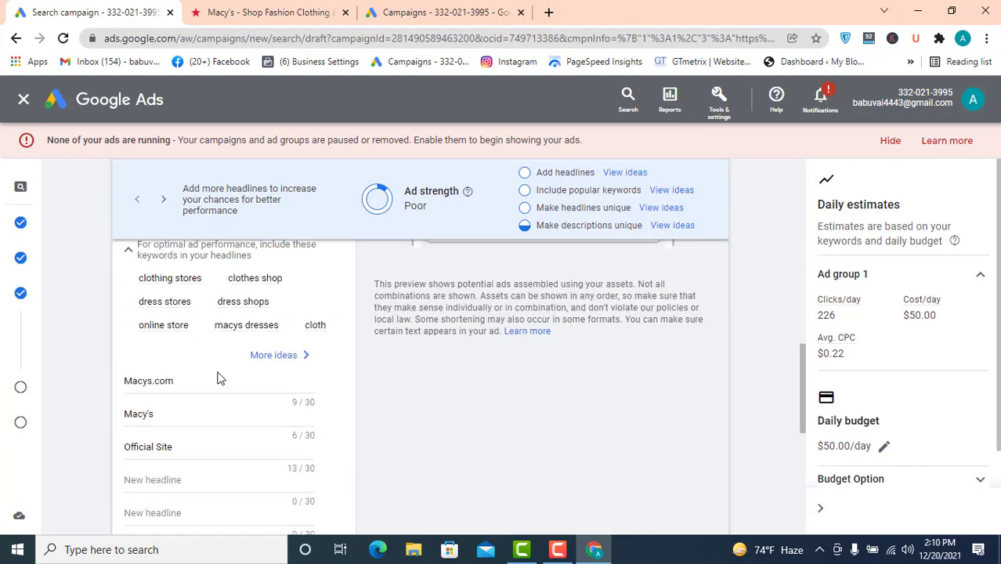
drag(185, 381, 88, 394)
key(ctrl+v)
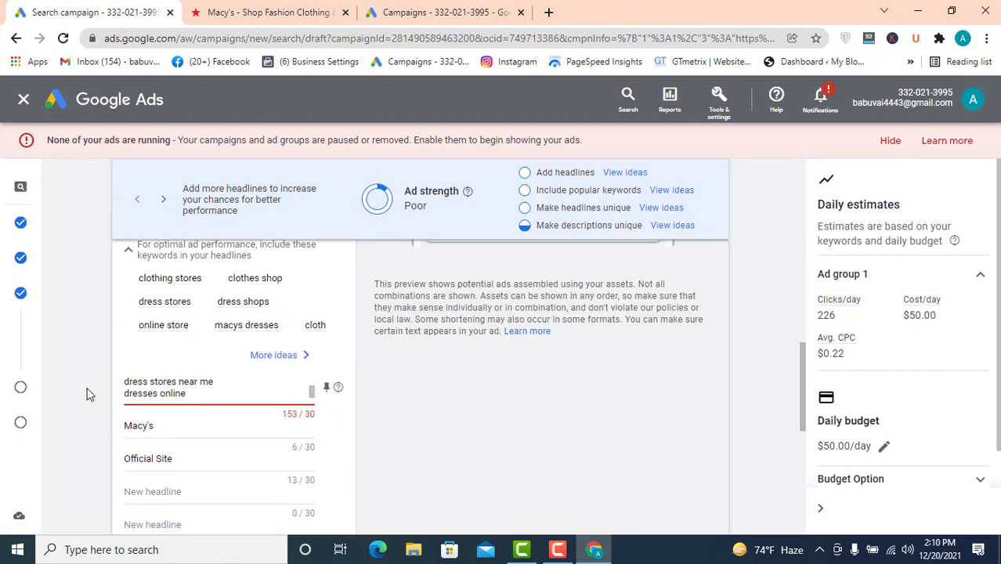
drag(190, 394, 126, 396)
key(BackSpace)
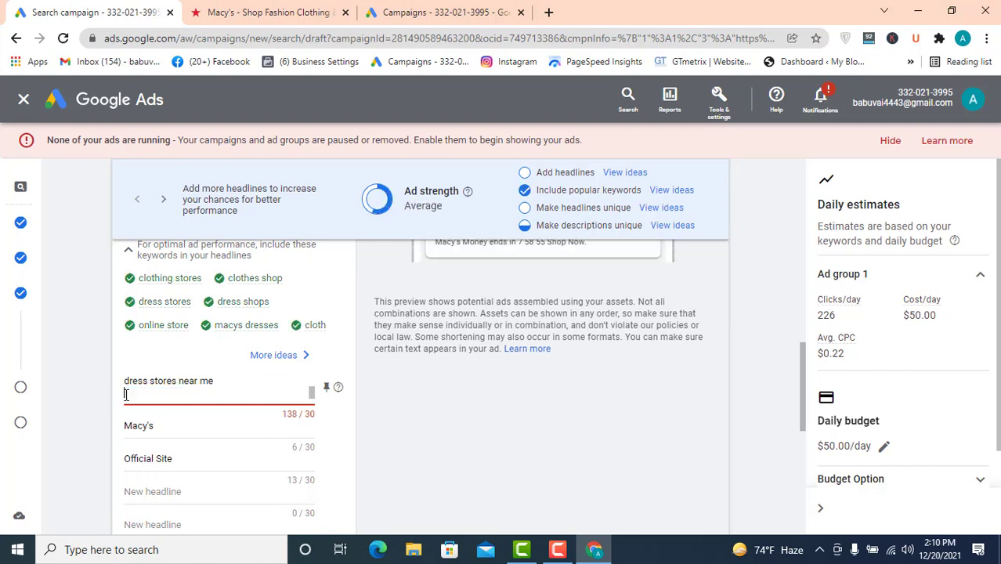
- Replace the second headline Macy's with "dresses online"
drag(165, 425, 123, 429)
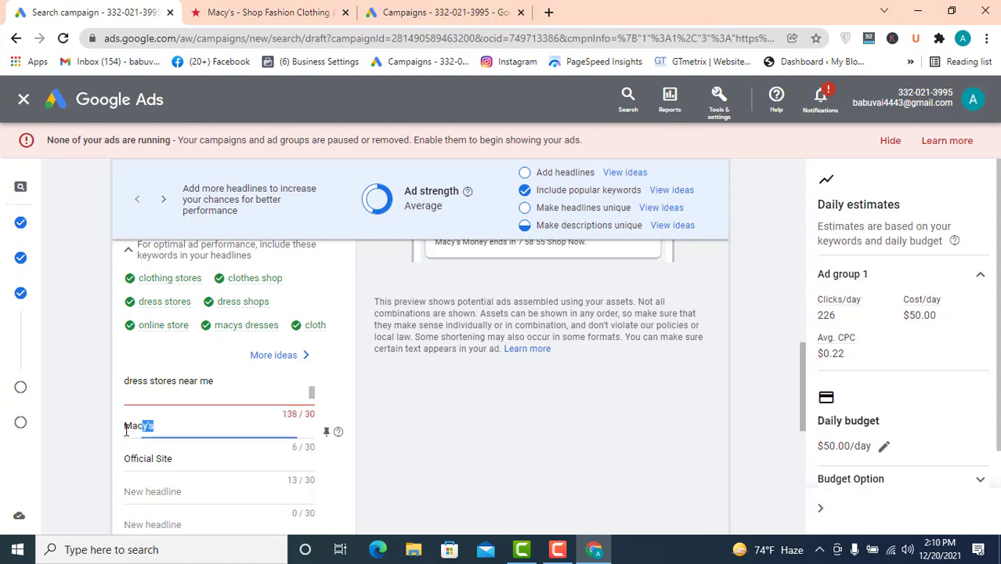
click(118, 437)
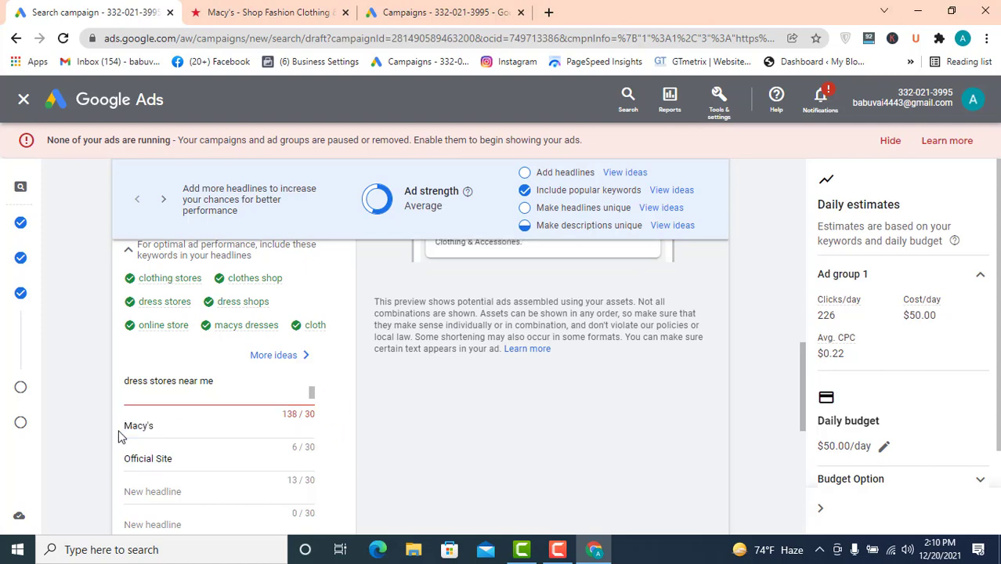
drag(175, 425, 107, 440)
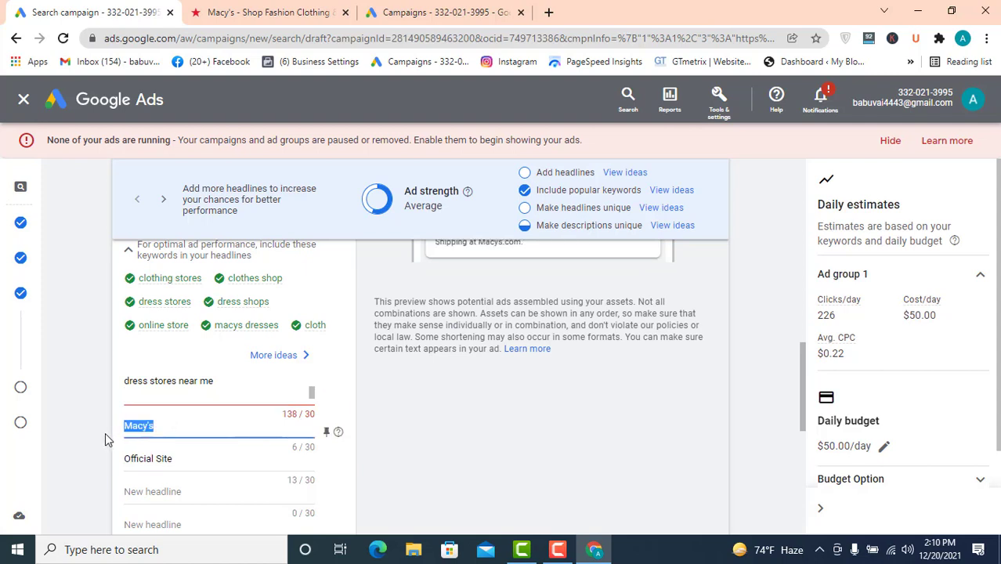
text(dresses online)
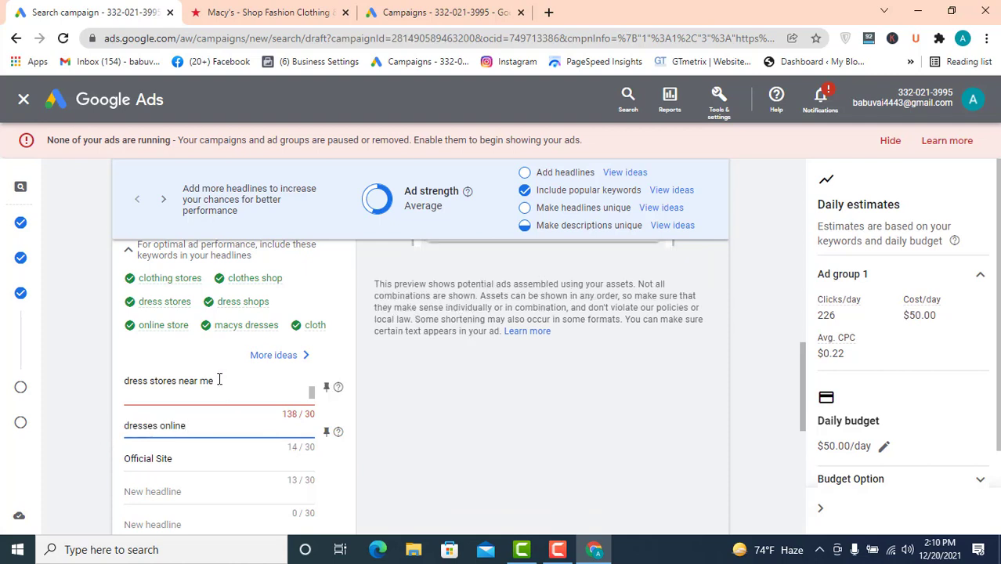
- Copy "clothing stores near me" from the first headline's text
drag(219, 380, 123, 385)
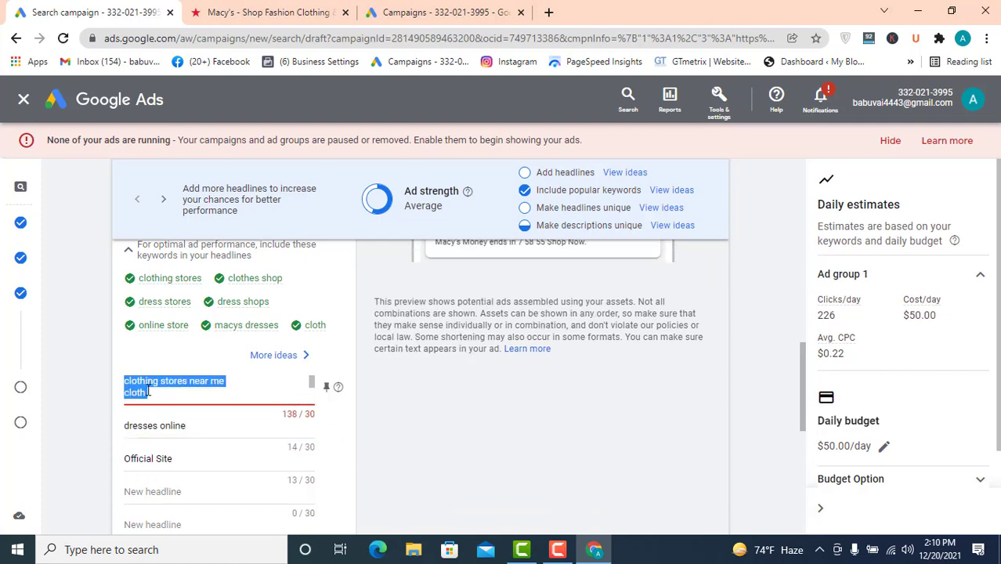
click(155, 390)
scroll(161, 381, down, 1)
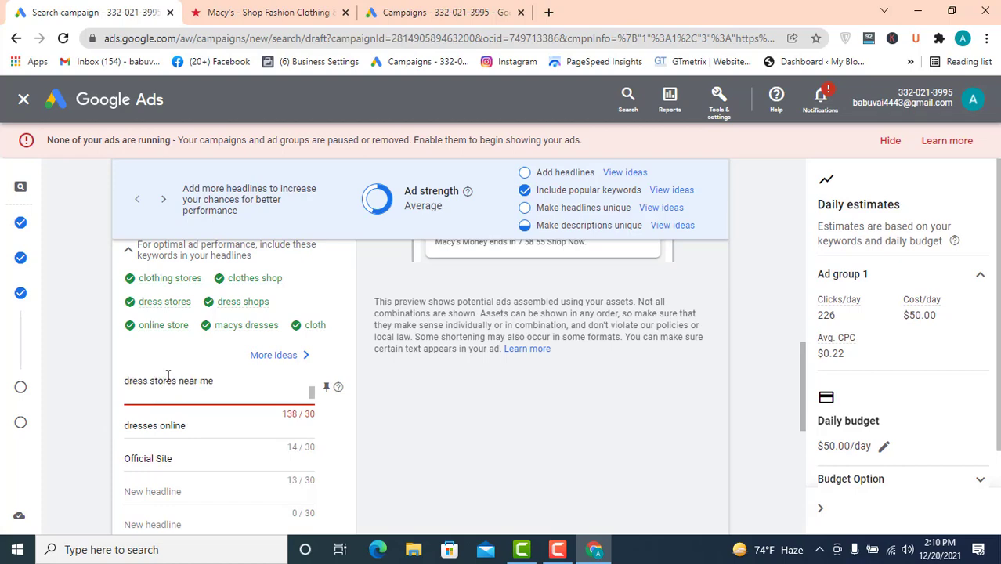
drag(217, 381, 157, 381)
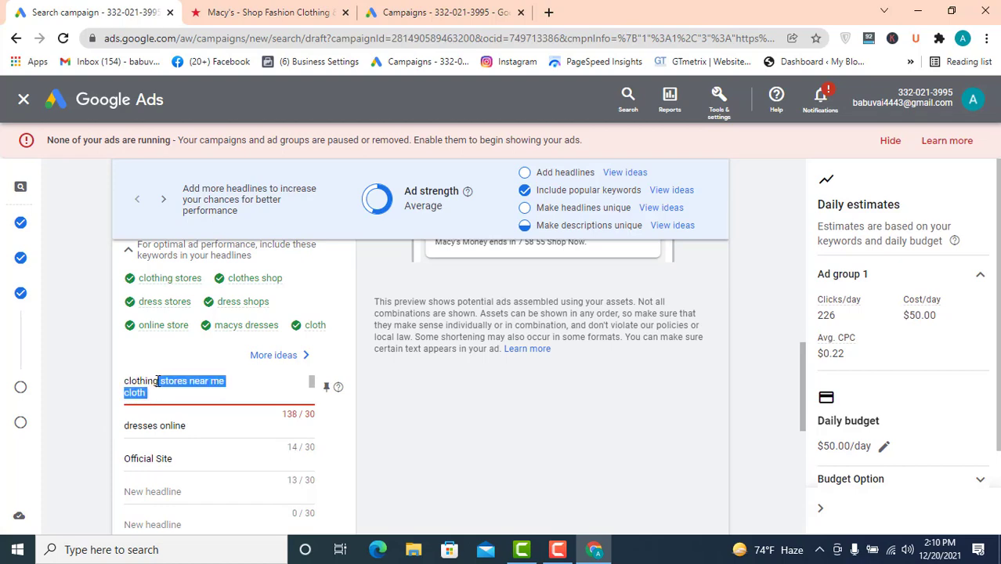
click(157, 382)
scroll(192, 395, up, 3)
scroll(235, 423, down, 2)
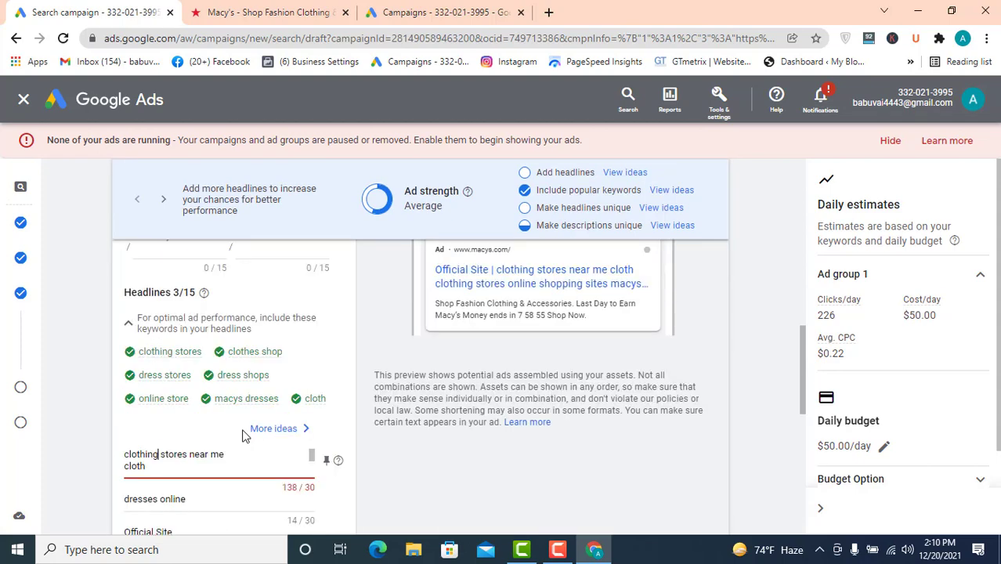
scroll(179, 456, down, 1)
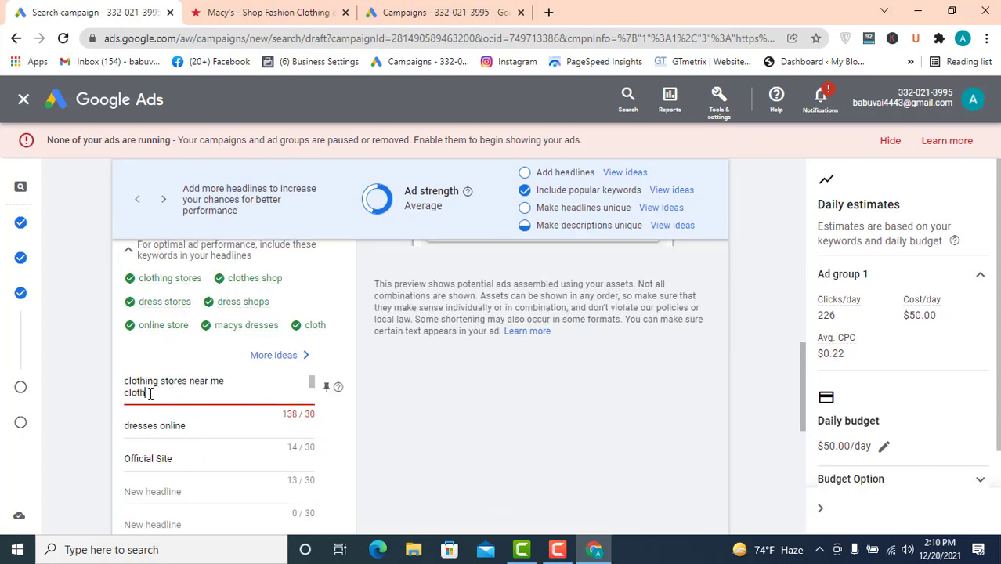
triple_click(185, 384)
right_click(186, 386)
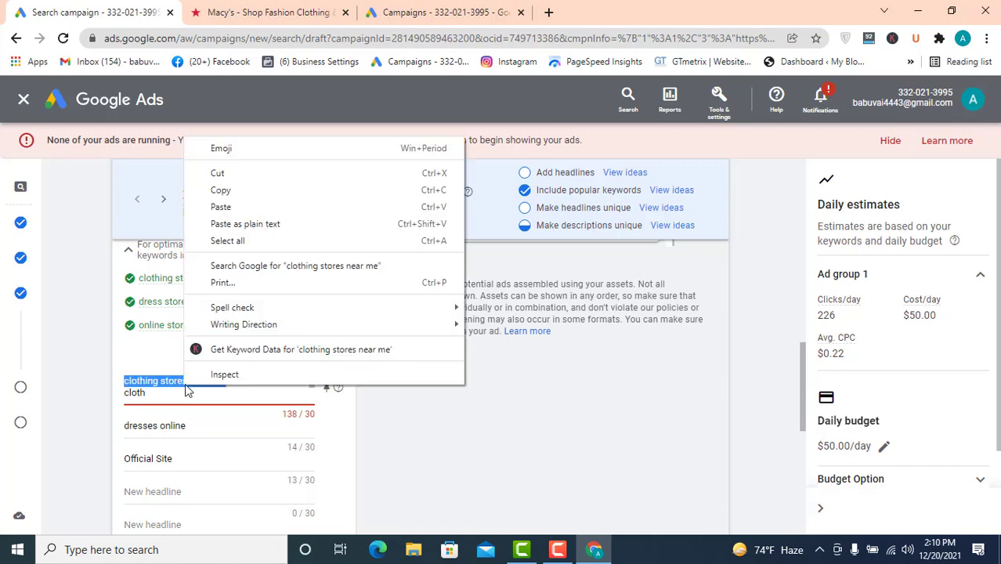
click(228, 189)
- Paste "clothing stores near me" into the fourth headline and remove the trailing line break
scroll(250, 415, down, 2)
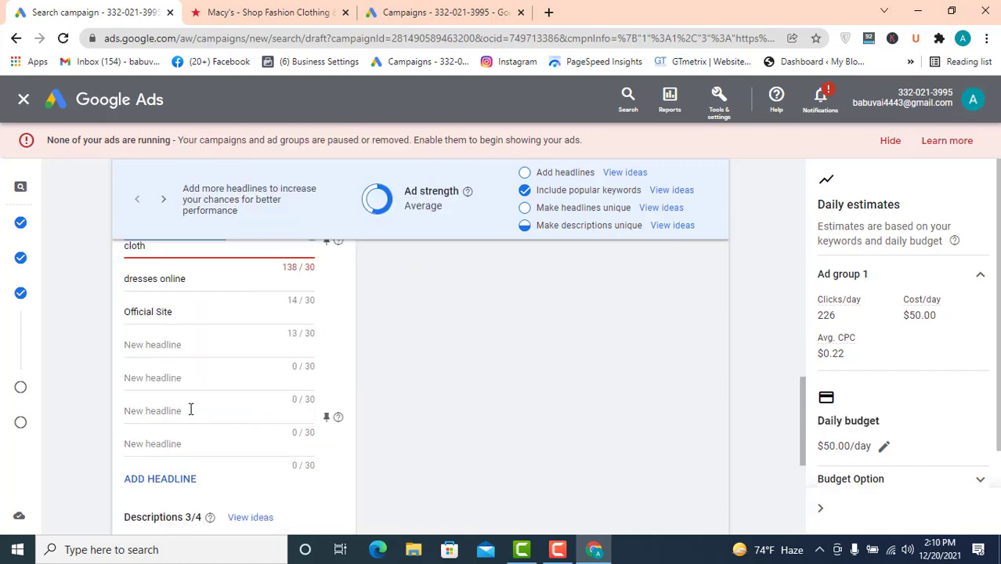
click(171, 345)
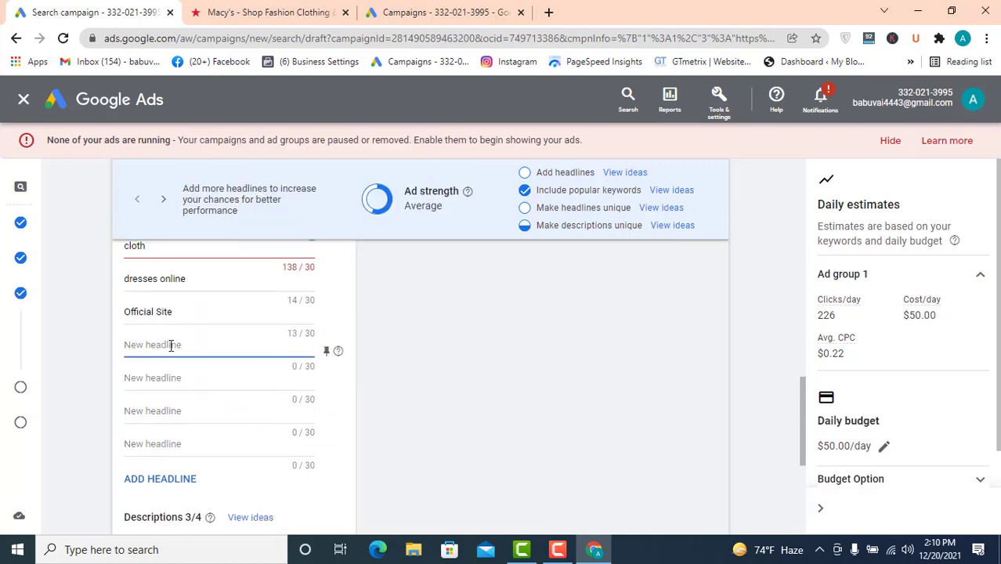
key(ctrl+v)
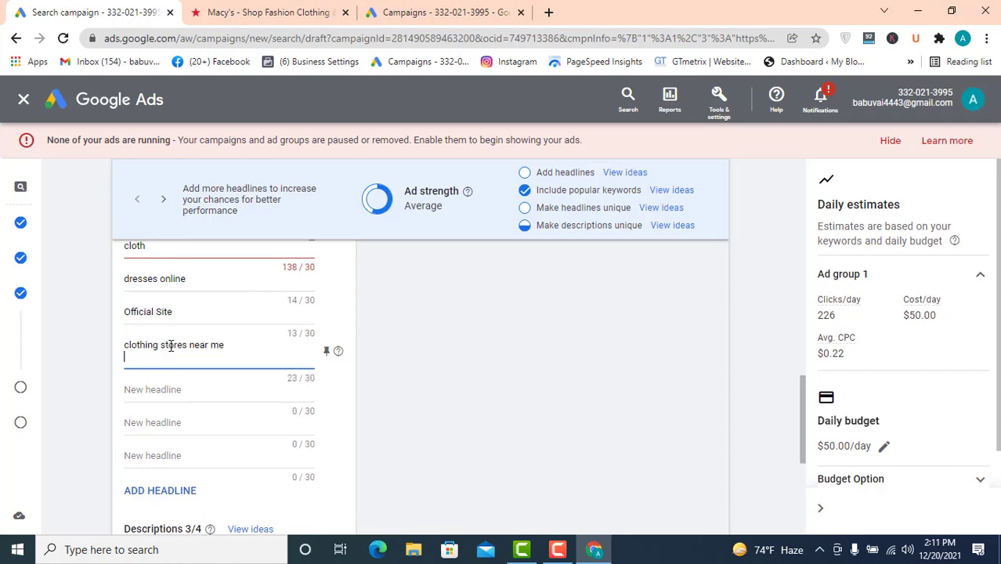
key(BackSpace)
- Trim the first headline down to "clothing stores"
scroll(188, 334, up, 3)
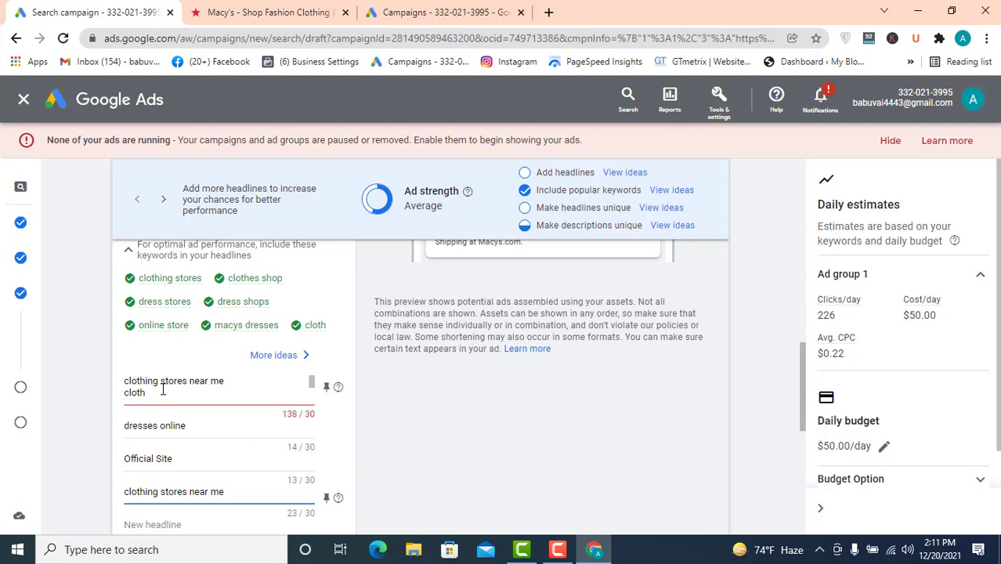
drag(162, 390, 110, 382)
key(BackSpace)
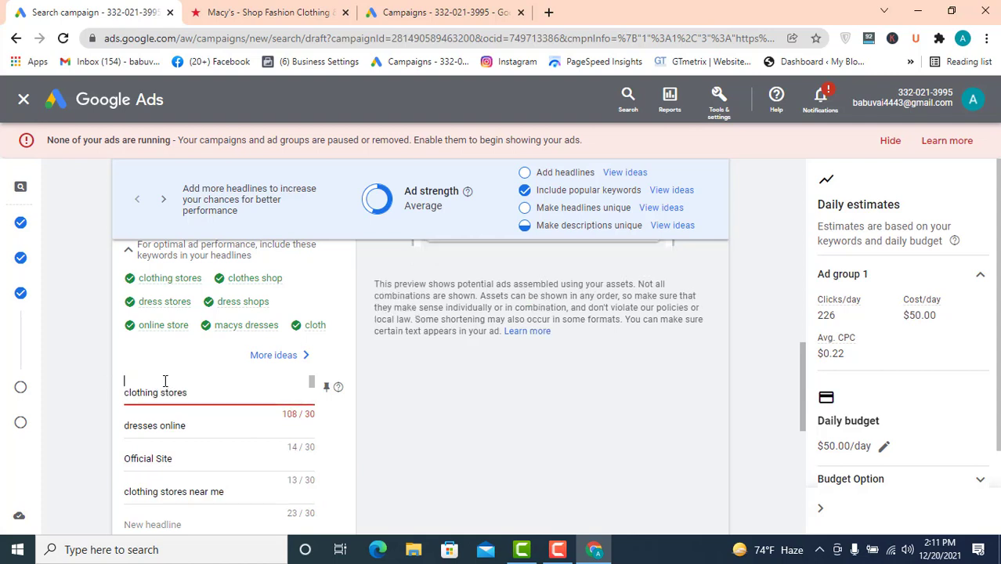
drag(188, 391, 88, 397)
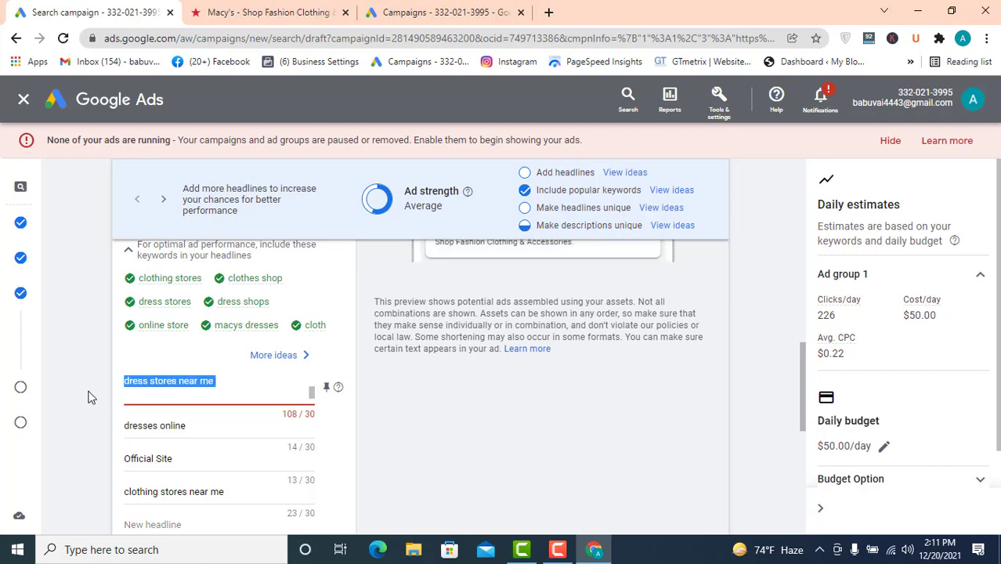
key(ctrl+v)
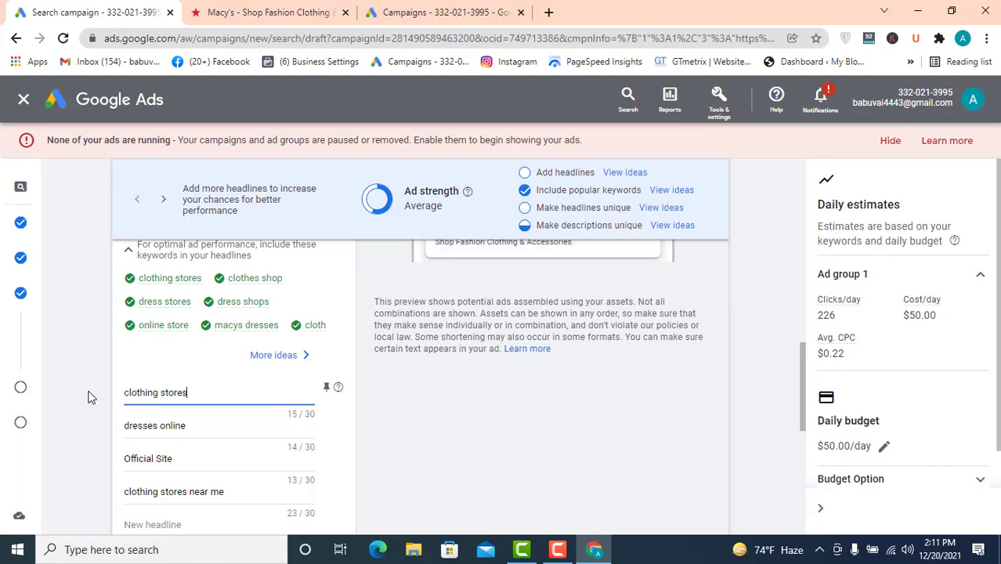
- Review the three ad descriptions and finish the responsive search ad
click(213, 423)
scroll(298, 419, down, 5)
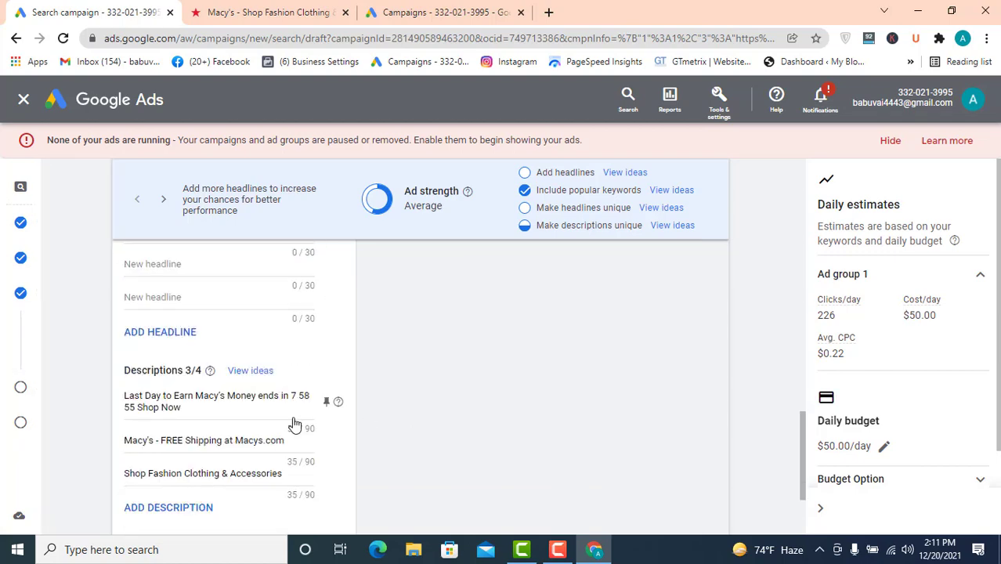
scroll(293, 424, down, 1)
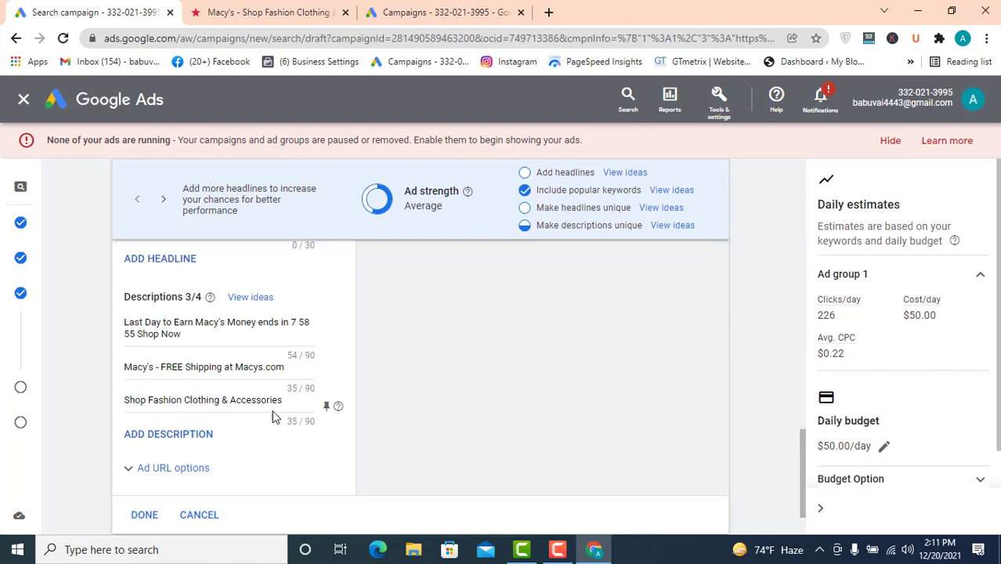
click(209, 332)
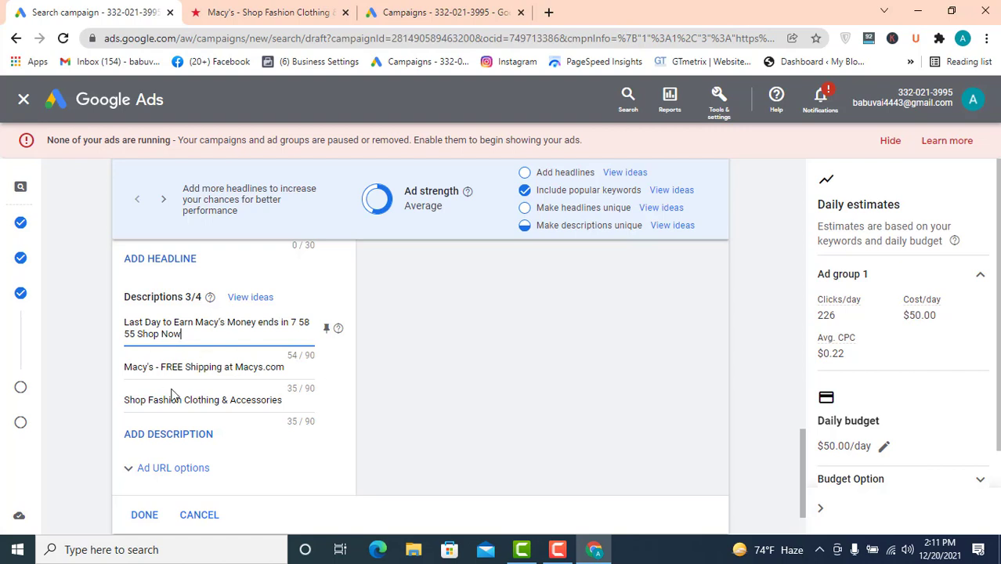
click(269, 367)
click(177, 401)
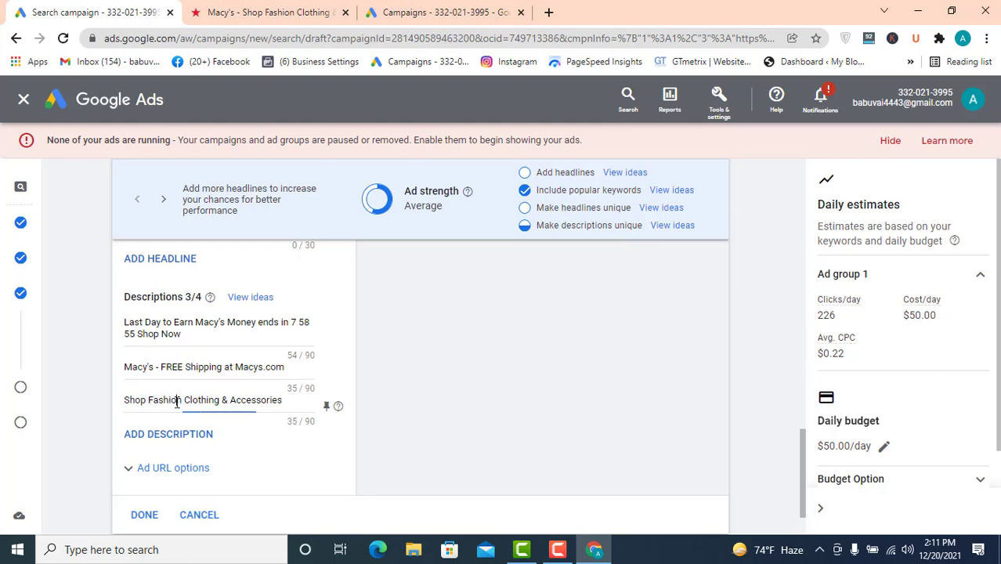
scroll(194, 395, down, 2)
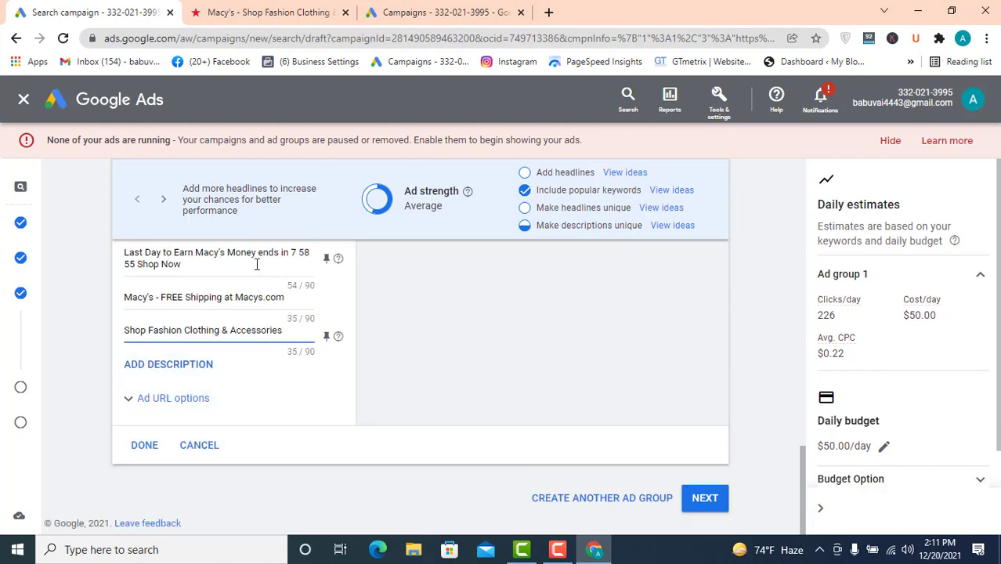
click(144, 445)
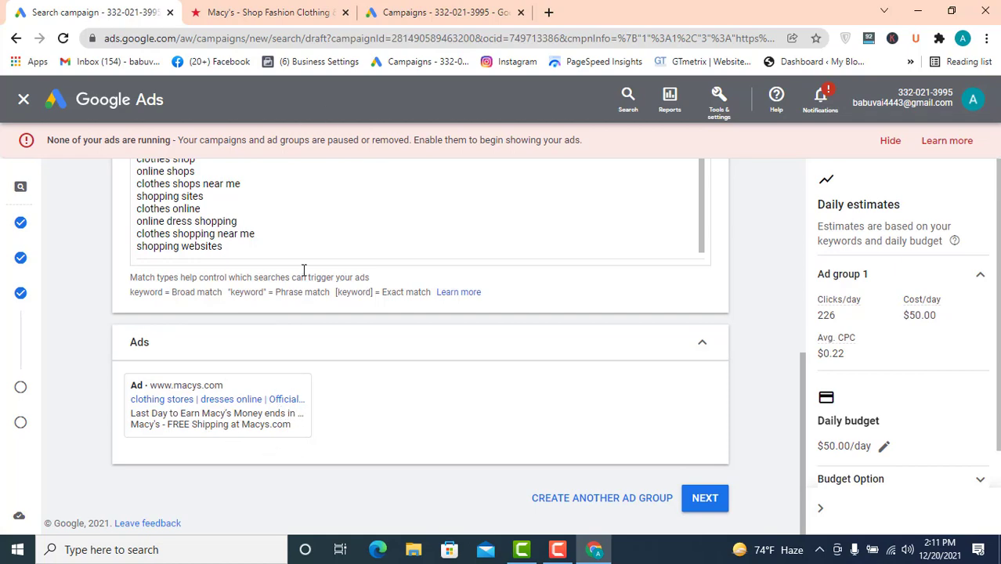
- Continue from the ad group setup to the extensions step
scroll(318, 160, up, 6)
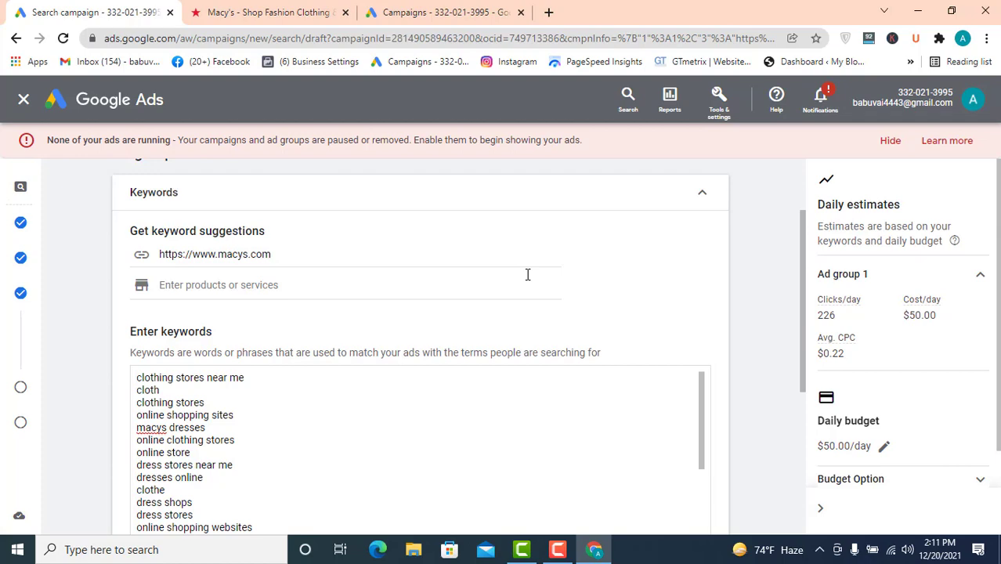
scroll(516, 329, down, 6)
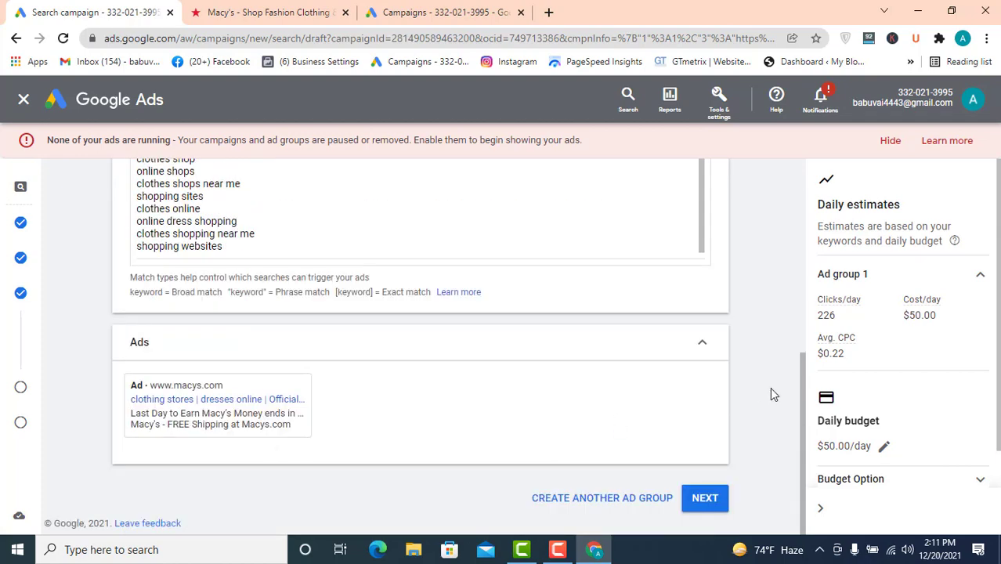
click(705, 498)
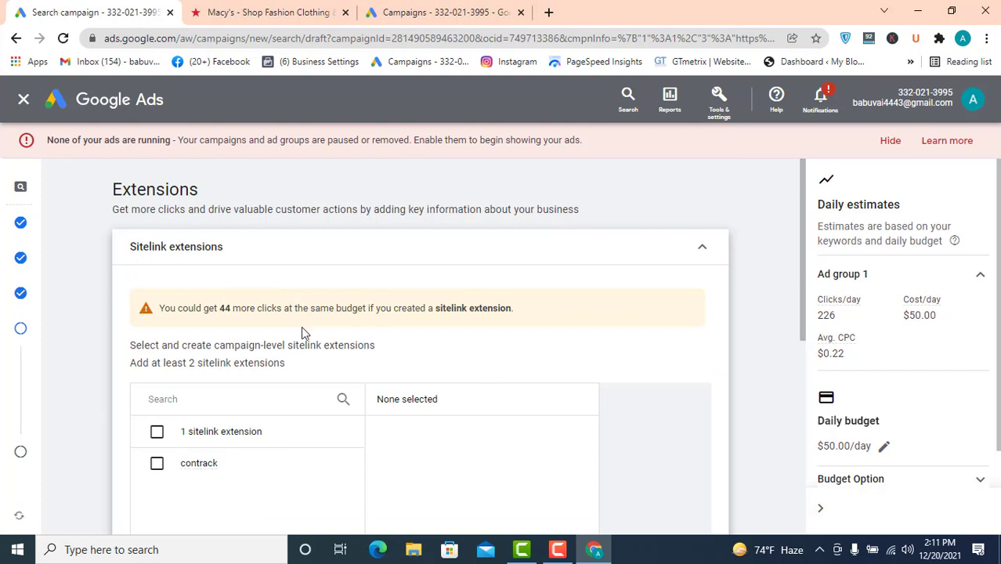
- Examine the sitelink, callout and call extension options on the Extensions page
scroll(376, 333, down, 2)
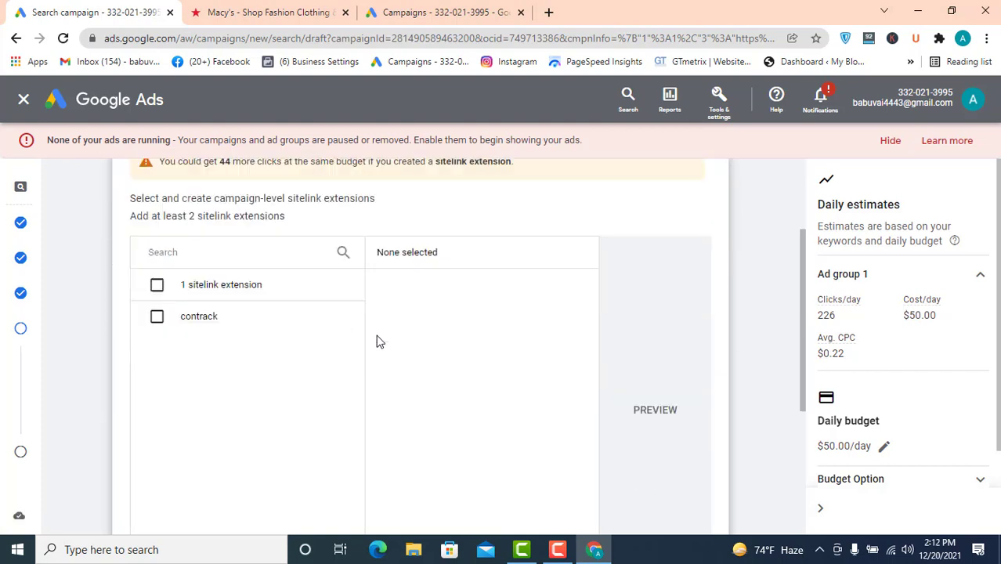
scroll(379, 335, down, 1)
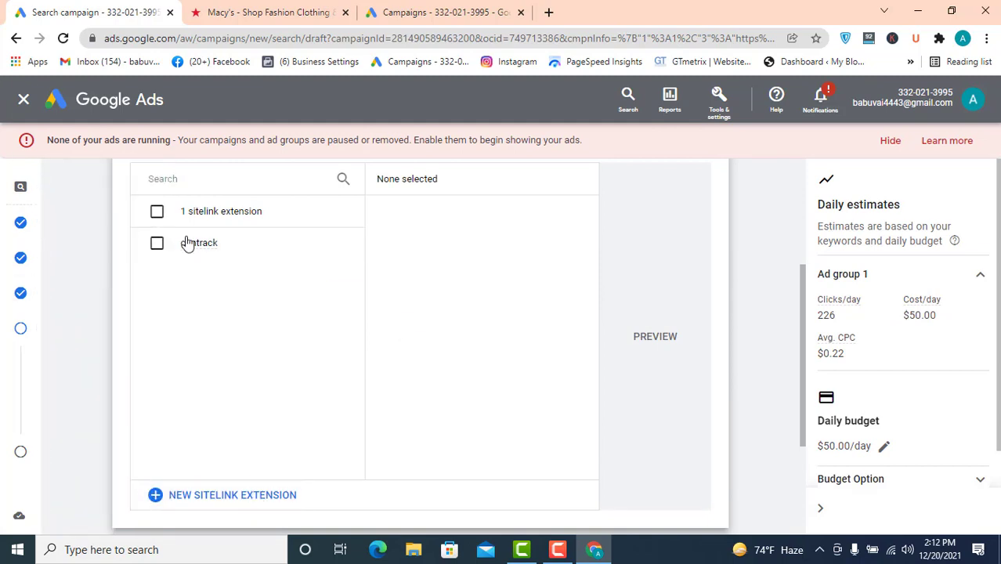
scroll(269, 275, up, 1)
scroll(190, 301, down, 1)
scroll(332, 353, down, 2)
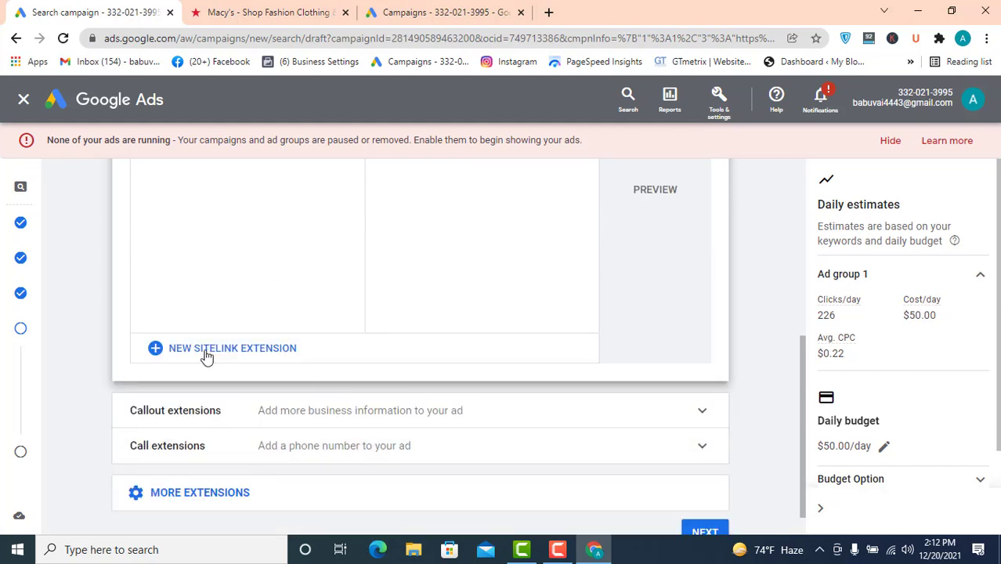
- Open a new sitelink extension form and move into the Sitelink 1 and Sitelink 2 text fields
click(193, 357)
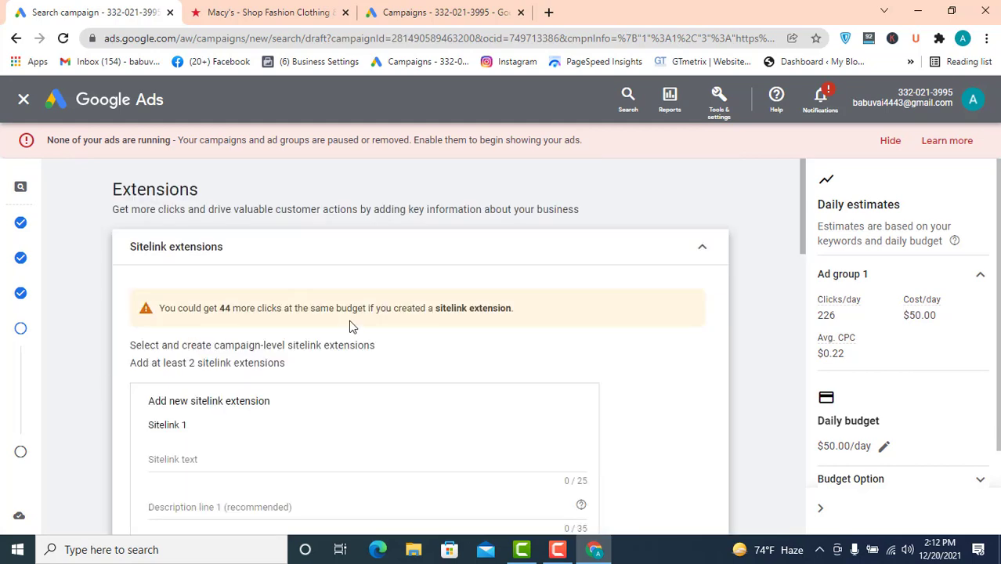
scroll(351, 326, down, 2)
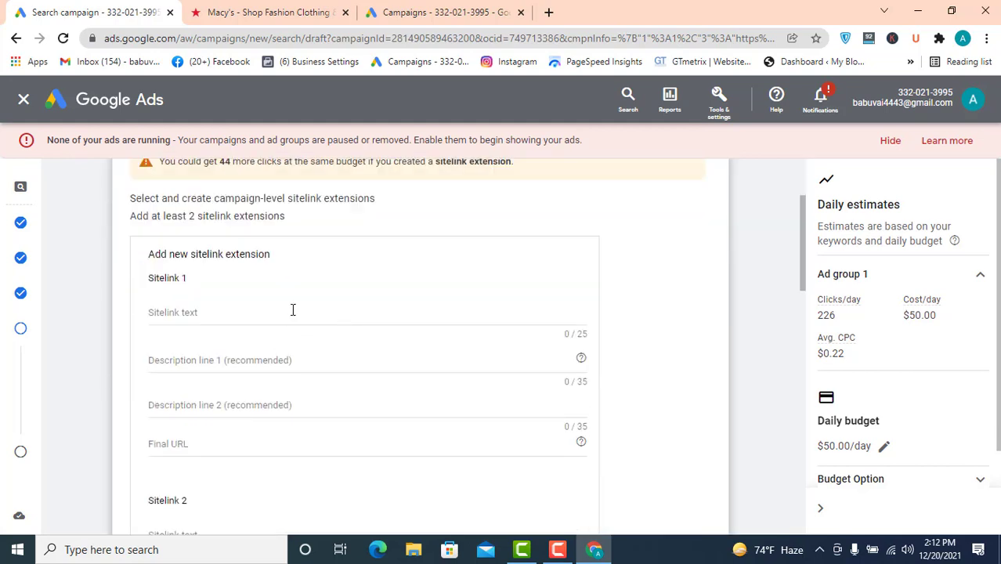
click(202, 311)
scroll(193, 448, down, 1)
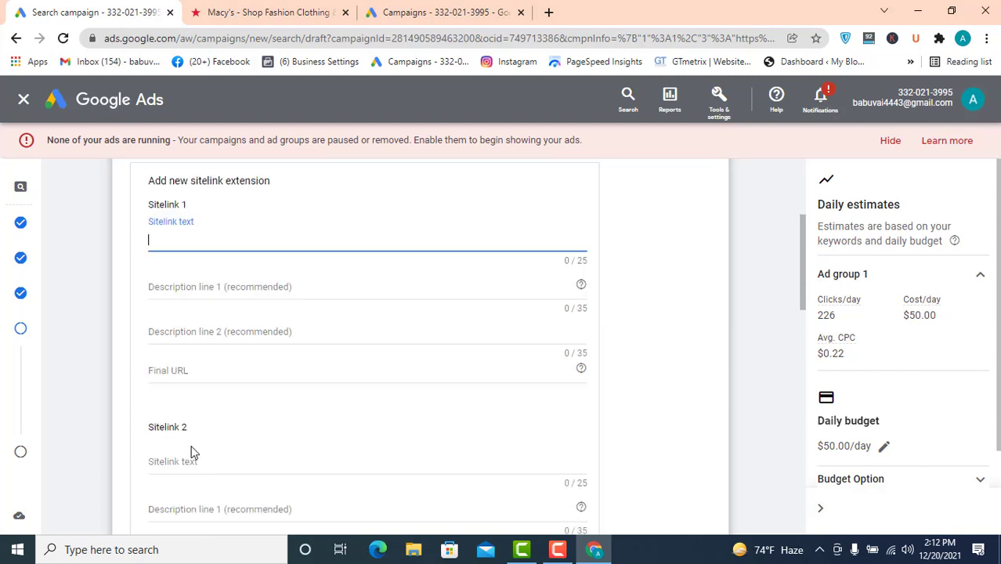
click(202, 466)
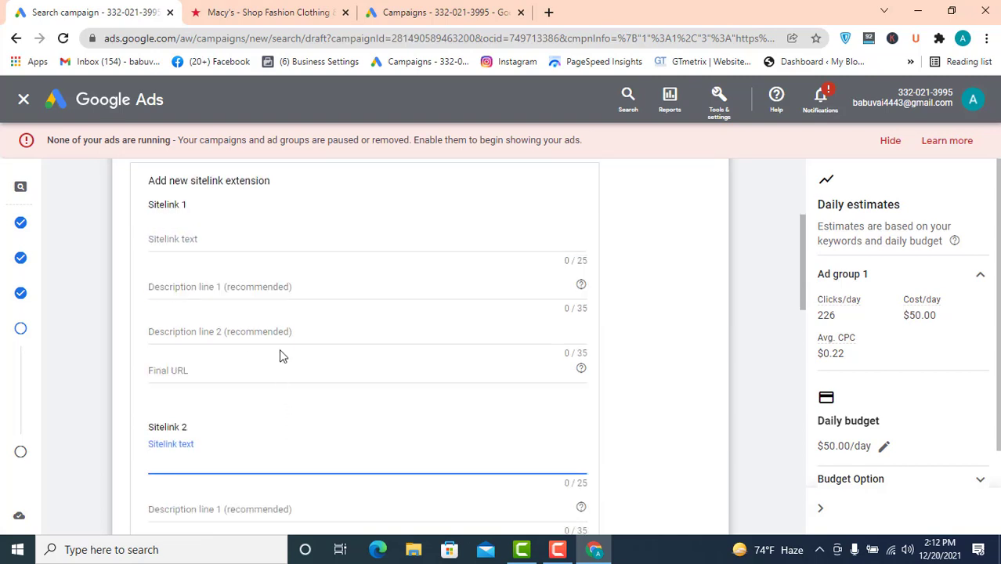
- On the Macy's site, dismiss the pop-up and open the Women and Men category pages in new tabs
click(265, 12)
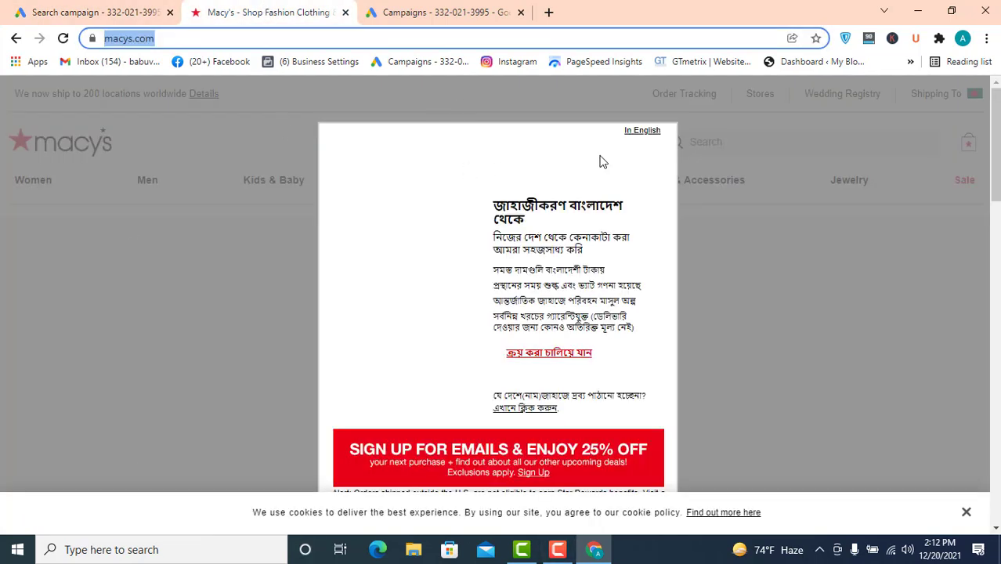
click(787, 339)
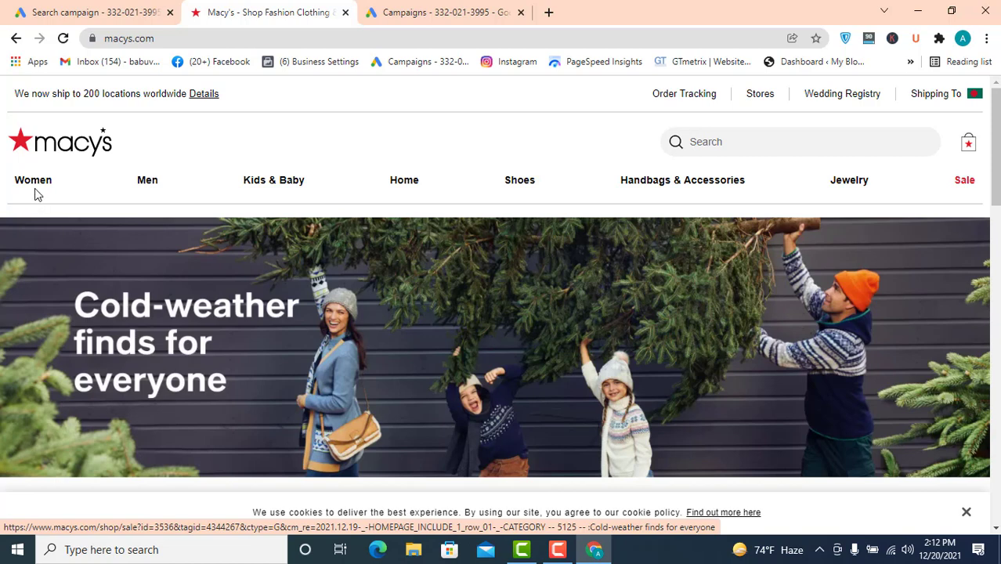
mouse_move(35, 188)
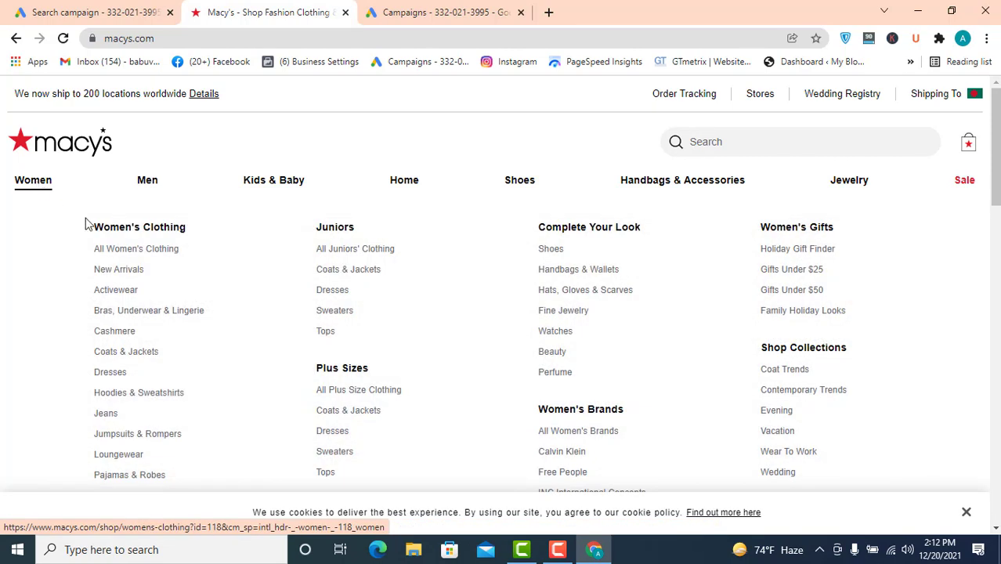
mouse_move(147, 185)
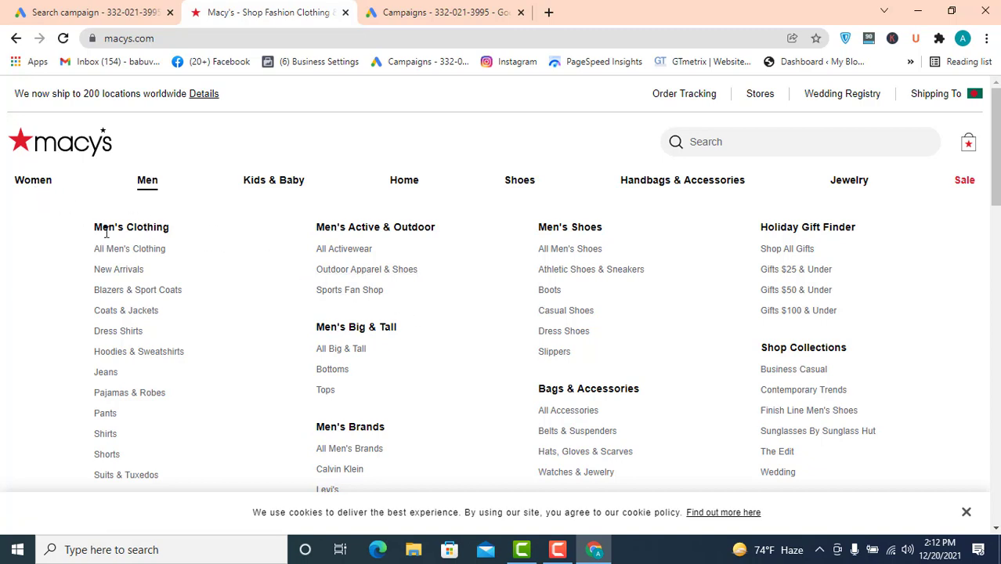
right_click(37, 186)
click(65, 195)
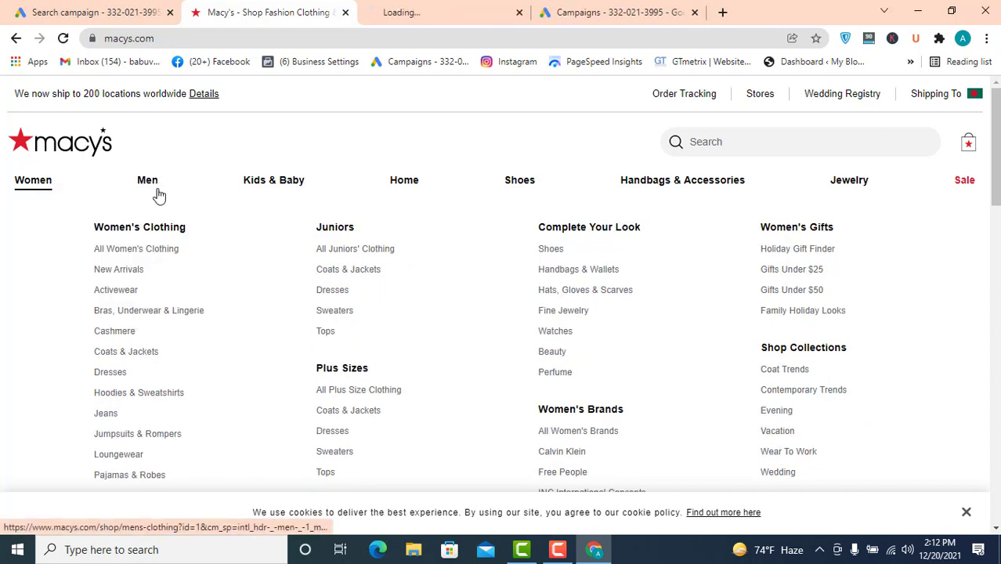
right_click(147, 188)
click(212, 192)
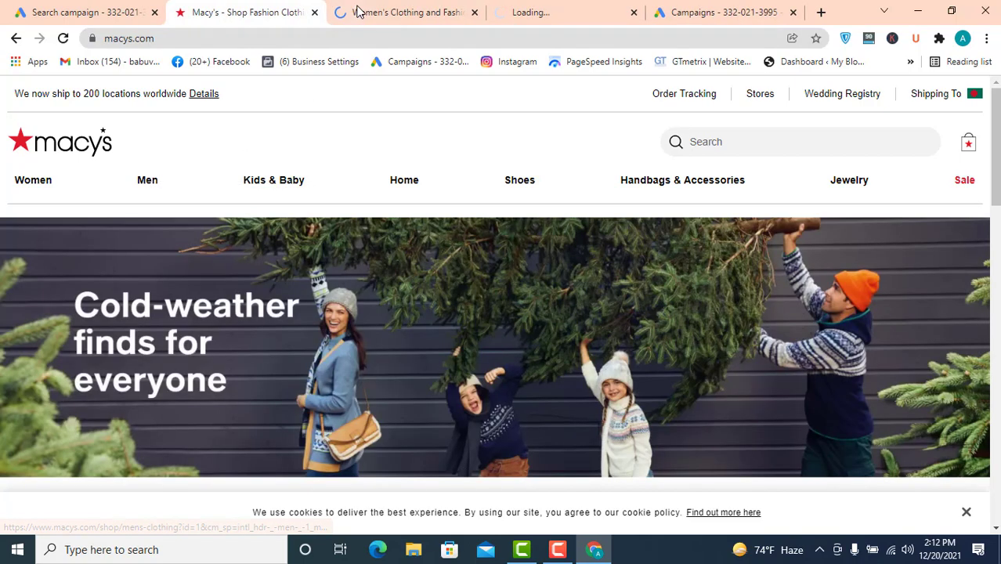
click(356, 12)
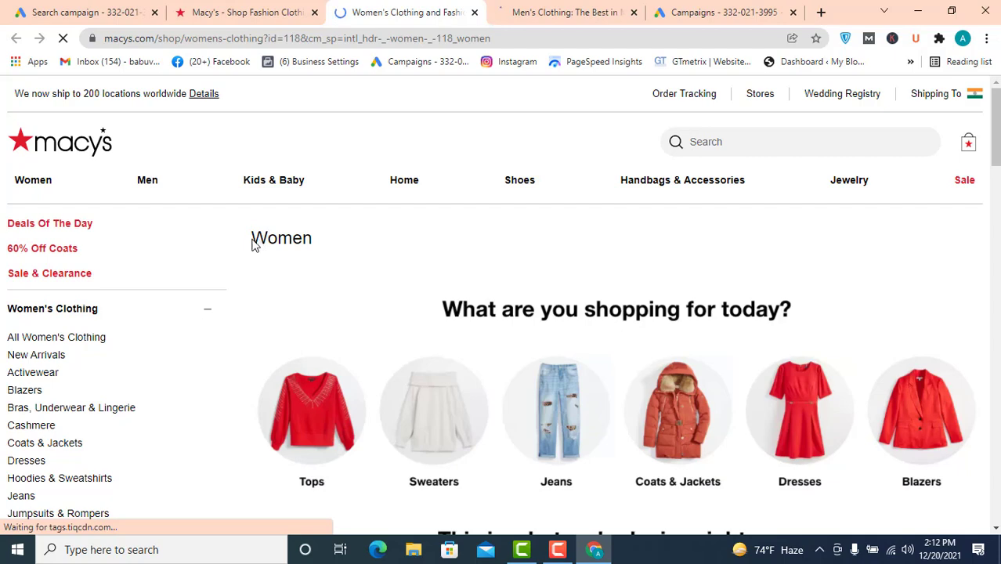
- Enter "women" as the Sitelink 1 text
click(90, 11)
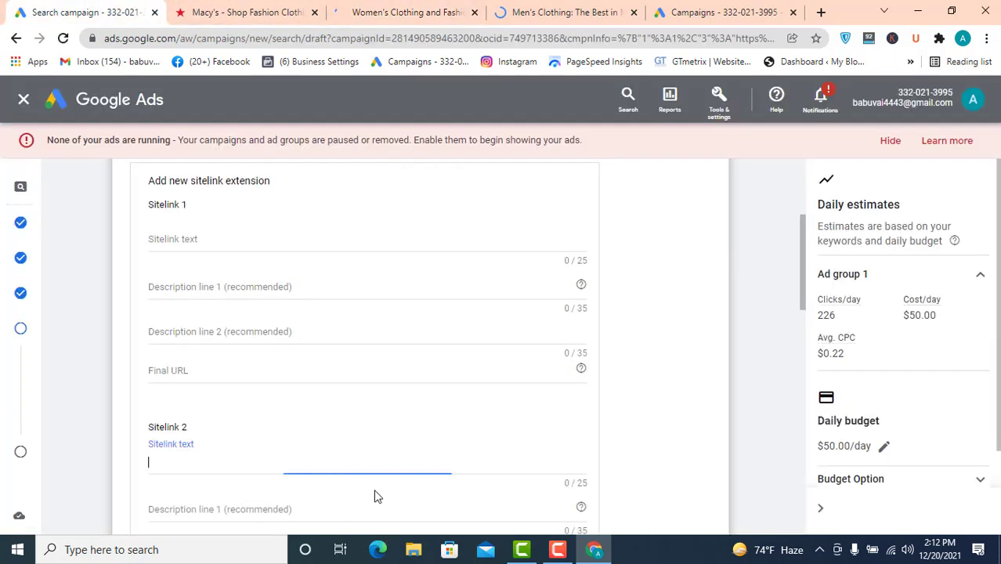
click(204, 237)
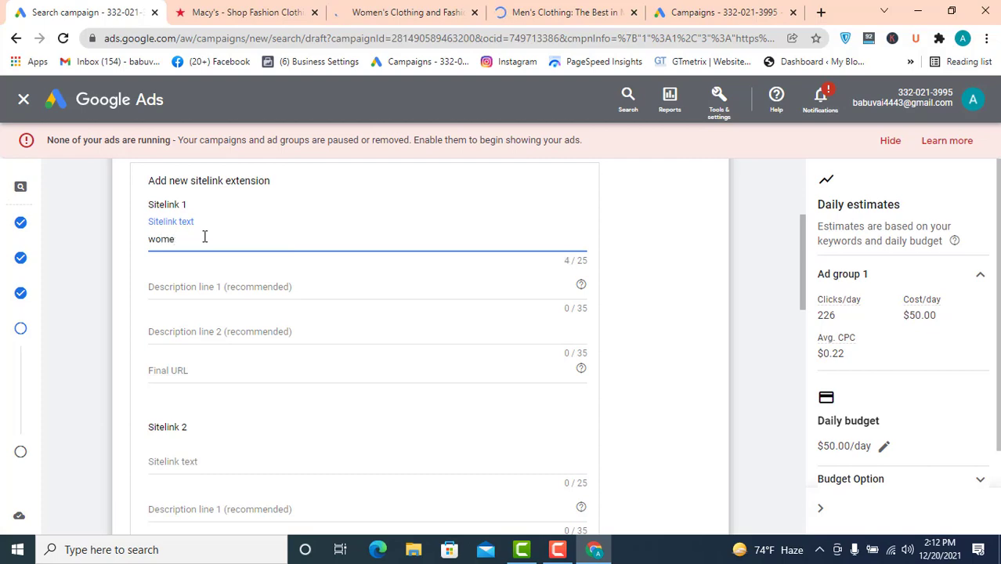
- Copy the opening sentence of the Womens Clothing description on the women's page
click(353, 12)
scroll(274, 321, down, 3)
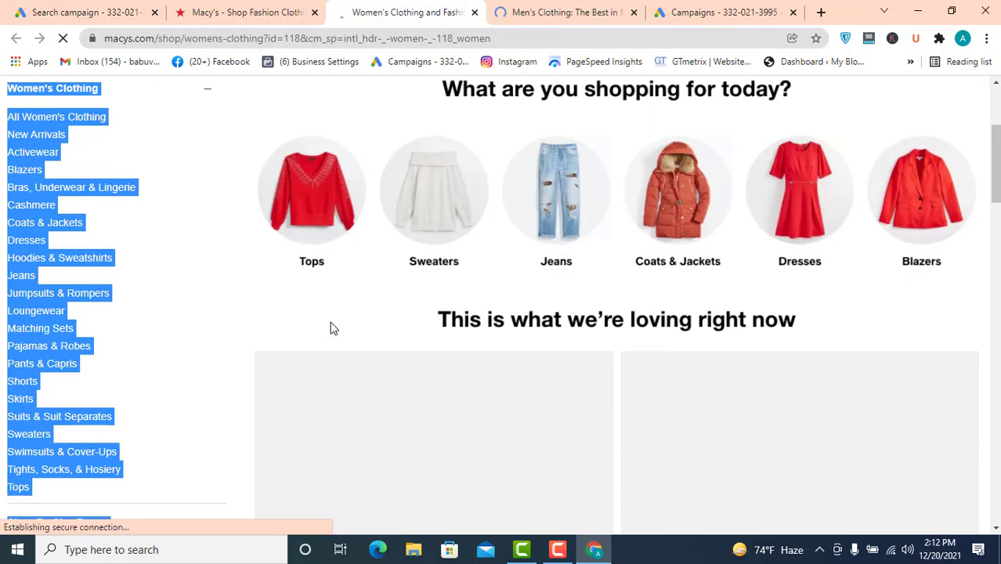
scroll(331, 328, down, 10)
scroll(368, 306, down, 8)
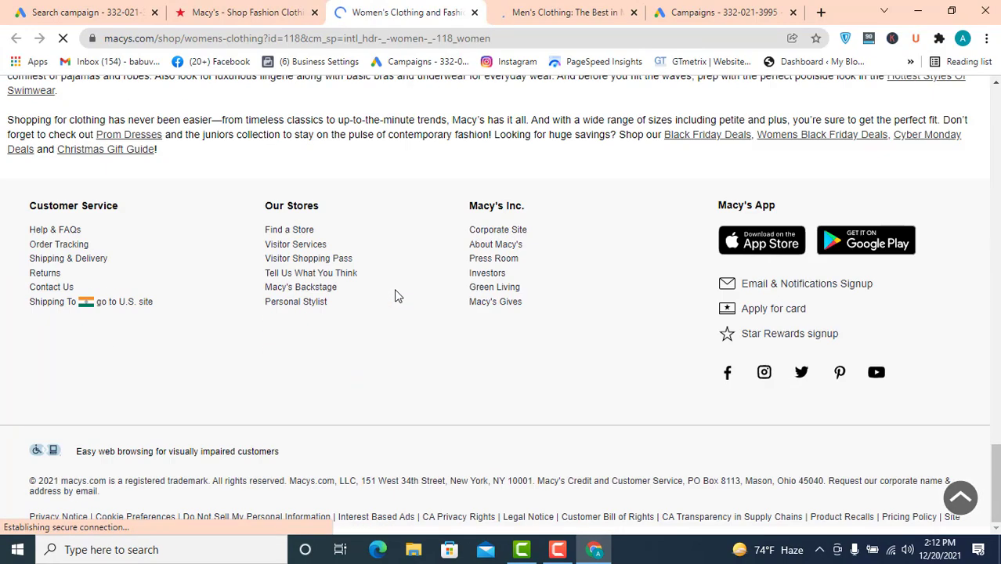
scroll(265, 289, up, 4)
scroll(245, 283, up, 1)
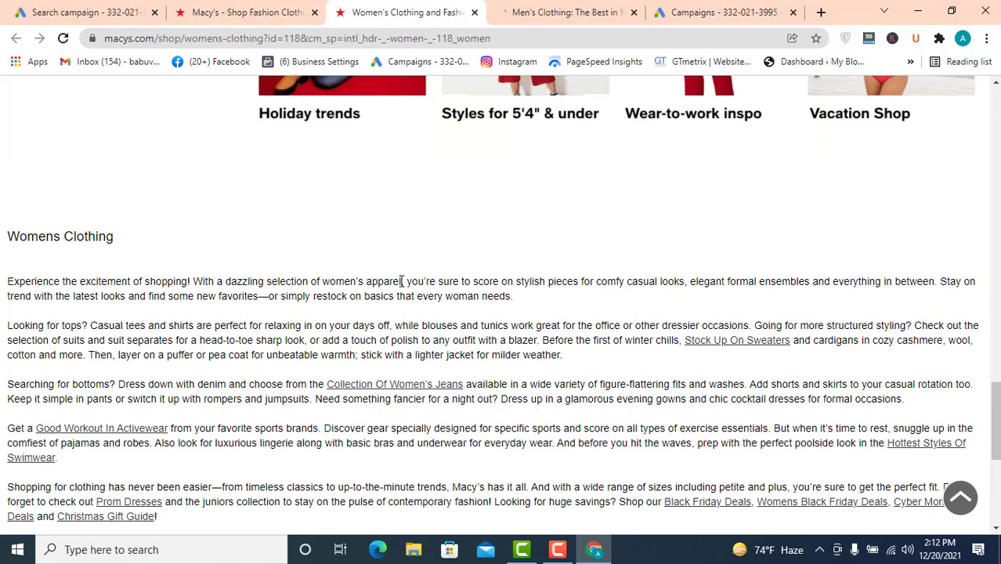
drag(400, 282, 4, 287)
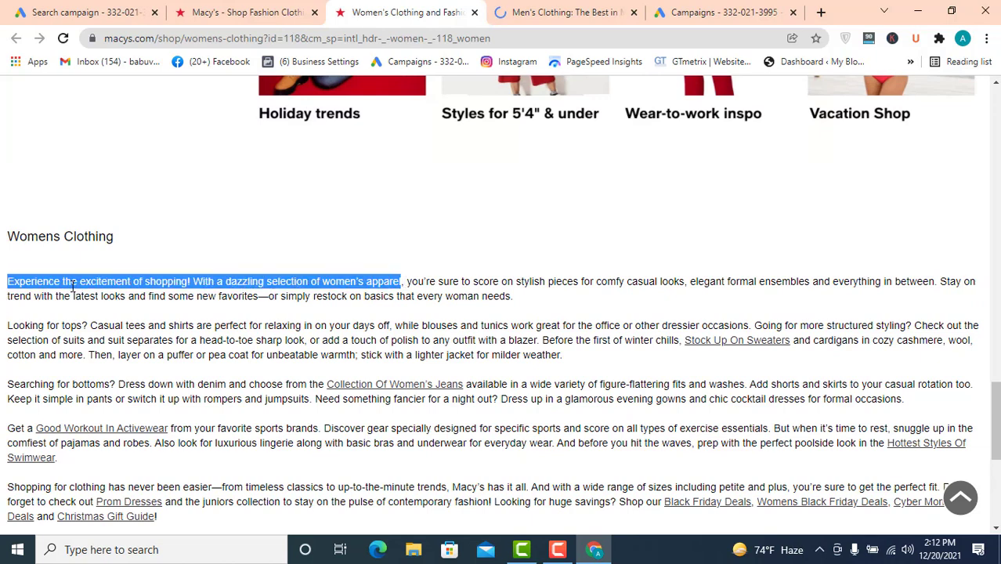
right_click(79, 285)
click(112, 294)
- Paste the copied sentence into Sitelink 1's Description line 1 and trim it to "Experience the excitement of shopping!"
click(99, 8)
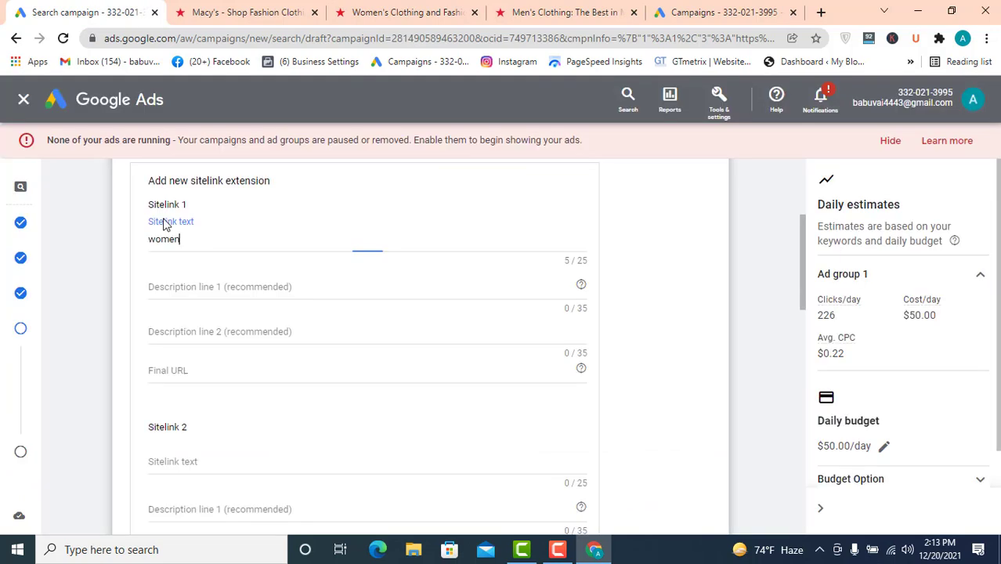
click(203, 286)
key(ctrl+v)
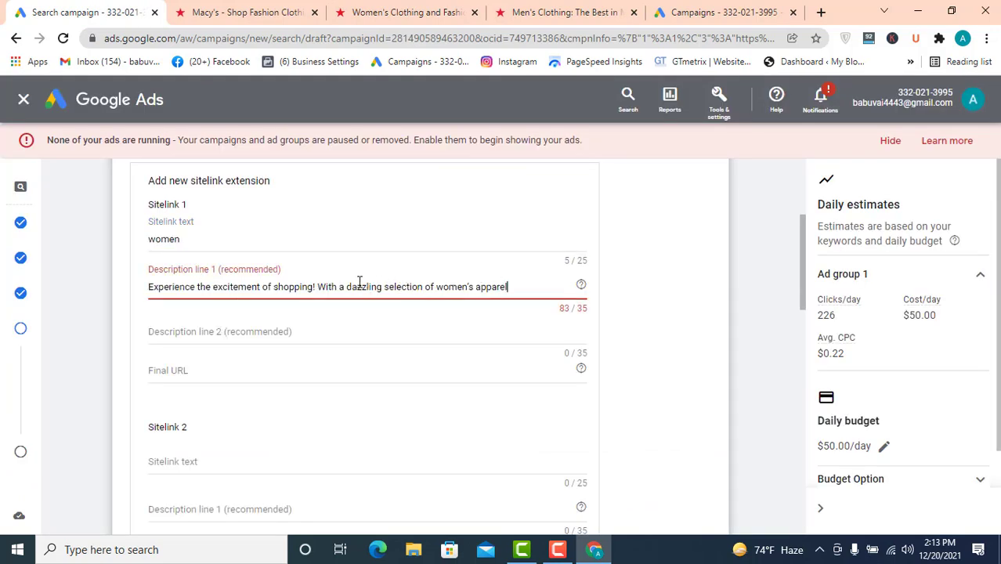
drag(317, 286, 603, 270)
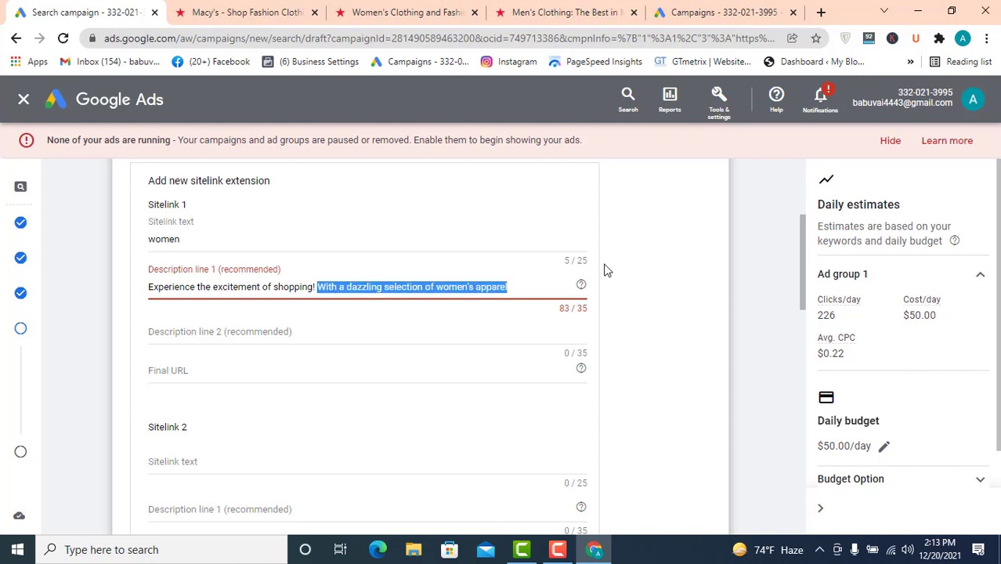
key(BackSpace)
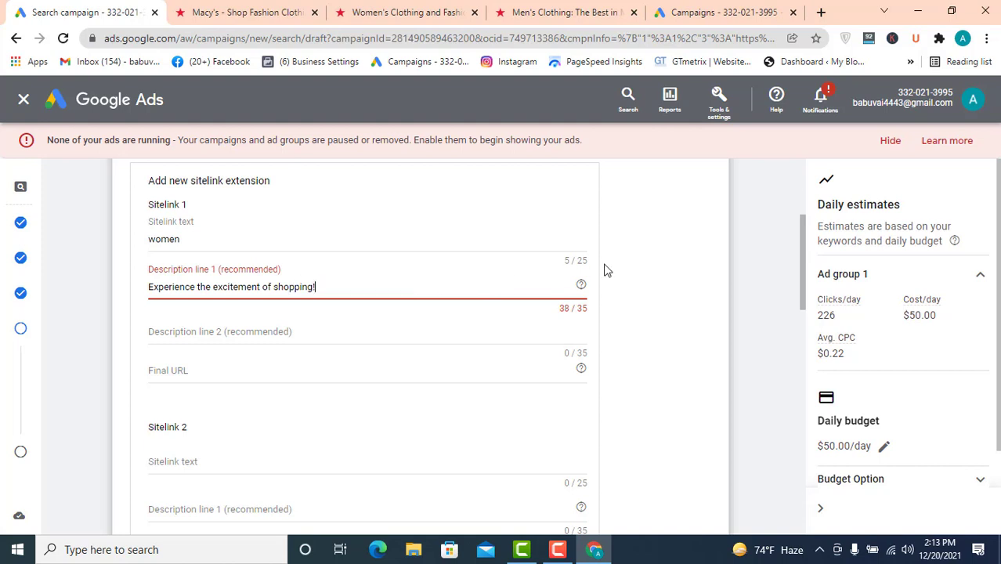
- Paste the sentence into Description line 2, trim it to "With a dazzling selection of", and cut line 1 to "Experience the excitement of"
click(405, 325)
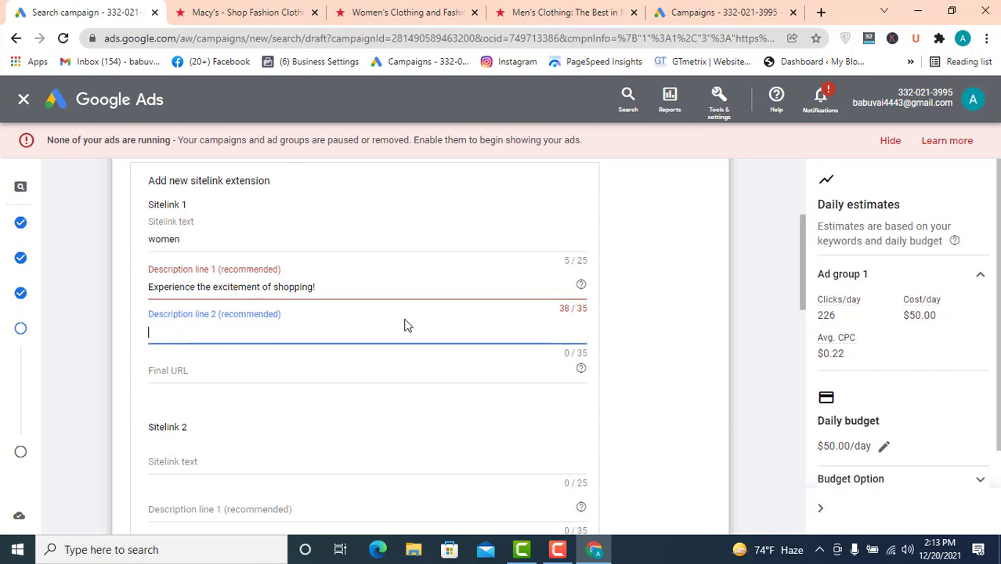
click(353, 282)
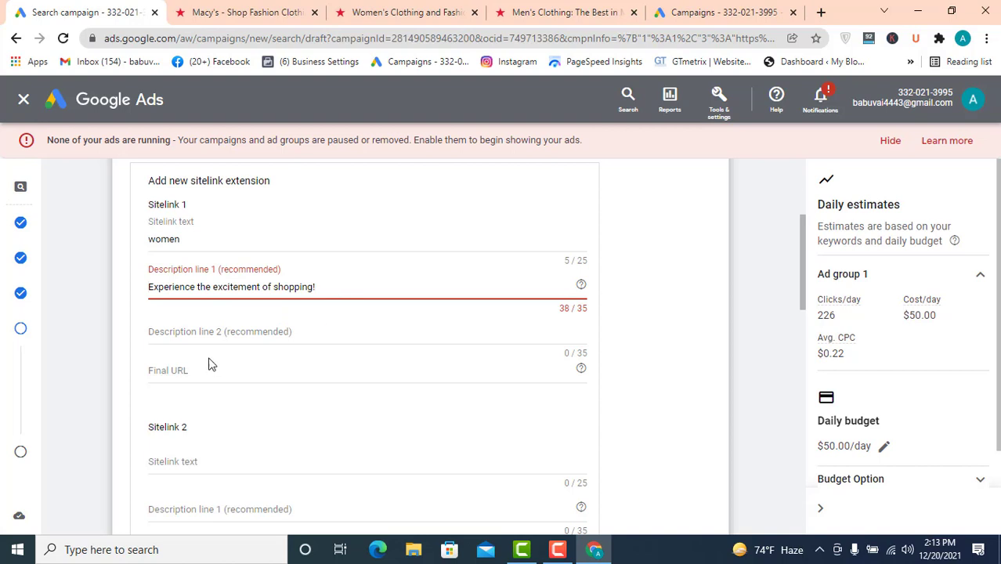
click(206, 331)
key(ctrl+v)
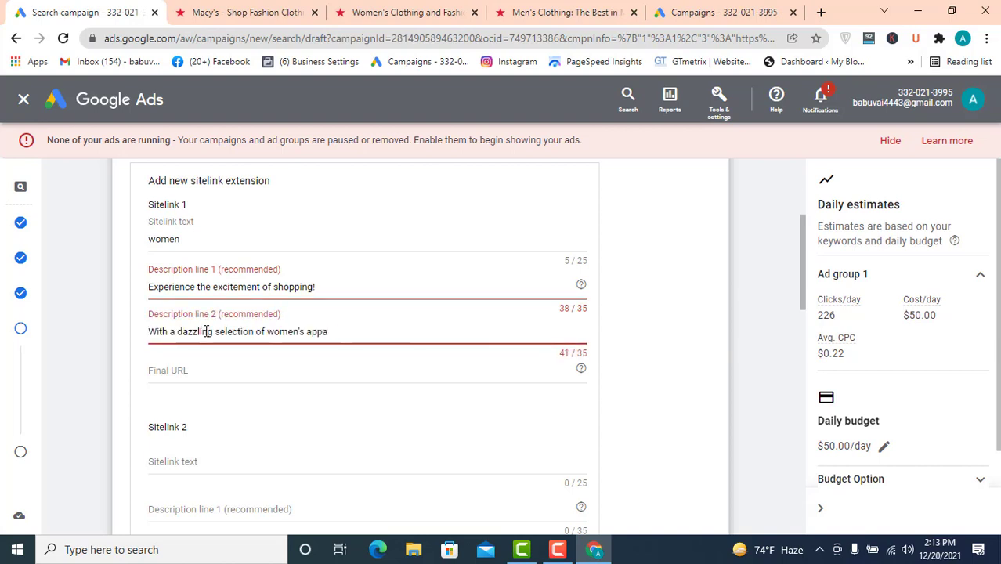
key(BackSpace)
key(BackSpace)
key(BackSpace)
key(BackSpace)
key(BackSpace)
key(BackSpace)
key(BackSpace)
key(BackSpace)
key(BackSpace)
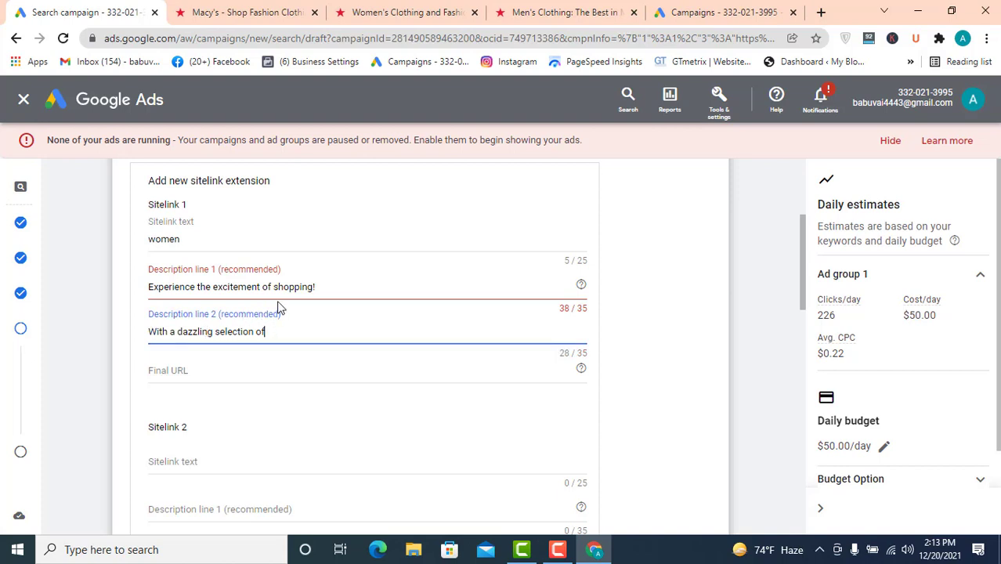
drag(329, 288, 274, 291)
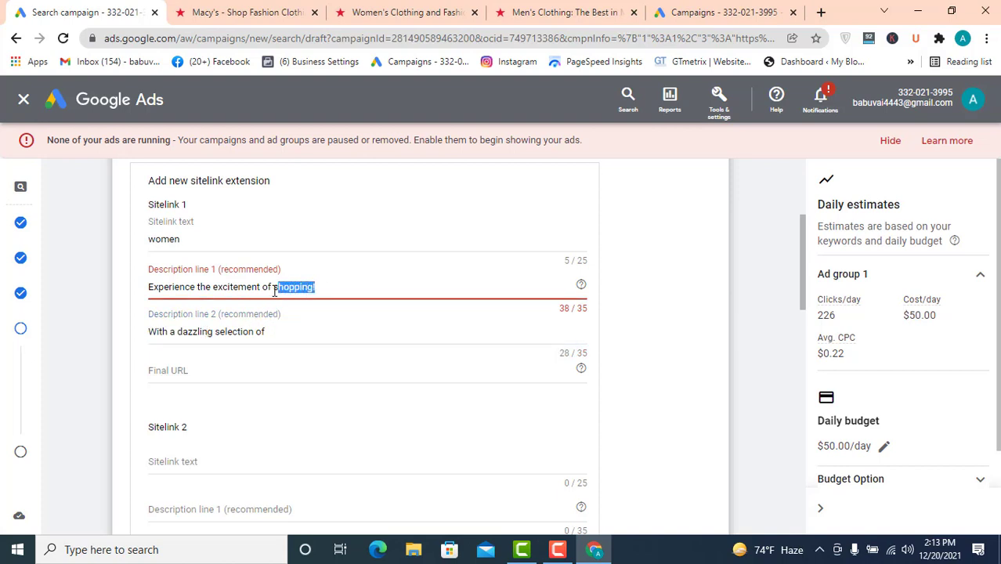
key(BackSpace)
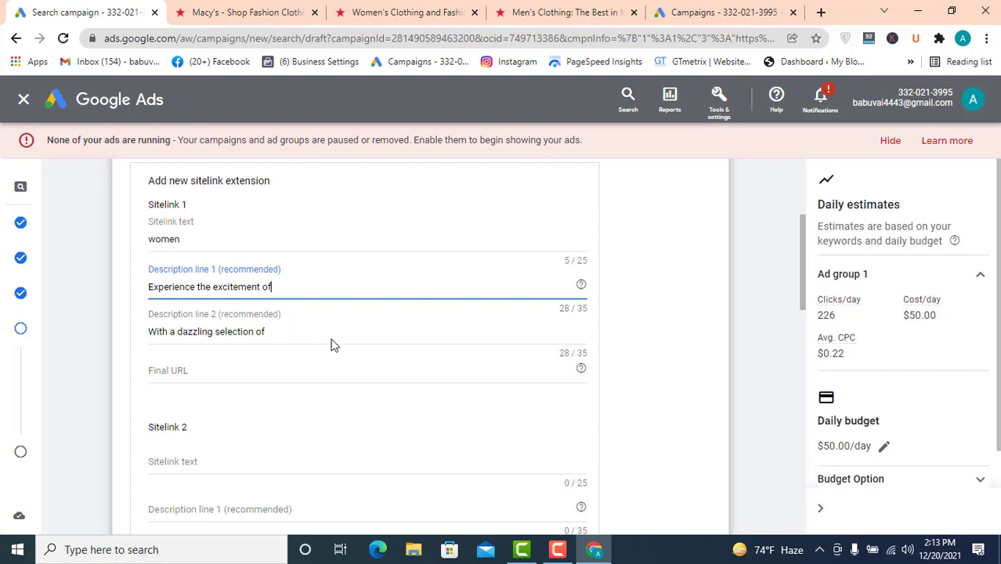
- Copy the women's clothing page URL and paste it as Sitelink 1's Final URL
click(417, 12)
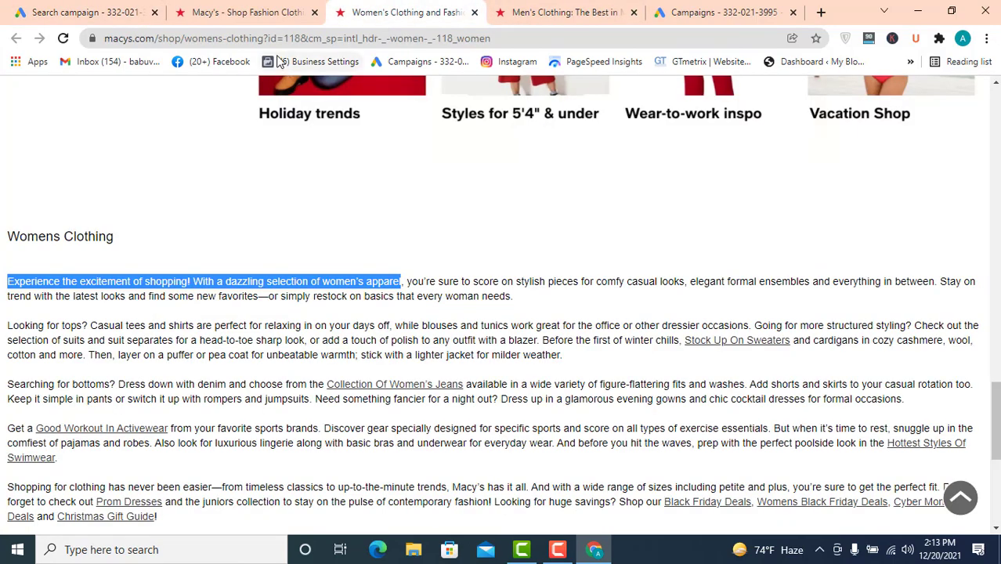
right_click(274, 39)
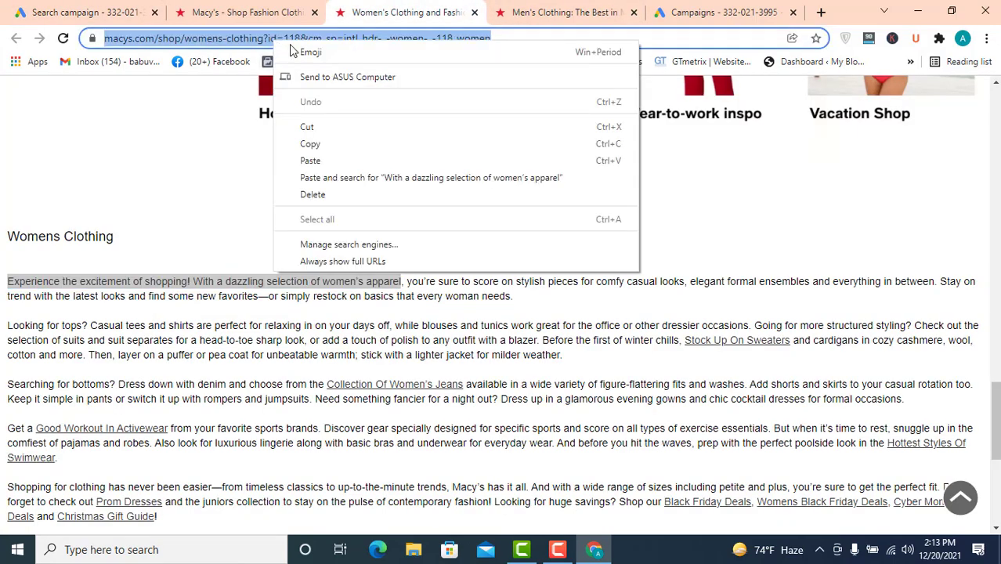
click(312, 144)
click(113, 9)
click(176, 374)
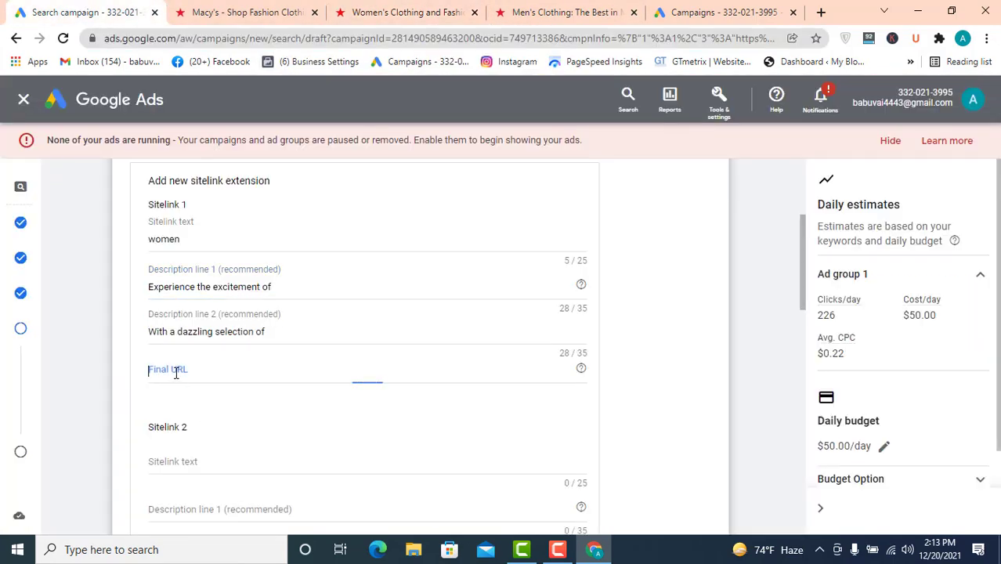
key(ctrl+v)
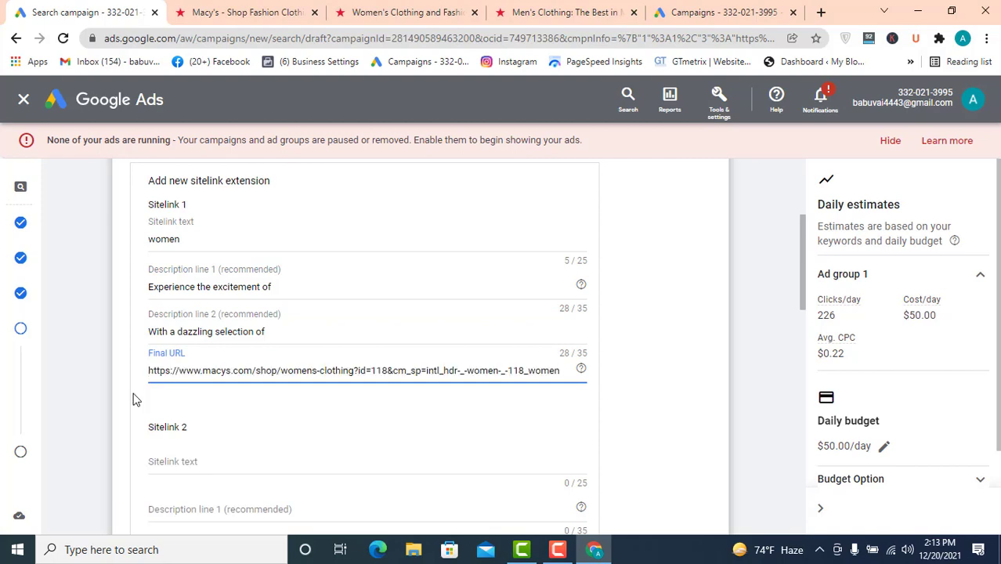
- Copy the men's clothing page URL from its address bar and return to the sitelink form
click(505, 8)
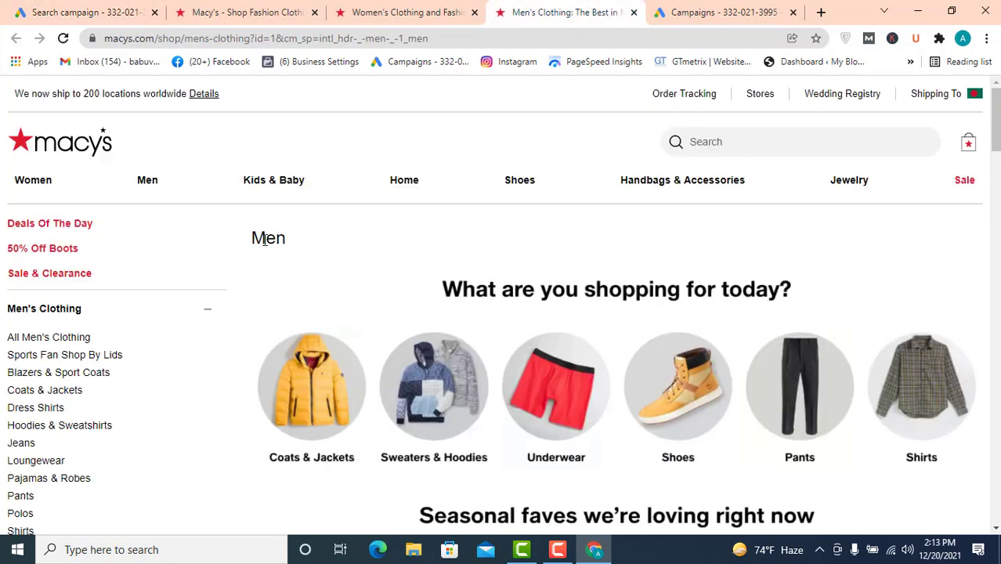
click(263, 39)
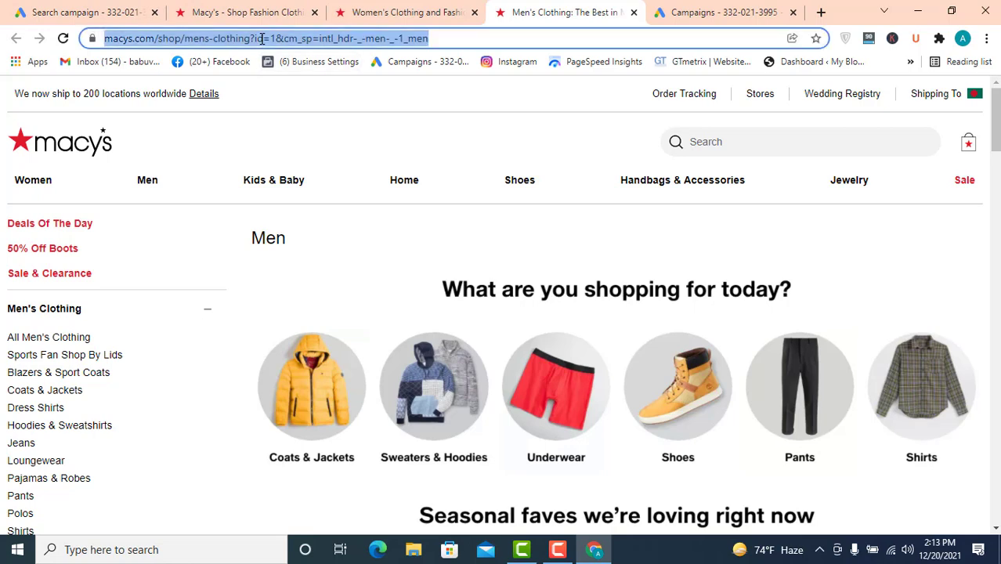
right_click(263, 38)
click(298, 139)
click(94, 7)
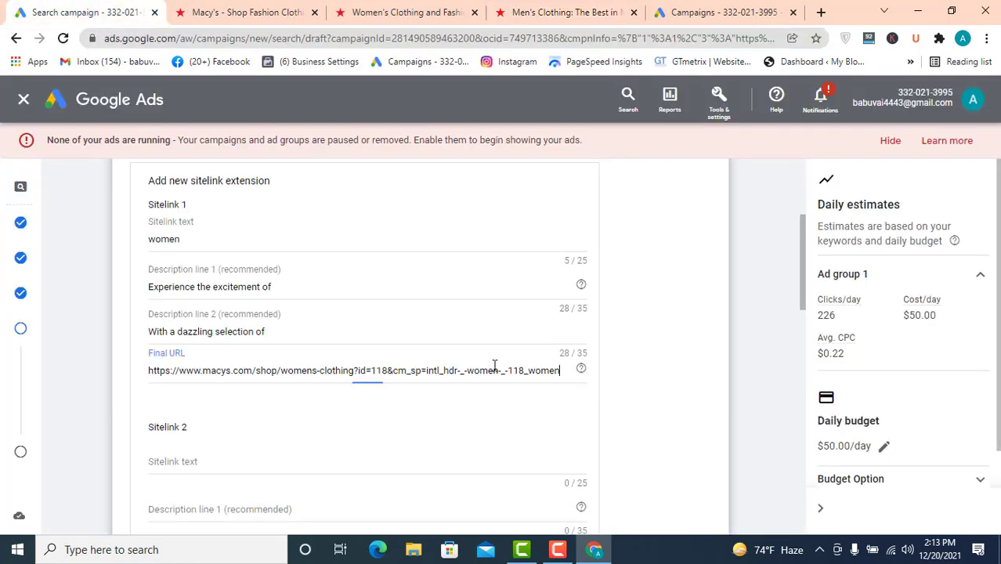
scroll(246, 441, down, 2)
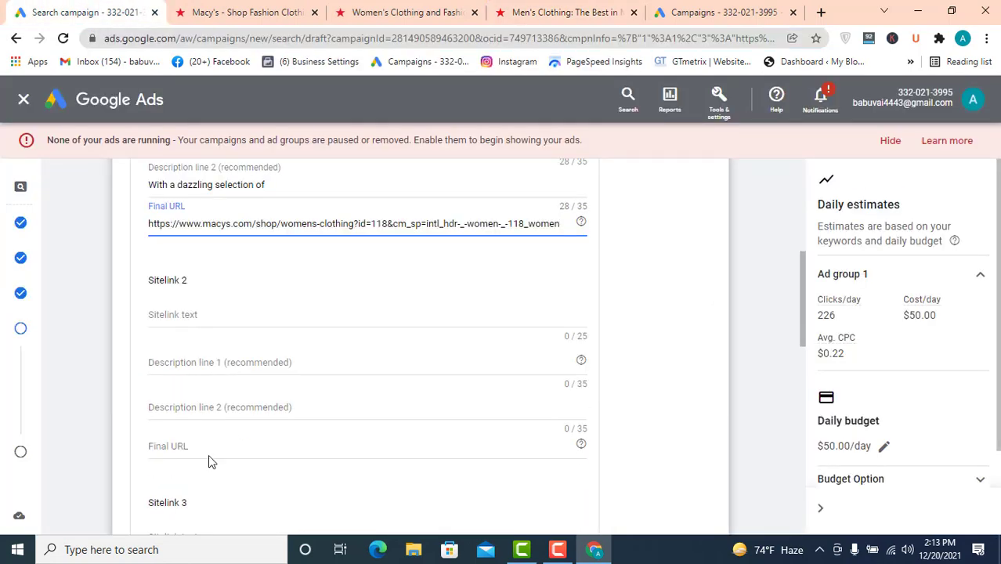
- Paste the men's clothing page URL as Sitelink 2's Final URL and enter "men" as its sitelink text
click(212, 445)
key(ctrl+v)
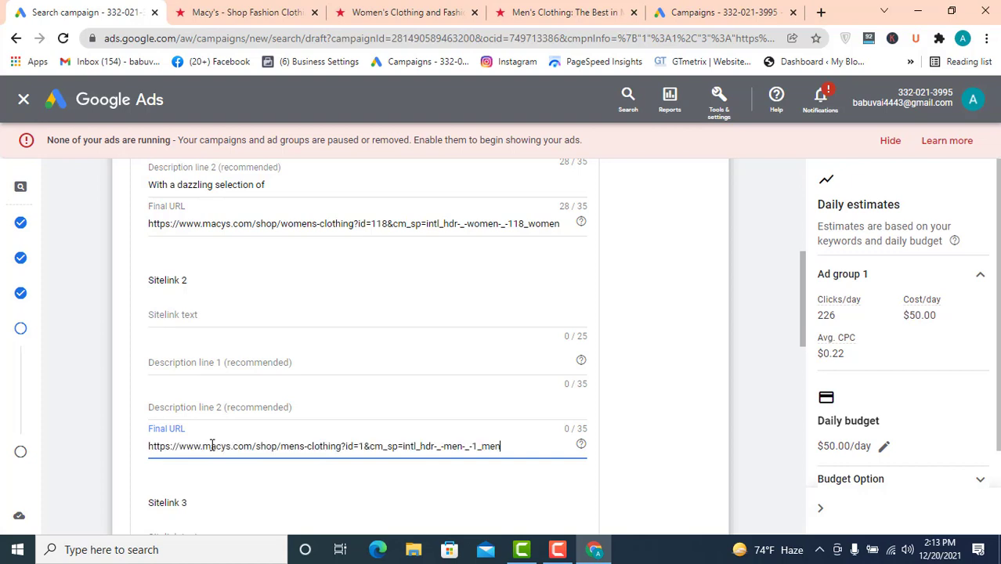
click(191, 310)
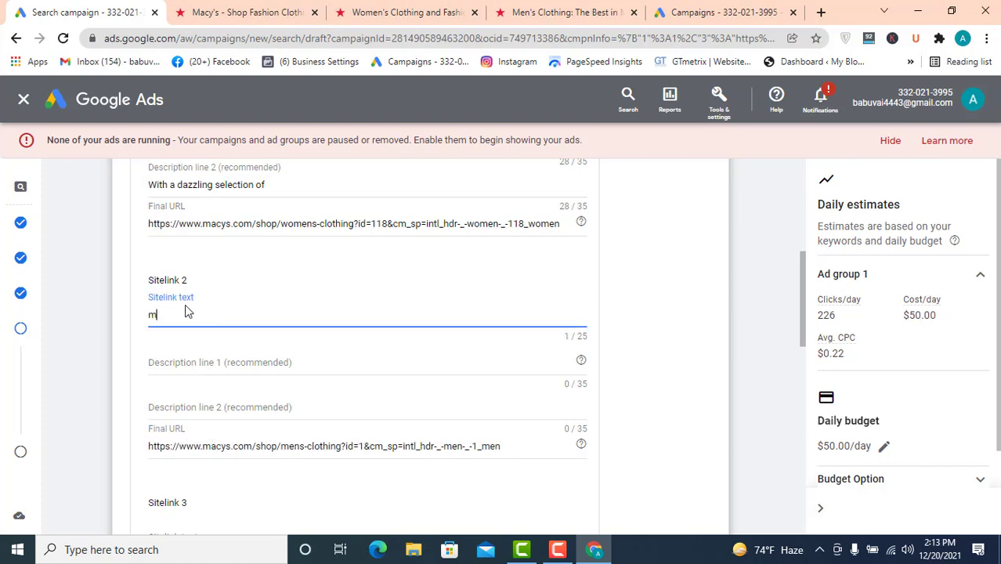
text(men)
- Copy the opening sentence of the men's clothing page description on the Macy's site
click(548, 11)
scroll(489, 396, down, 5)
scroll(489, 396, down, 15)
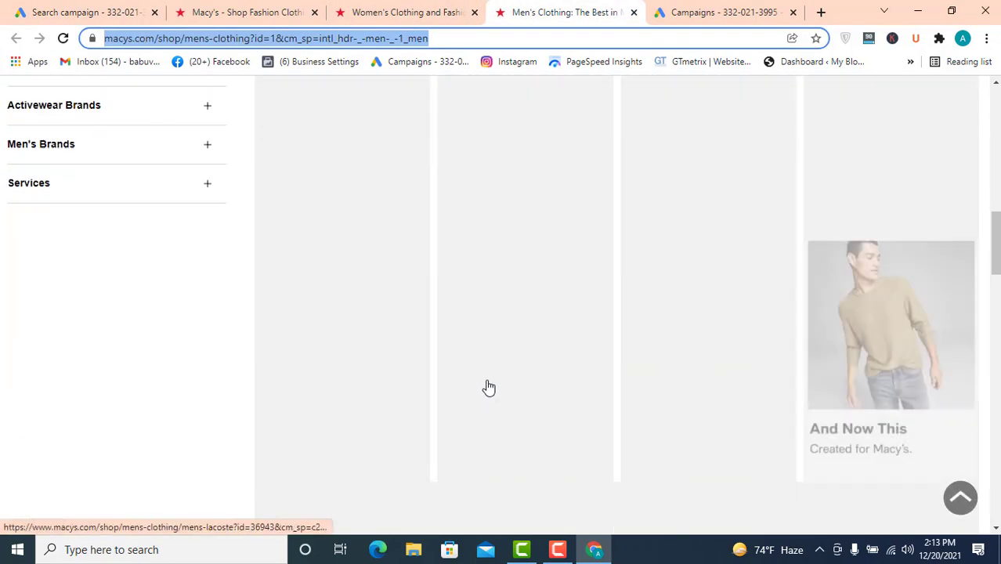
scroll(235, 246, up, 1)
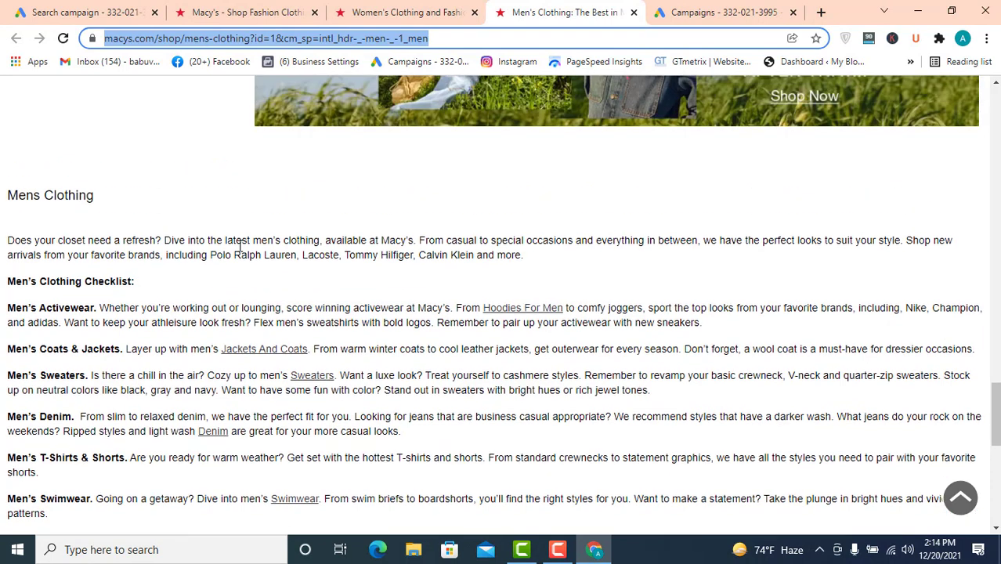
drag(317, 241, 6, 240)
right_click(35, 242)
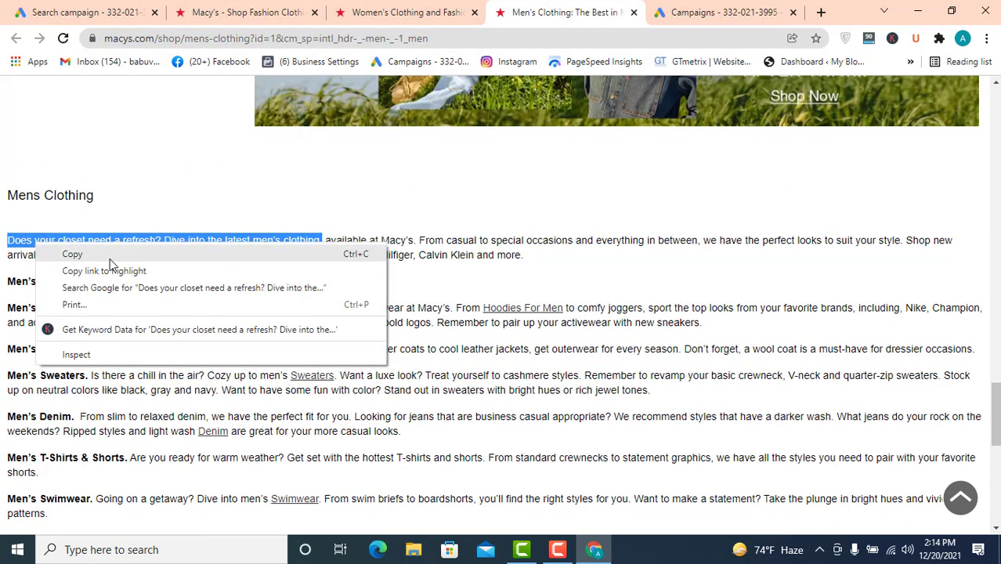
click(110, 249)
- Paste the sentence into Sitelink 2's Description line 1 and trim it to "Does your closet need a refresh?"
click(112, 11)
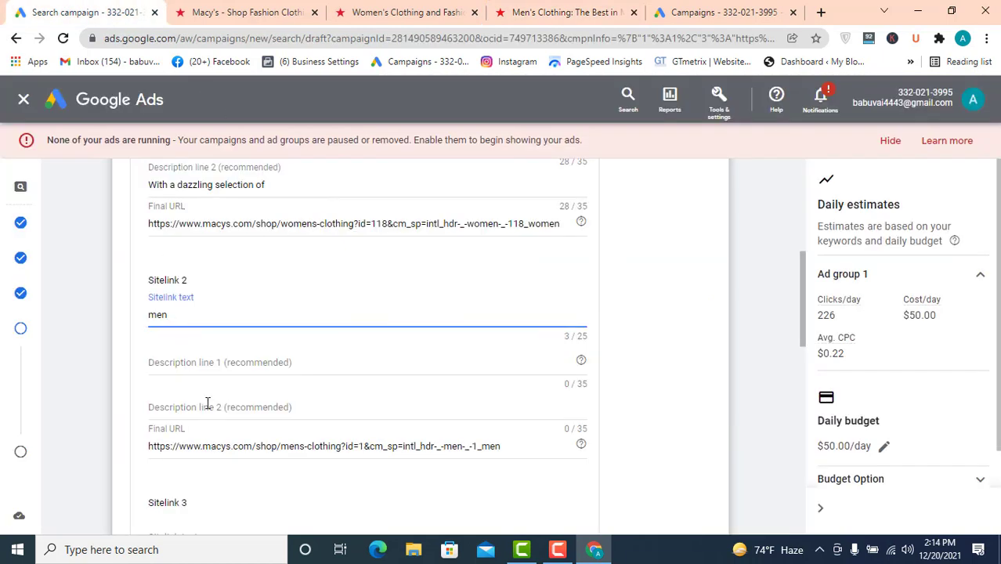
click(204, 361)
key(ctrl+v)
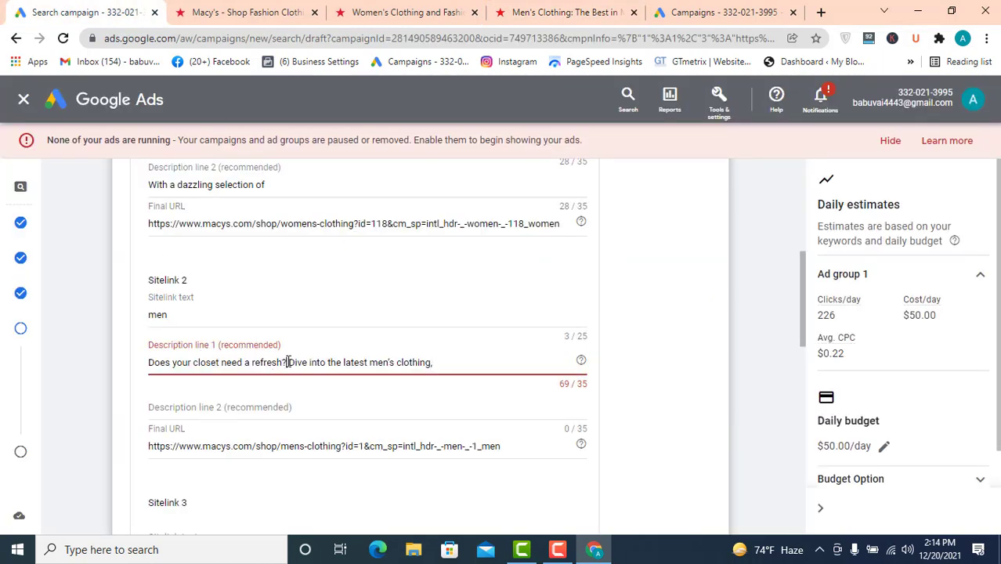
drag(287, 361, 542, 358)
key(BackSpace)
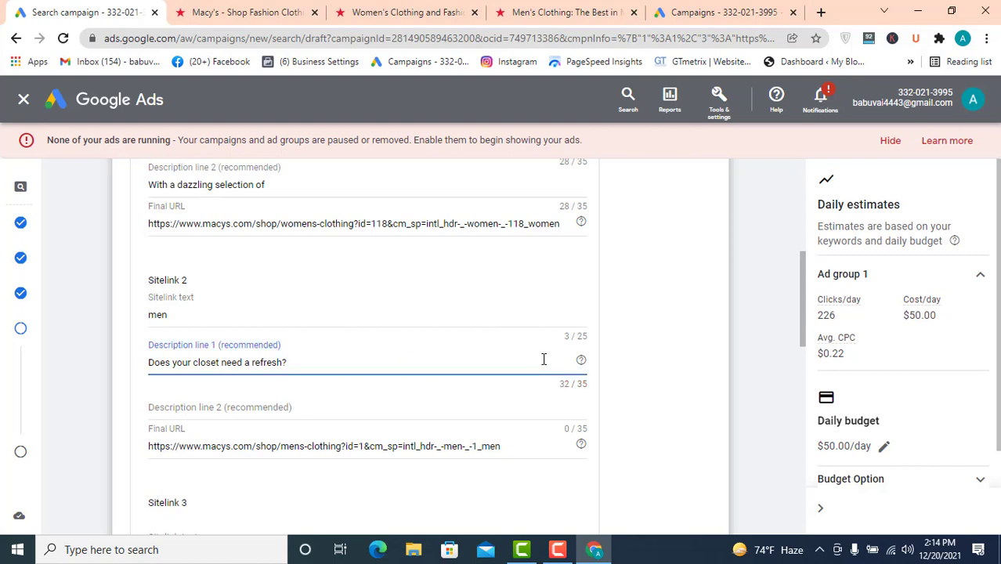
- Paste the sentence into Sitelink 2's Description line 2 and trim it to "Dive into the latest men's"
click(280, 411)
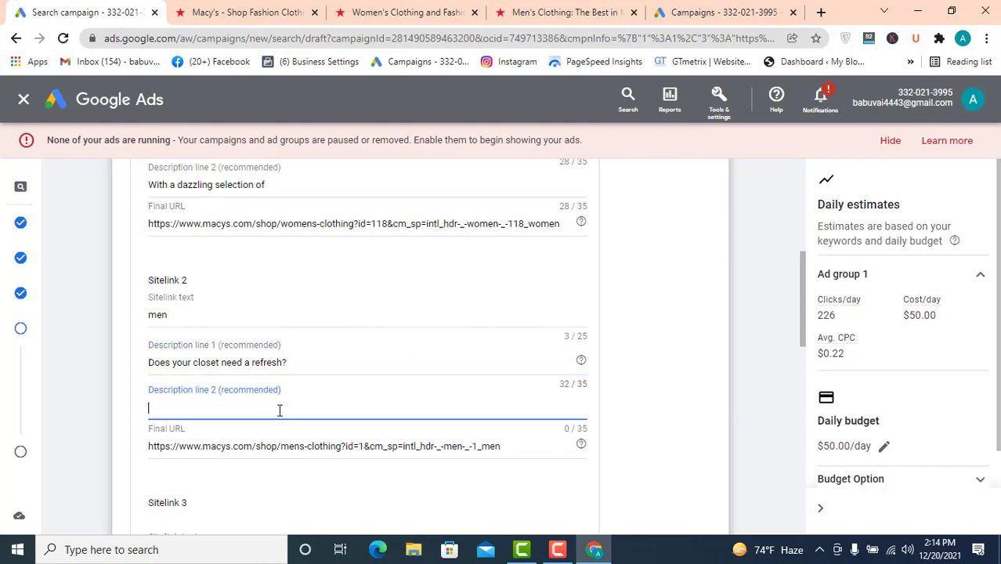
key(ctrl+v)
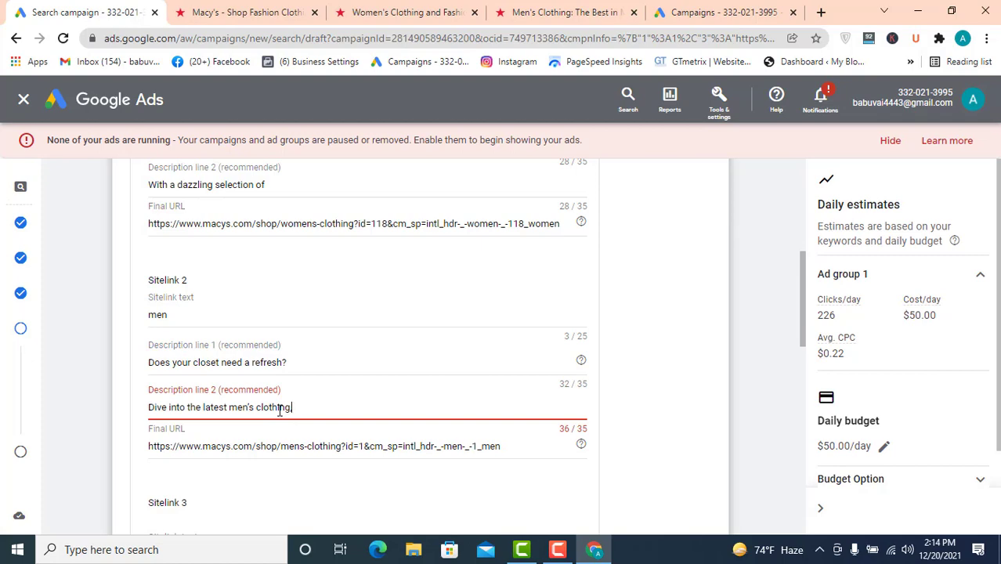
key(BackSpace)
key(BackSpace)
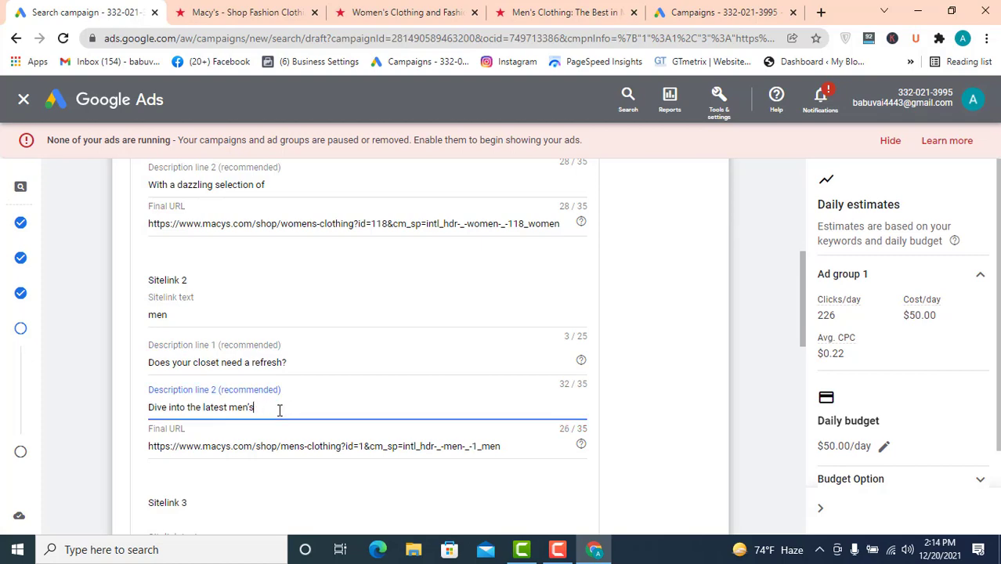
- Open the Kids & Baby section on the Macy's home page tab and return to the sitelink form
scroll(430, 398, down, 1)
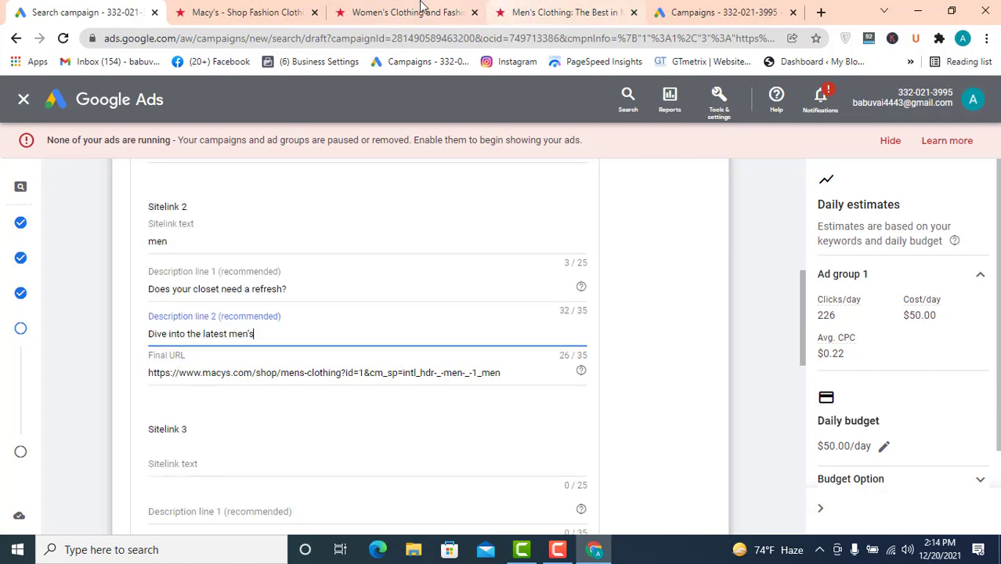
click(246, 12)
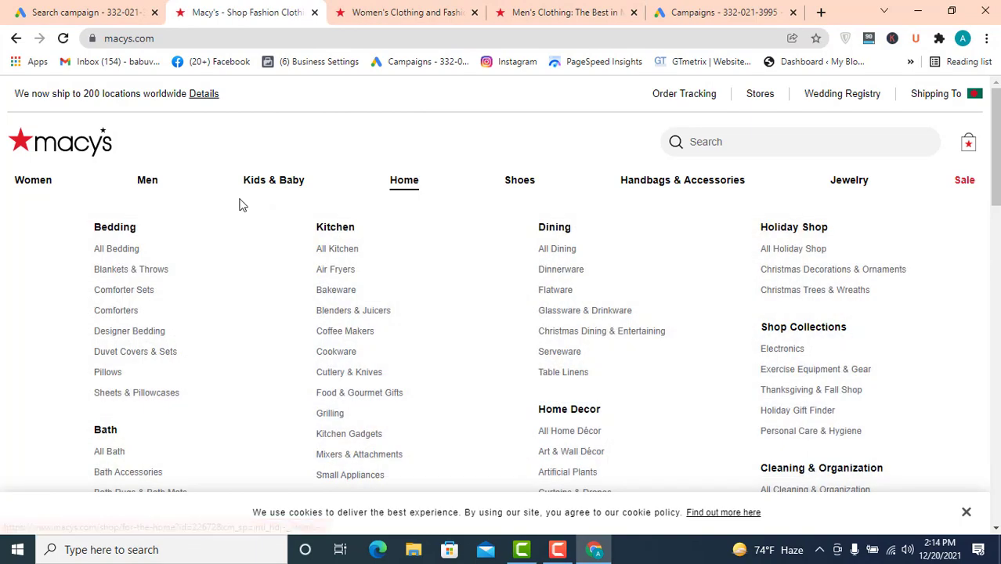
click(261, 188)
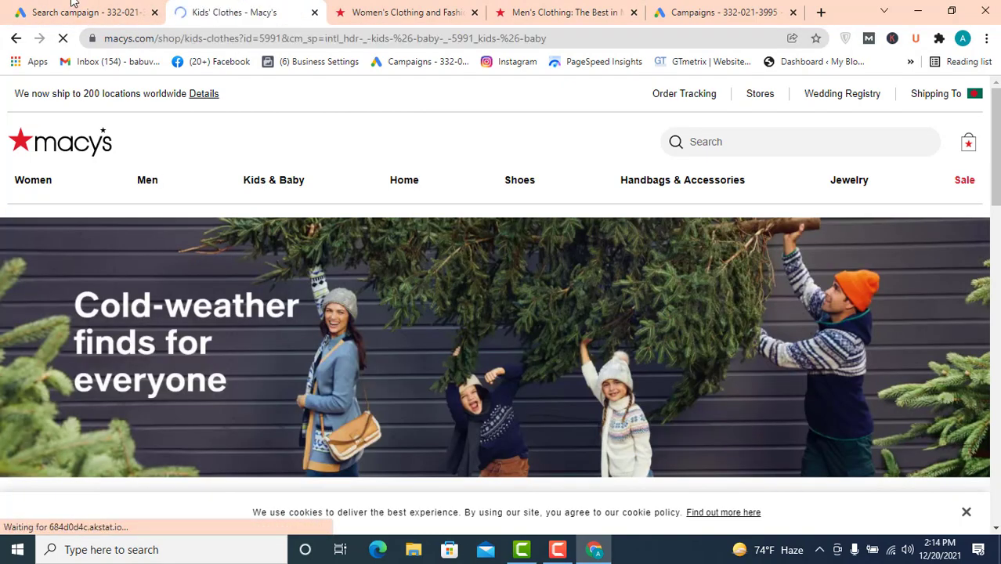
click(78, 12)
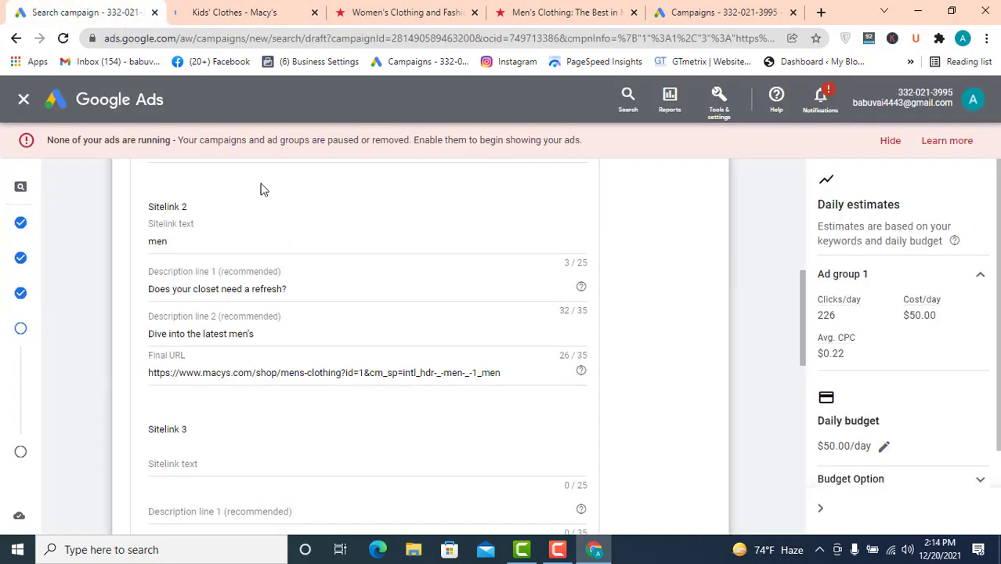
- Enter "kids and baby" as Sitelink 3's sitelink text
click(202, 462)
text(ki)
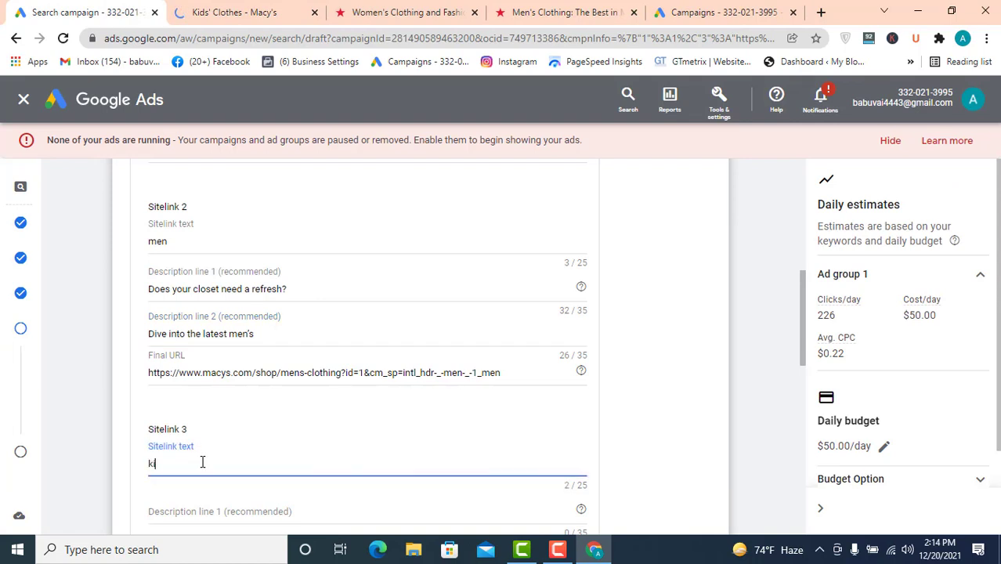
text(ds and baby)
- Copy the opening sentence of the kids clothing page description and return to the campaign
click(423, 12)
click(229, 12)
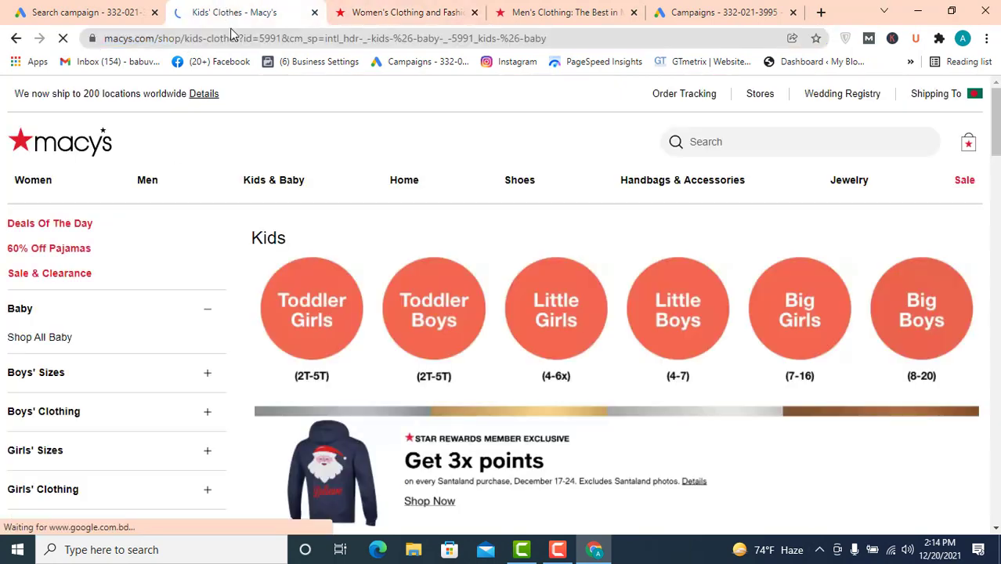
scroll(395, 395, down, 5)
scroll(398, 387, down, 6)
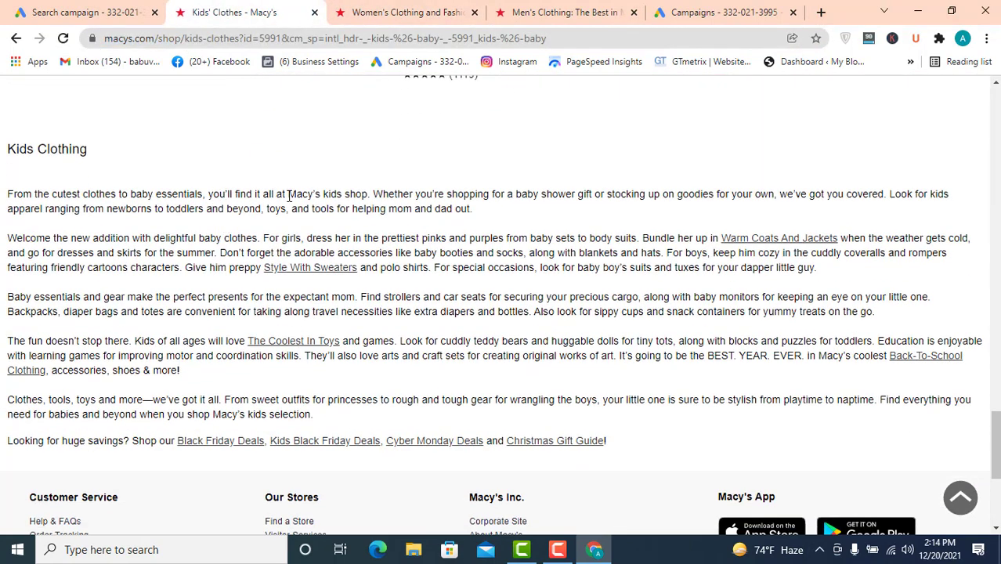
drag(372, 193, 7, 195)
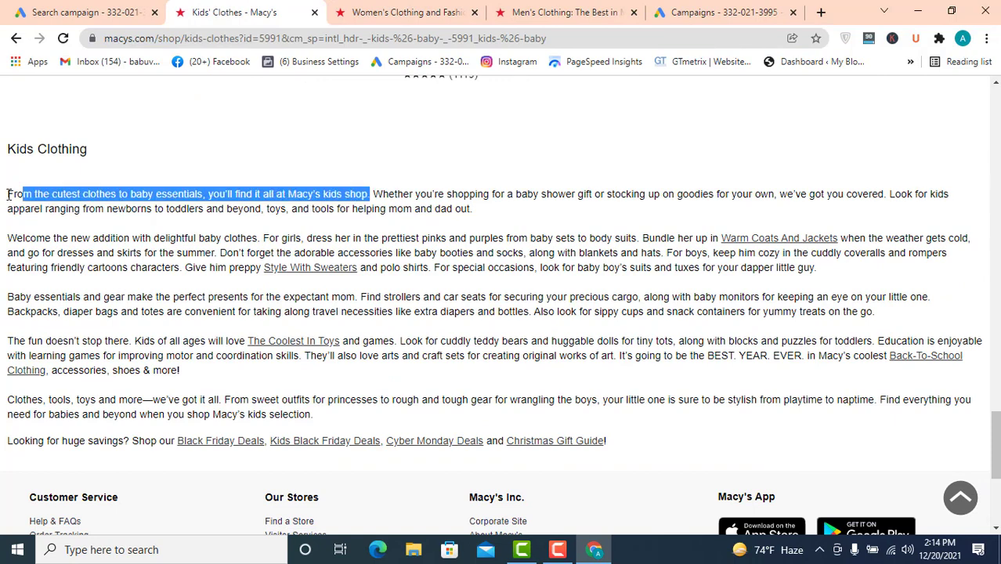
right_click(108, 198)
click(151, 208)
click(86, 12)
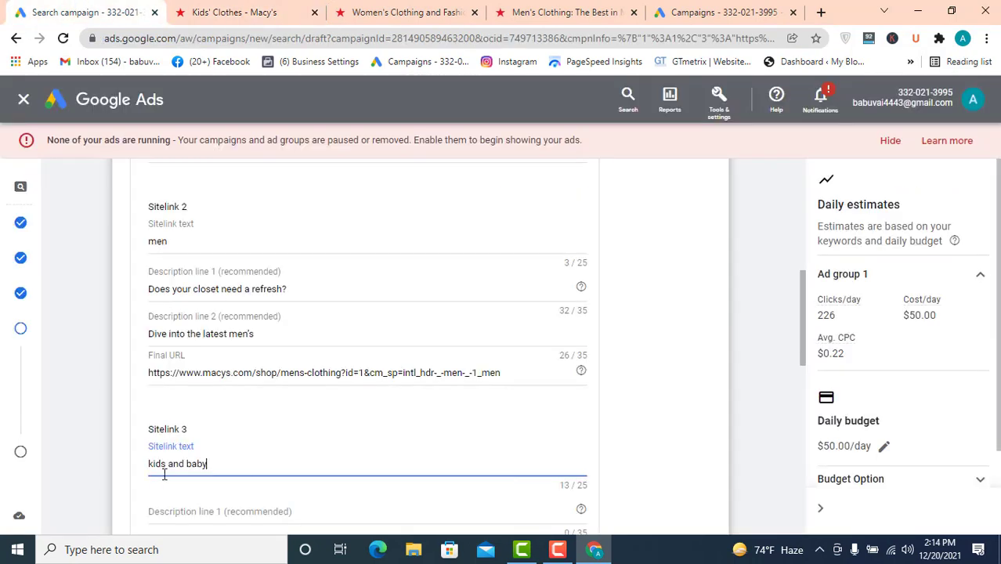
- Paste the sentence into Sitelink 3's Description line 1 and trim it to "From the cutest clothes to baby"
click(210, 509)
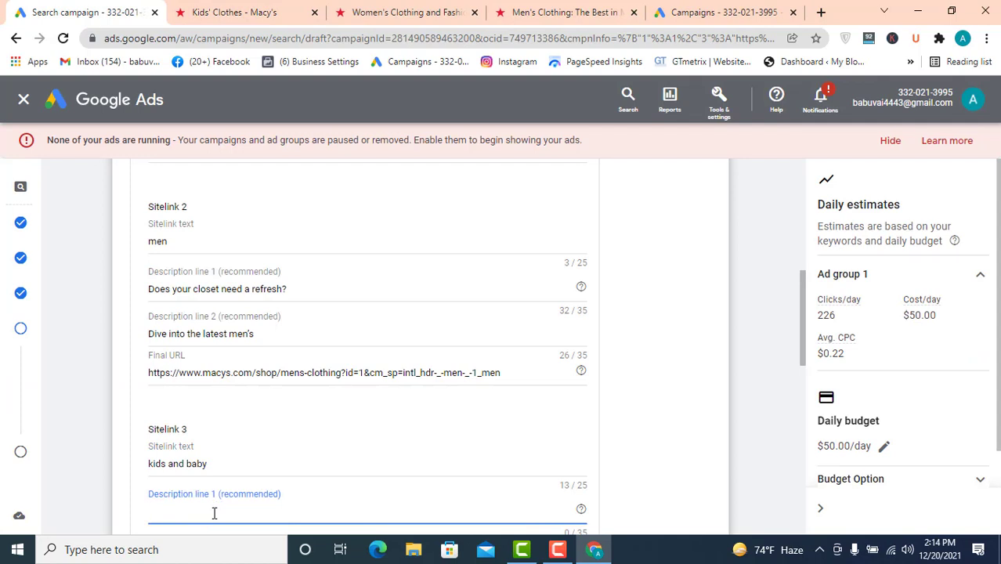
key(ctrl+v)
scroll(269, 493, down, 3)
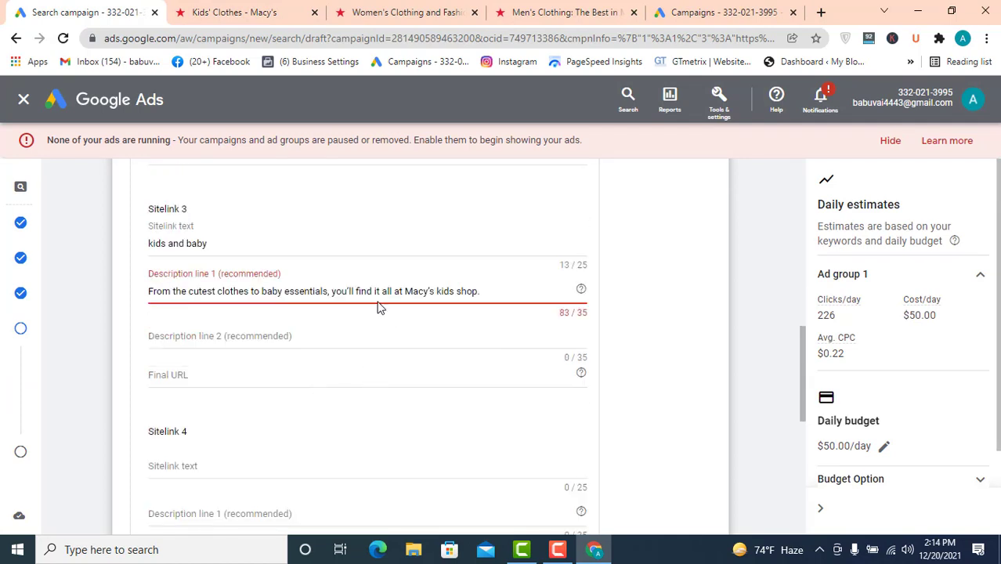
drag(488, 291, 287, 295)
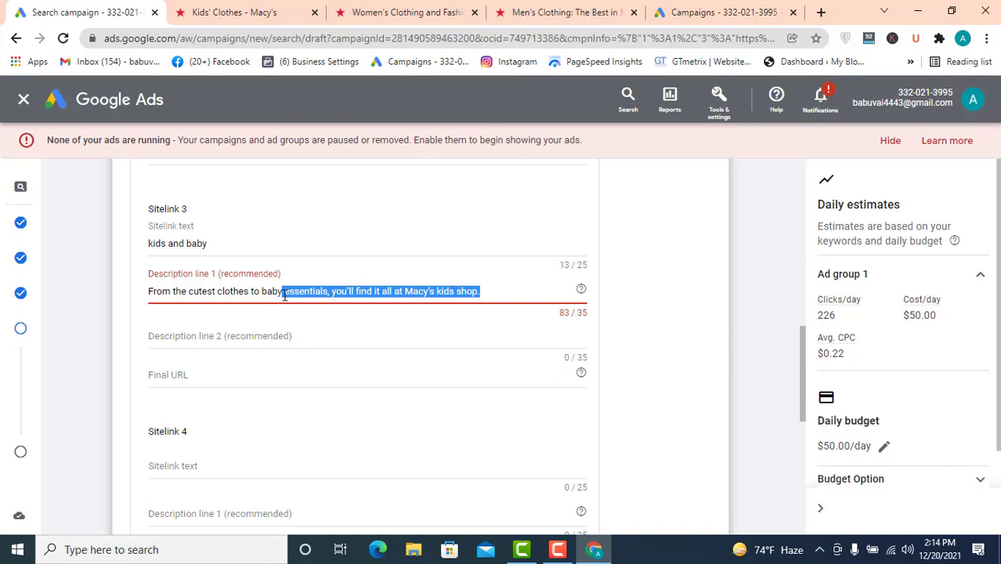
key(BackSpace)
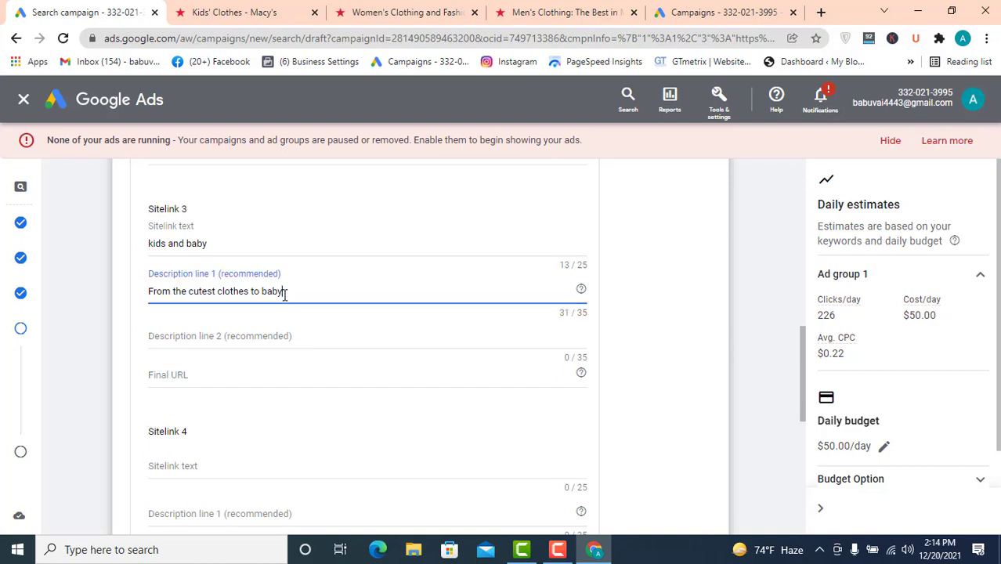
- Paste the sentence into Sitelink 3's Description line 2 and trim it to "essentials, you'll find it"
click(256, 340)
key(ctrl+v)
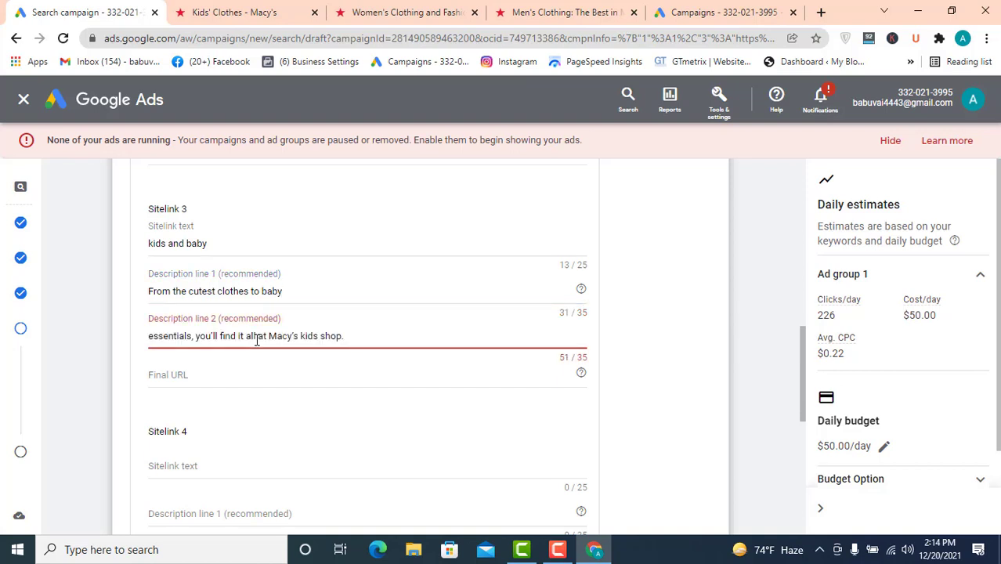
key(BackSpace)
key(BackSpace)
key(BackSpace)
key(BackSpace)
key(BackSpace)
key(BackSpace)
key(BackSpace)
key(BackSpace)
key(BackSpace)
key(BackSpace)
key(BackSpace)
key(BackSpace)
key(BackSpace)
key(BackSpace)
key(BackSpace)
key(BackSpace)
key(BackSpace)
key(BackSpace)
key(BackSpace)
key(BackSpace)
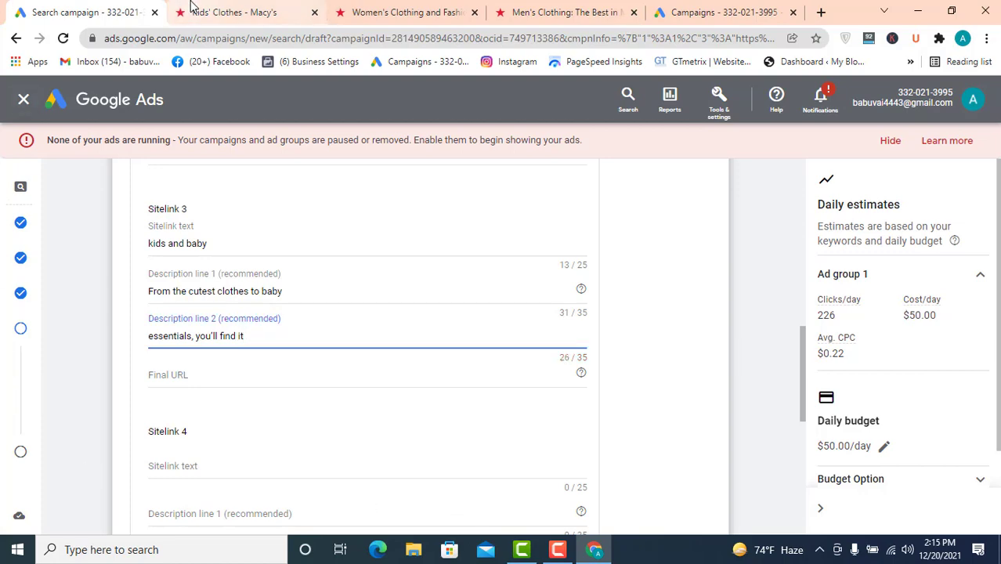
- Try to copy the kids clothing page URL and paste it into Sitelink 3's Final URL
click(191, 9)
click(248, 37)
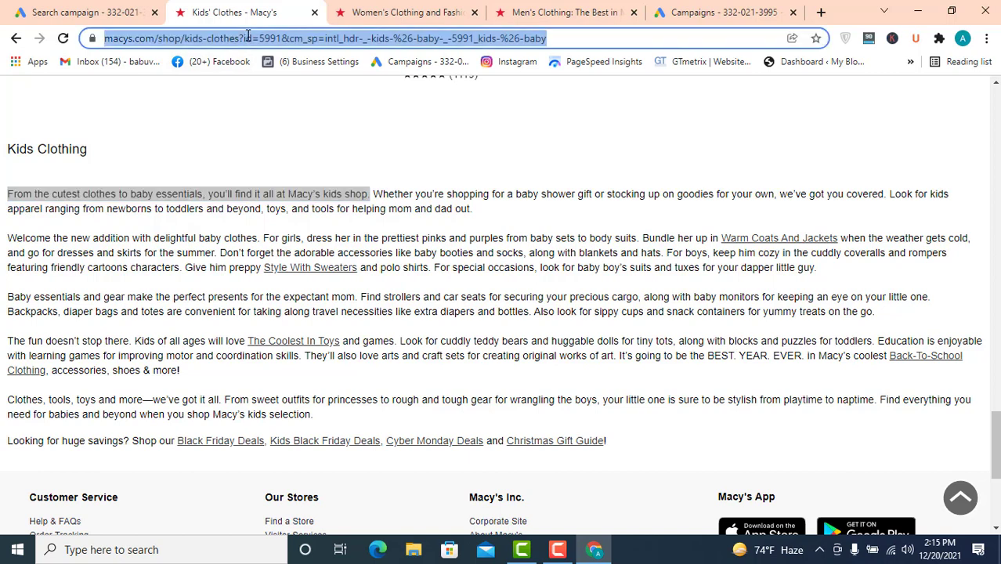
key(BackSpace)
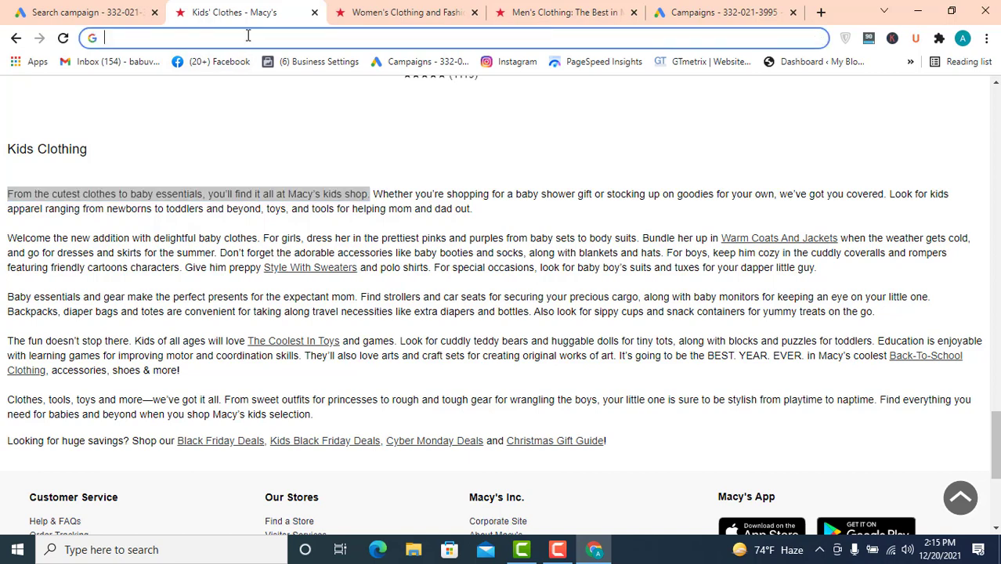
click(54, 6)
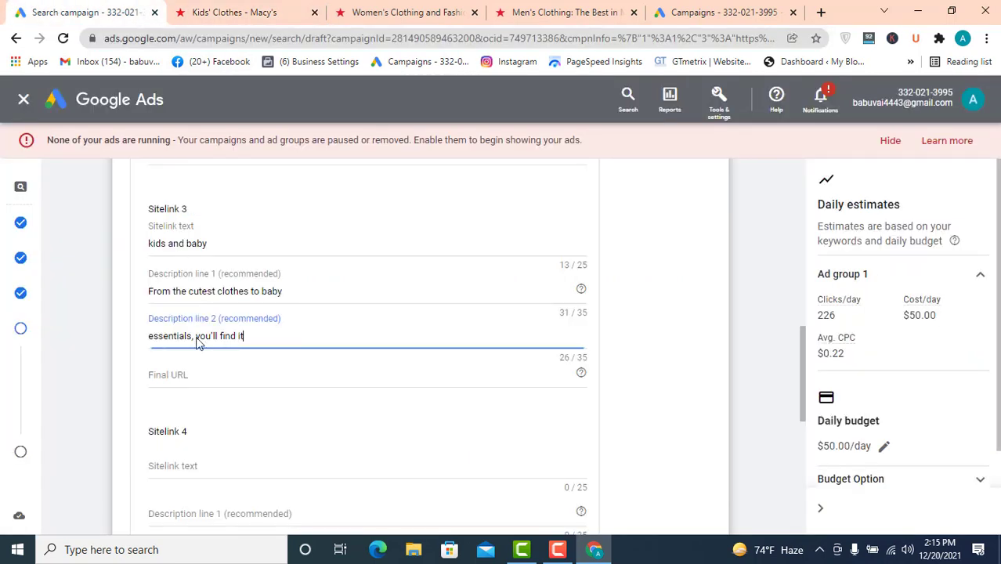
click(201, 373)
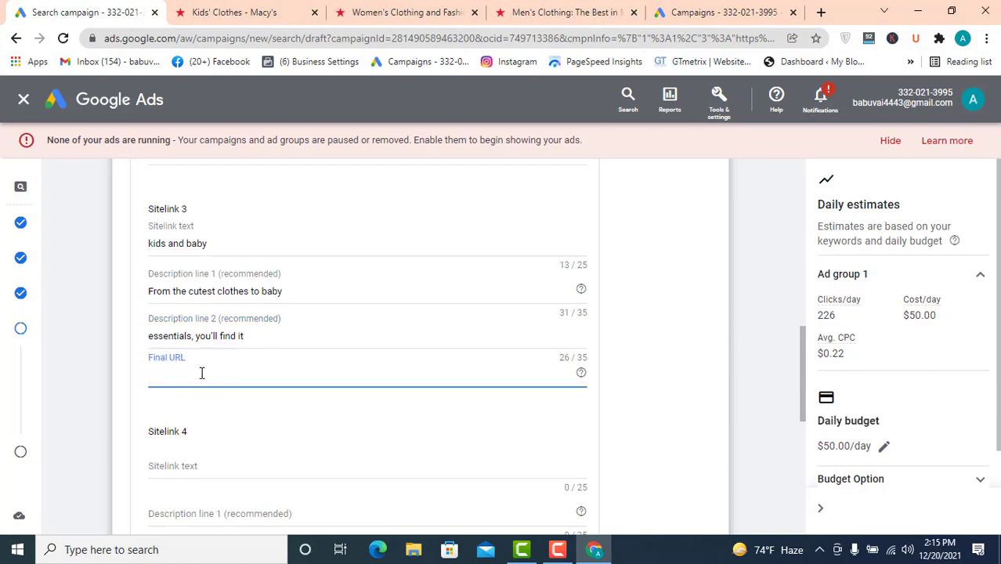
key(ctrl+v)
- Open the Macy's Handbags & Accessories page and copy its "Handbags & Accessories" heading
click(407, 12)
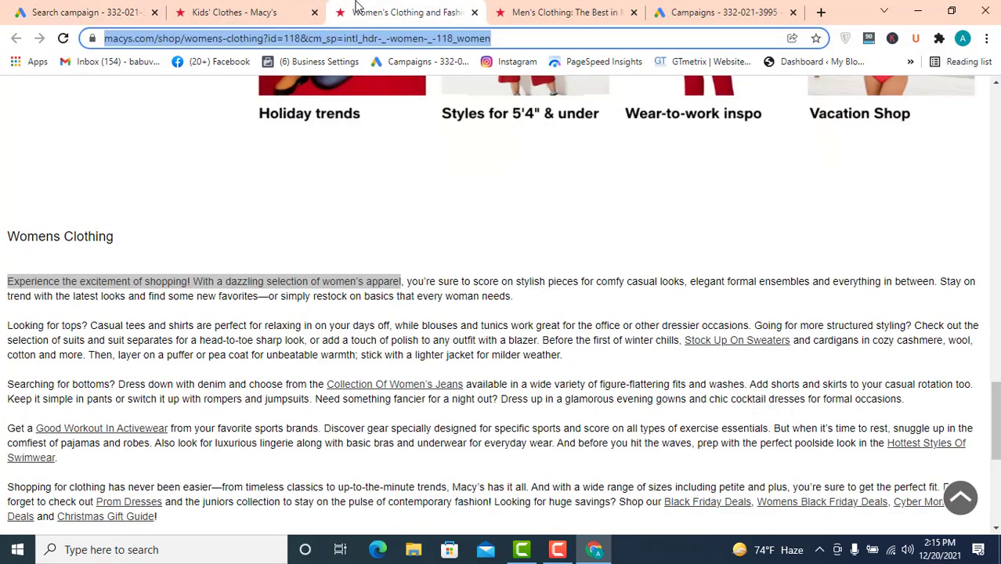
scroll(722, 161, up, 5)
scroll(722, 160, up, 10)
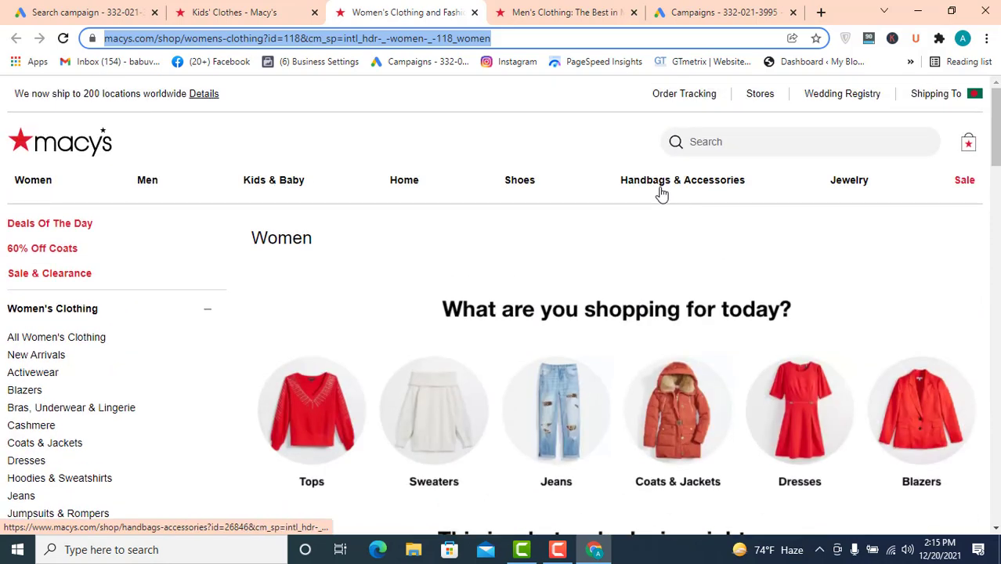
mouse_move(666, 194)
key(Return)
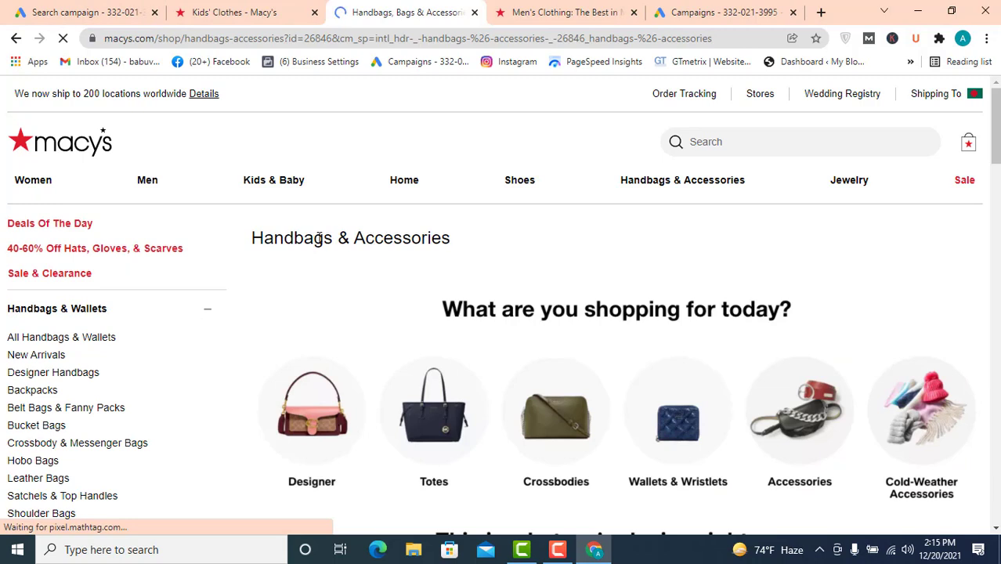
triple_click(259, 243)
right_click(260, 243)
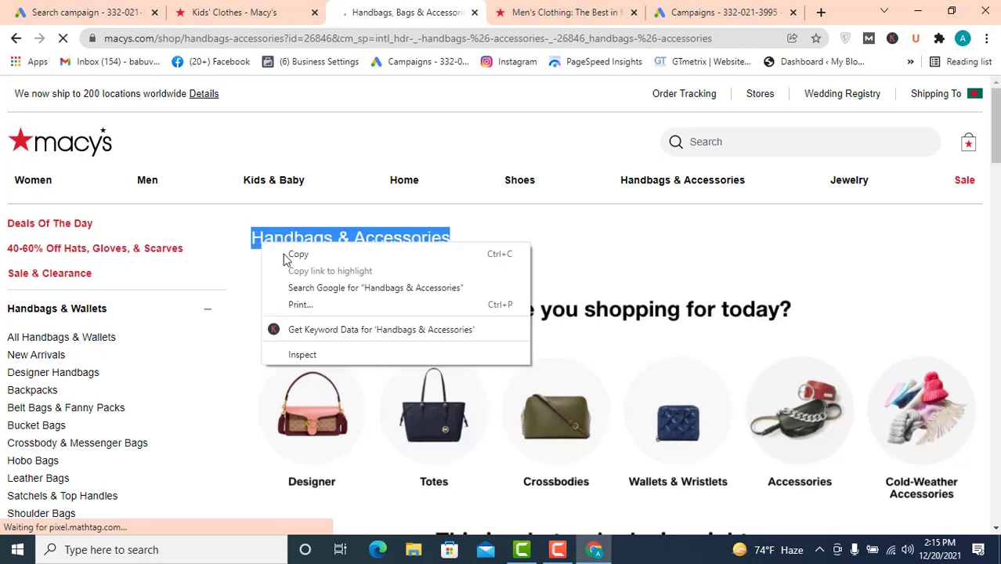
click(291, 253)
- Return to the campaign and paste "Handbags & Accessories" as Sitelink 4's sitelink text
click(86, 12)
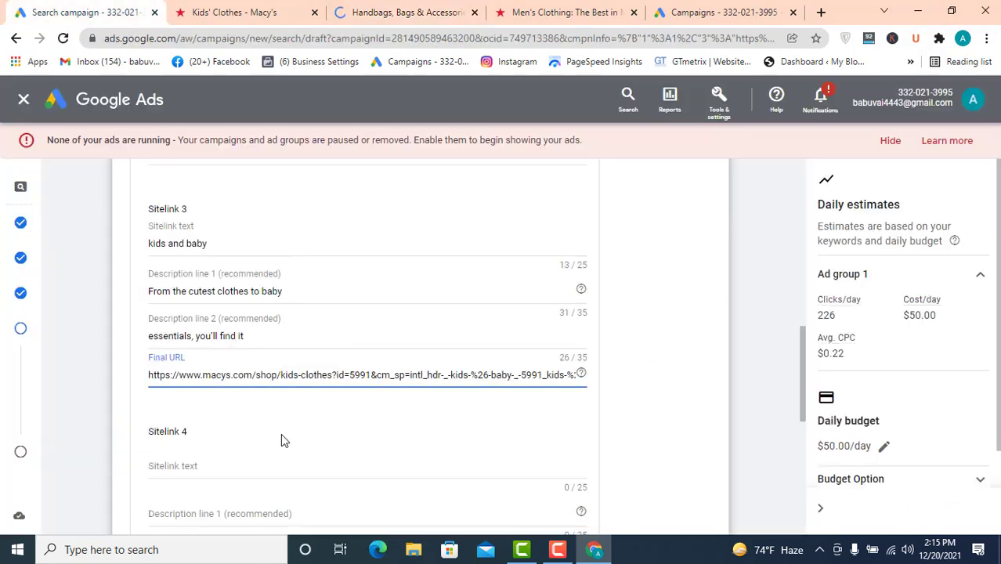
click(192, 469)
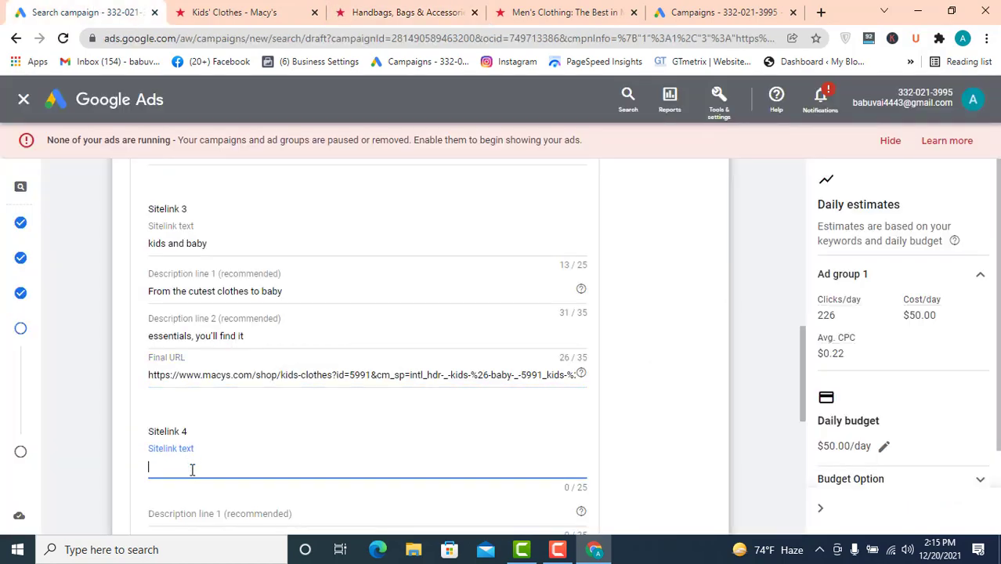
key(ctrl+v)
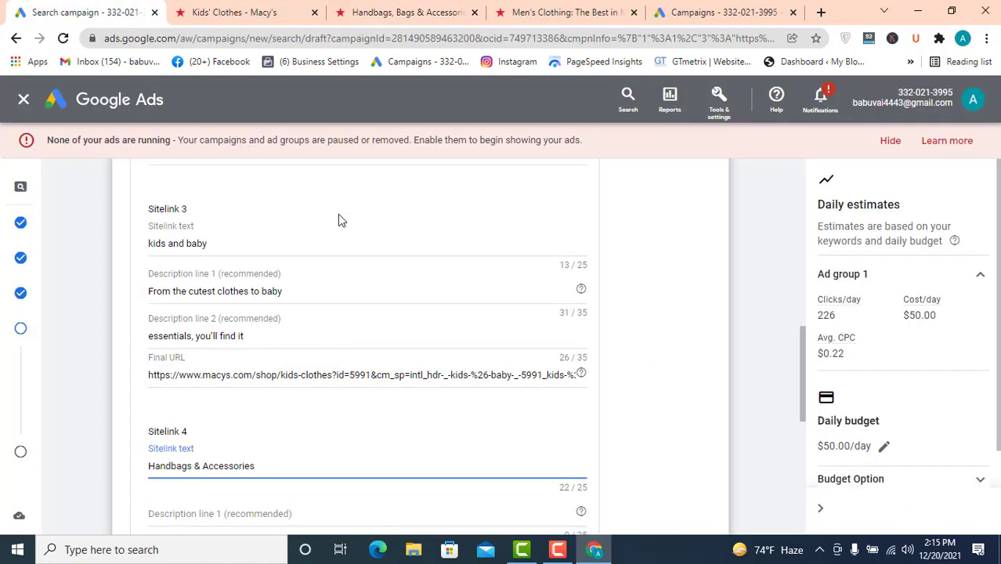
- Copy the opening sentence of the Handbags & Accessories page description
click(250, 12)
click(503, 9)
click(415, 10)
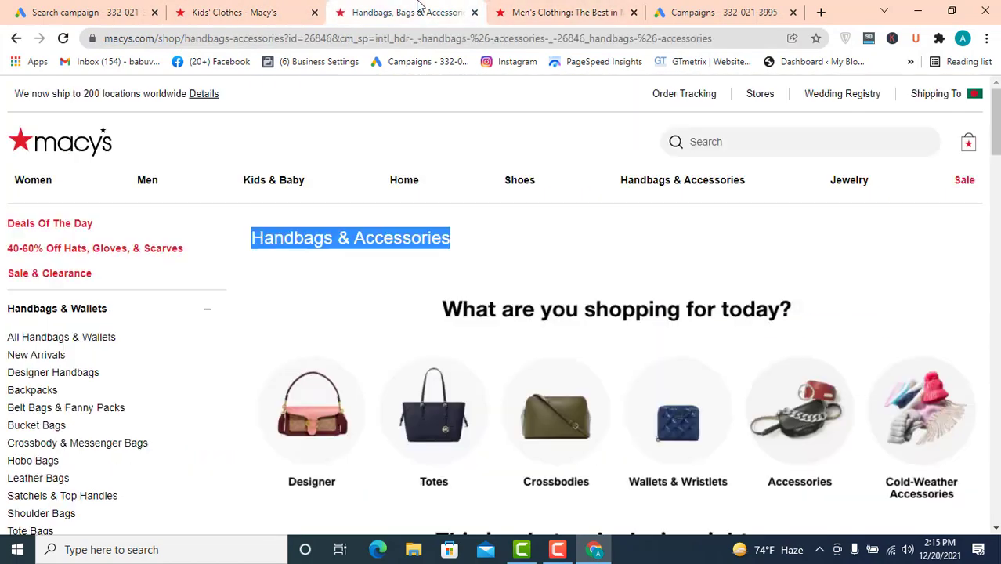
scroll(309, 232, down, 5)
scroll(364, 232, down, 15)
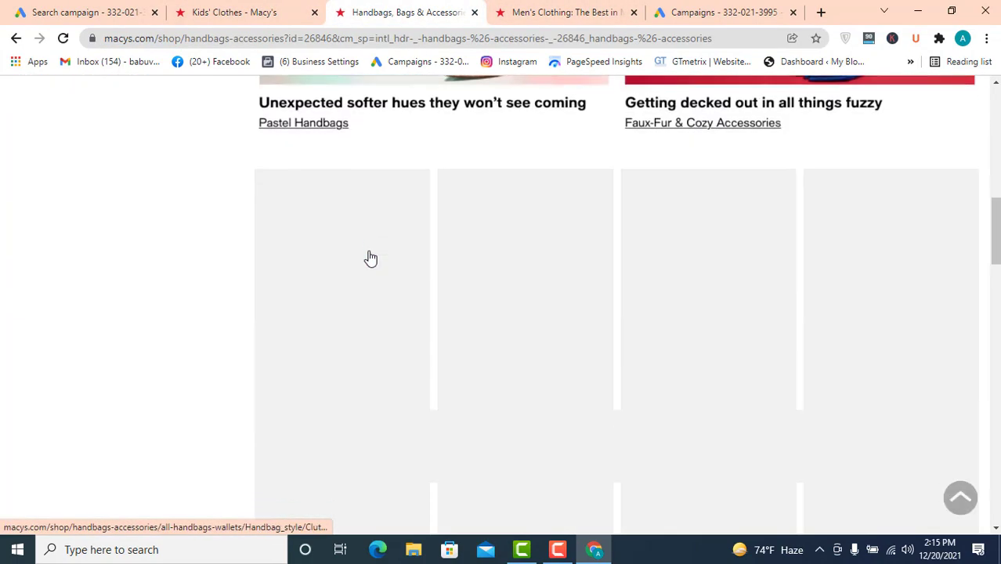
scroll(380, 269, down, 5)
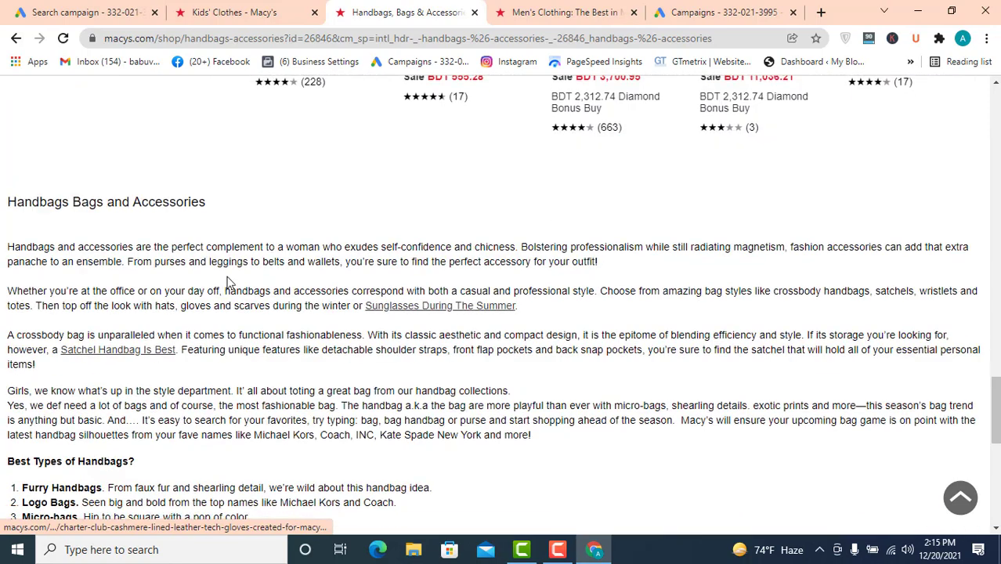
drag(320, 249, 11, 252)
right_click(25, 248)
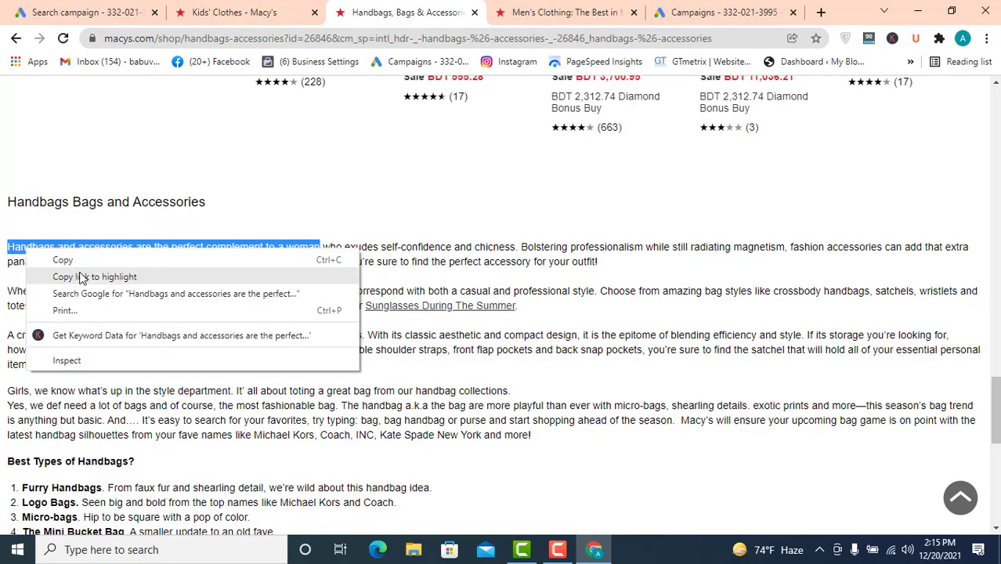
click(62, 260)
- Paste the sentence into Sitelink 4's description lines as "Handbags and accessories are the" and "perfect complement to a woman"
click(86, 12)
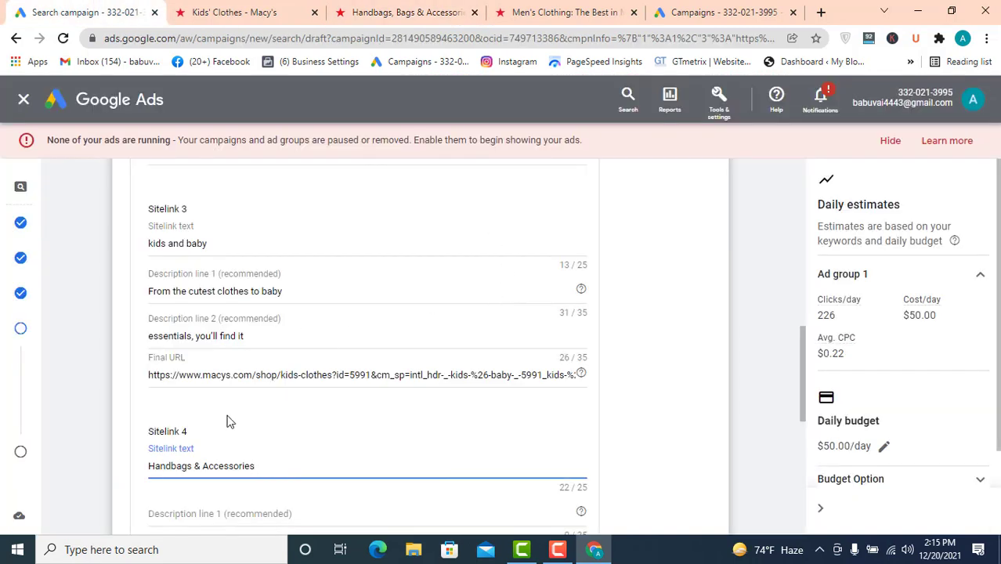
scroll(265, 349, down, 3)
click(206, 294)
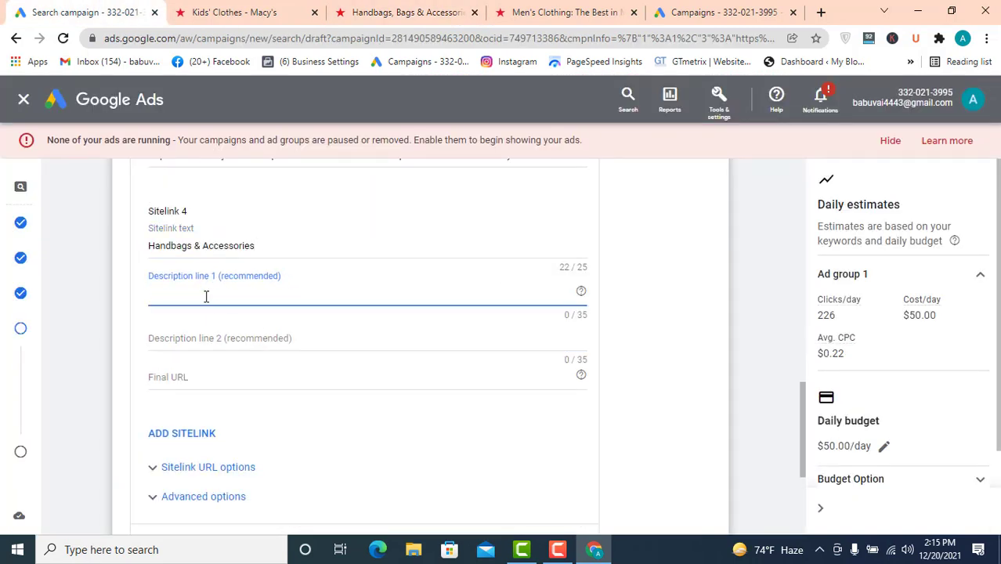
key(ctrl+v)
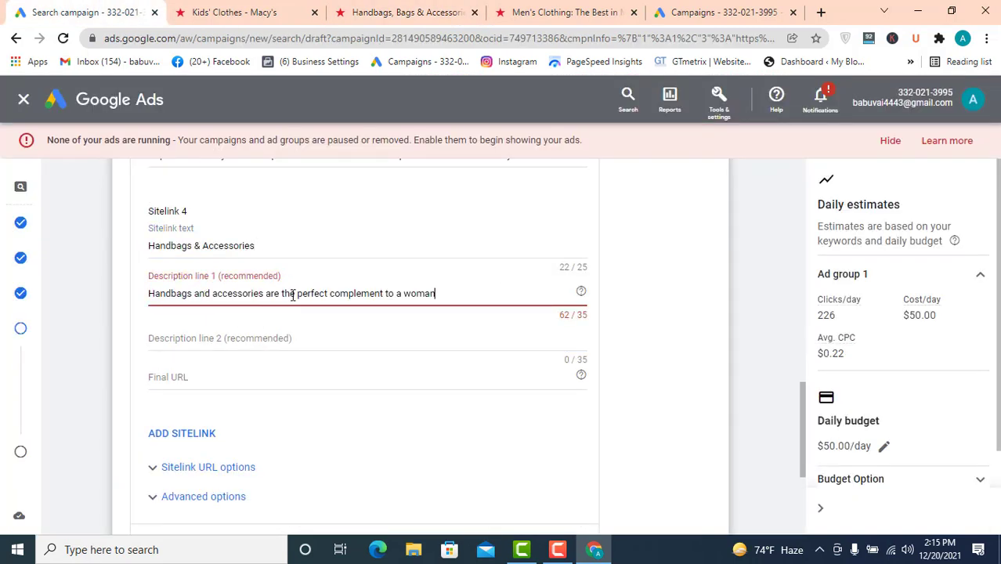
drag(299, 294, 541, 288)
key(BackSpace)
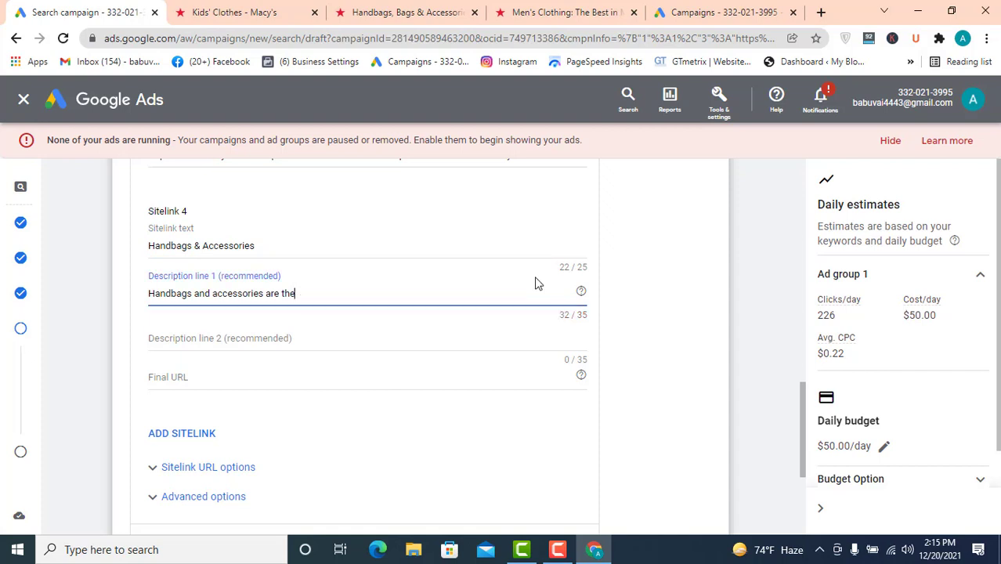
click(316, 340)
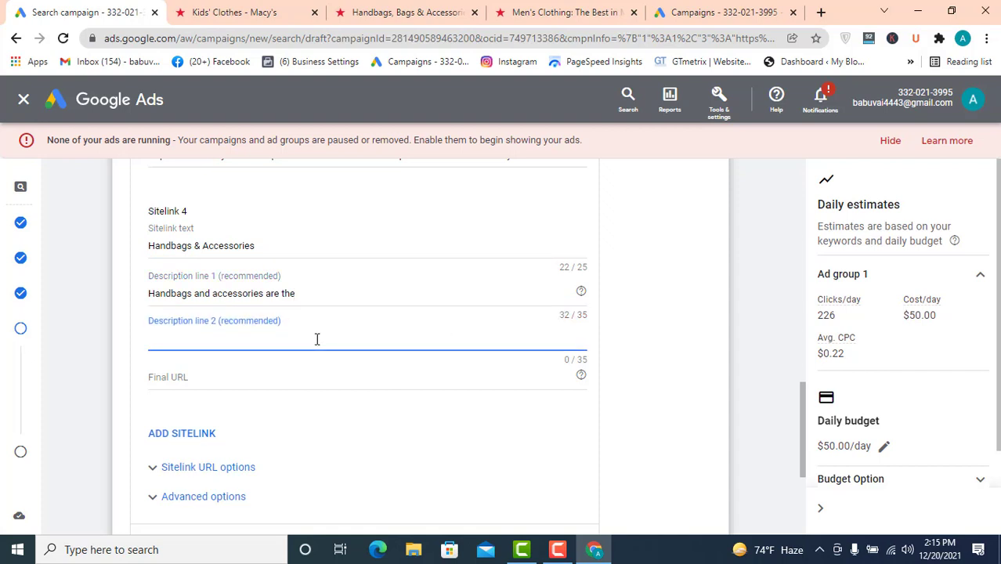
key(ctrl+v)
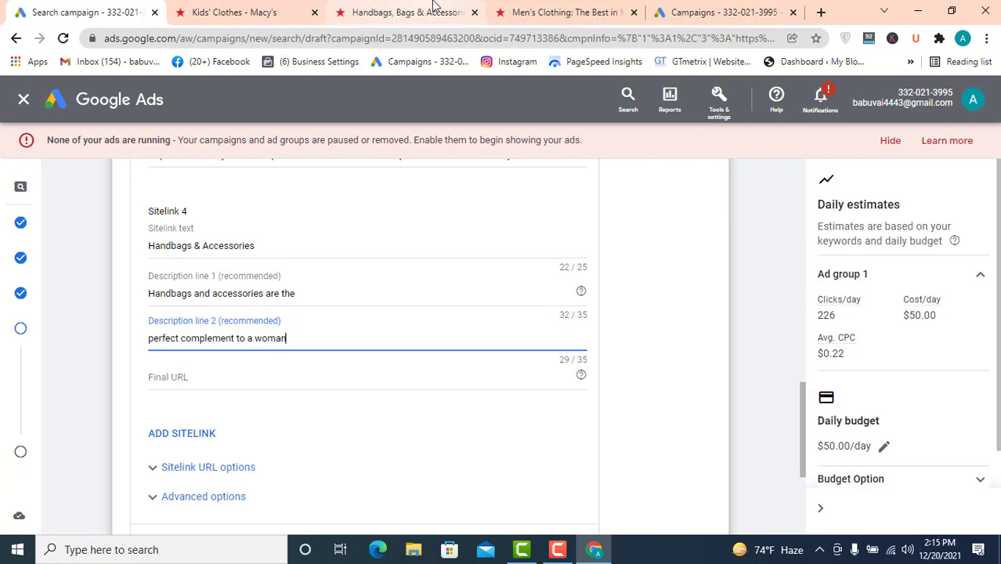
- Copy the Handbags & Accessories page URL, paste it into Sitelink 4's Final URL, and save the sitelinks
click(407, 11)
click(133, 43)
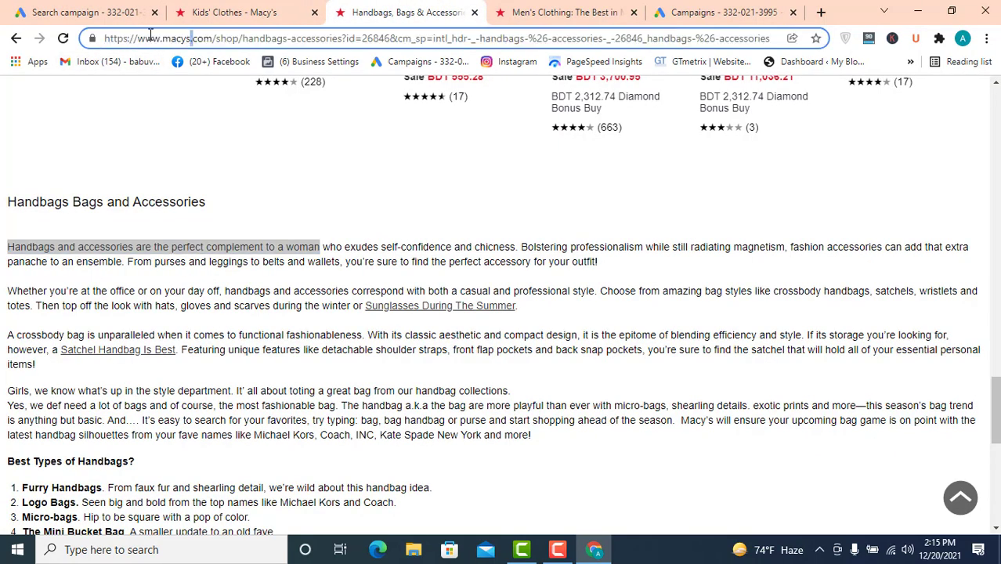
triple_click(174, 37)
right_click(171, 37)
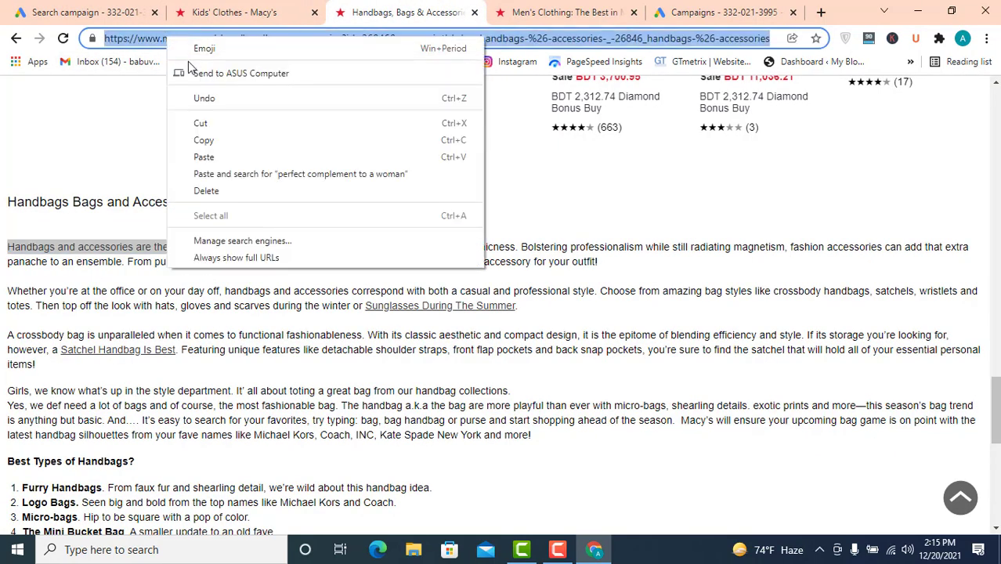
click(200, 123)
click(88, 12)
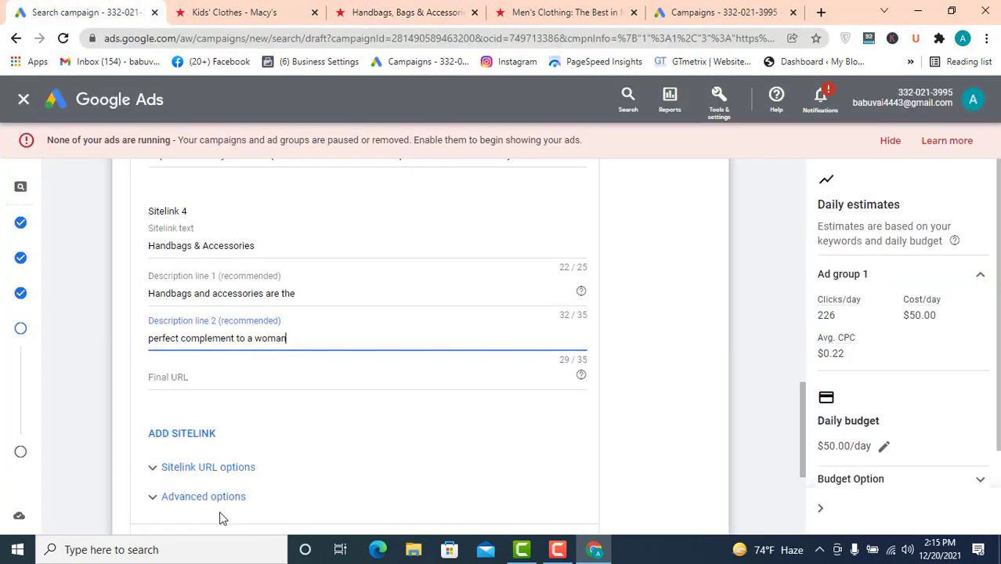
click(194, 382)
key(ctrl+v)
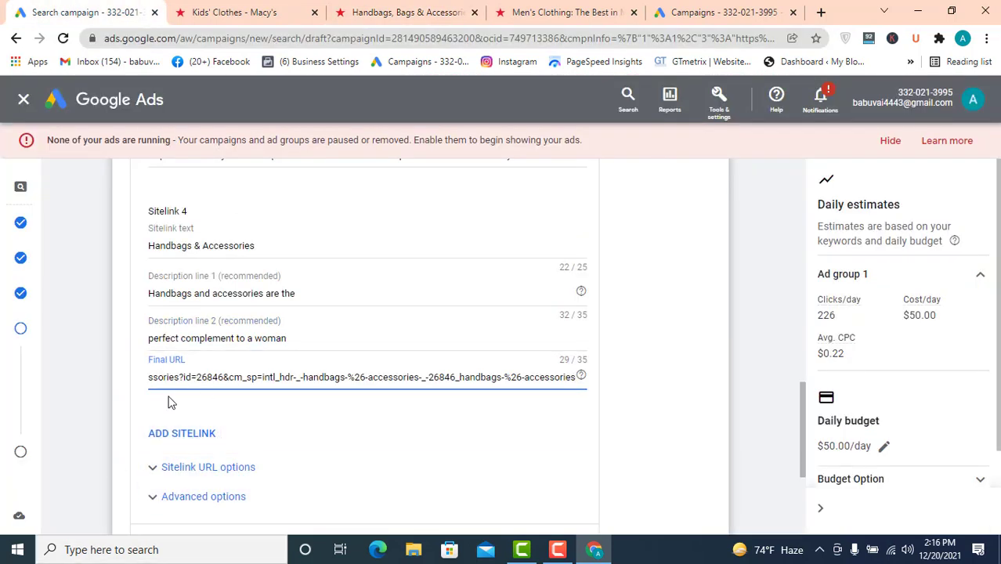
scroll(216, 388, down, 2)
click(167, 393)
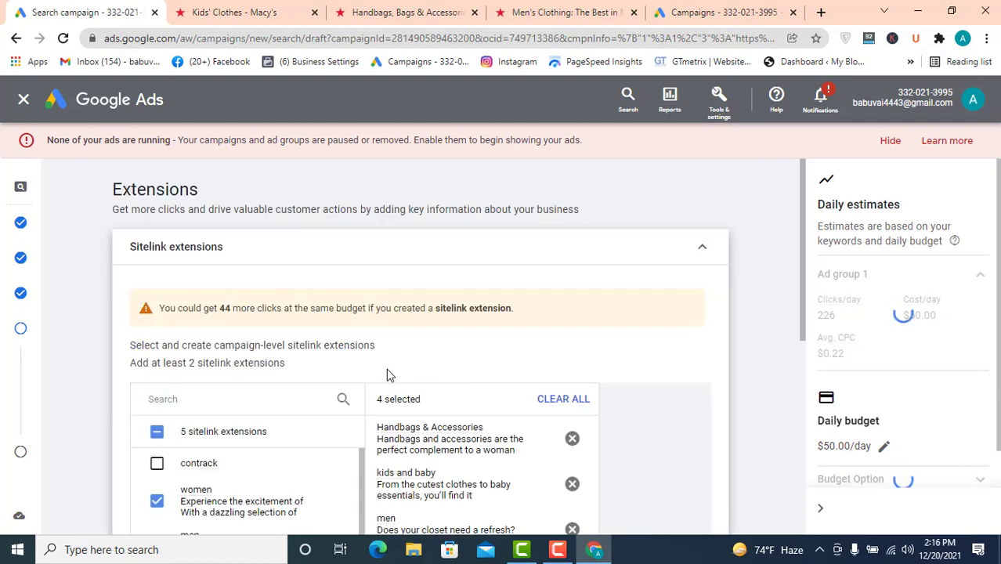
- Review the selected sitelink extensions and expand the Callout extensions section
scroll(386, 374, down, 2)
scroll(385, 374, down, 3)
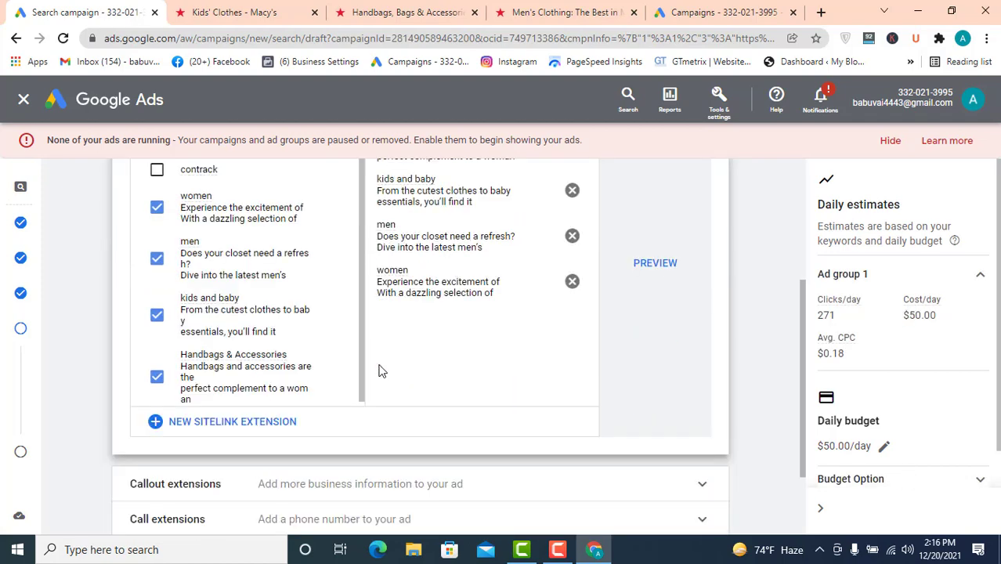
scroll(274, 376, up, 2)
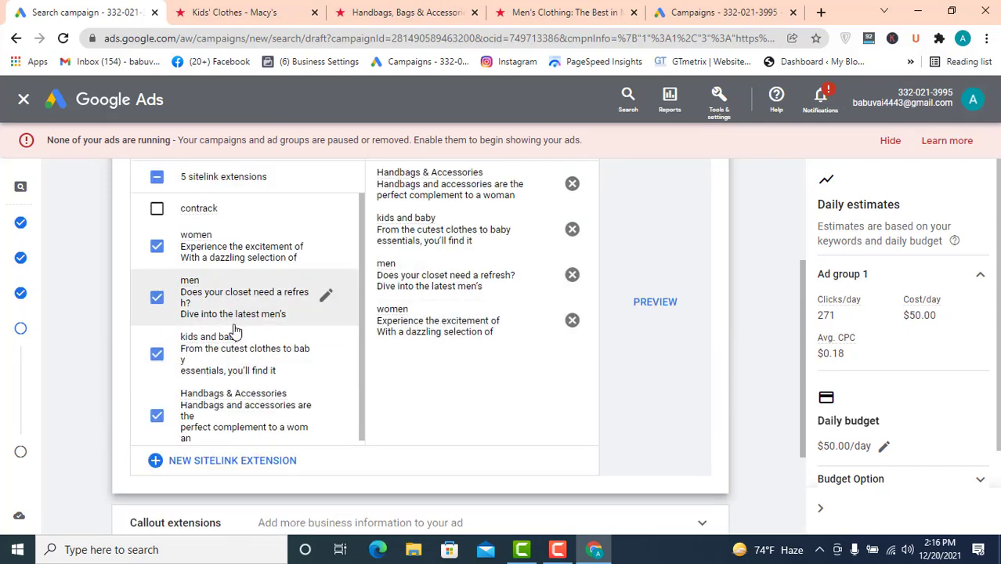
scroll(235, 336, down, 1)
scroll(253, 247, down, 1)
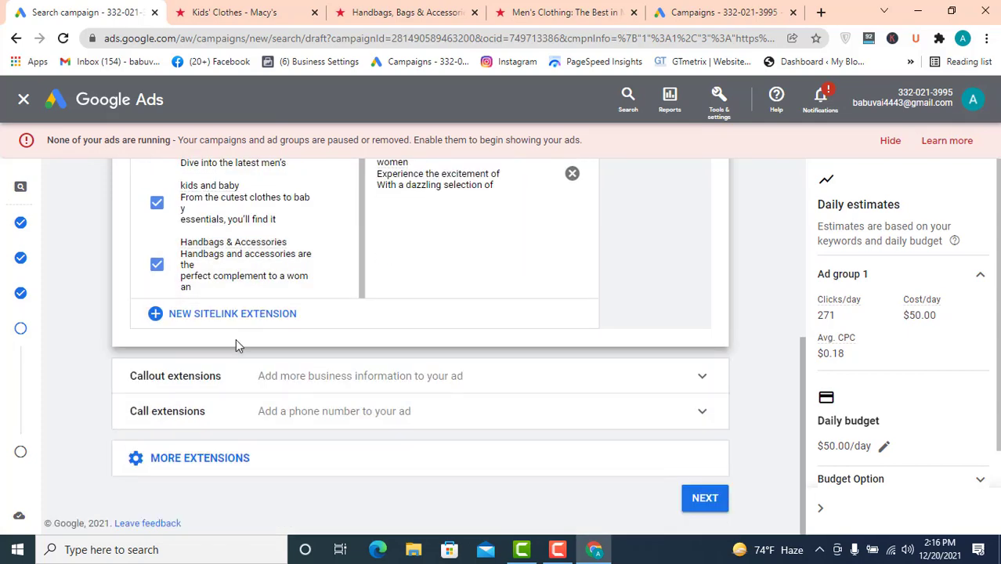
click(702, 375)
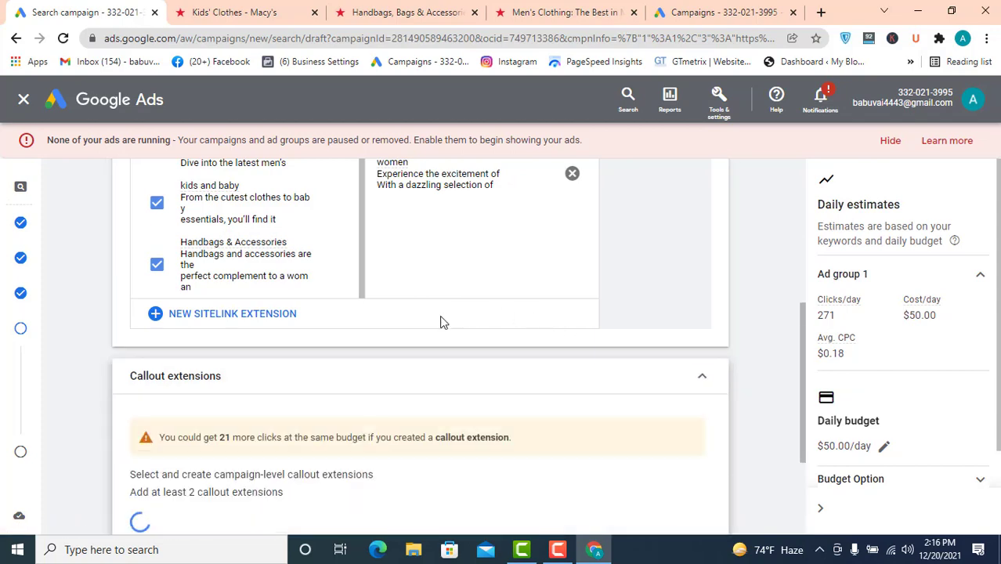
scroll(259, 380, down, 1)
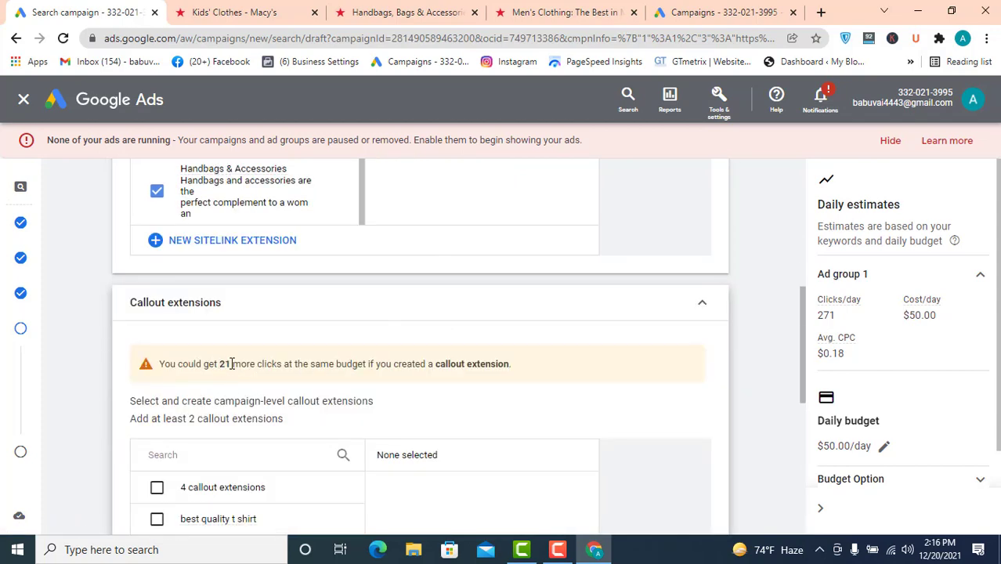
- Start a new callout extension and open Callout text 1 for editing
scroll(259, 364, down, 5)
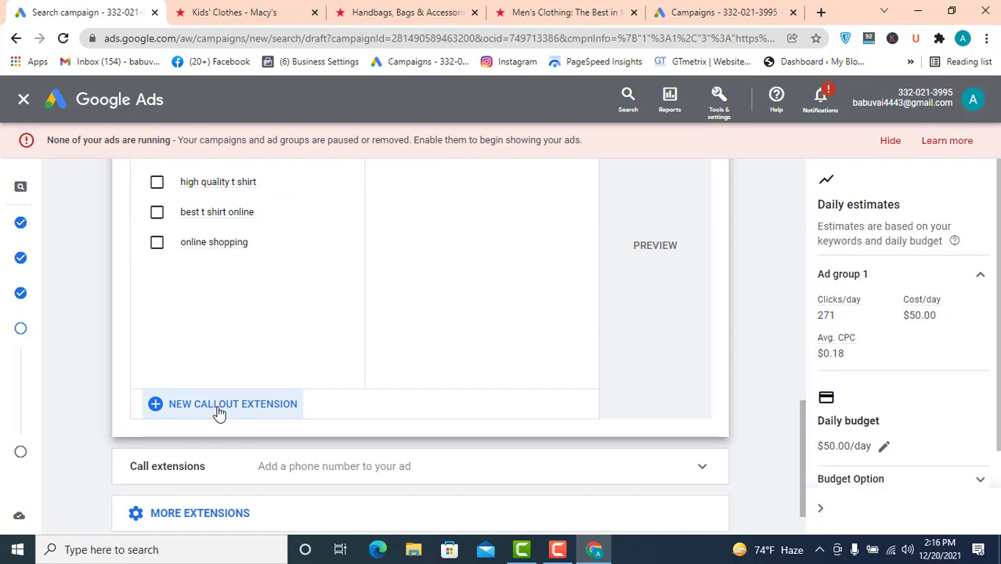
click(258, 413)
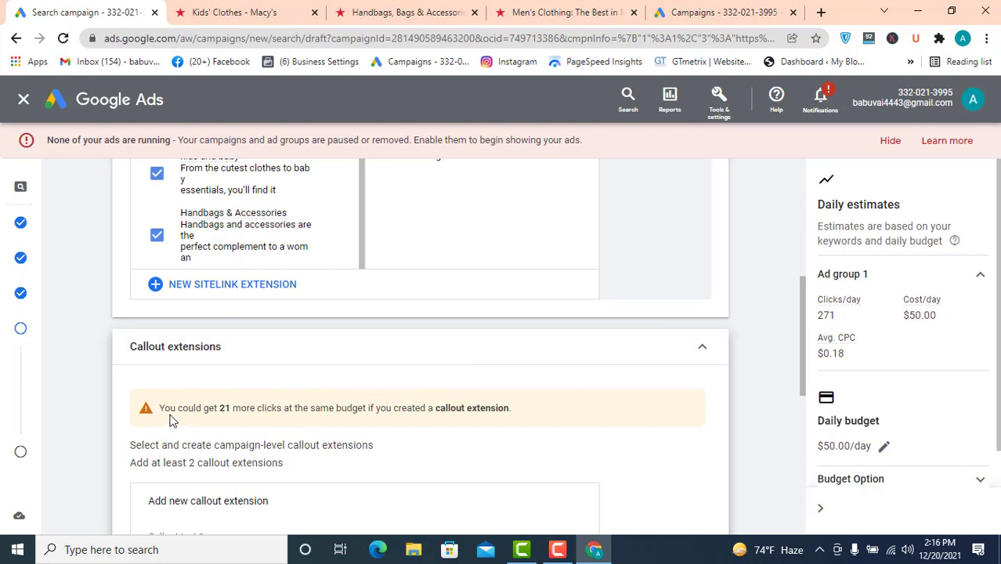
drag(221, 413, 285, 413)
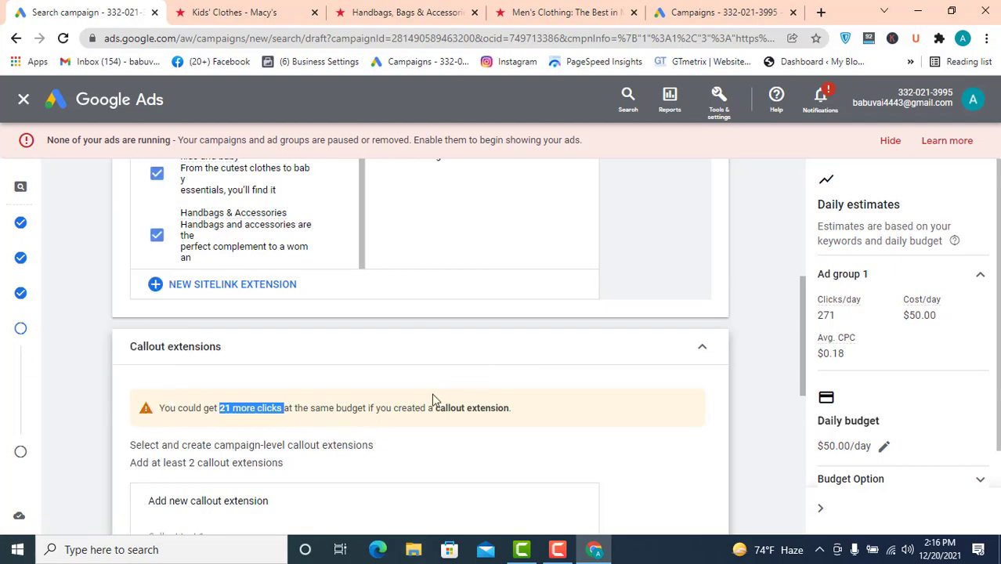
scroll(222, 243, down, 3)
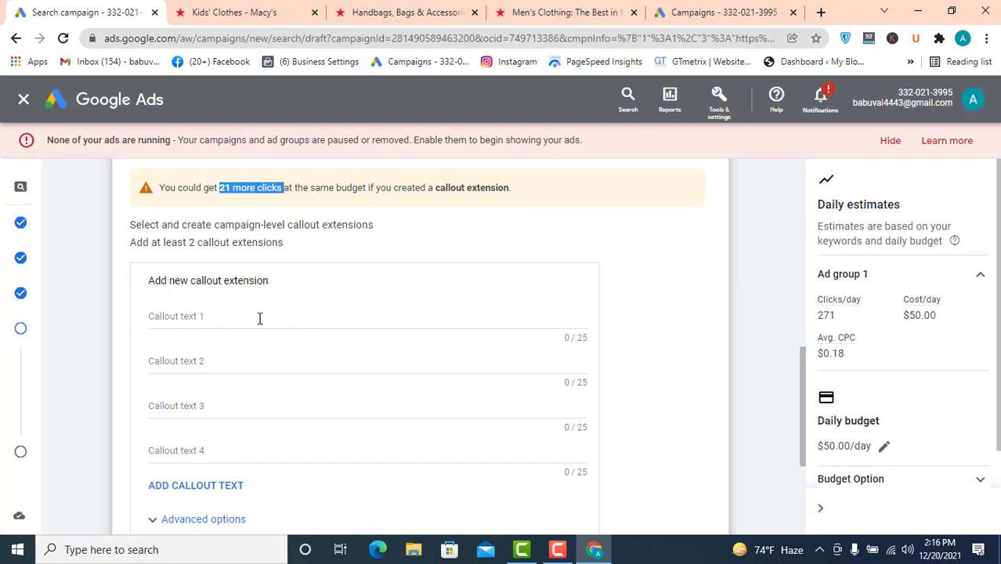
click(213, 316)
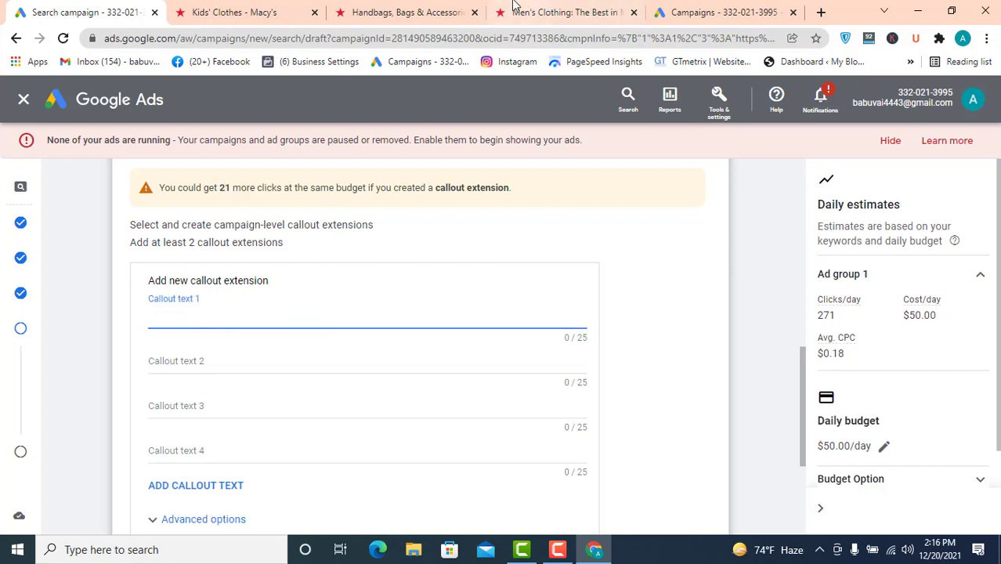
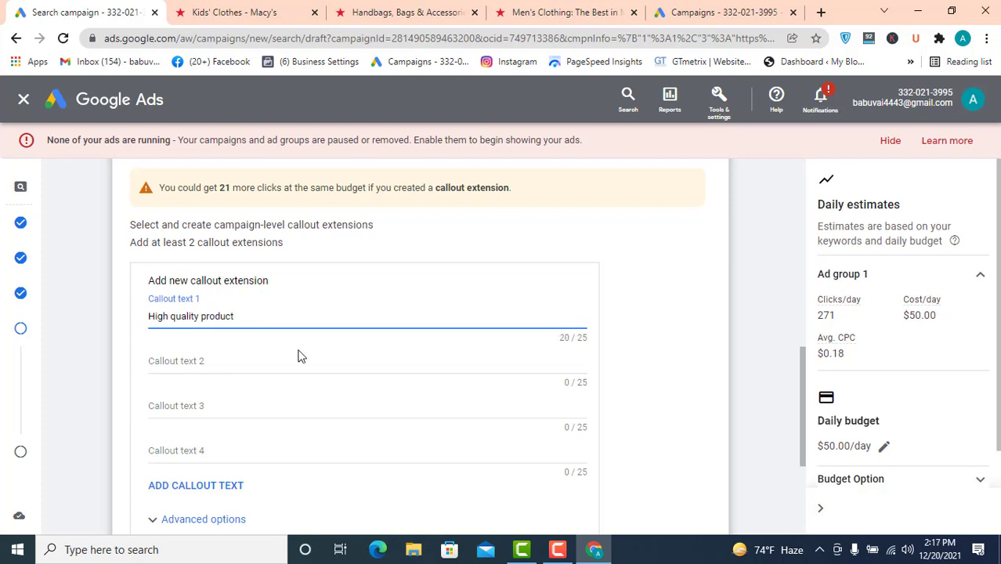
- Enter "Free shpping" as Callout text 2
click(224, 358)
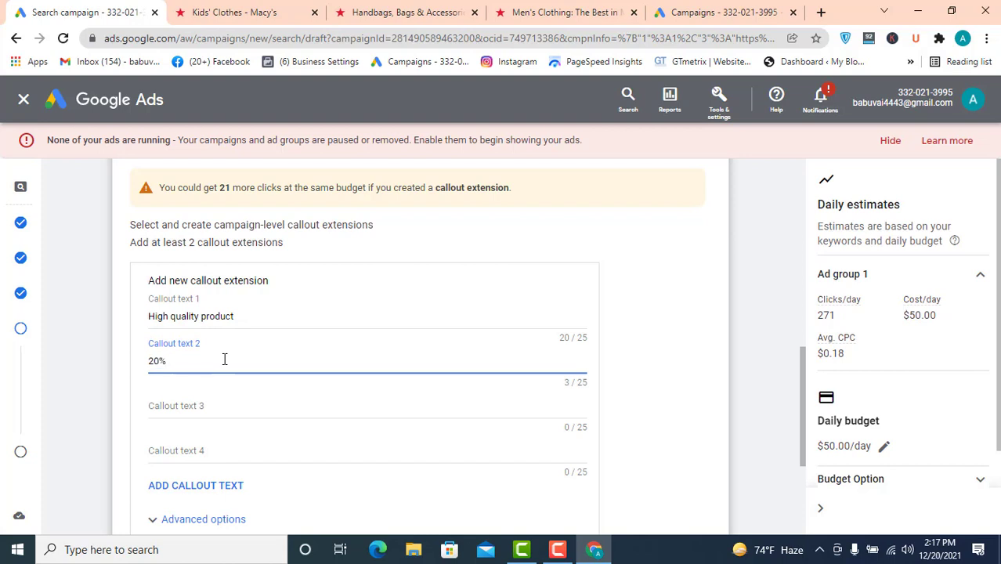
key(BackSpace)
key(BackSpace)
text(Free shpping)
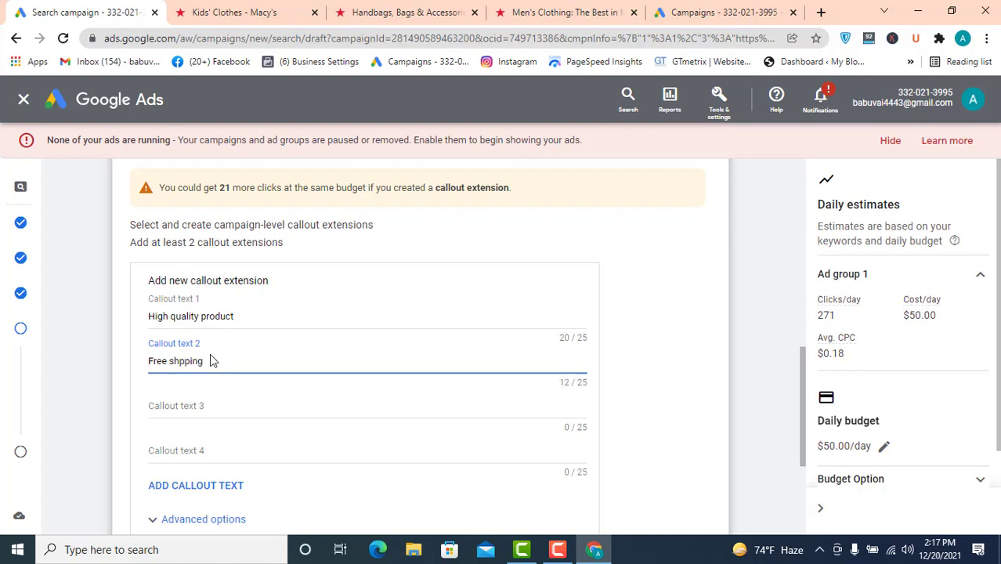
- Enter "Best women product" as Callout text 3
click(167, 411)
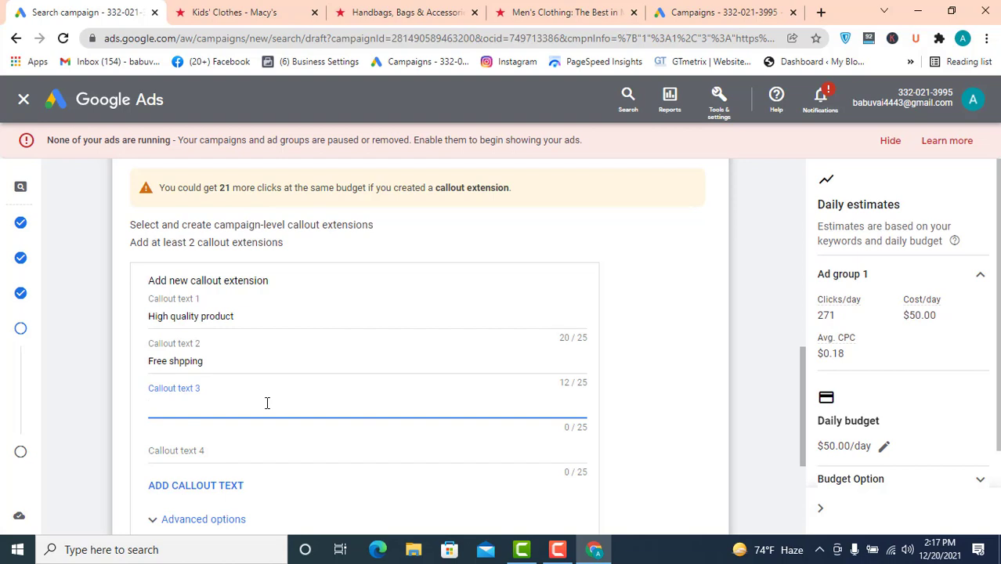
text(Best woment)
key(BackSpace)
text(produ)
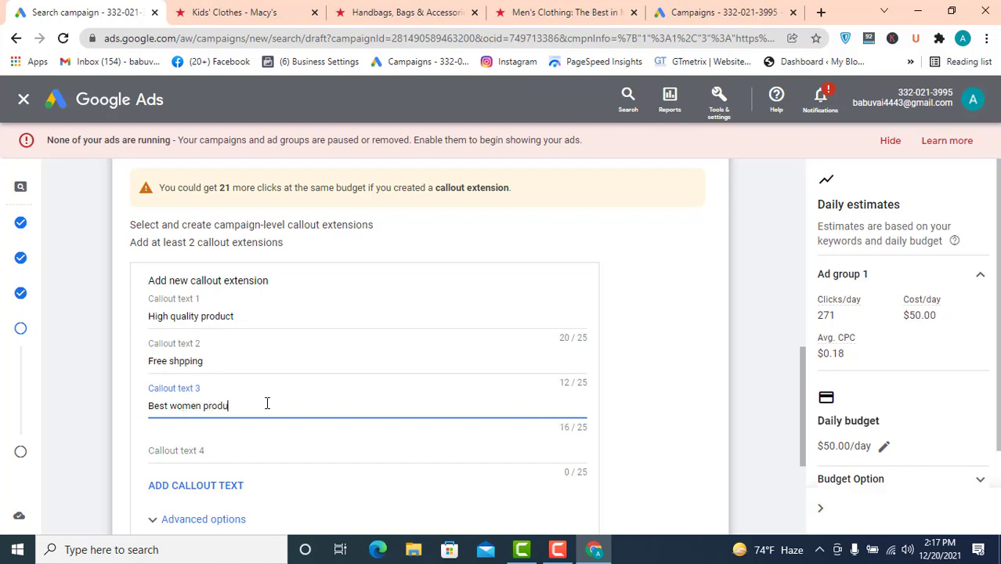
text(ct)
- Enter "Best men produts" as Callout text 4 and save the callout extension
click(176, 452)
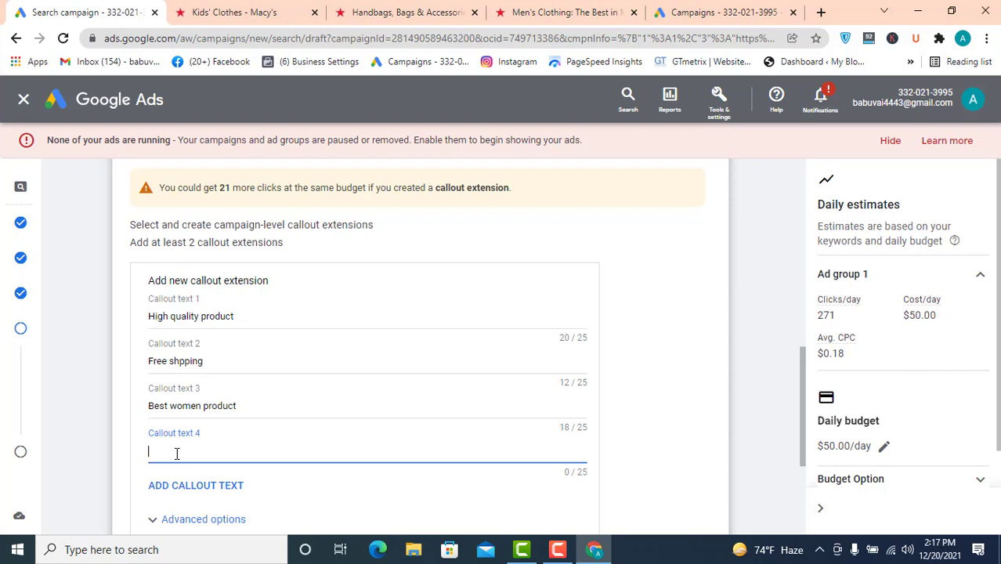
text(Best men produts)
scroll(180, 443, down, 2)
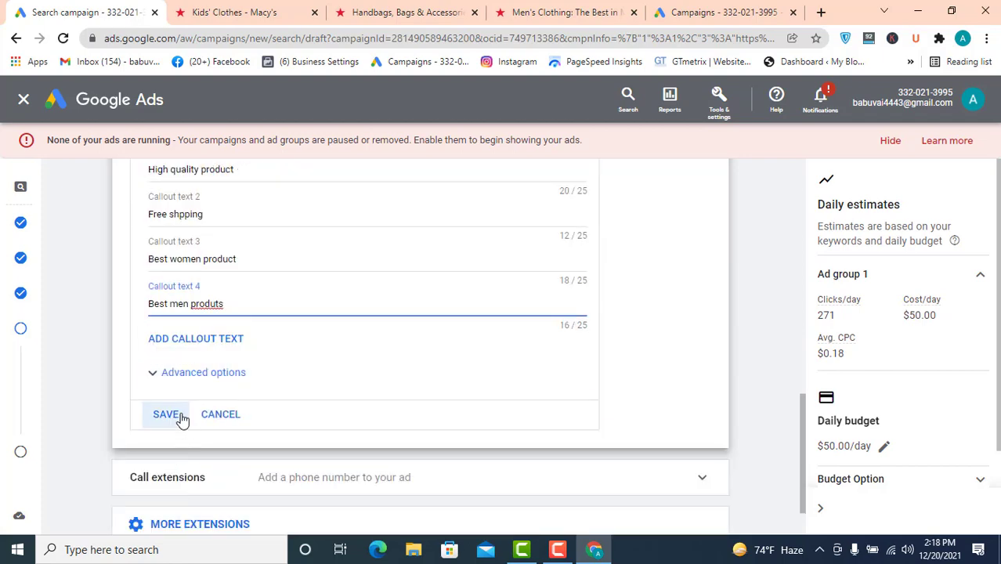
click(173, 415)
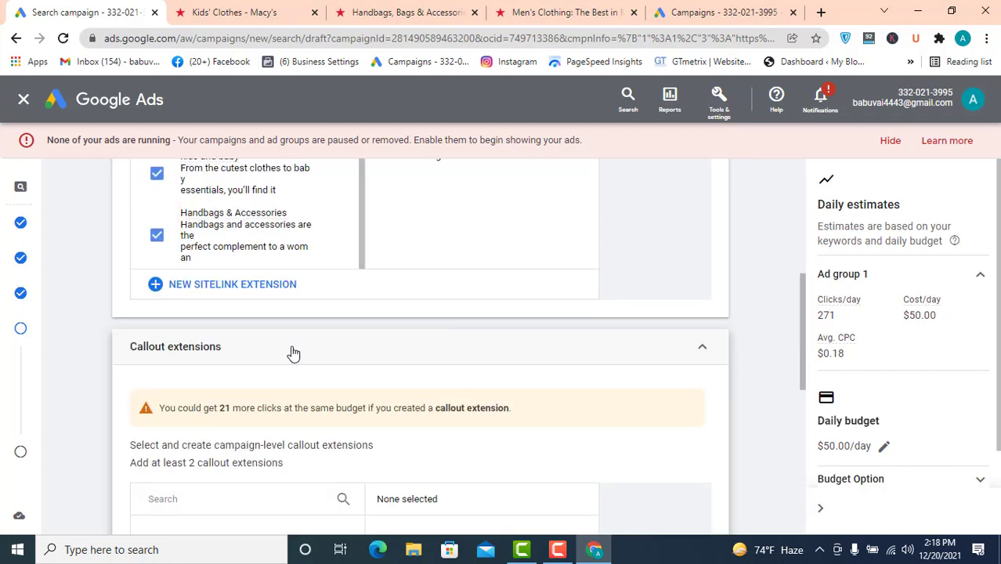
- Expand the Call extensions section to start a new call extension
scroll(278, 359, down, 4)
scroll(262, 366, down, 3)
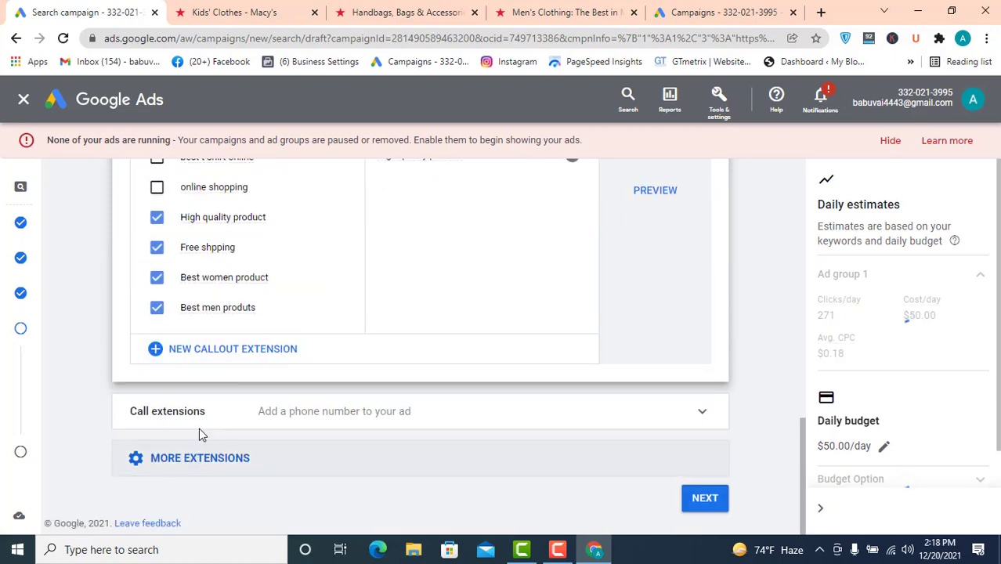
click(701, 413)
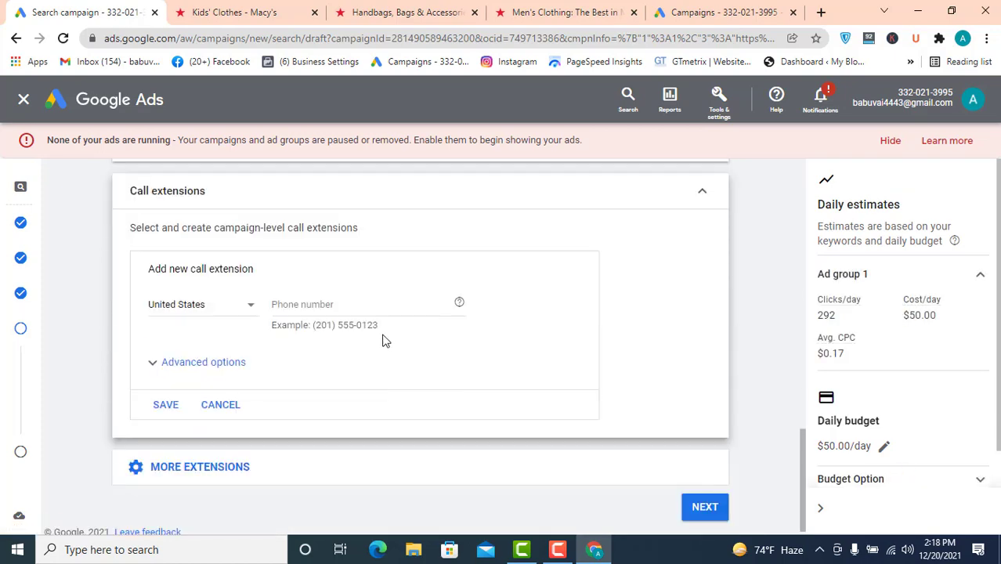
scroll(288, 370, down, 1)
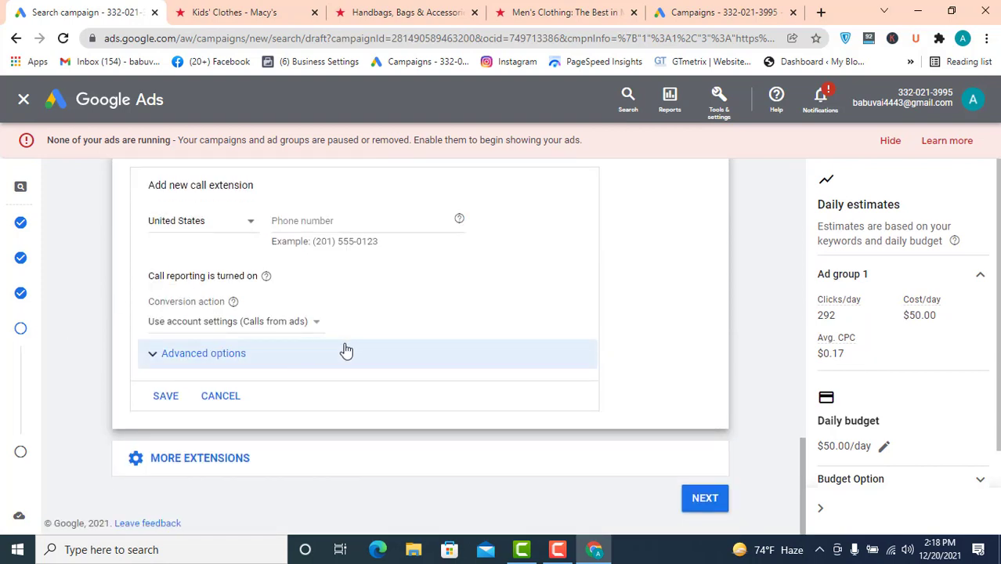
click(305, 224)
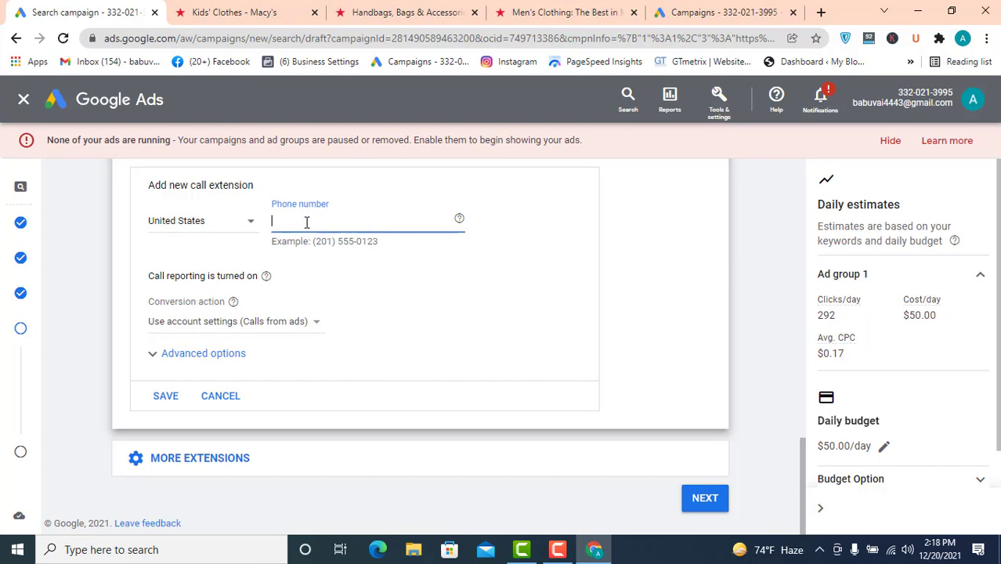
- Set the call extension's country to Bangladesh, enter the business phone number, and save it
click(249, 226)
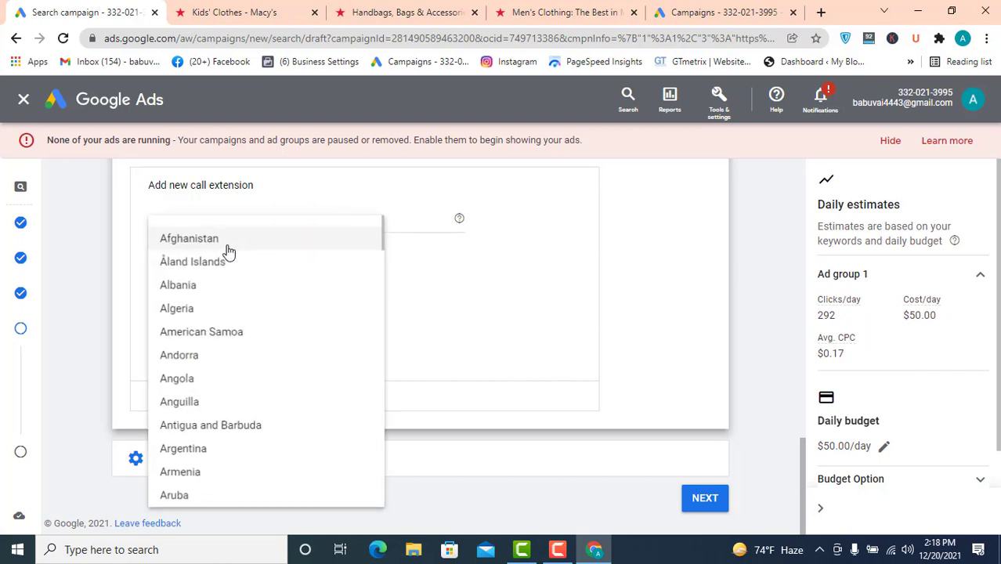
scroll(206, 329, up, 5)
scroll(207, 318, up, 12)
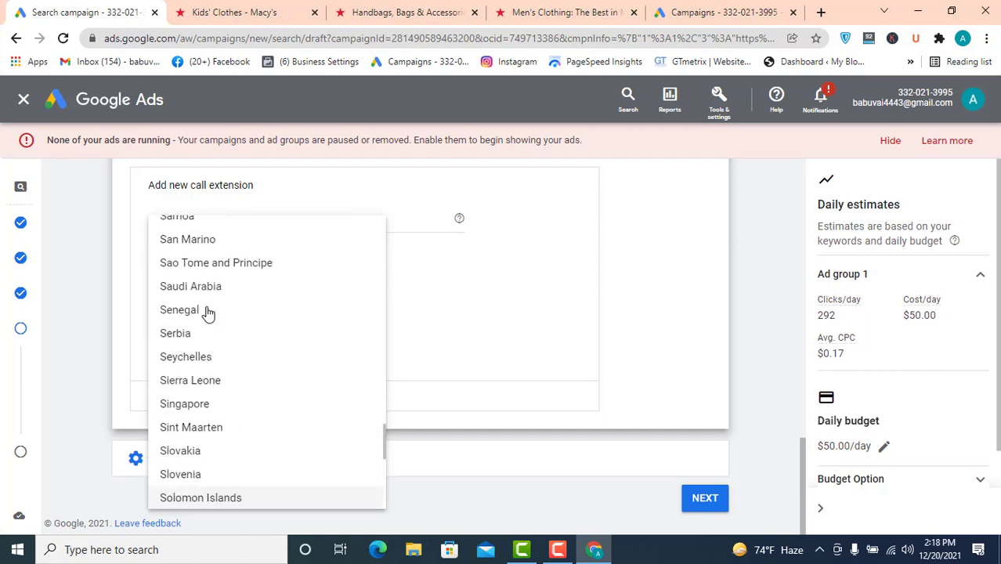
scroll(208, 309, up, 15)
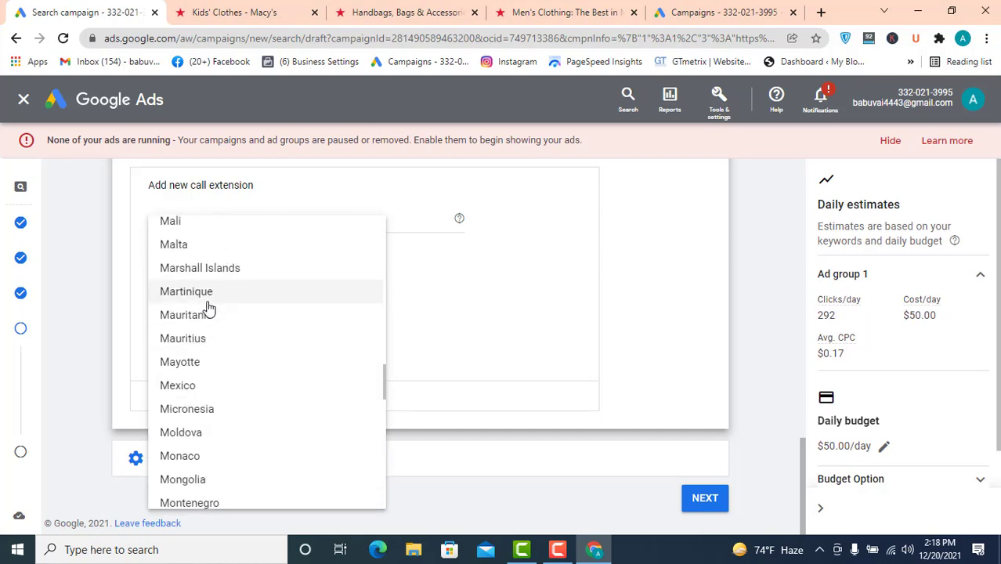
scroll(210, 306, up, 15)
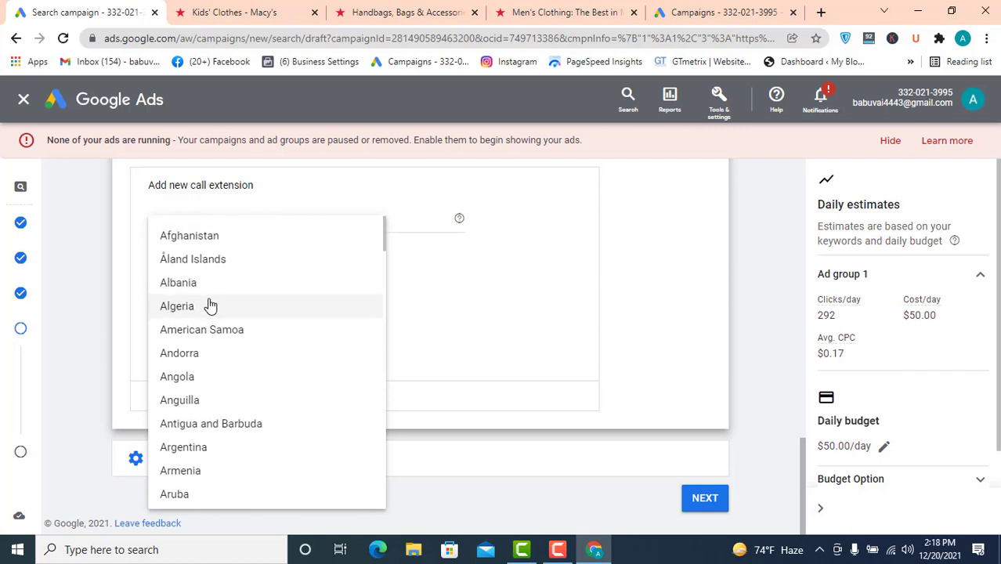
scroll(210, 305, down, 1)
scroll(210, 306, up, 1)
scroll(209, 305, down, 2)
scroll(209, 306, down, 1)
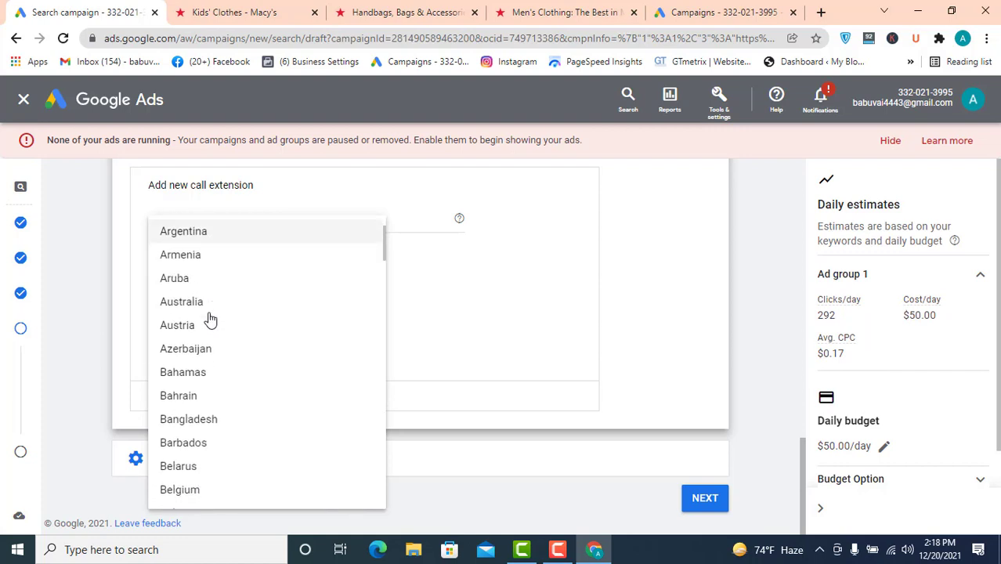
click(217, 418)
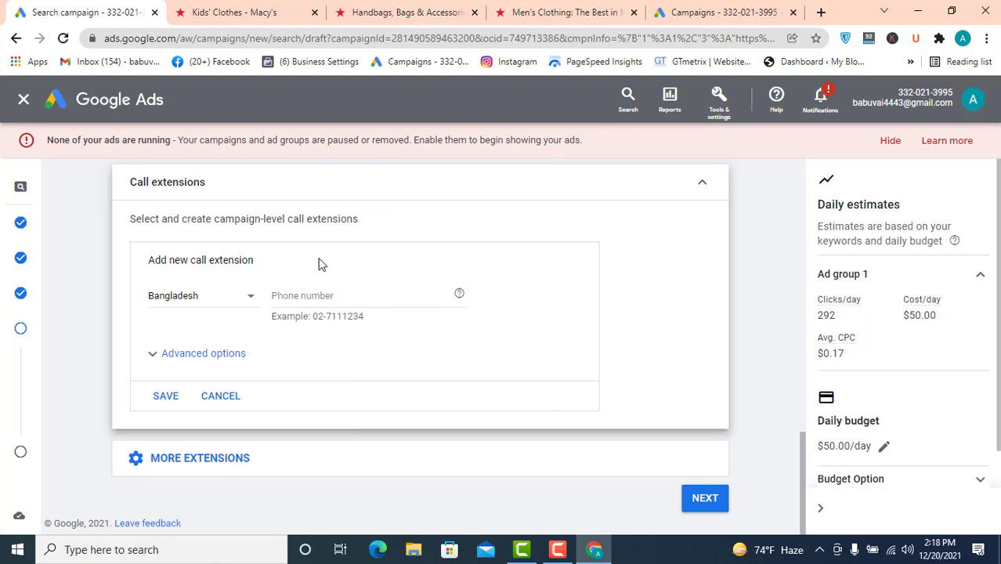
click(320, 296)
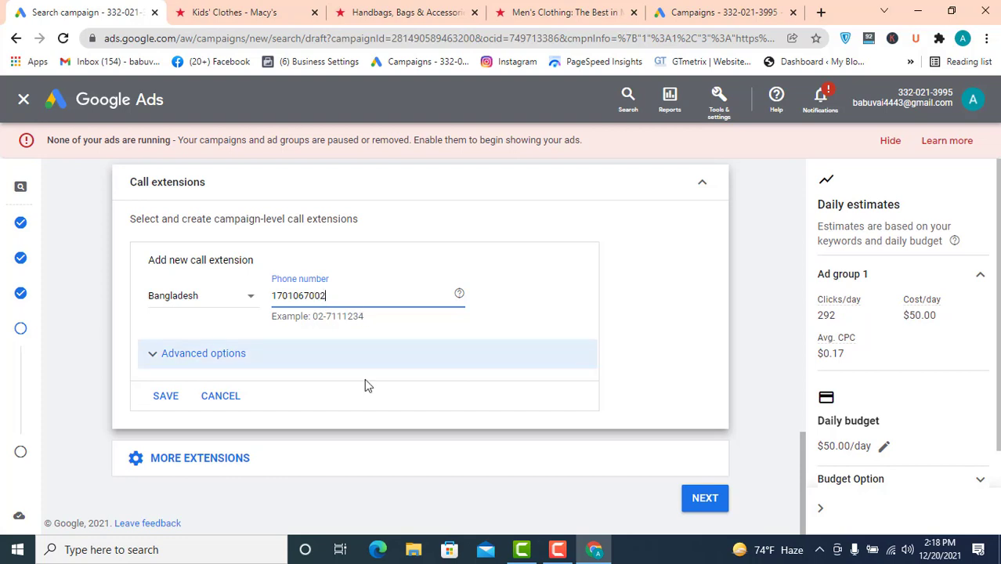
click(163, 398)
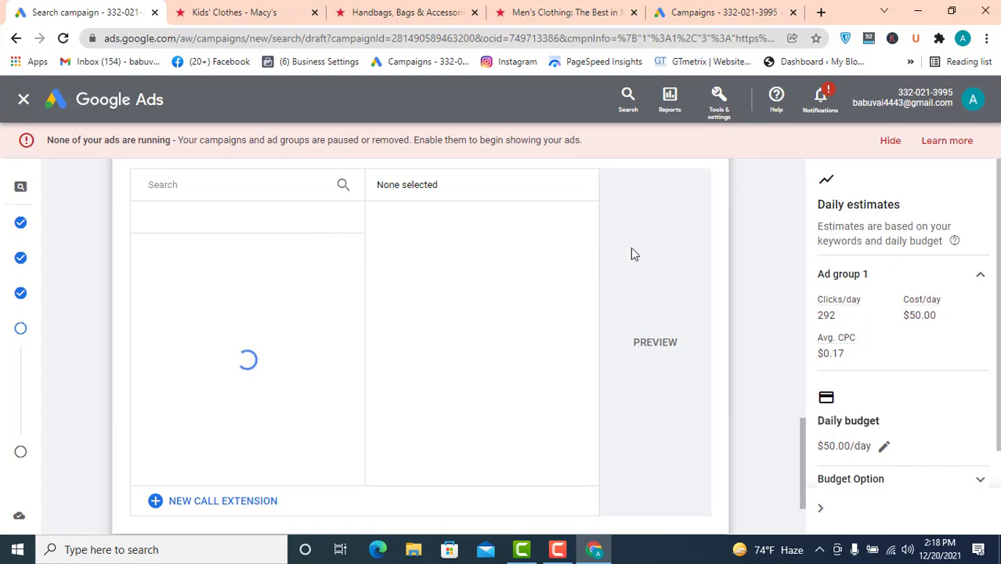
- Collapse the call, callout and sitelink extension sections
scroll(736, 244, up, 3)
click(702, 332)
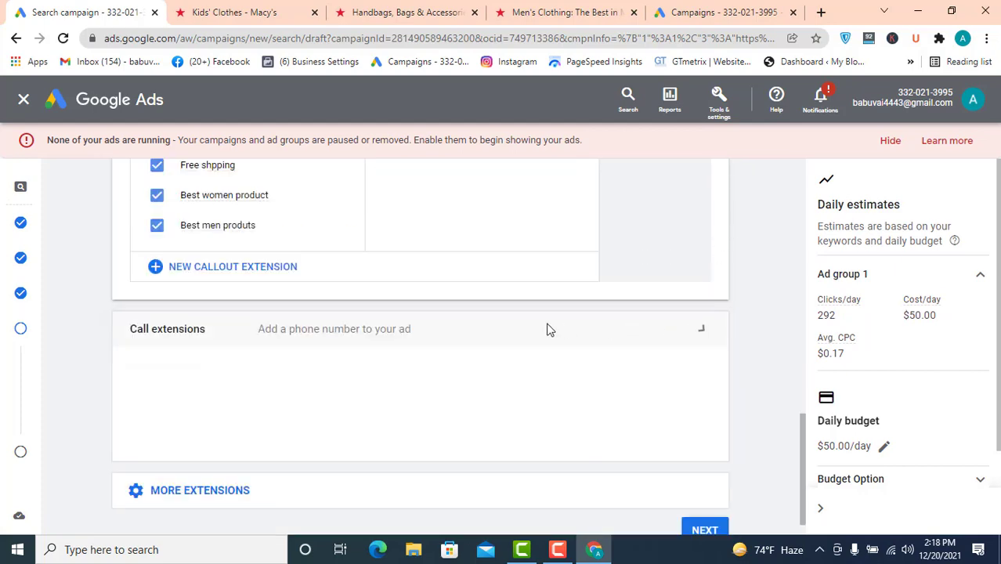
scroll(710, 200, up, 5)
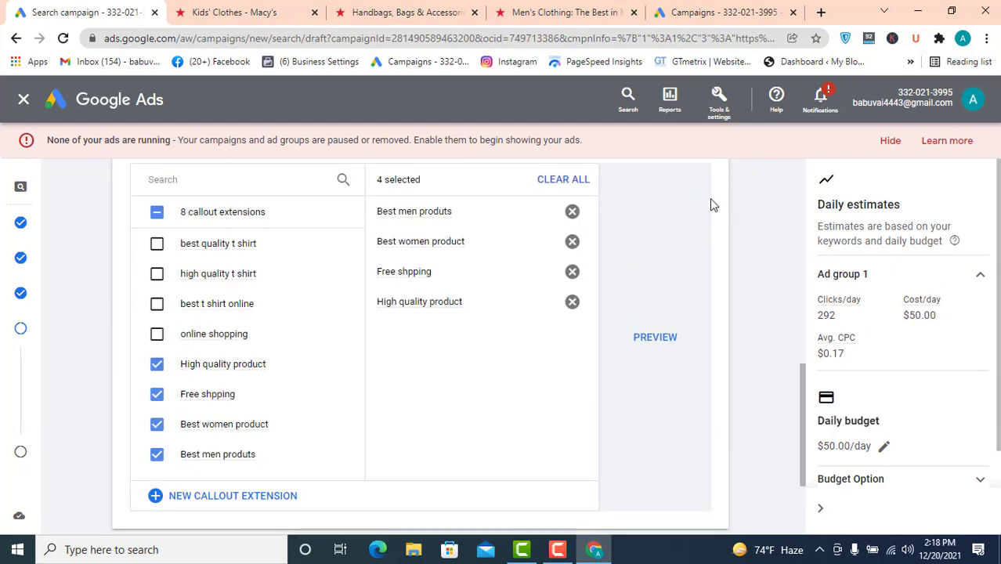
click(702, 313)
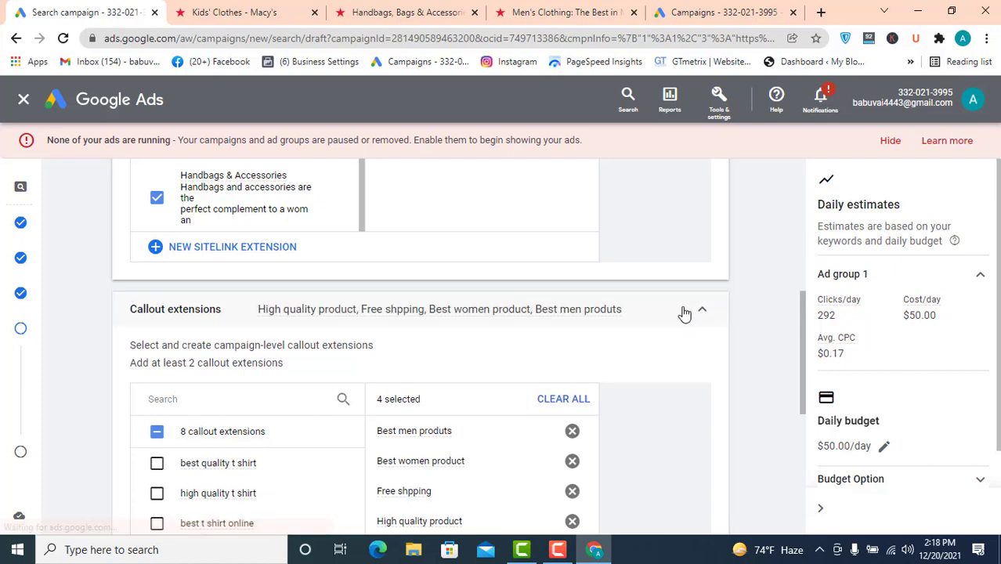
scroll(686, 226, up, 3)
scroll(685, 227, up, 2)
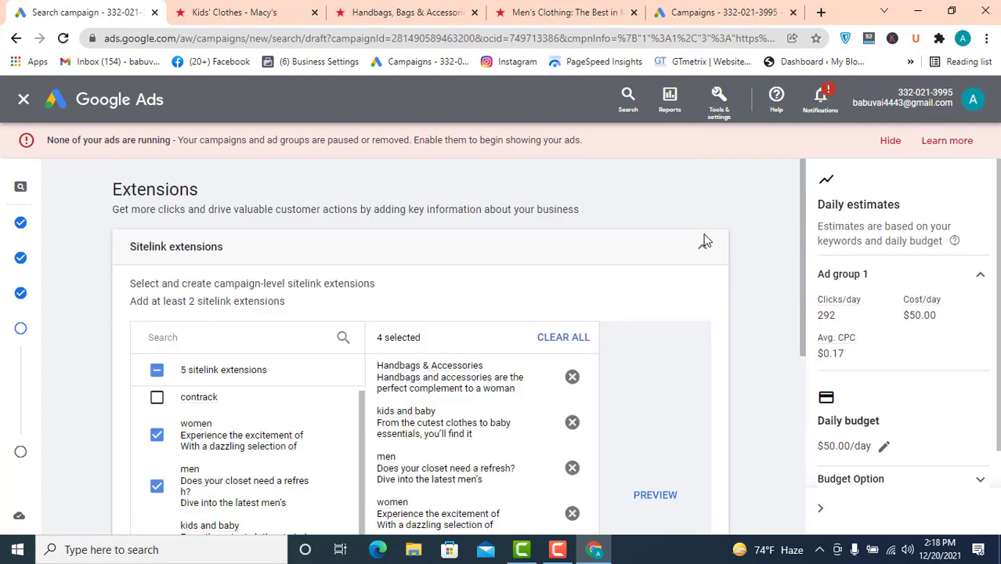
click(704, 252)
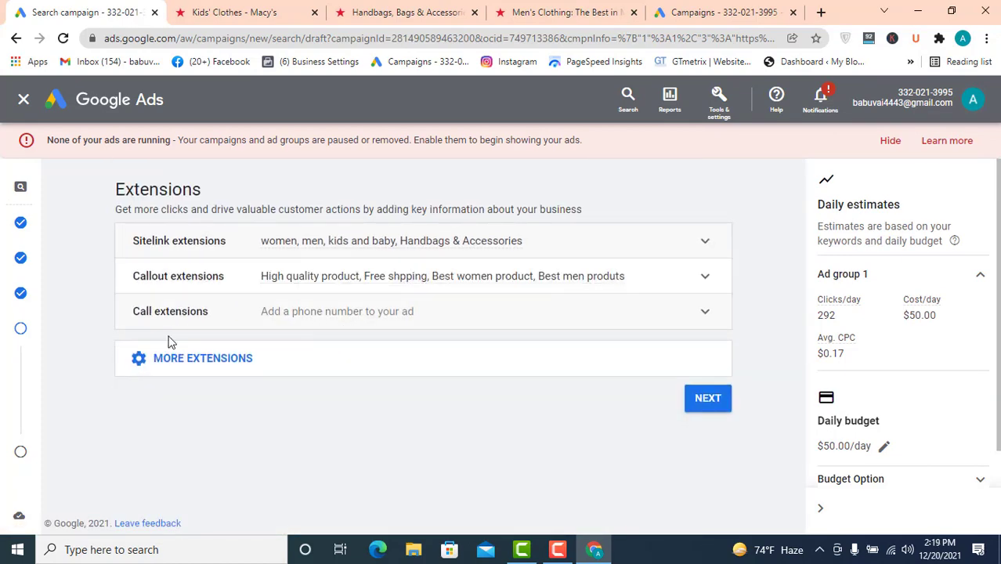
- Expand More extensions to view the additional extension types
click(192, 360)
scroll(235, 350, down, 1)
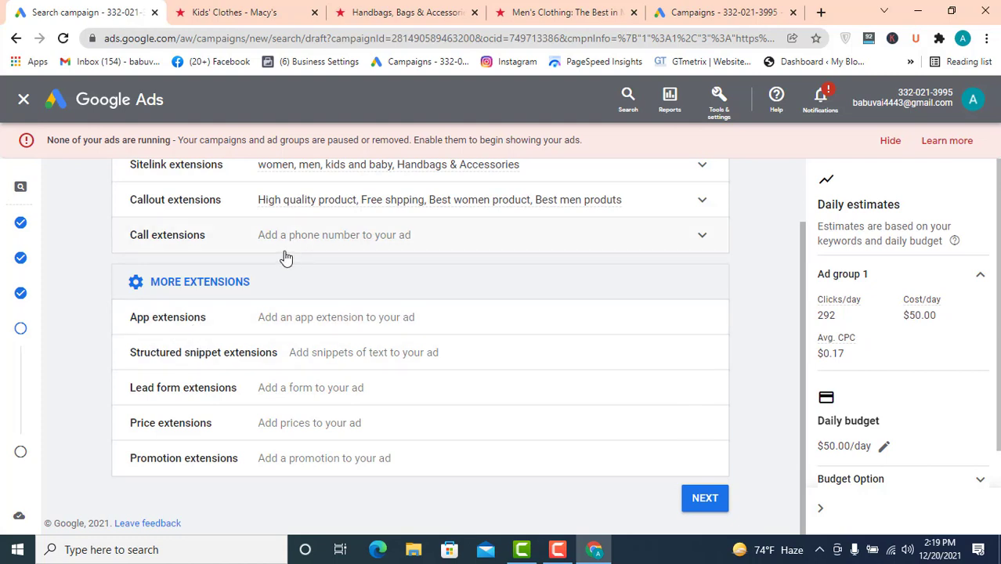
scroll(284, 257, up, 1)
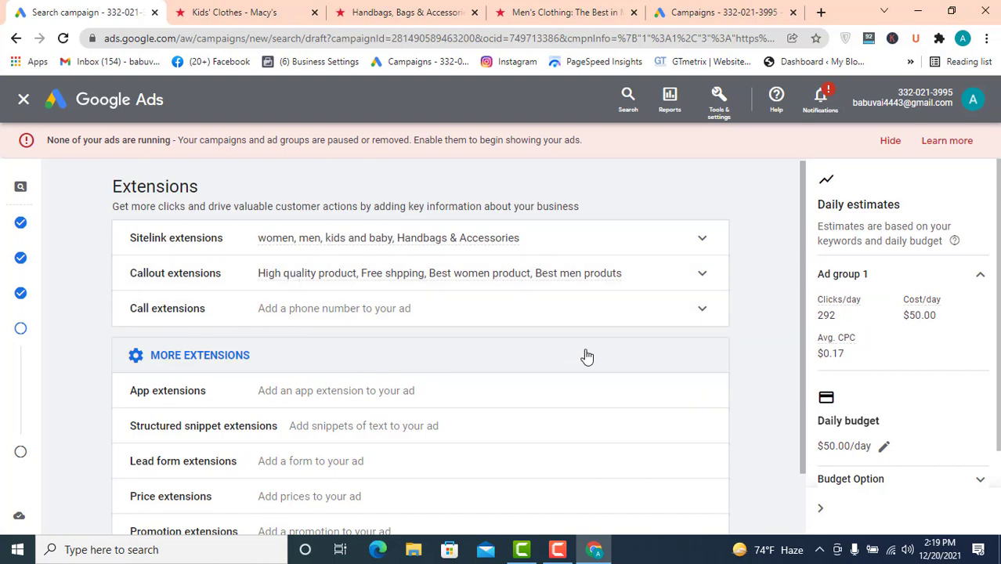
scroll(588, 357, down, 1)
- Proceed to the campaign review, then return to the Keywords and ads section
click(703, 502)
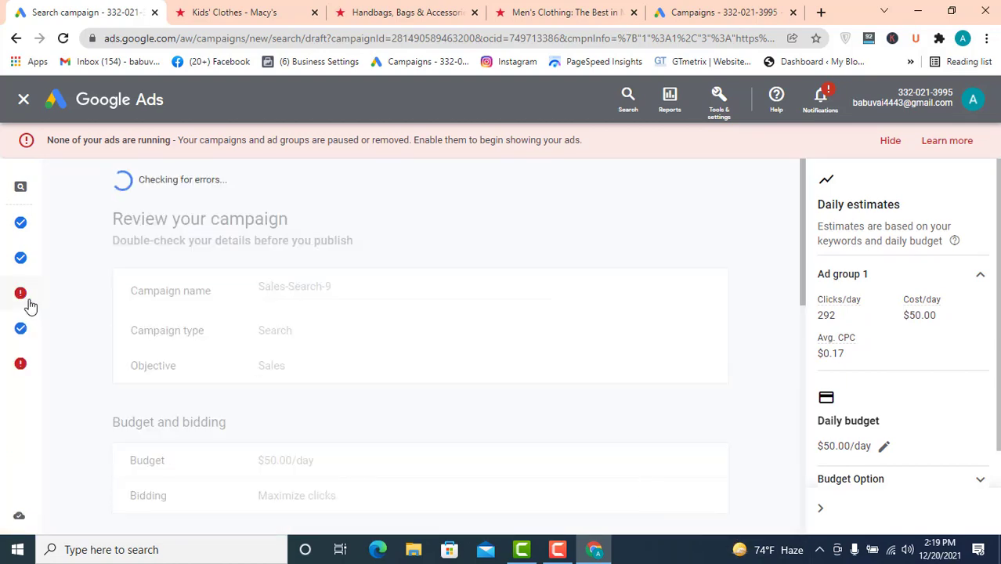
mouse_move(21, 297)
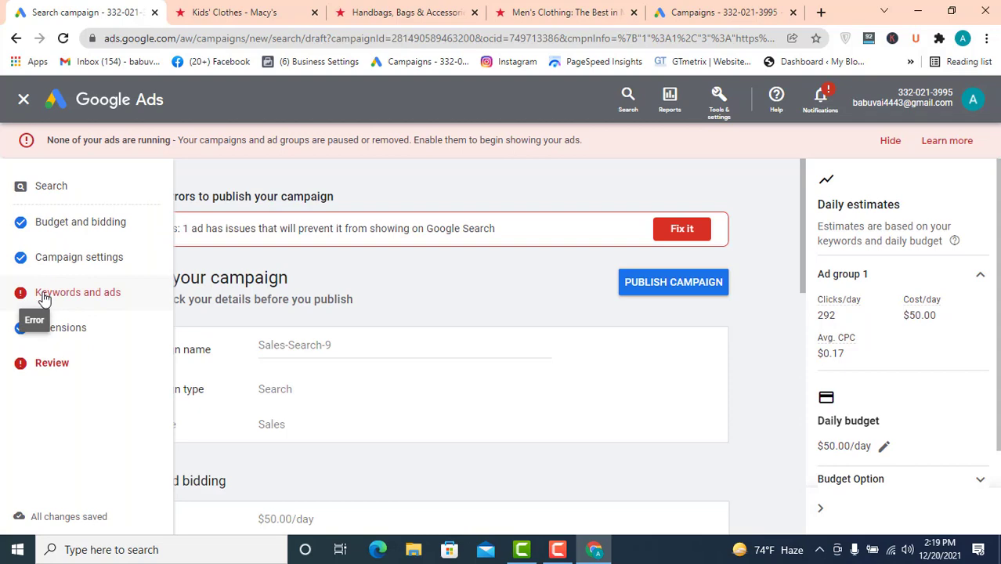
click(45, 295)
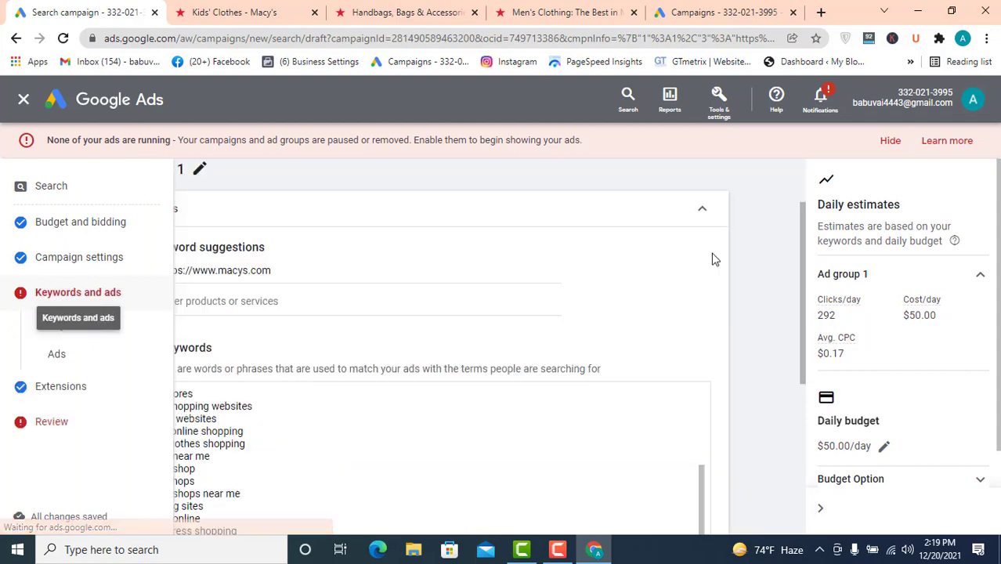
- Open the responsive search ad for editing
mouse_move(300, 412)
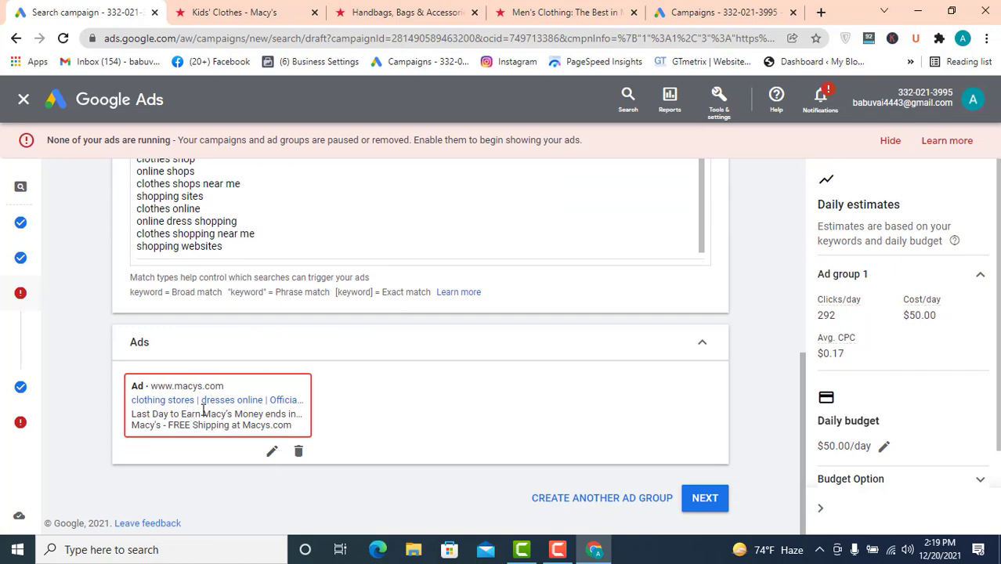
scroll(261, 344, up, 10)
scroll(326, 295, down, 10)
click(272, 451)
scroll(290, 411, down, 3)
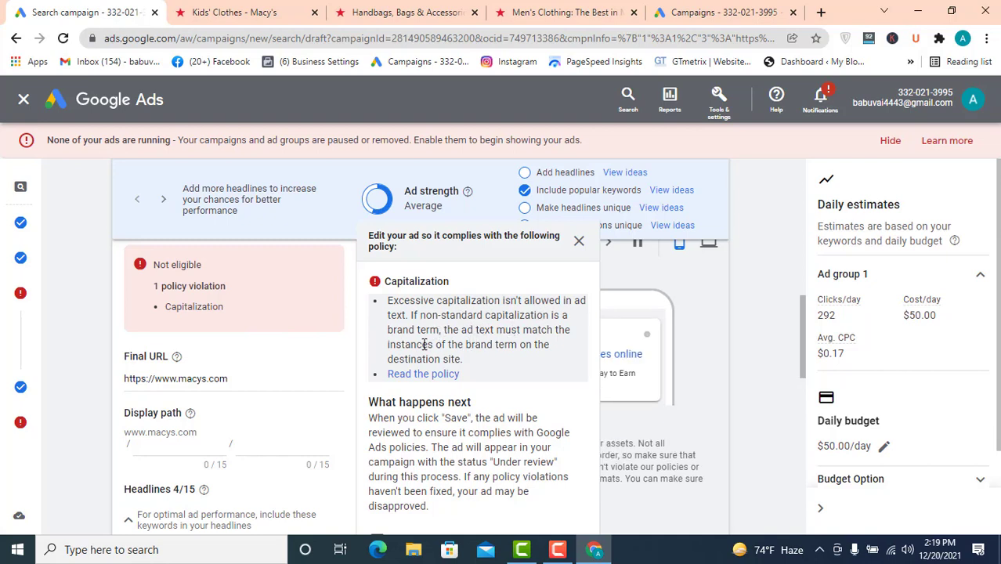
- Examine the ad's capitalization policy violation and its headlines and descriptions
scroll(258, 353, down, 4)
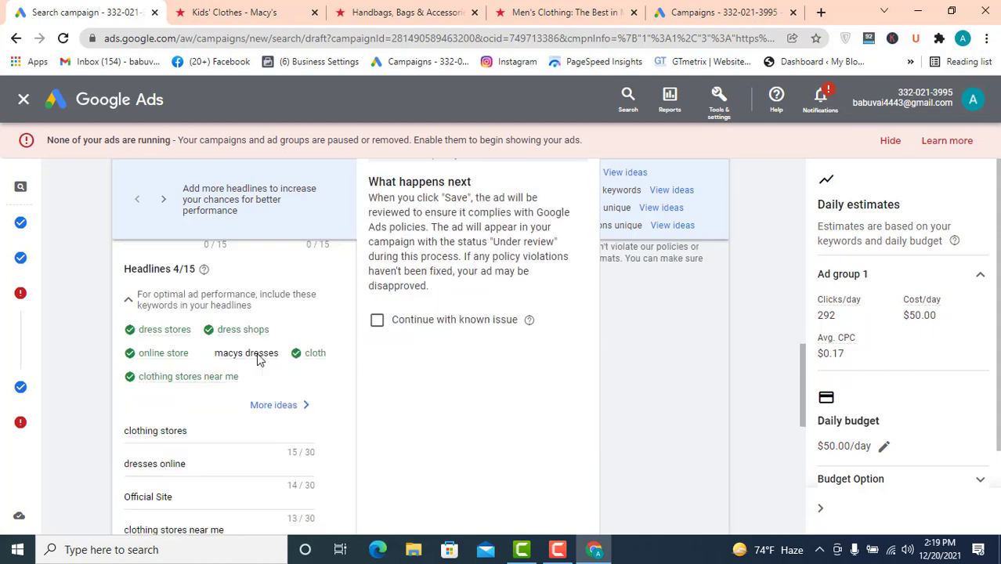
scroll(259, 356, down, 3)
scroll(257, 351, up, 2)
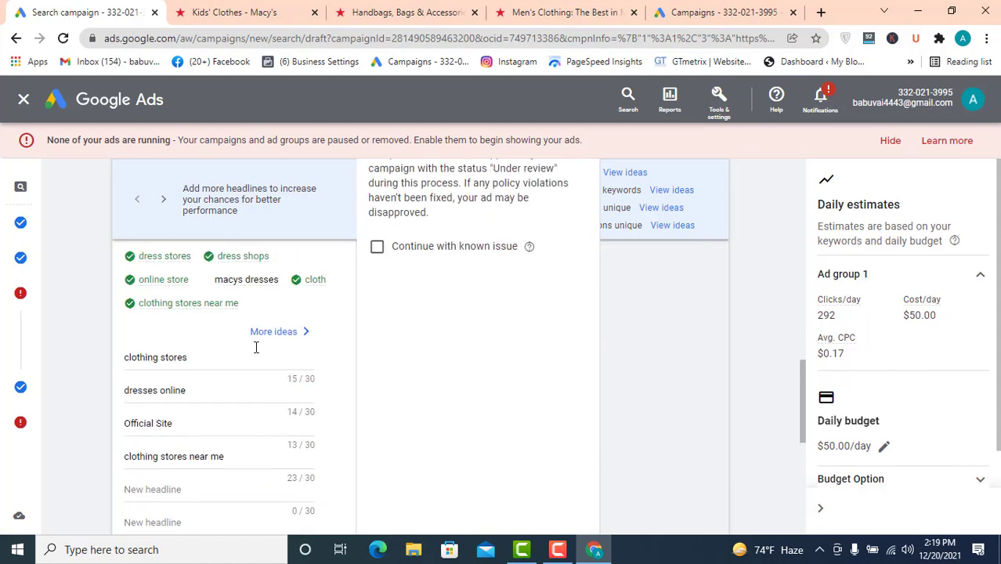
scroll(248, 361, up, 3)
scroll(248, 364, down, 6)
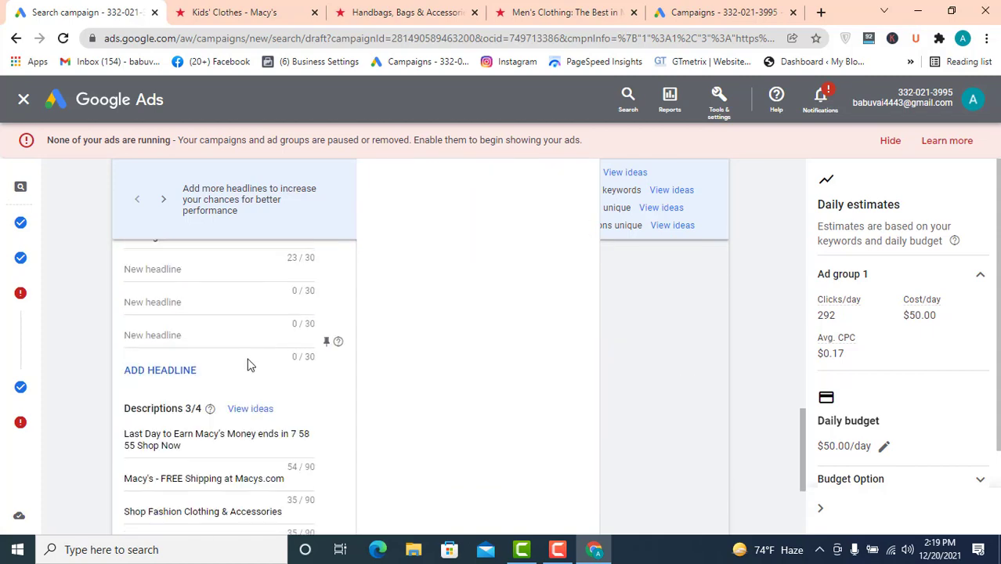
scroll(249, 363, up, 5)
scroll(250, 363, down, 2)
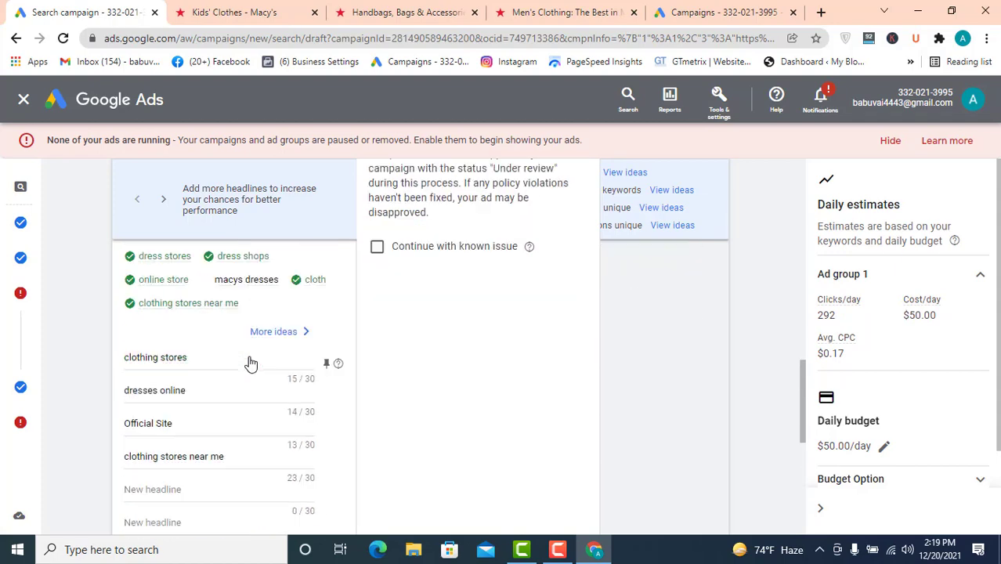
- Capitalize the first headline of the responsive search ad to "Clothing stores"
scroll(222, 398, up, 2)
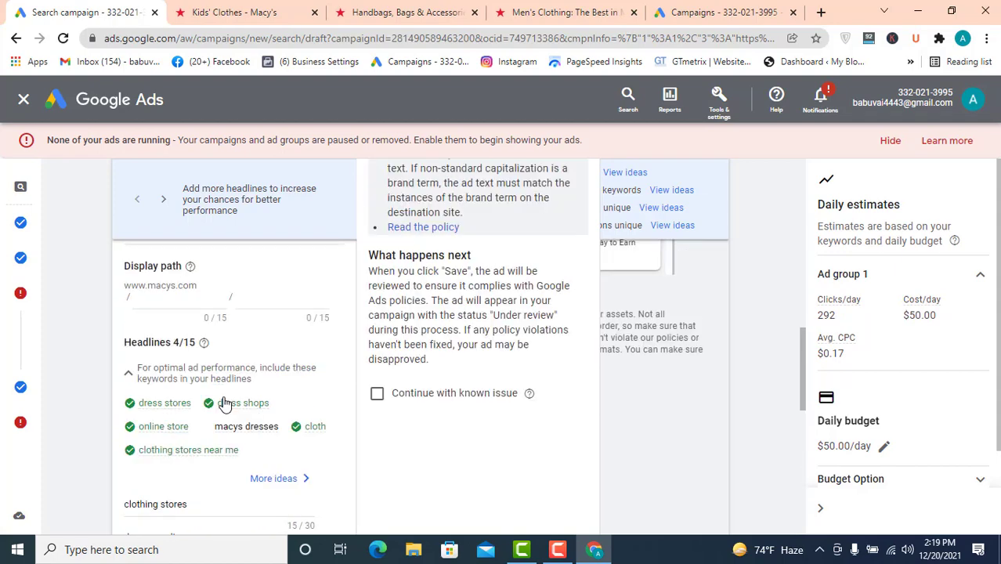
scroll(223, 398, up, 3)
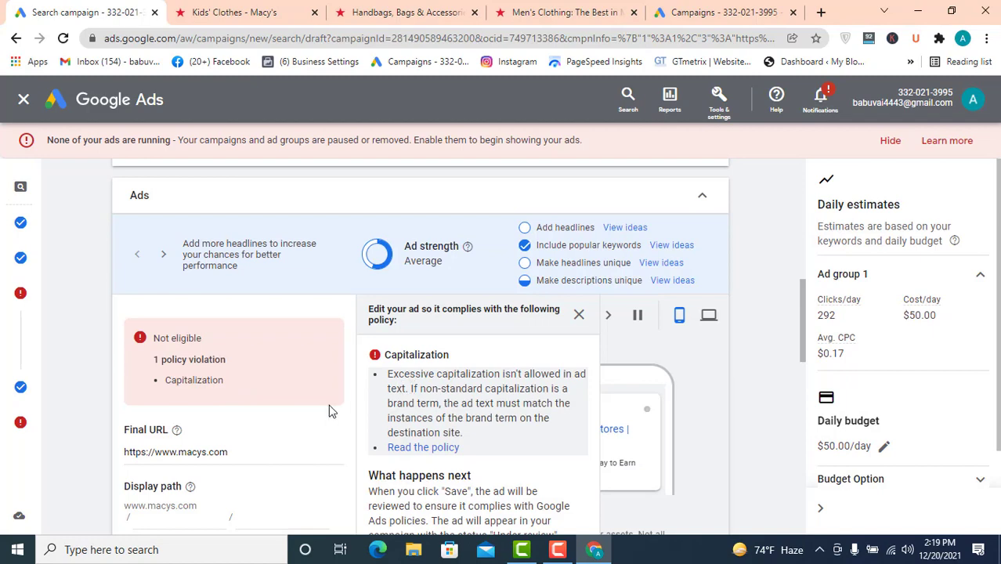
scroll(329, 410, down, 2)
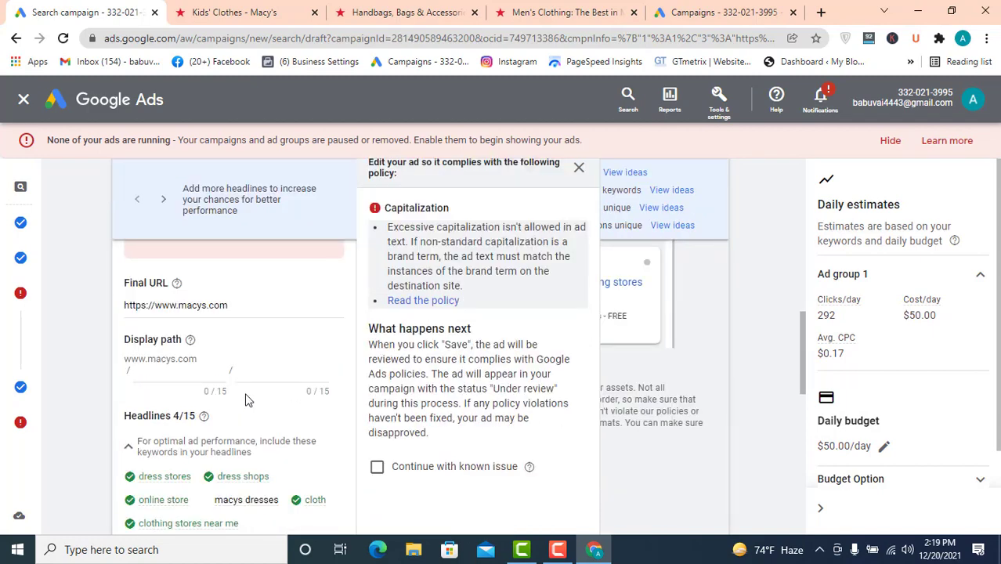
scroll(245, 399, down, 3)
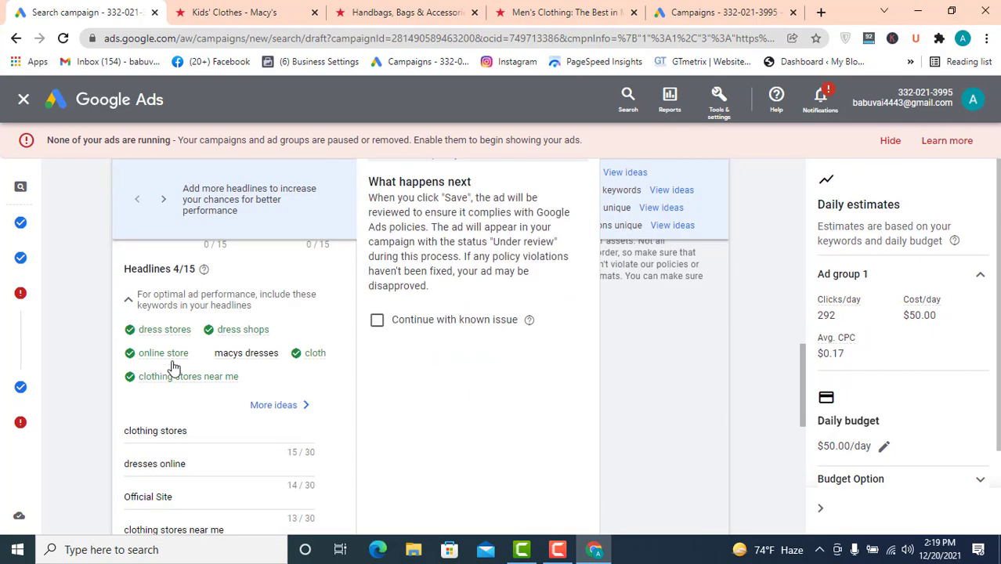
scroll(432, 325, up, 4)
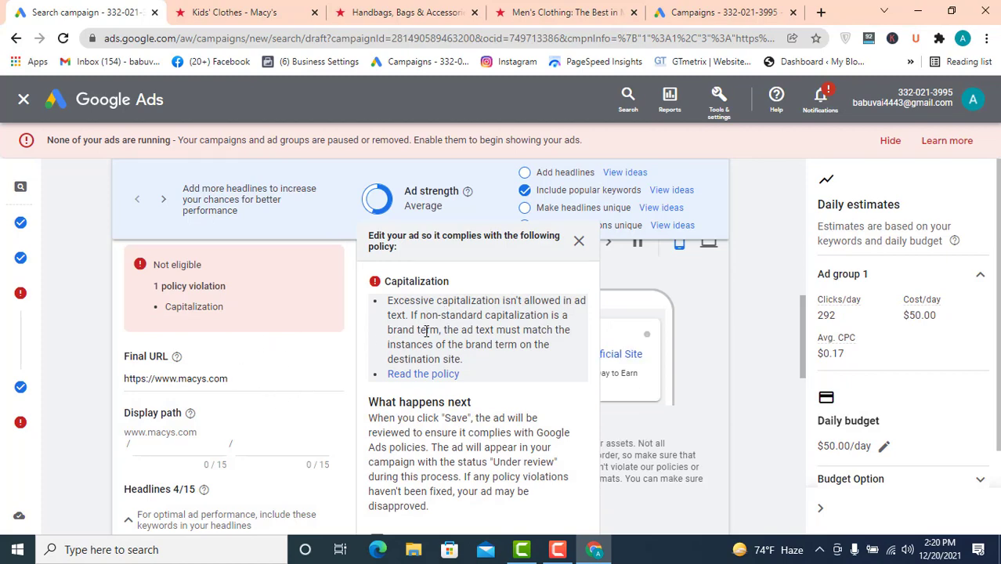
scroll(284, 348, down, 4)
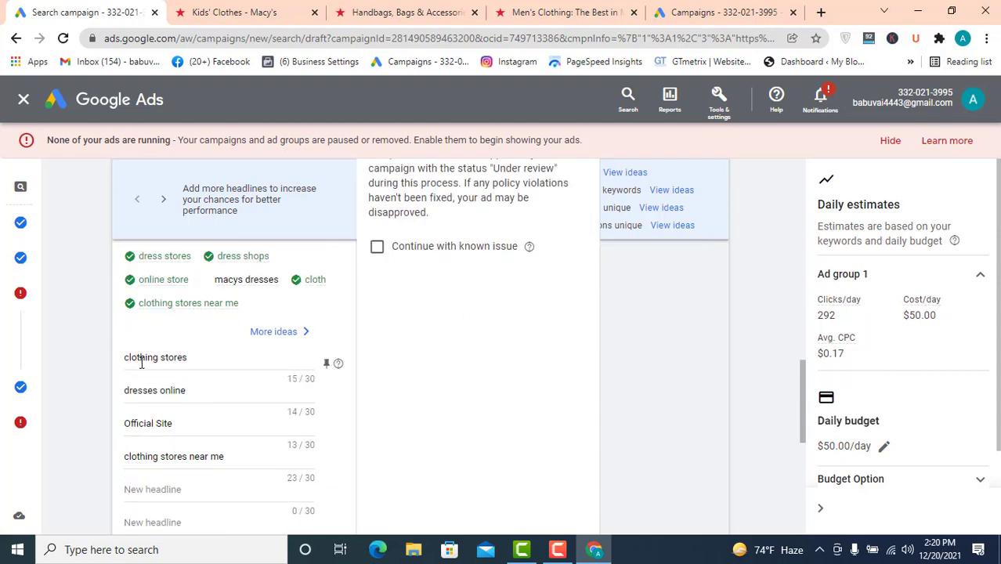
double_click(141, 358)
drag(130, 359, 117, 362)
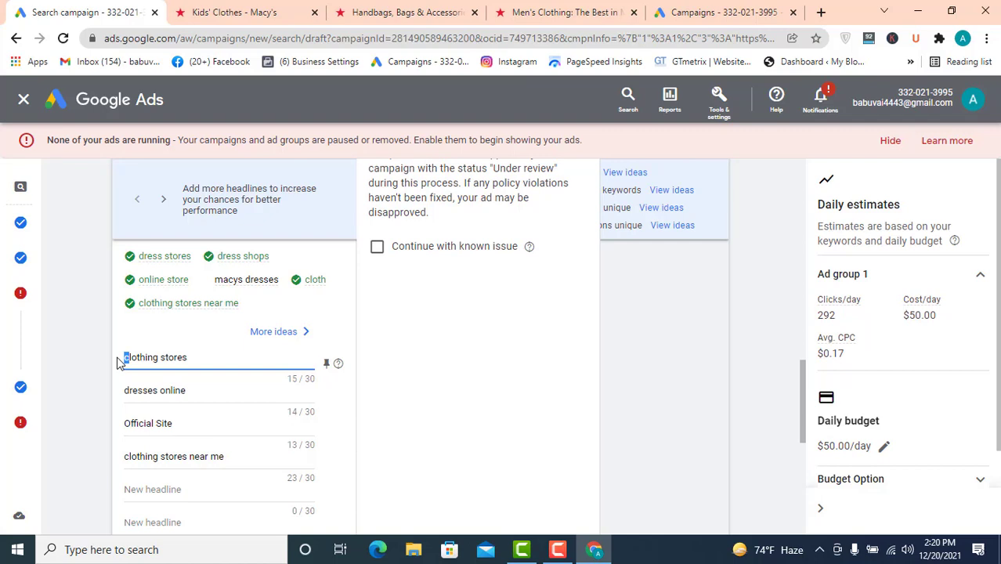
text(C)
- Change the second headline to "Cresses online" and capitalize the fourth headline to "Clothing stores near me"
click(132, 389)
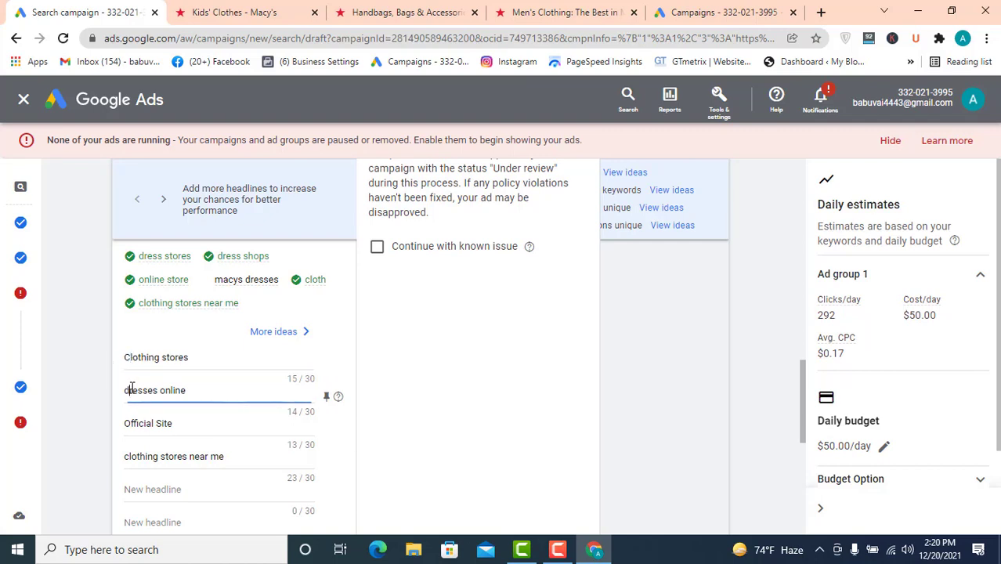
drag(131, 389, 120, 393)
click(118, 394)
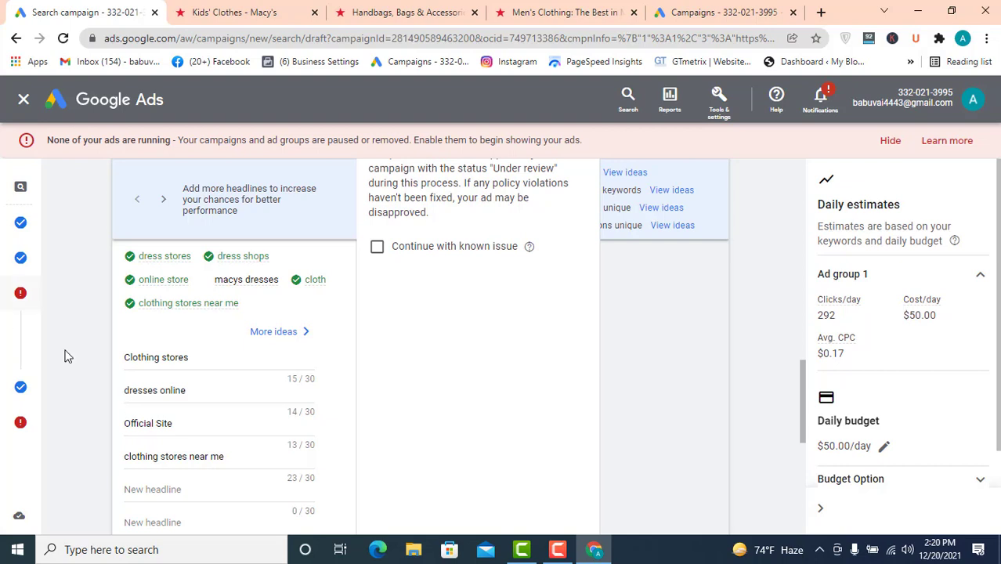
drag(131, 390, 126, 390)
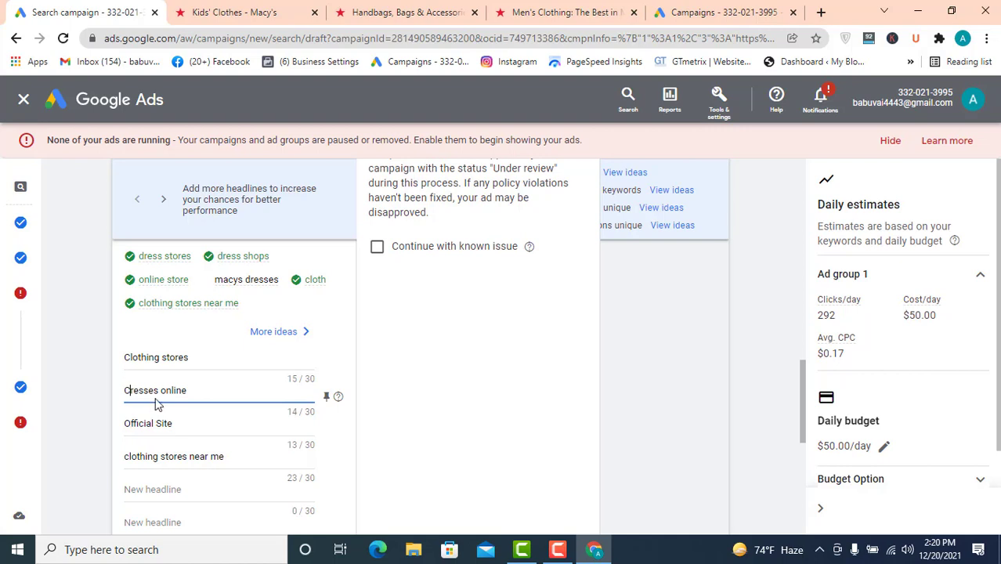
key(BackSpace)
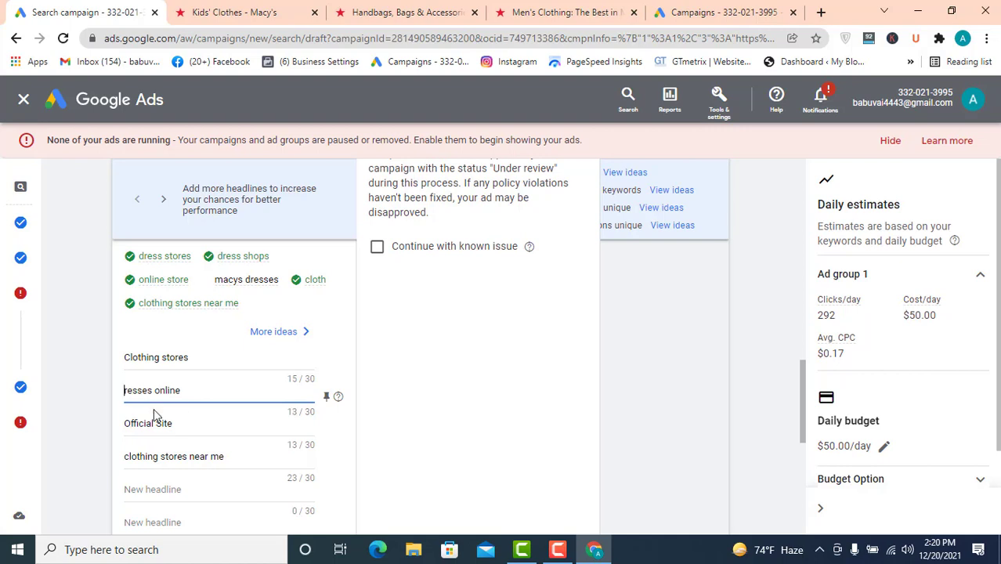
text(C)
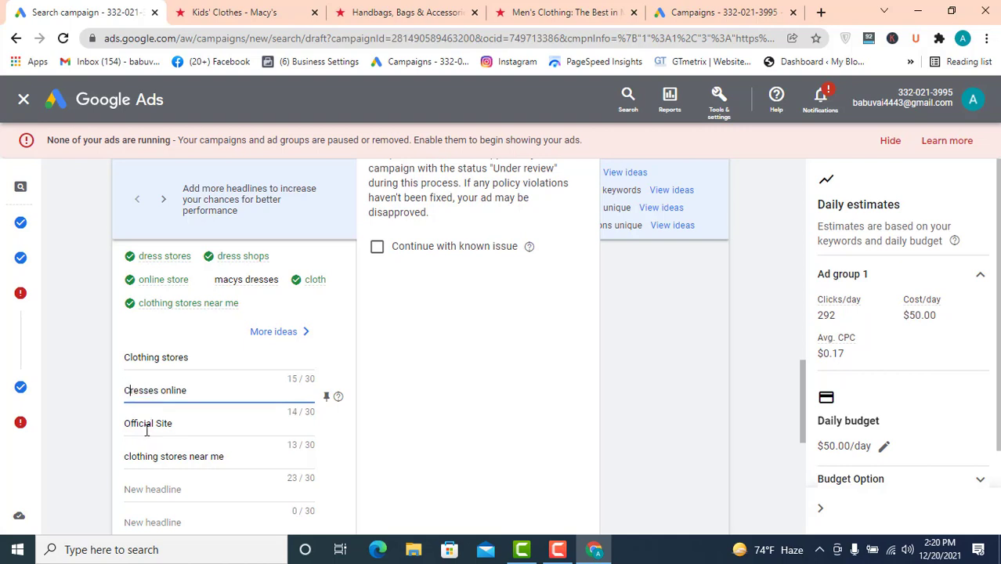
drag(130, 456, 119, 465)
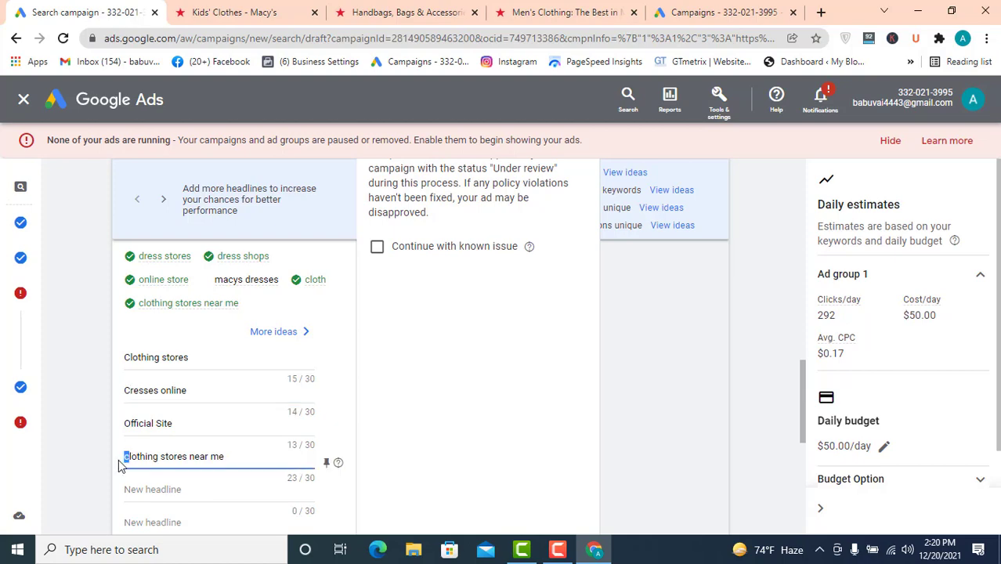
text(C)
- Expand the ad URL options and enable a different final URL for mobile
scroll(114, 439, down, 5)
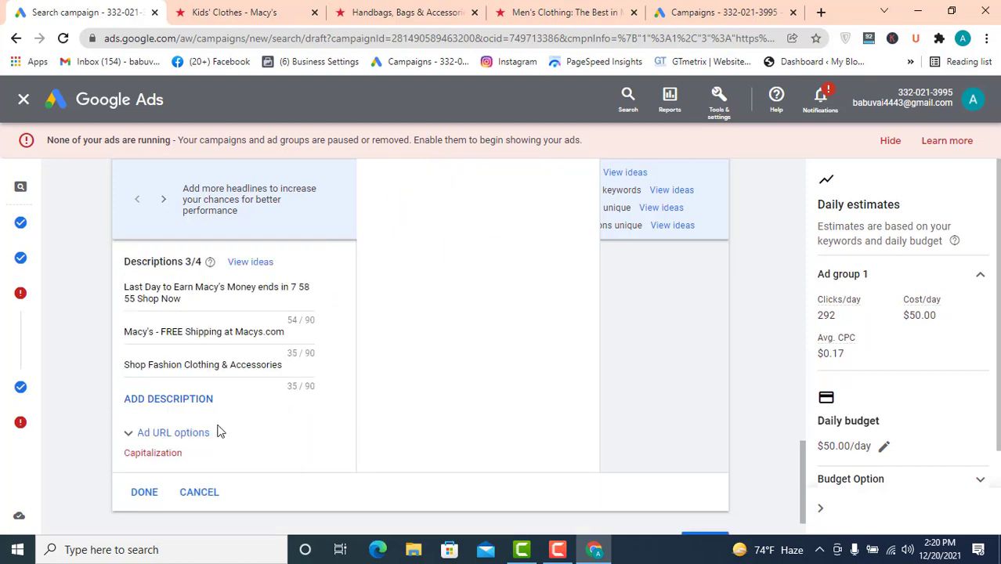
click(133, 432)
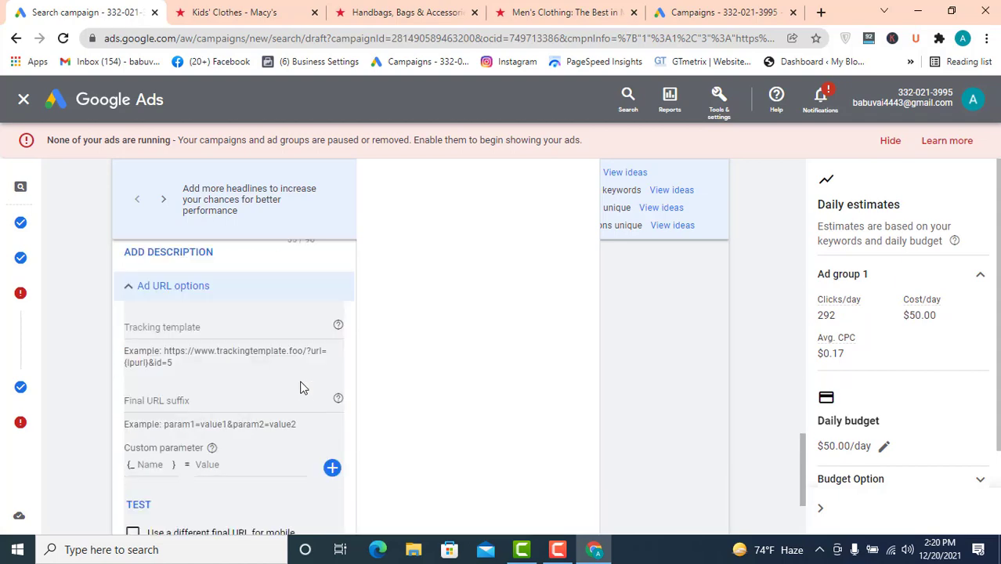
scroll(302, 387, down, 2)
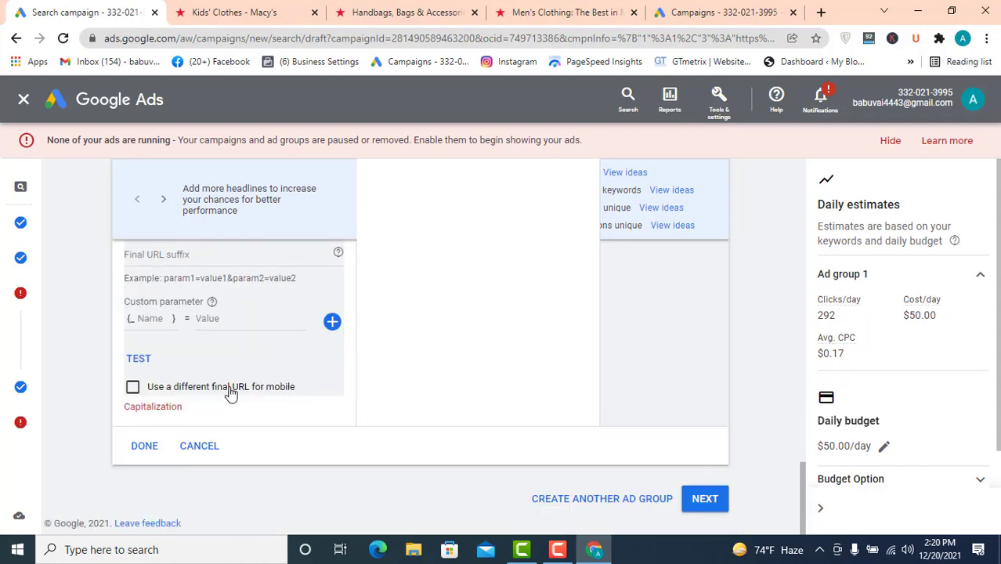
scroll(249, 382, up, 1)
scroll(249, 383, down, 1)
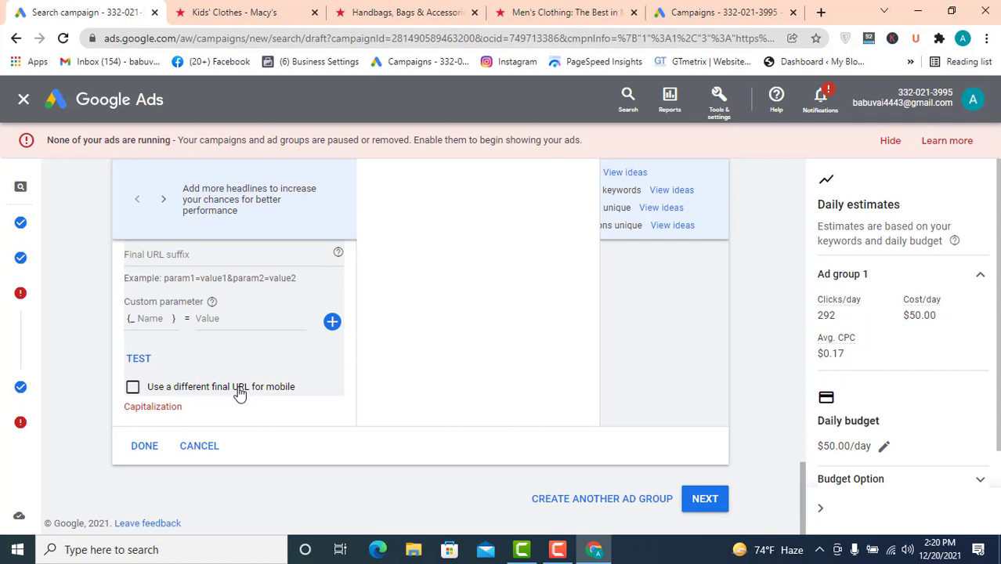
click(133, 387)
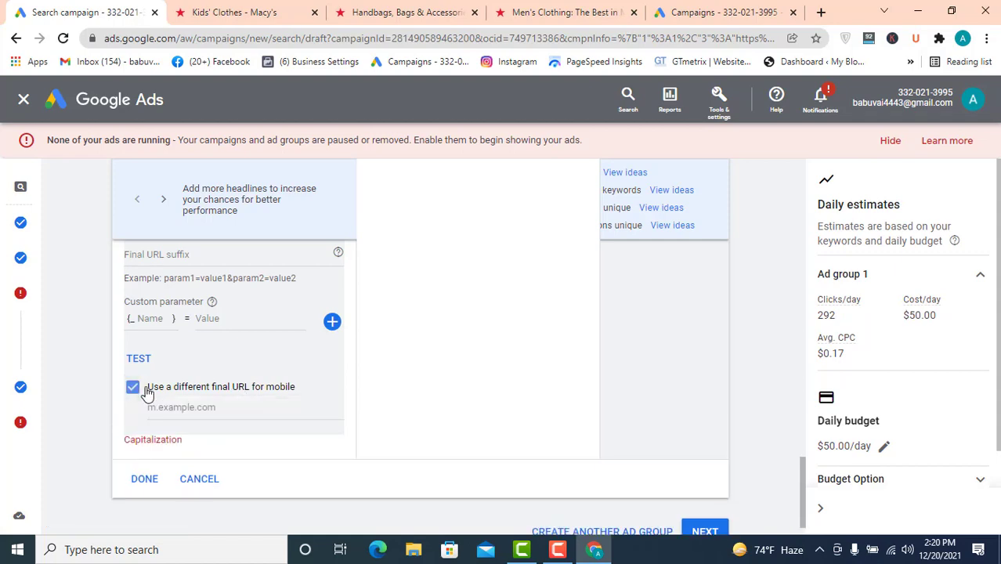
- Finish editing the responsive search ad
click(192, 410)
scroll(207, 396, up, 2)
scroll(207, 396, down, 2)
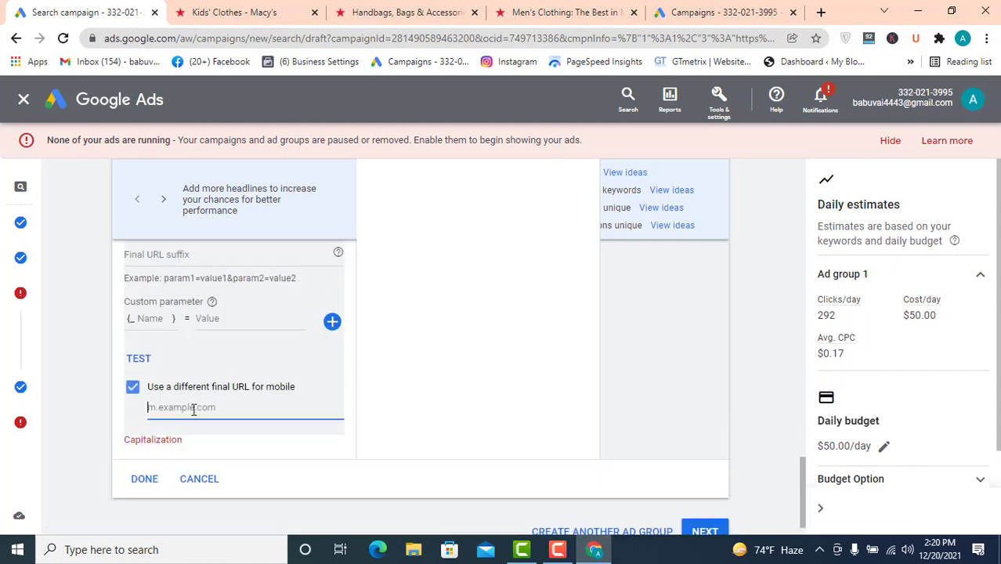
click(146, 485)
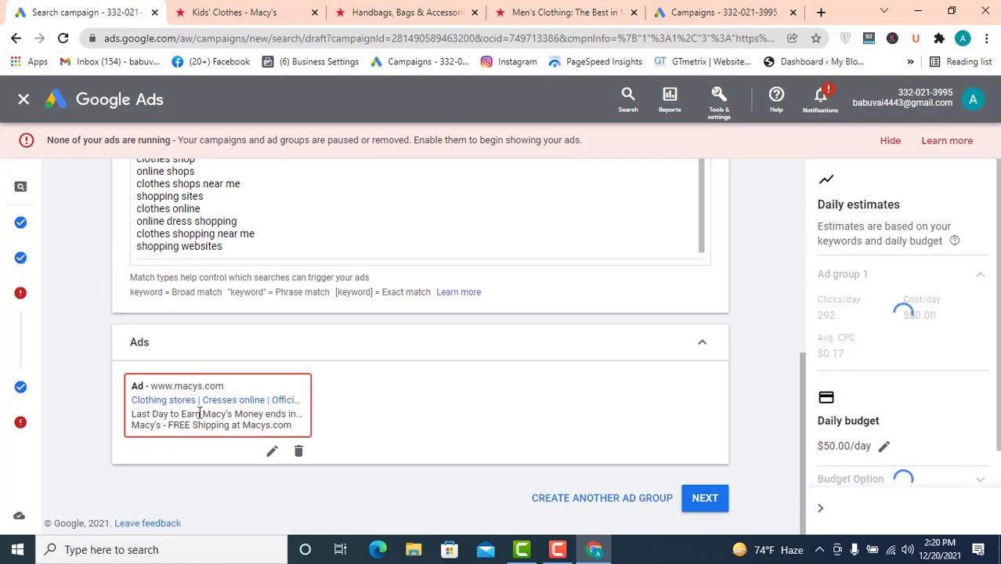
- Reopen the responsive search ad and review the keyword list and the ad's capitalization policy notice
click(272, 451)
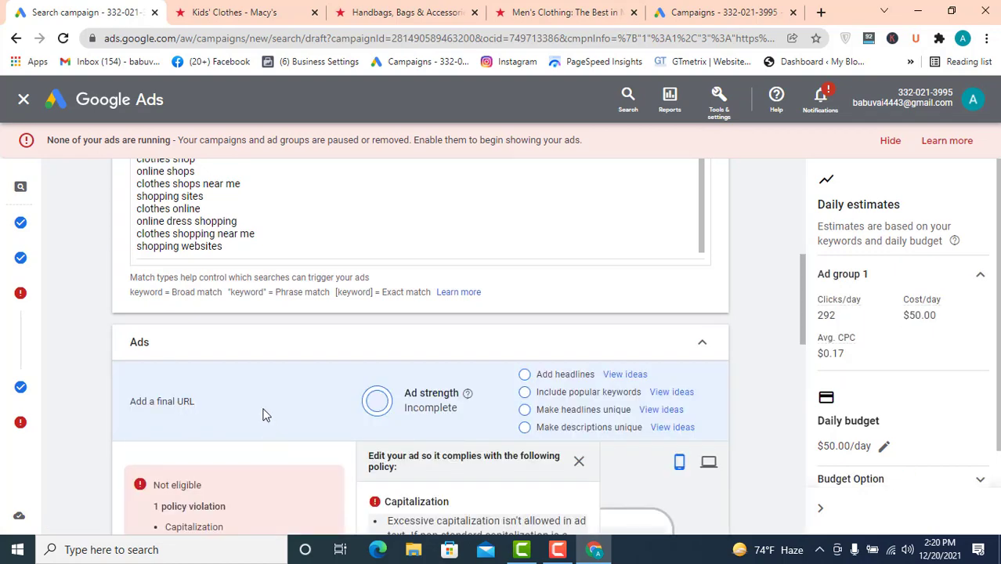
scroll(266, 415, down, 2)
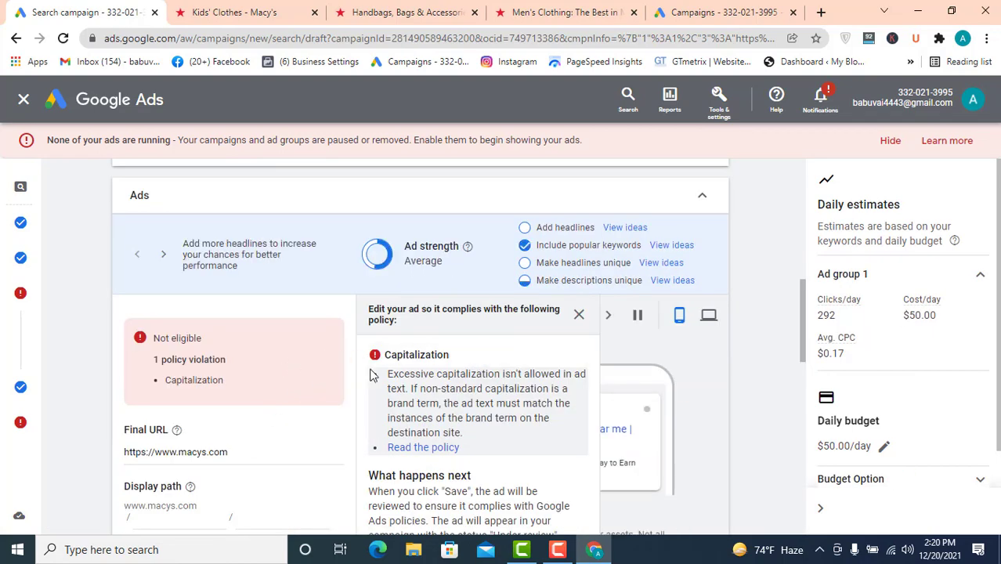
scroll(280, 357, down, 1)
scroll(280, 355, up, 8)
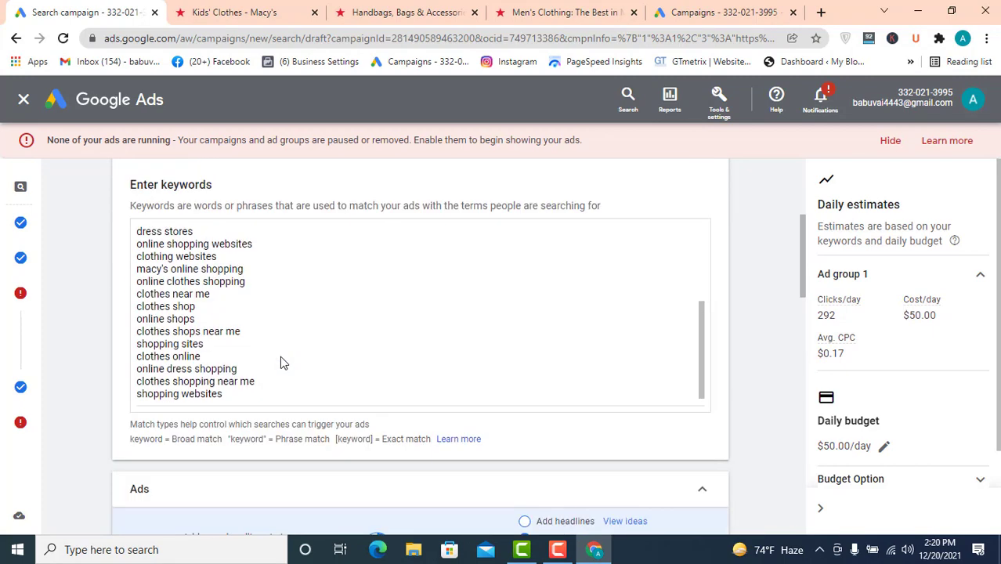
scroll(234, 317, up, 3)
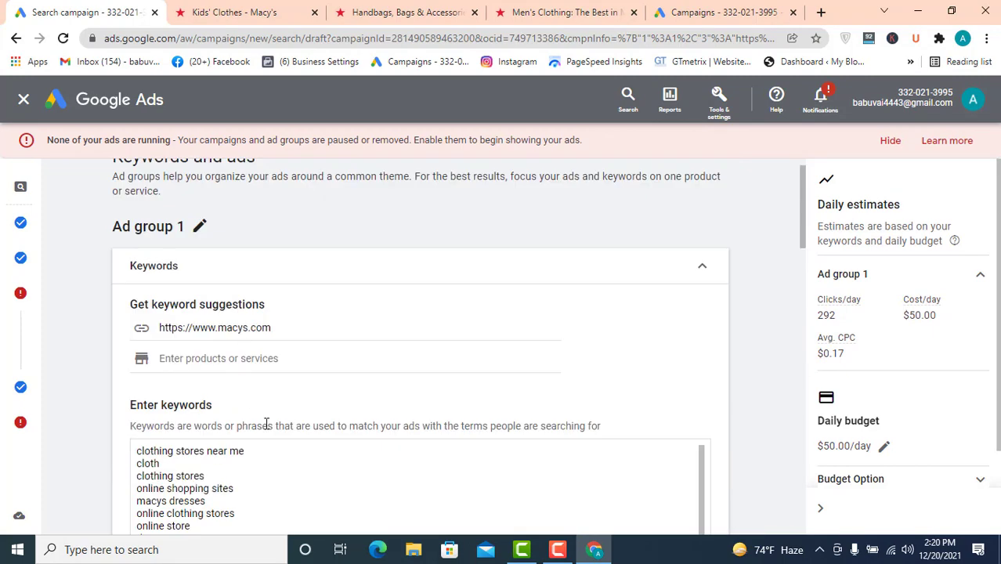
scroll(266, 423, down, 1)
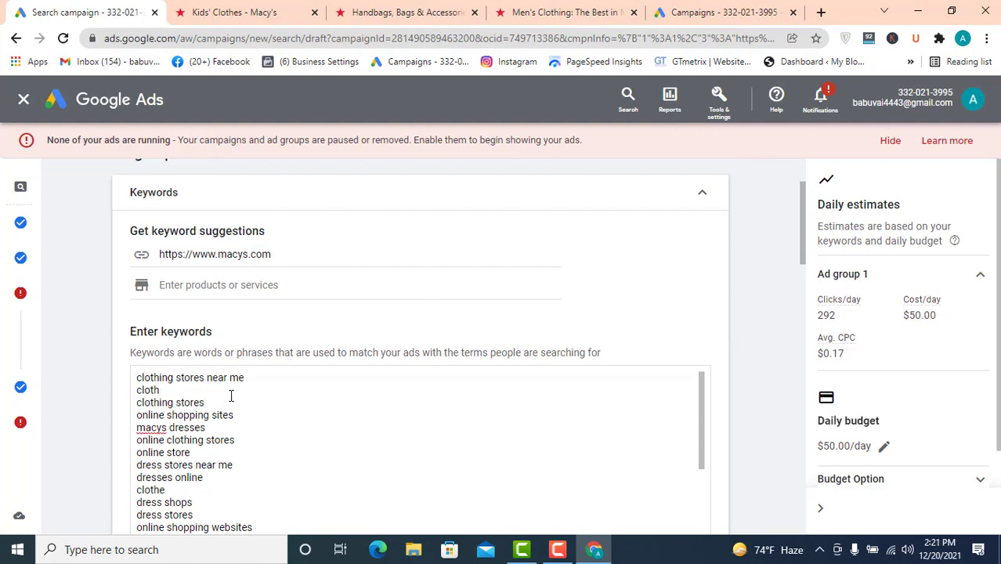
scroll(259, 396, down, 10)
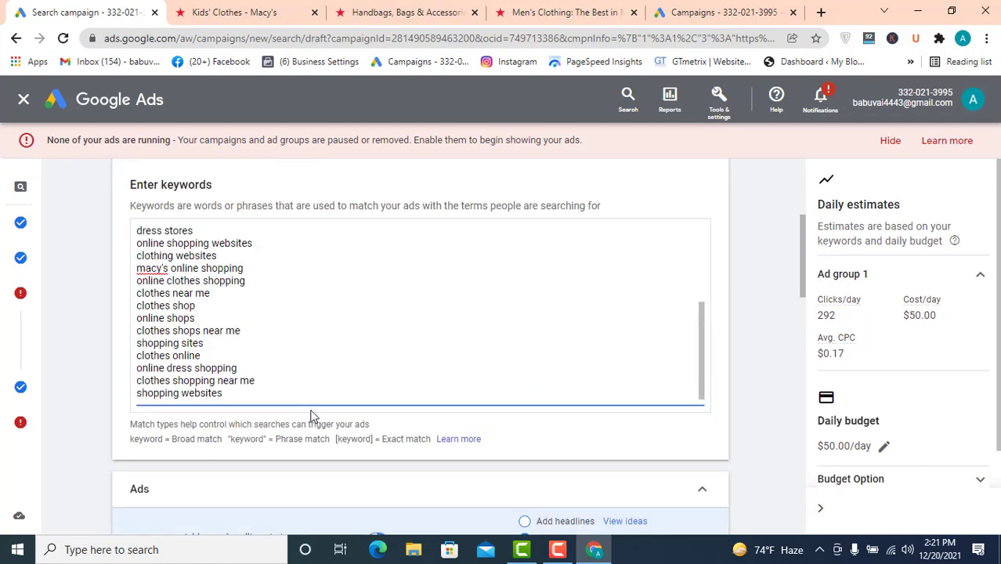
scroll(472, 358, down, 2)
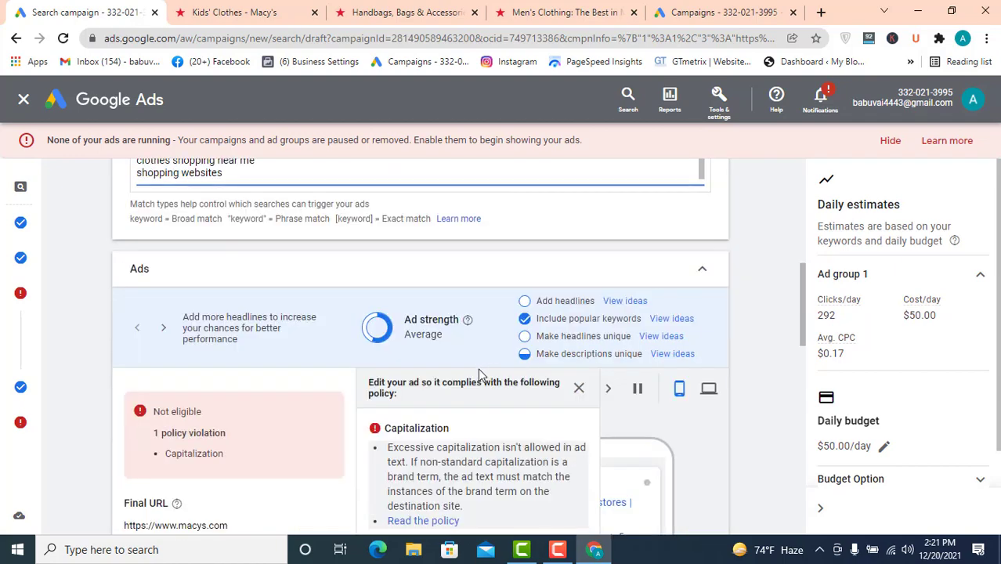
scroll(478, 368, down, 3)
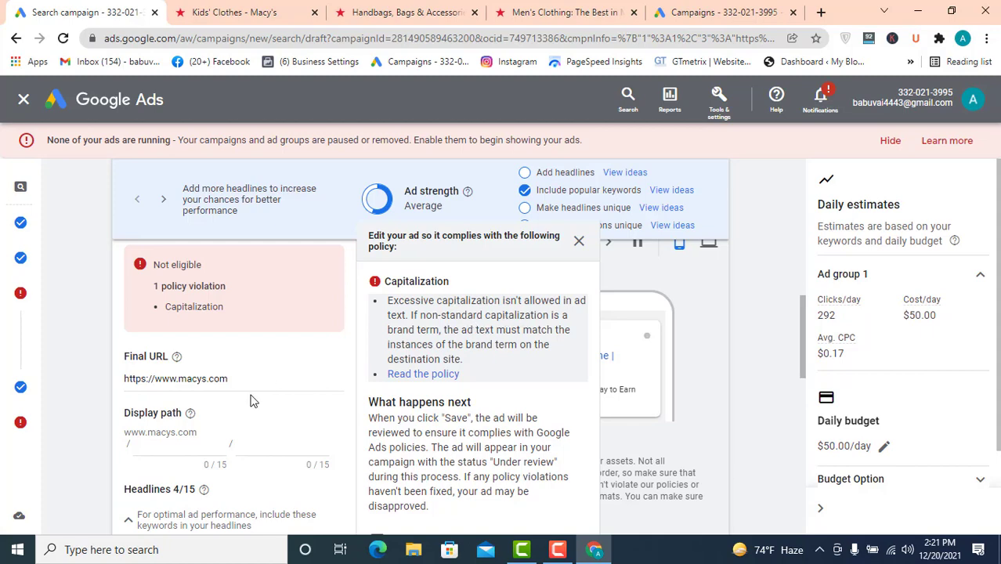
scroll(251, 395, down, 6)
scroll(249, 383, up, 4)
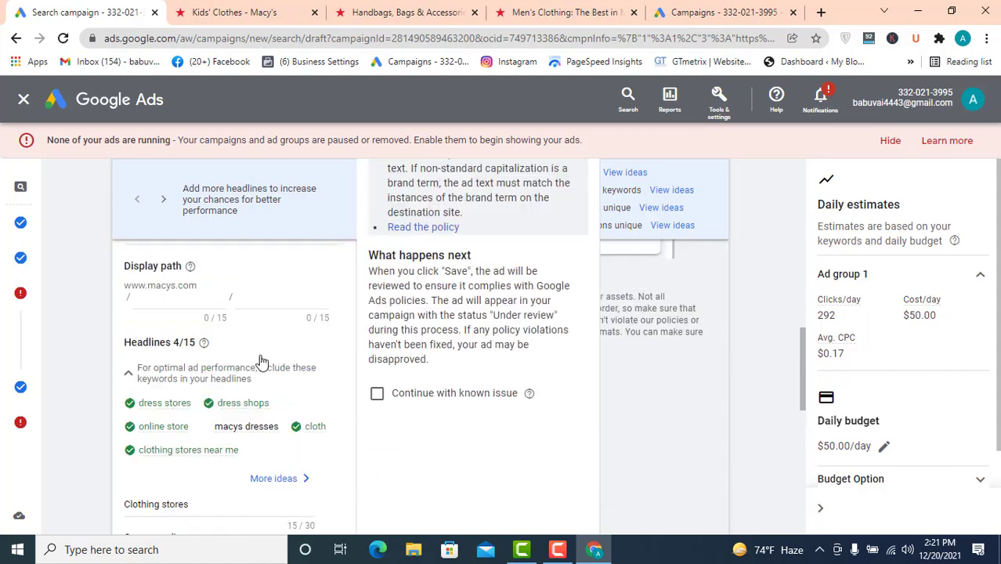
- Expand the ad URL options again and enable a different final URL for mobile
scroll(261, 361, down, 3)
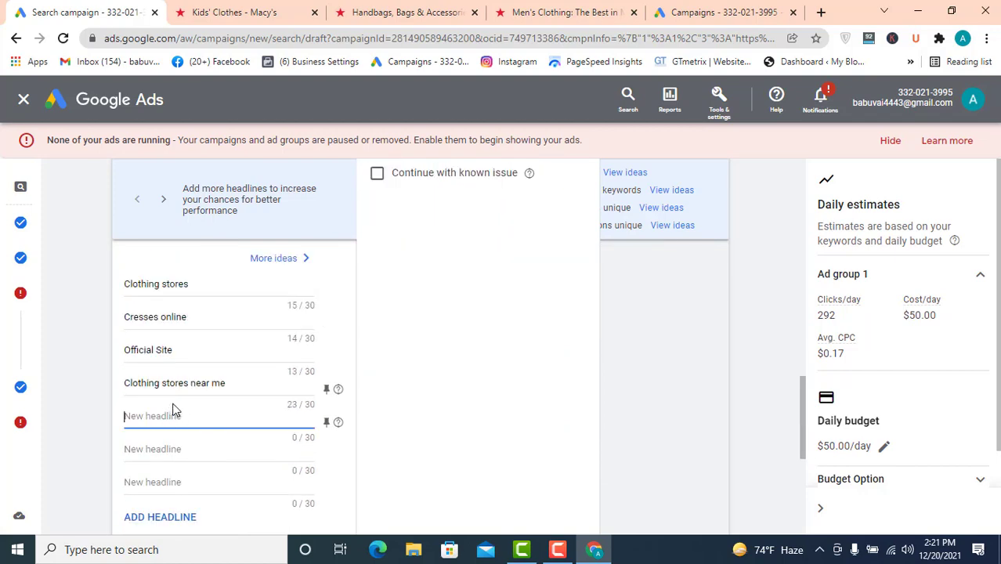
scroll(239, 386, down, 5)
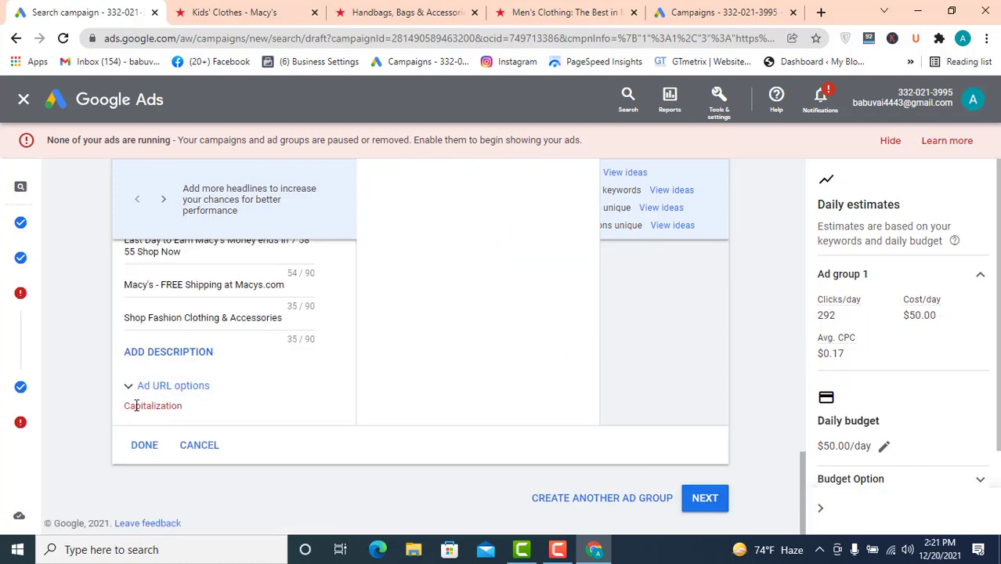
click(219, 393)
scroll(220, 409, down, 2)
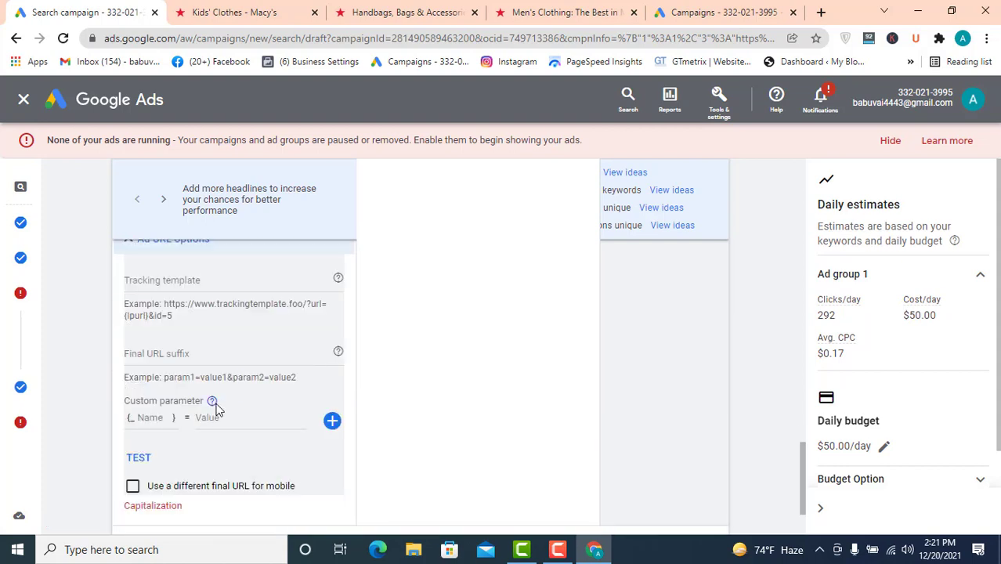
click(133, 487)
scroll(453, 424, down, 2)
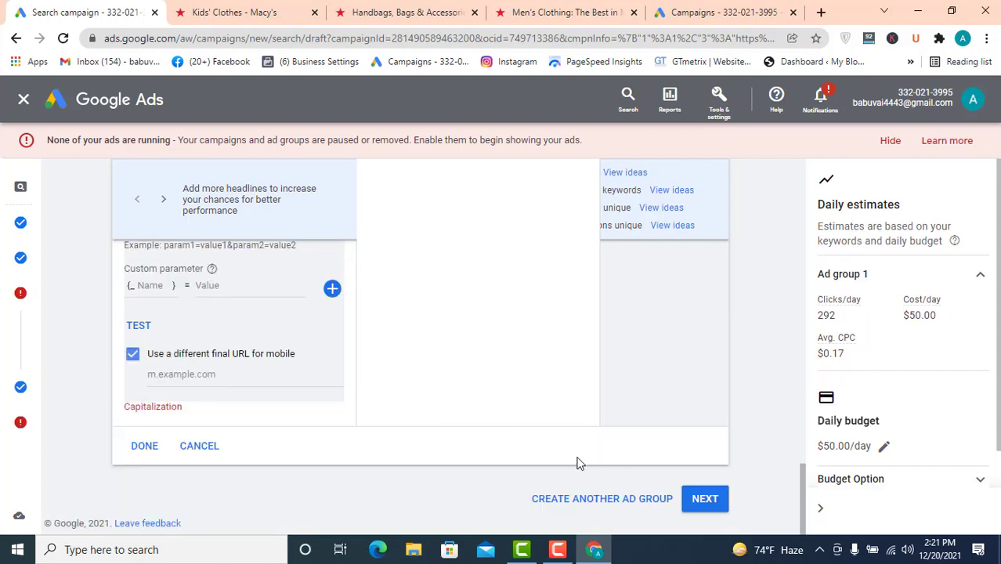
click(223, 379)
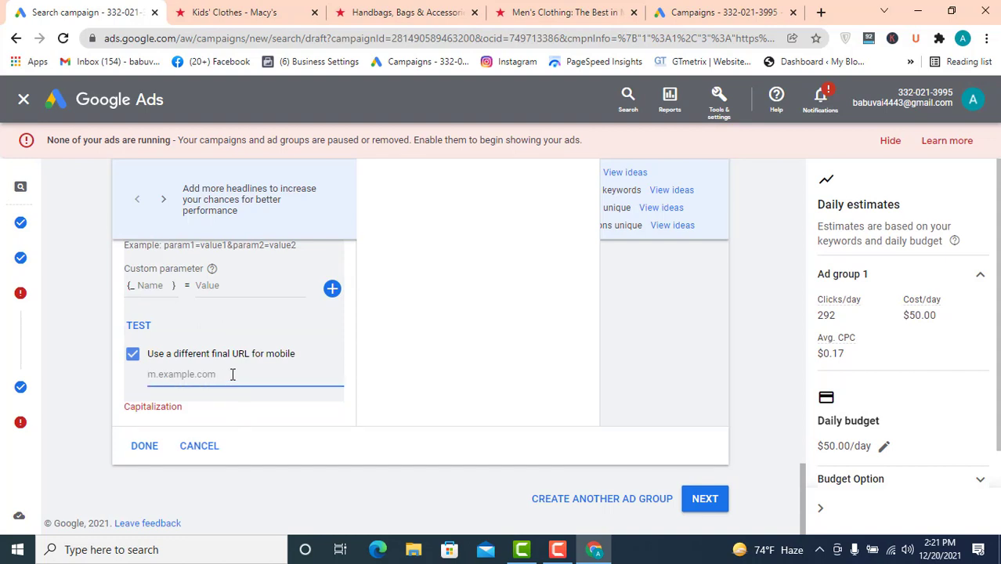
key(ctrl+v)
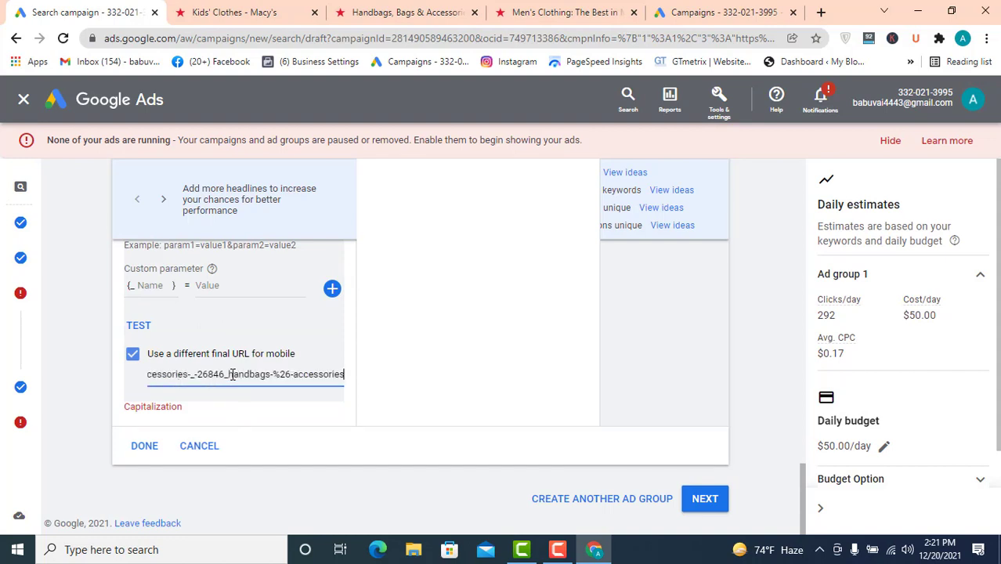
key(ctrl+z)
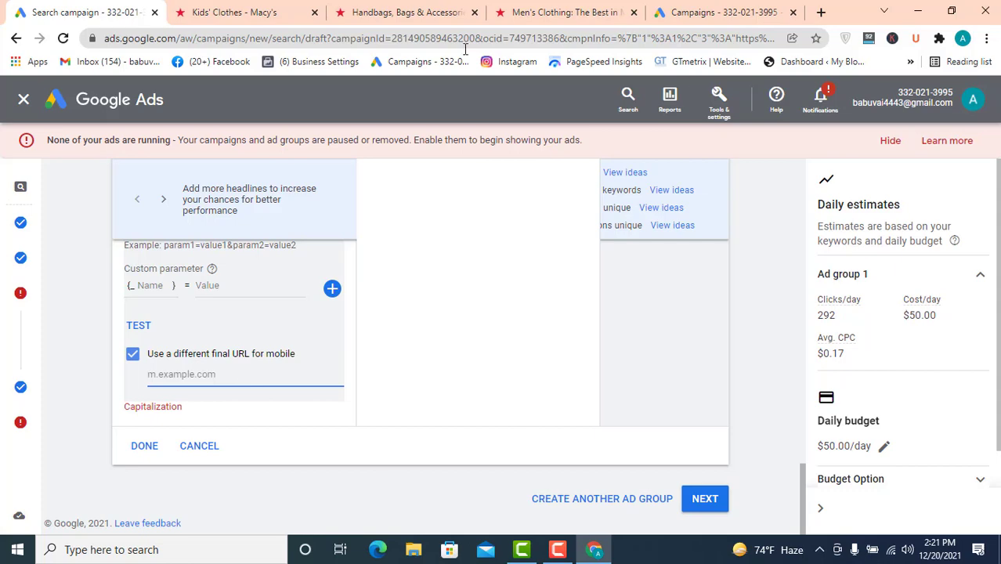
- Copy the macys.com address from the Kids' Clothes tab and paste it as the ad's mobile final URL
click(228, 12)
click(163, 38)
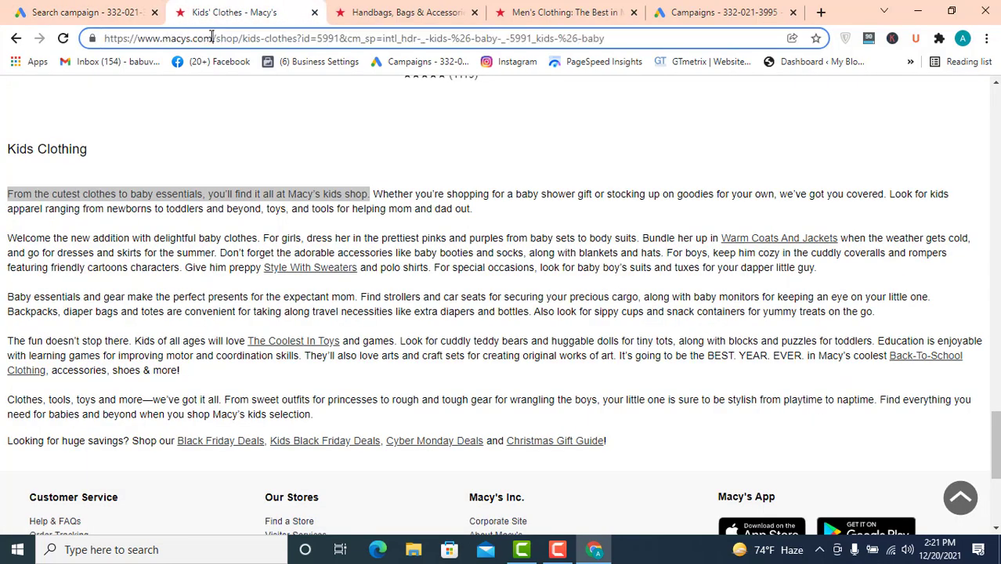
drag(212, 38, 33, 49)
key(ctrl+x)
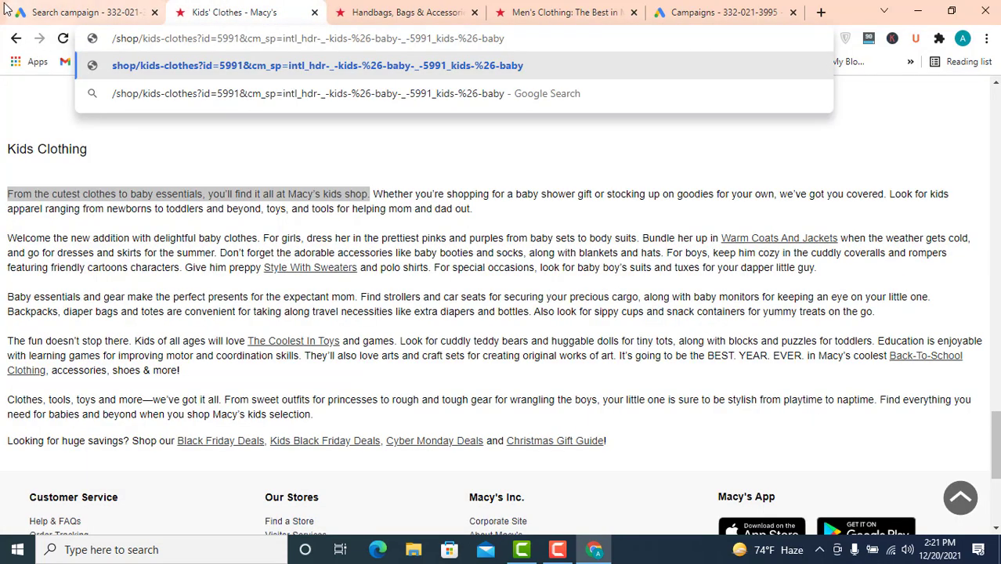
click(26, 10)
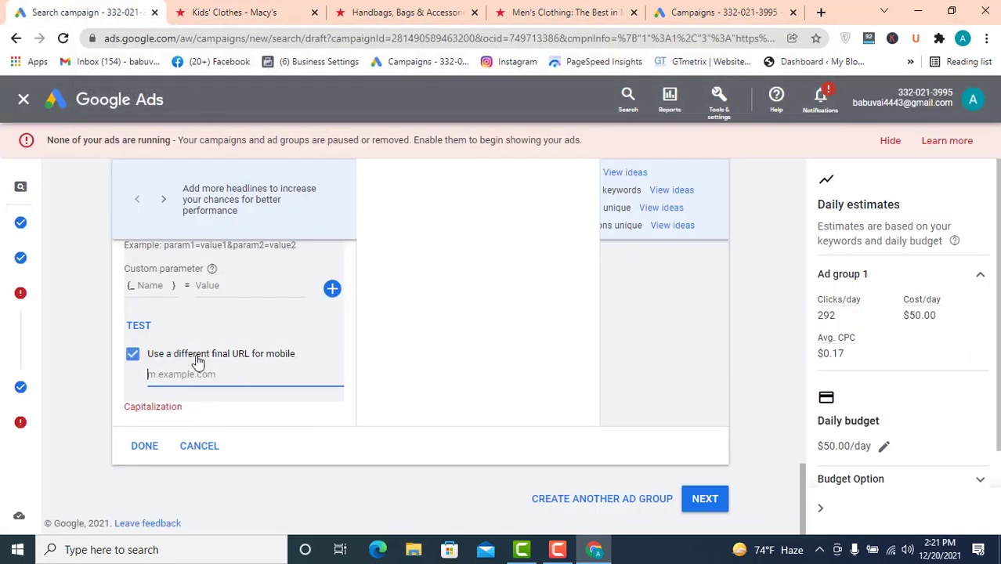
key(ctrl+v)
- Continue past the extensions step to the campaign review page
click(707, 507)
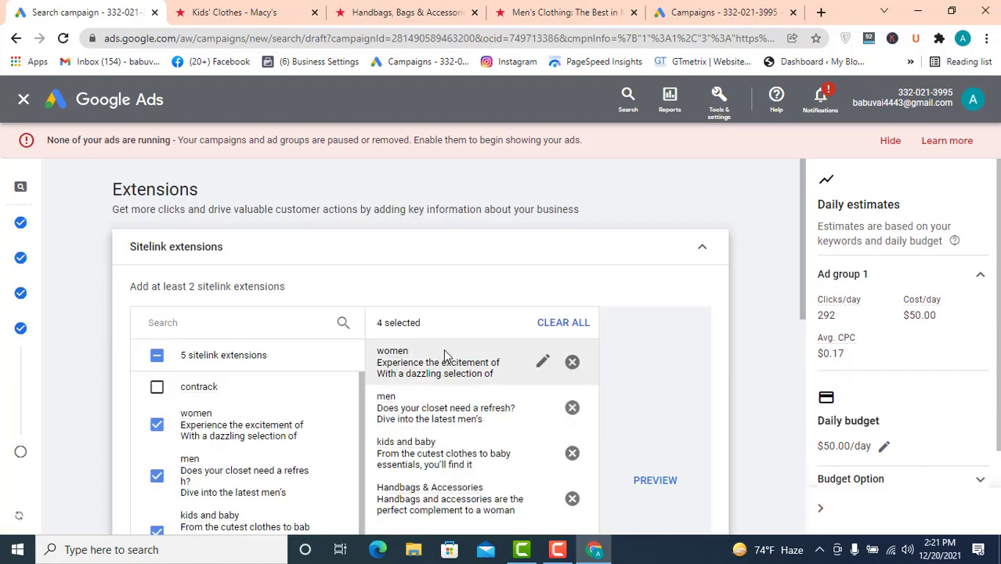
scroll(641, 326, down, 5)
scroll(671, 365, down, 3)
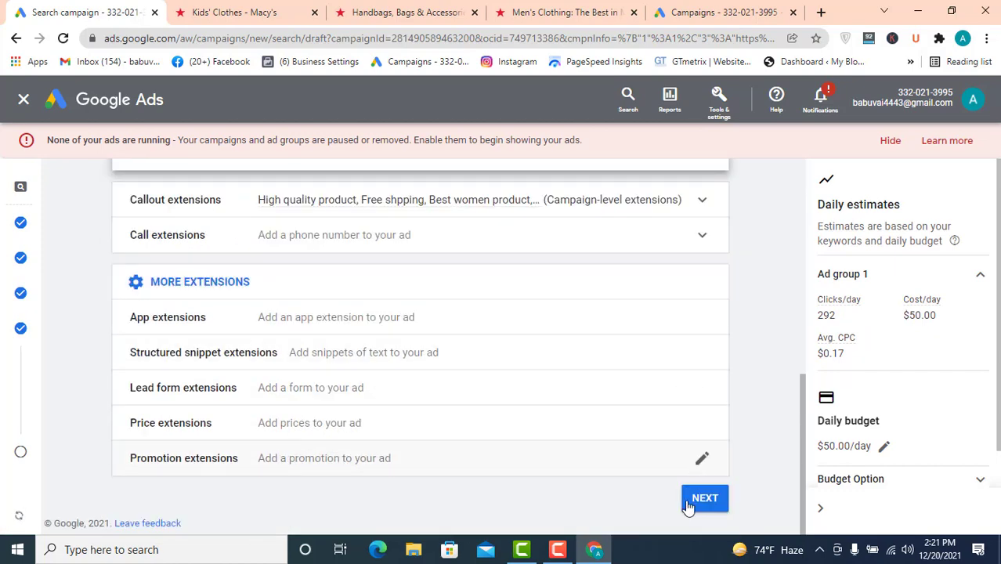
click(707, 500)
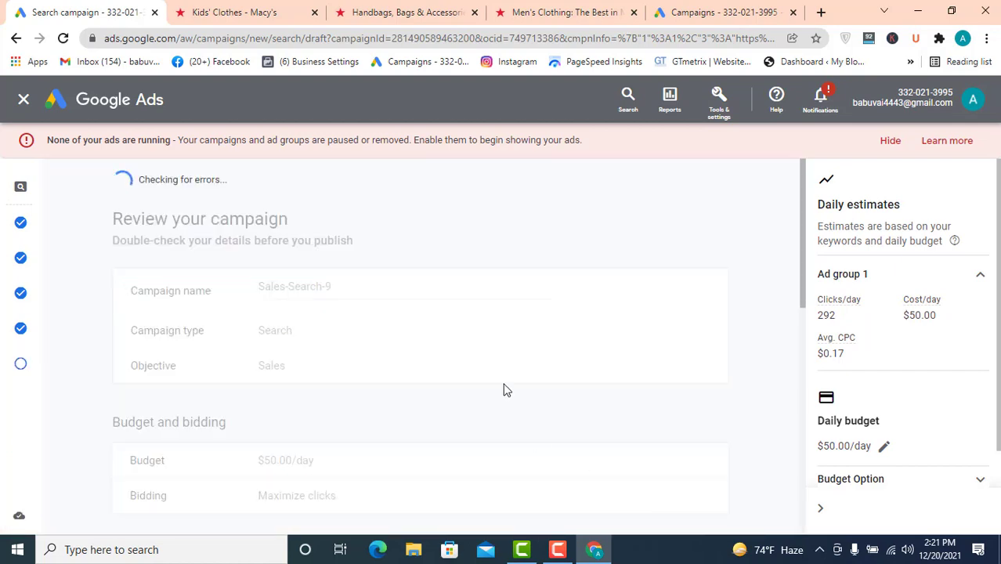
- Return to Keywords and ads, reopen the responsive search ad, review its URL options and finish editing
mouse_move(23, 333)
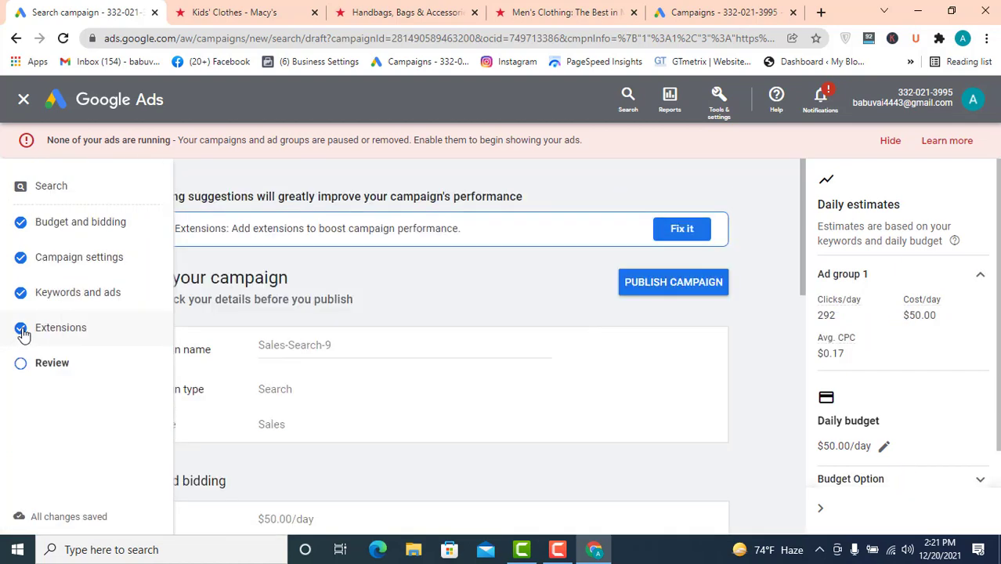
click(100, 296)
scroll(404, 351, down, 4)
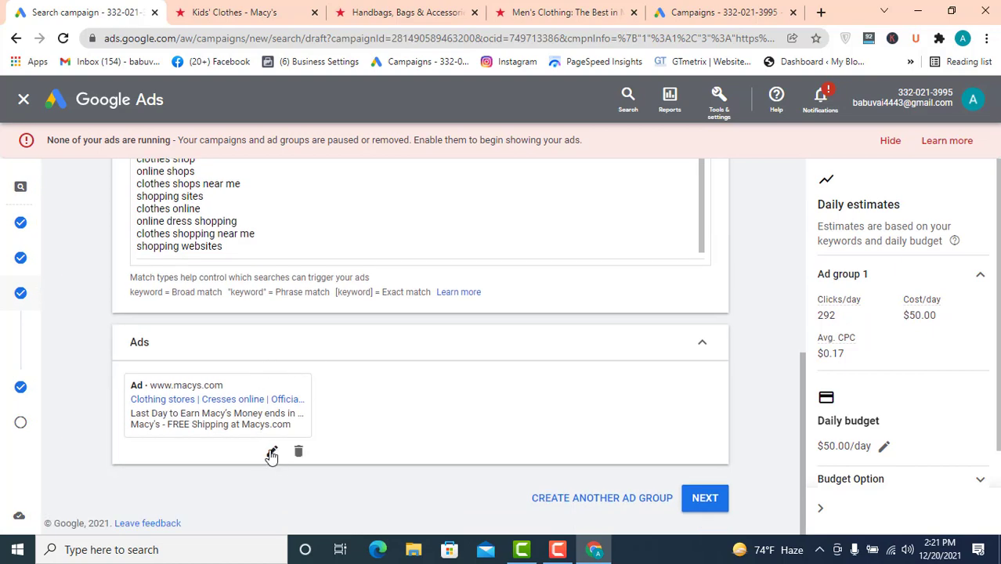
click(271, 450)
scroll(249, 355, down, 3)
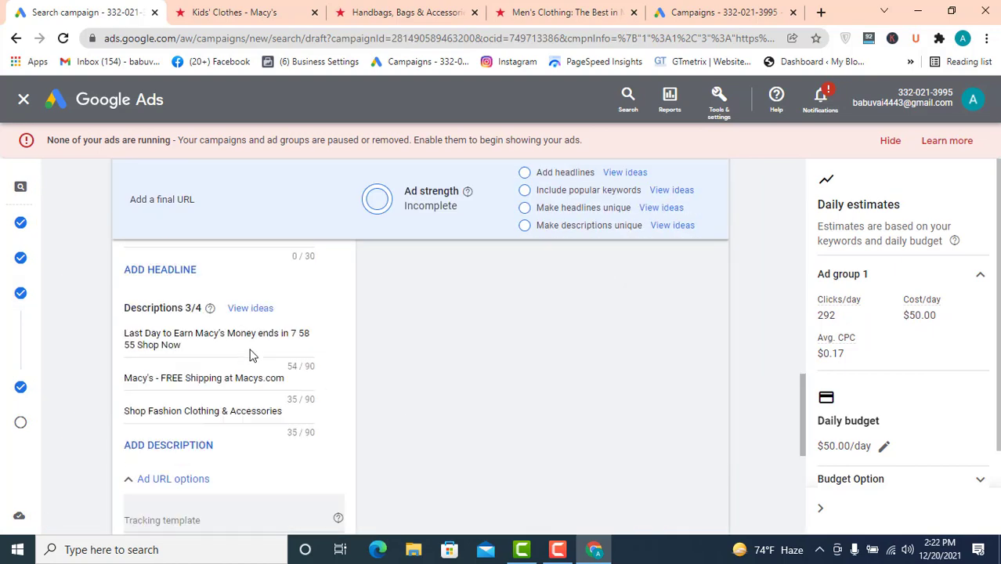
scroll(200, 431, up, 1)
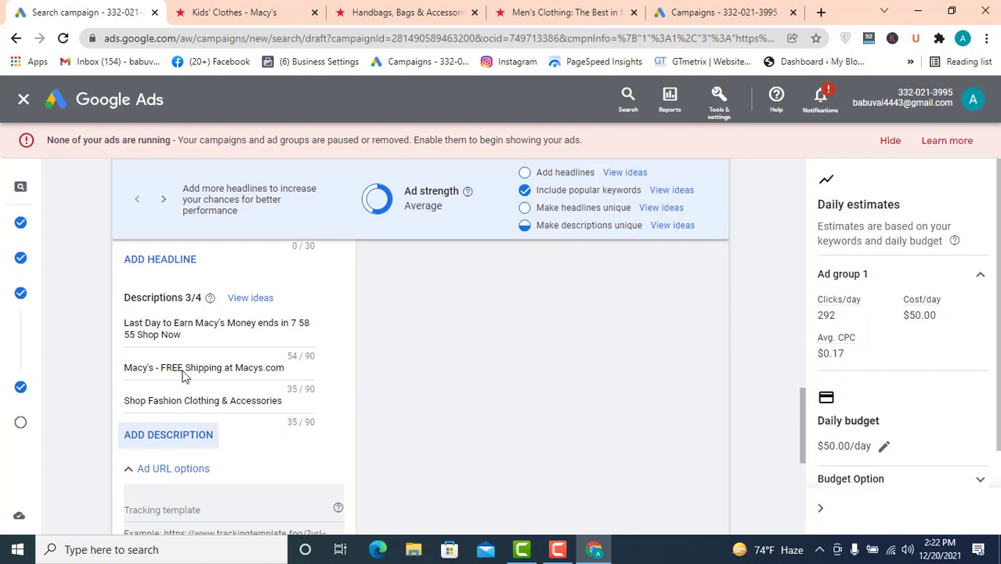
scroll(198, 442, down, 2)
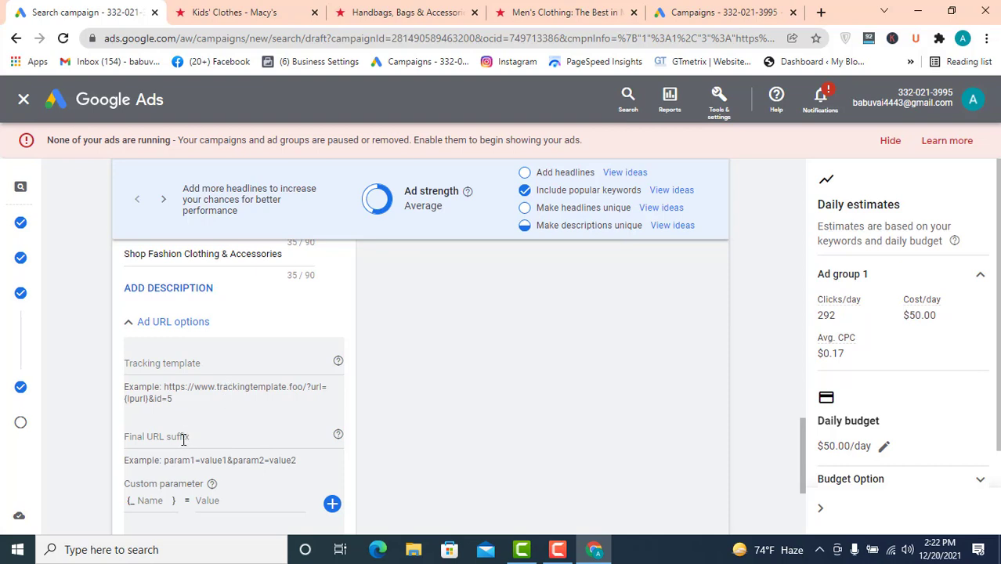
scroll(429, 313, down, 3)
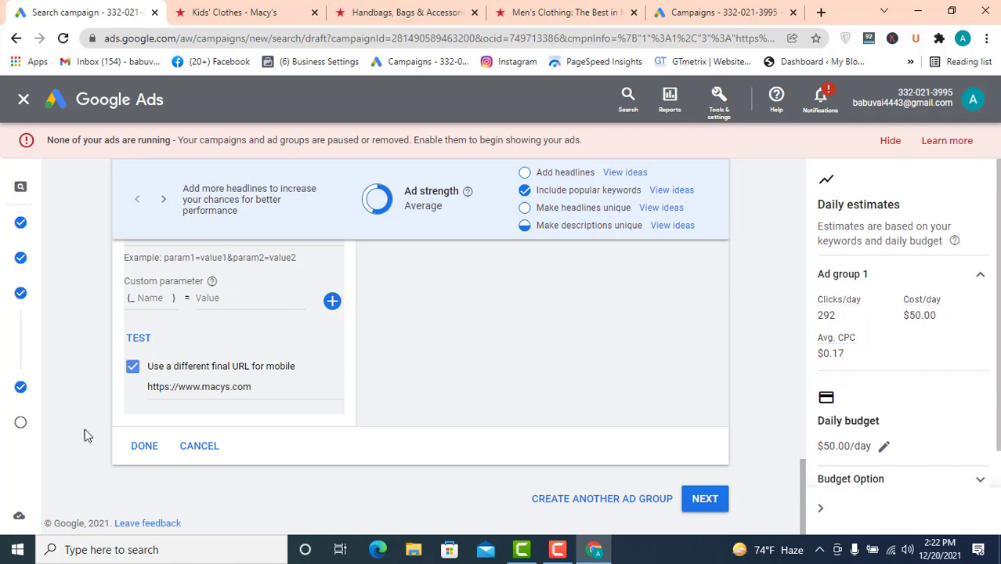
click(147, 447)
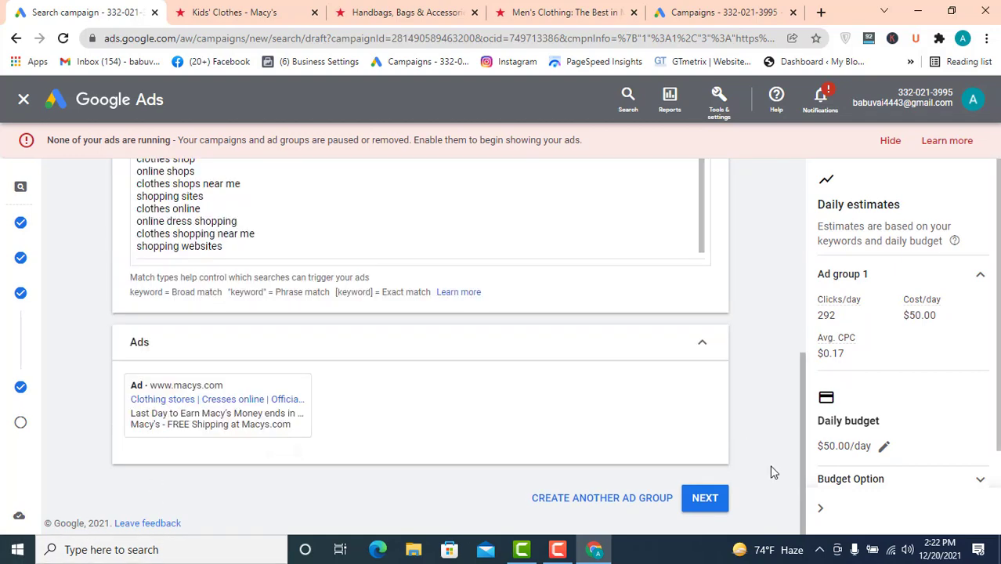
- Proceed again through the extensions step to review the campaign
click(709, 500)
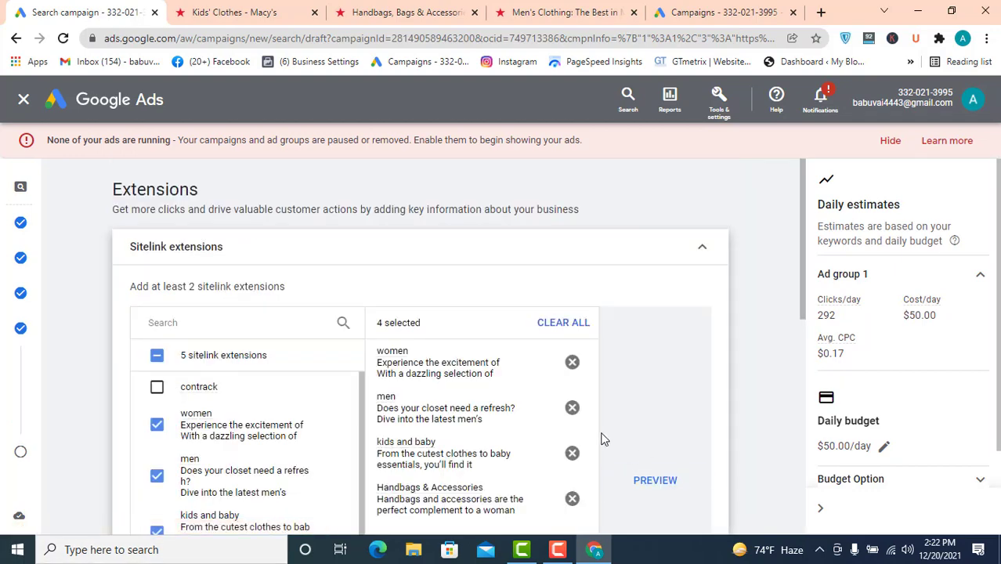
scroll(603, 436, down, 10)
click(705, 501)
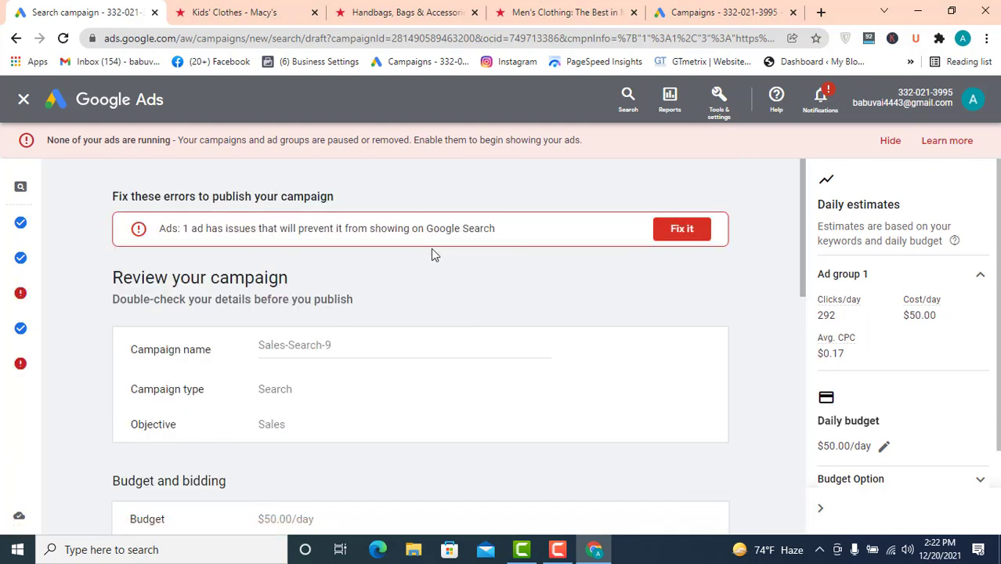
- Open the flagged ad from the review errors and read its capitalization policy notice
click(700, 231)
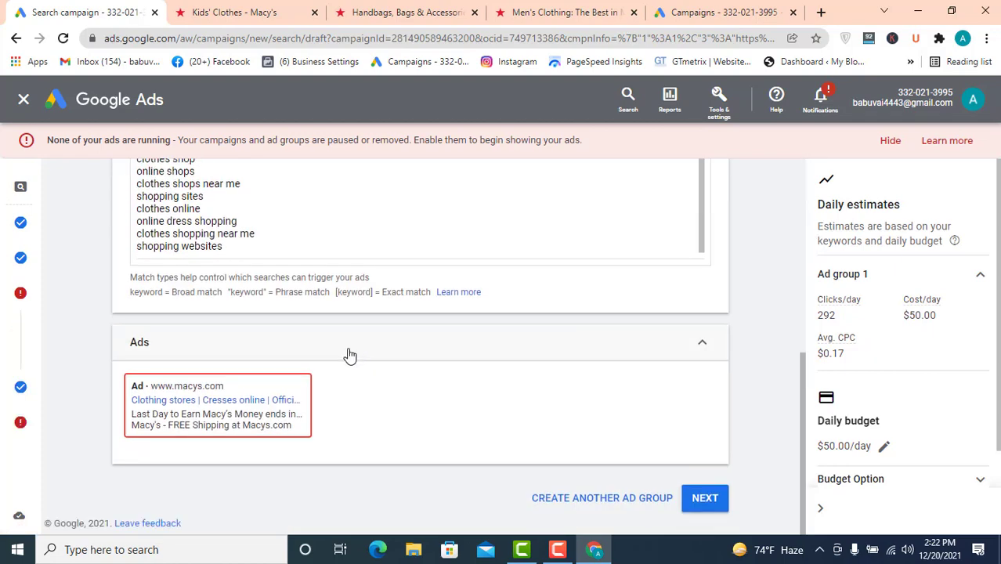
click(271, 452)
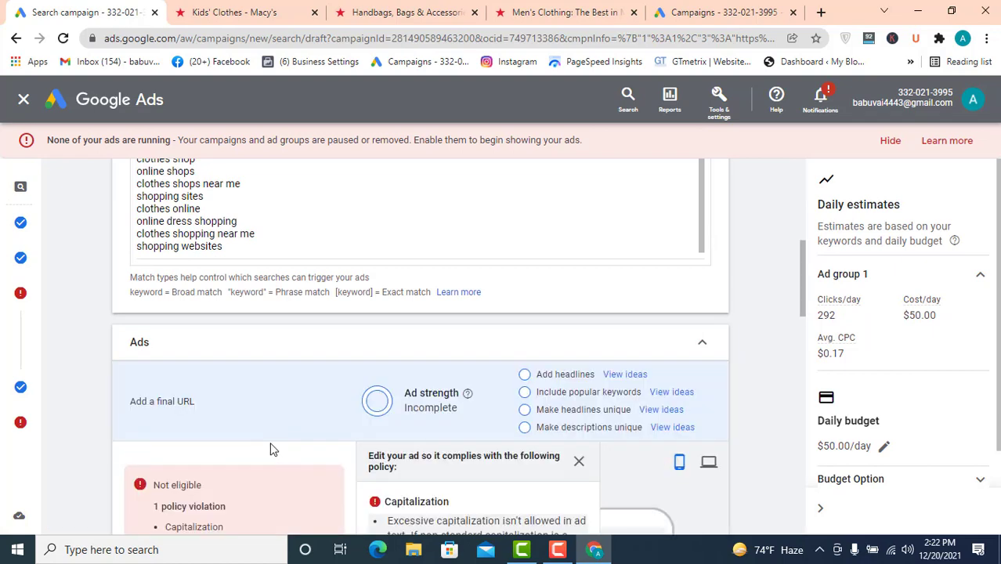
scroll(345, 365, down, 5)
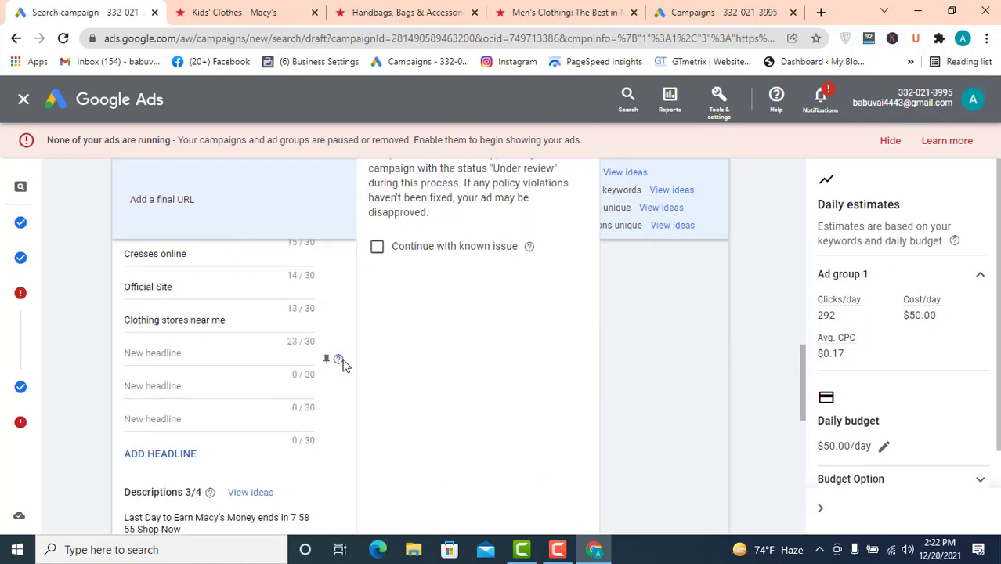
scroll(344, 365, down, 3)
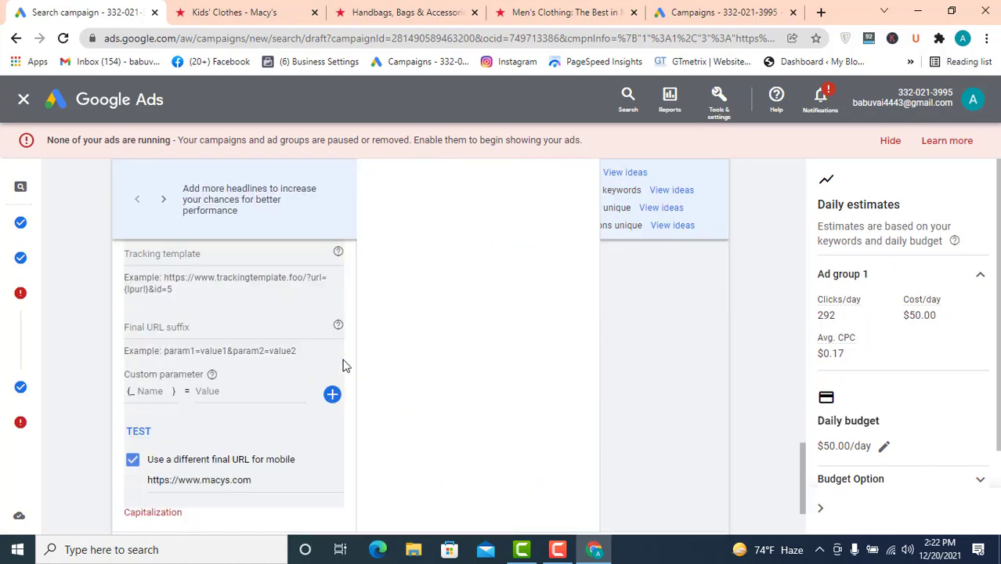
scroll(343, 364, up, 3)
scroll(345, 364, up, 4)
scroll(344, 360, up, 1)
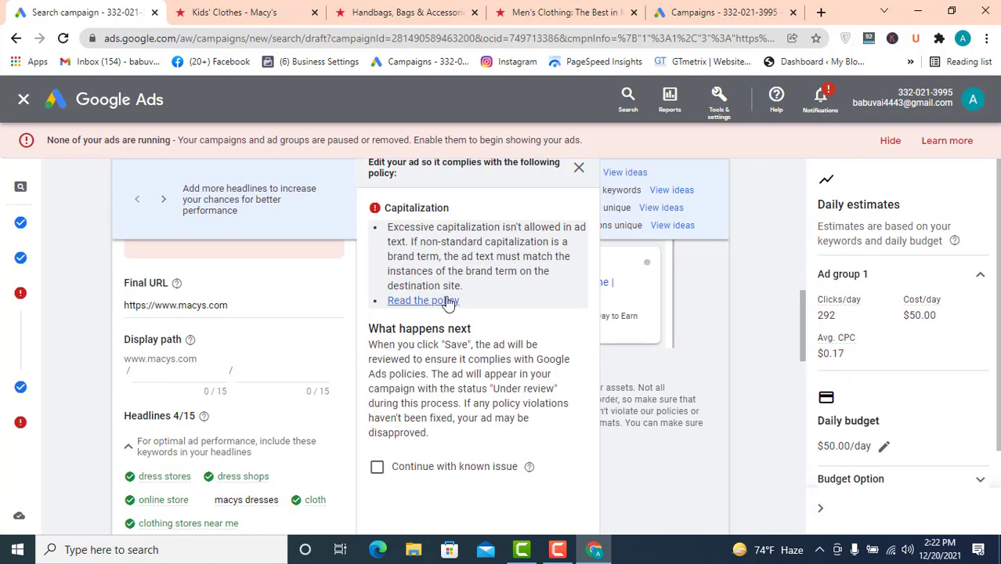
scroll(413, 337, up, 1)
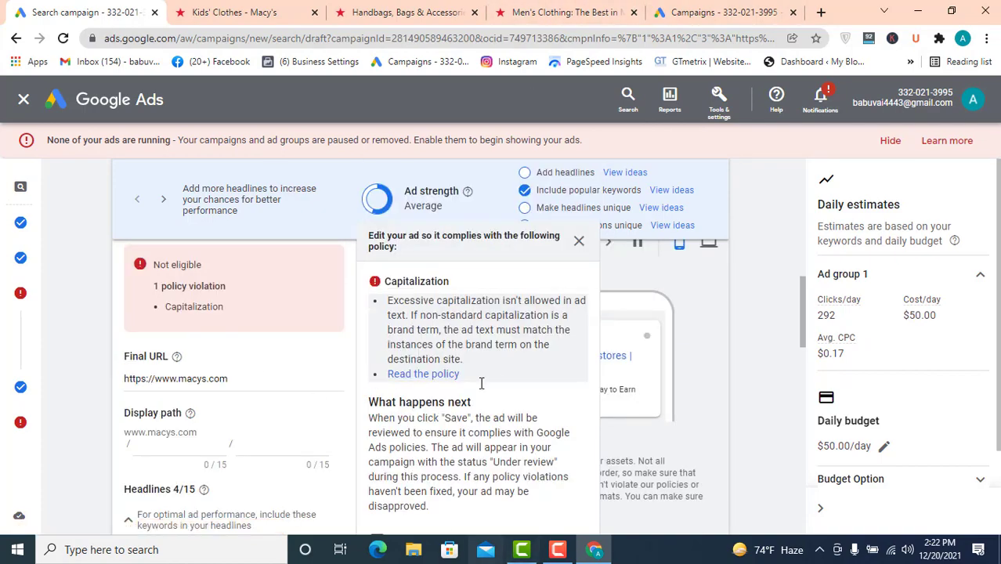
- Switch to the Men's Clothing tab and browse the Macy's men's category page
click(559, 14)
scroll(474, 235, up, 5)
scroll(470, 212, up, 15)
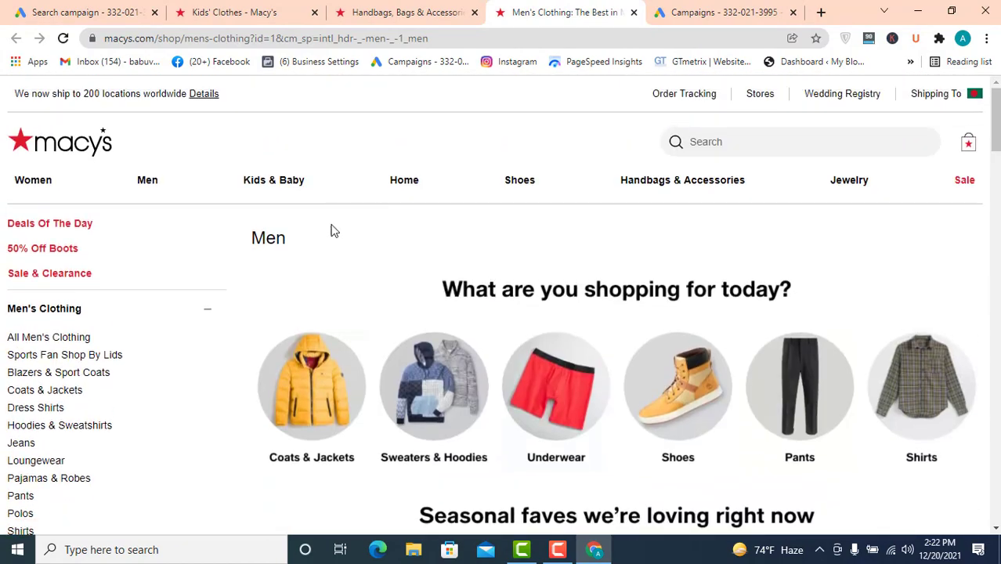
scroll(73, 384, down, 2)
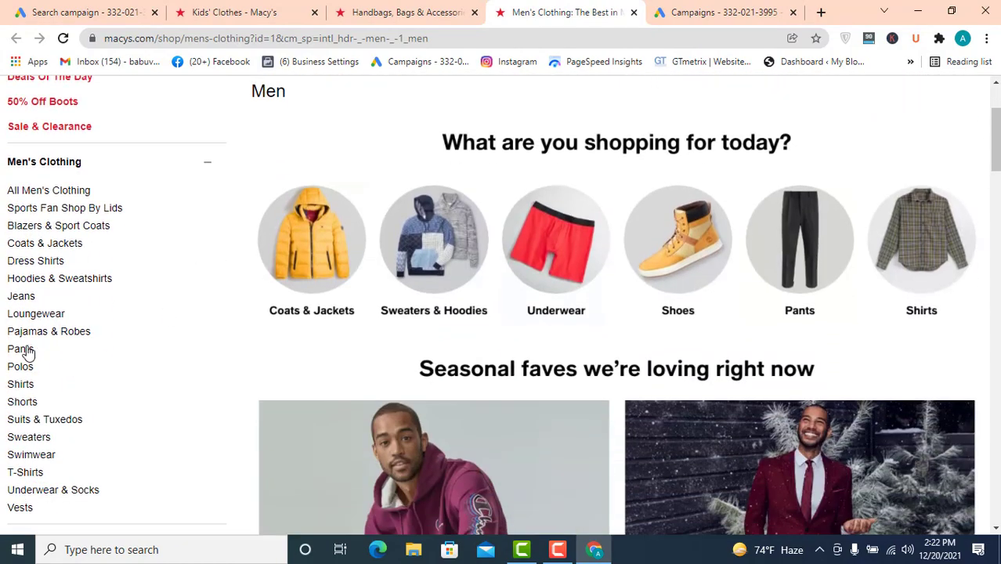
scroll(26, 352, down, 2)
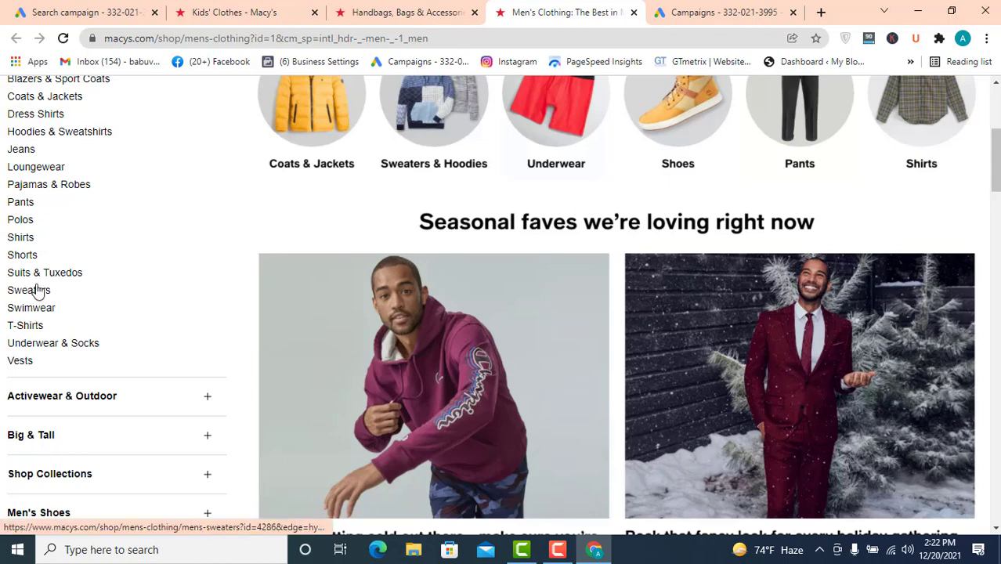
scroll(32, 258, up, 2)
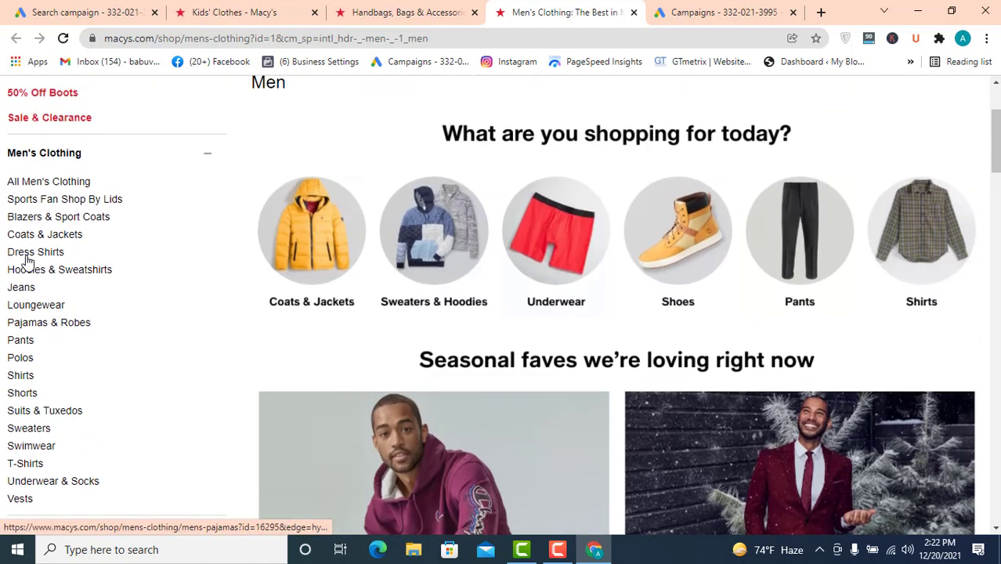
scroll(28, 259, up, 1)
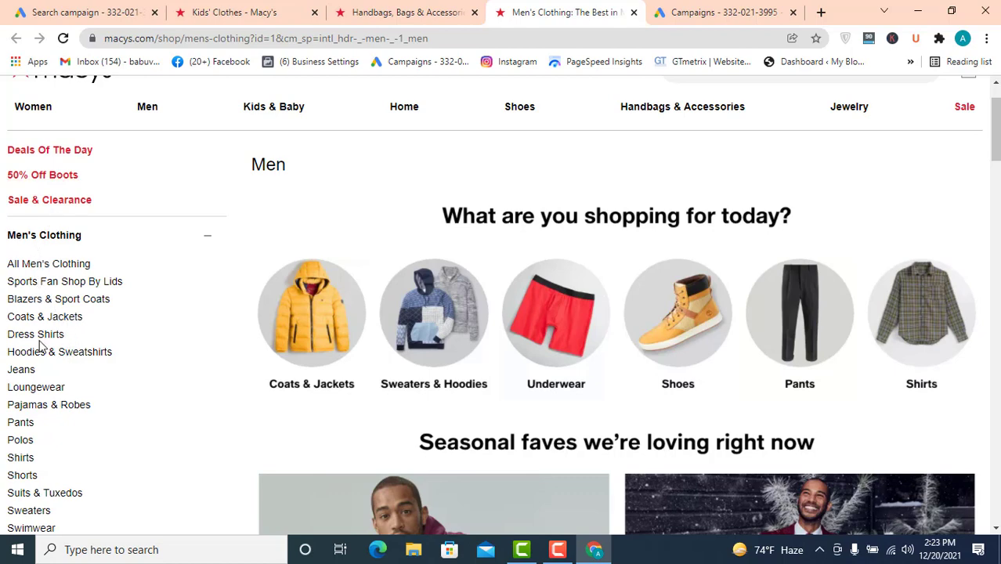
scroll(39, 344, down, 3)
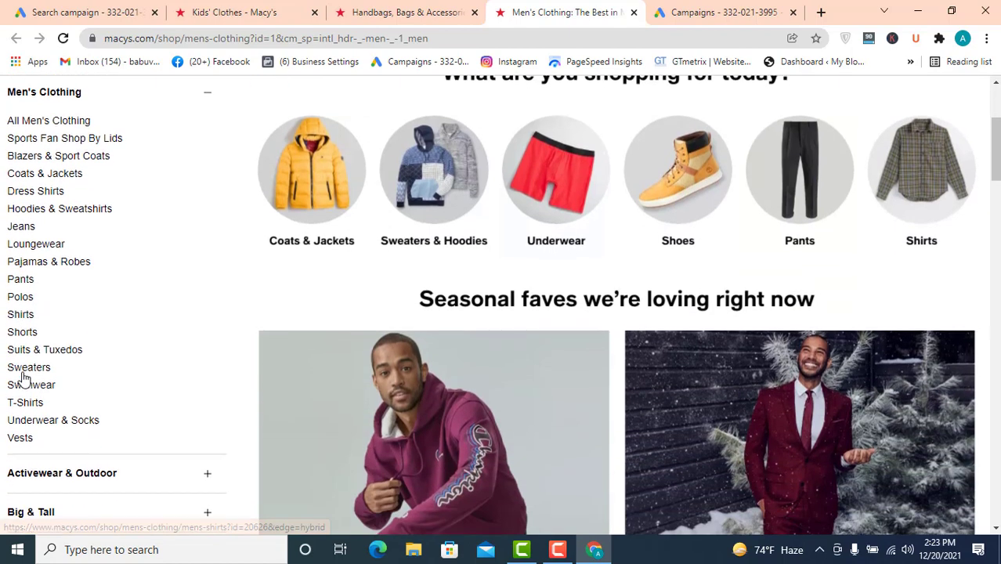
scroll(45, 392, down, 4)
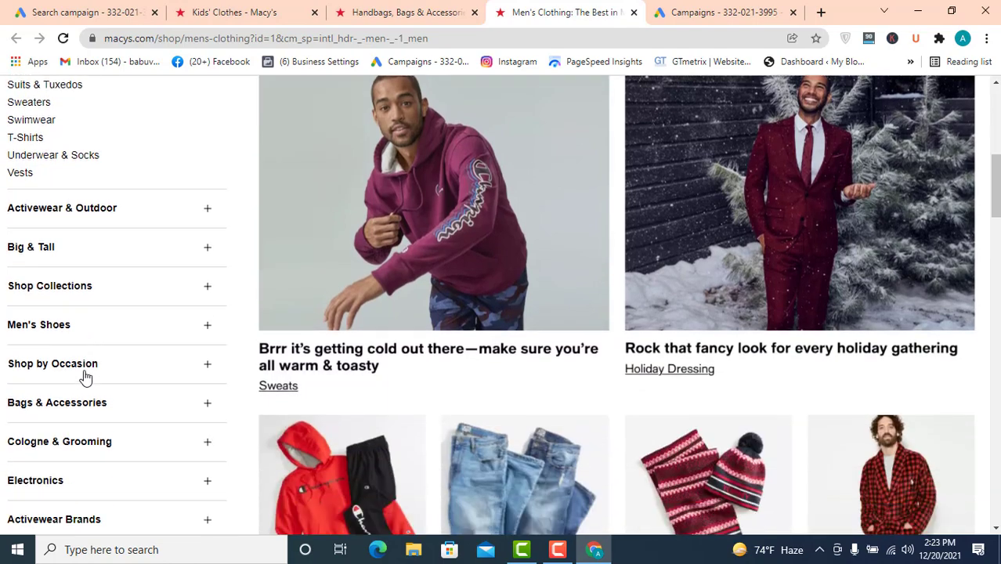
scroll(86, 377, down, 3)
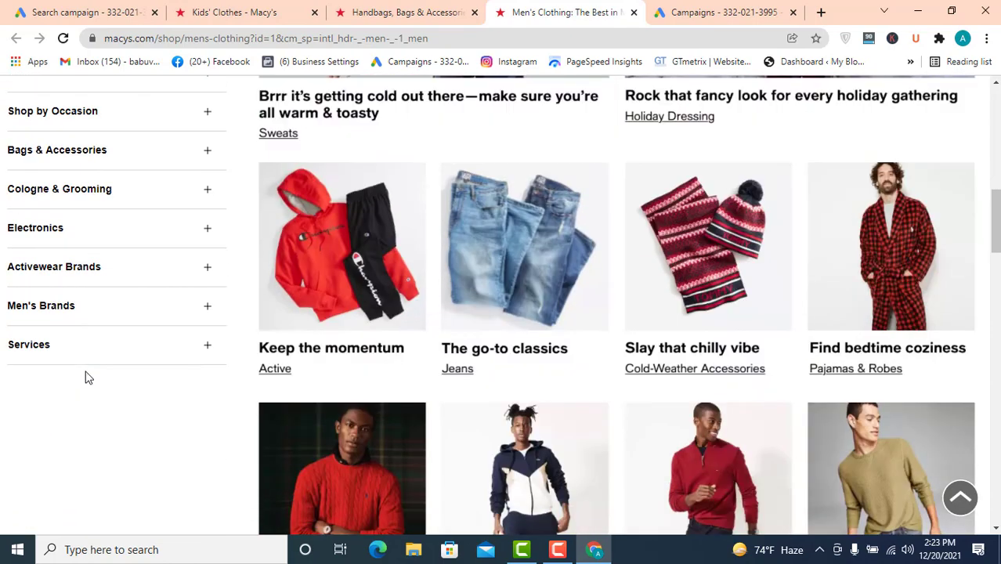
scroll(201, 245, up, 4)
- Return to the campaign tab and review the ad's headlines and suggested keywords
click(118, 10)
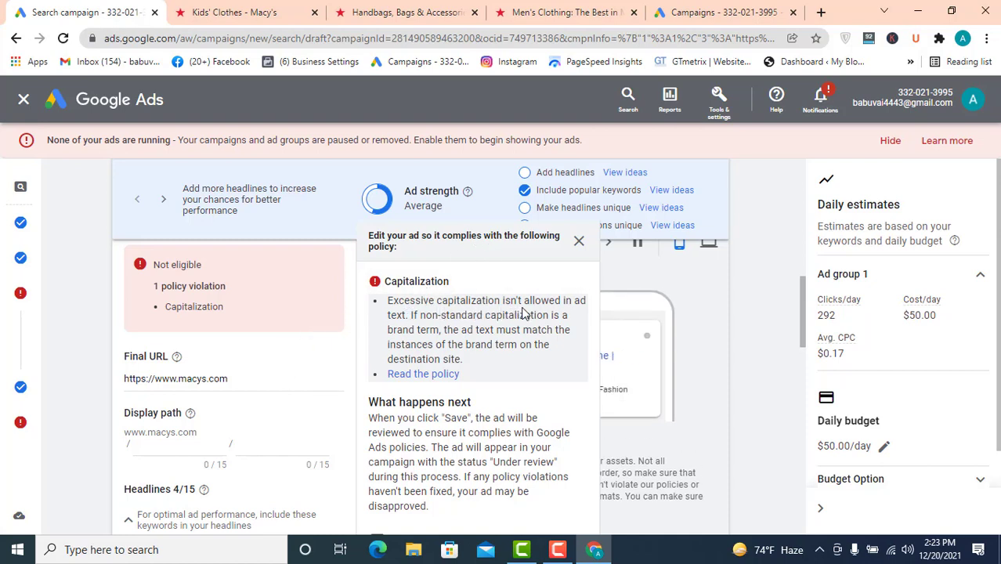
scroll(270, 399, down, 3)
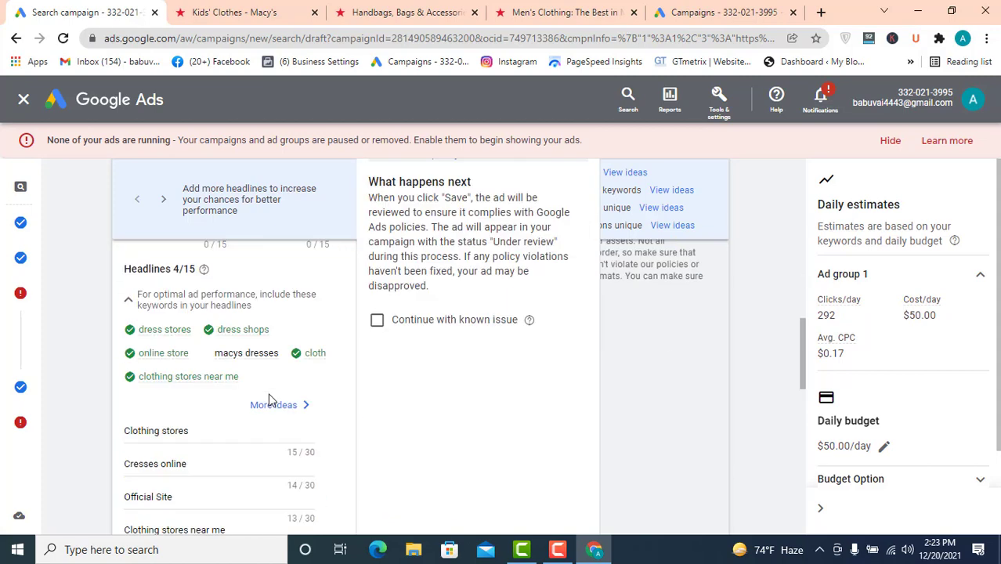
scroll(257, 374, down, 6)
scroll(257, 373, up, 4)
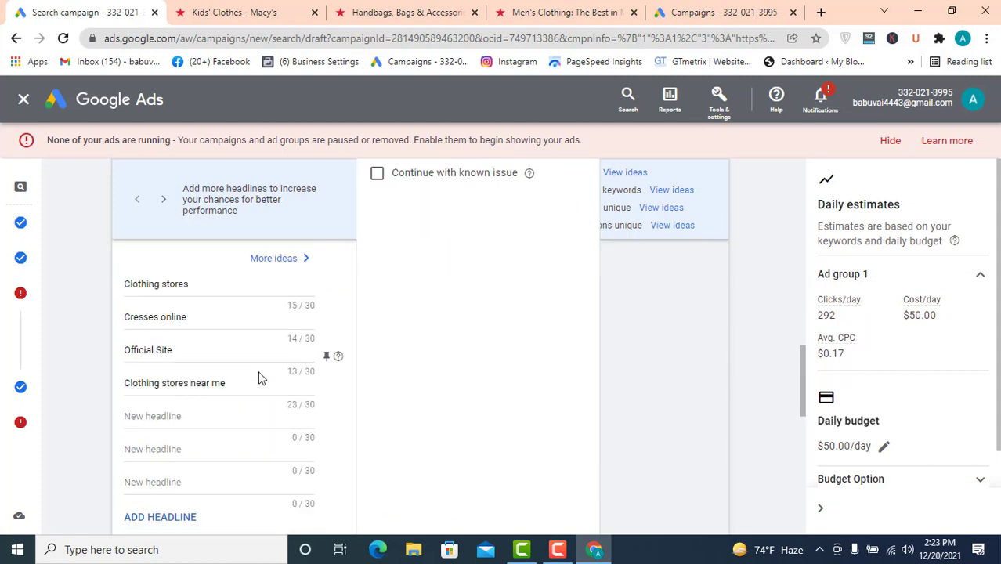
scroll(261, 374, up, 3)
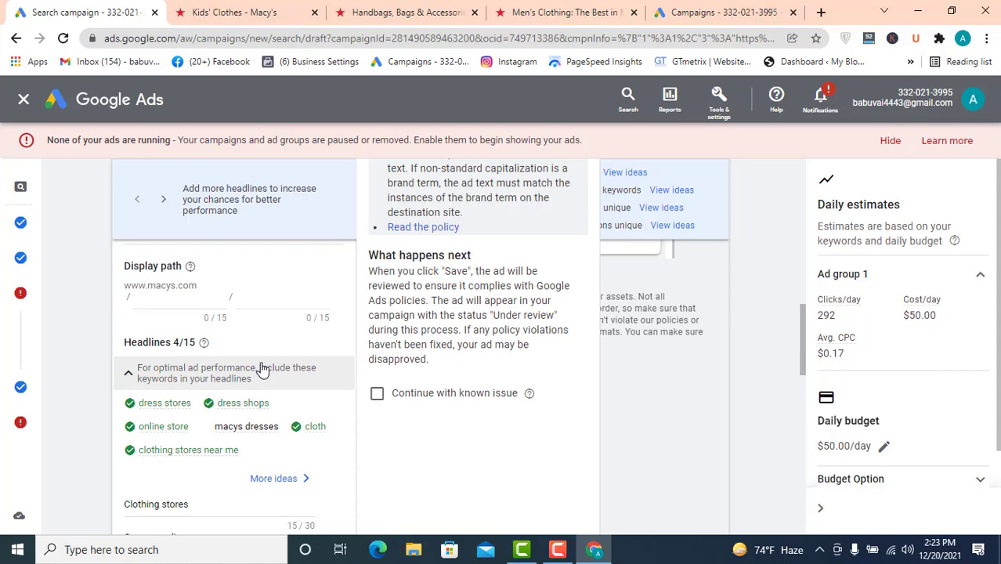
scroll(245, 375, up, 2)
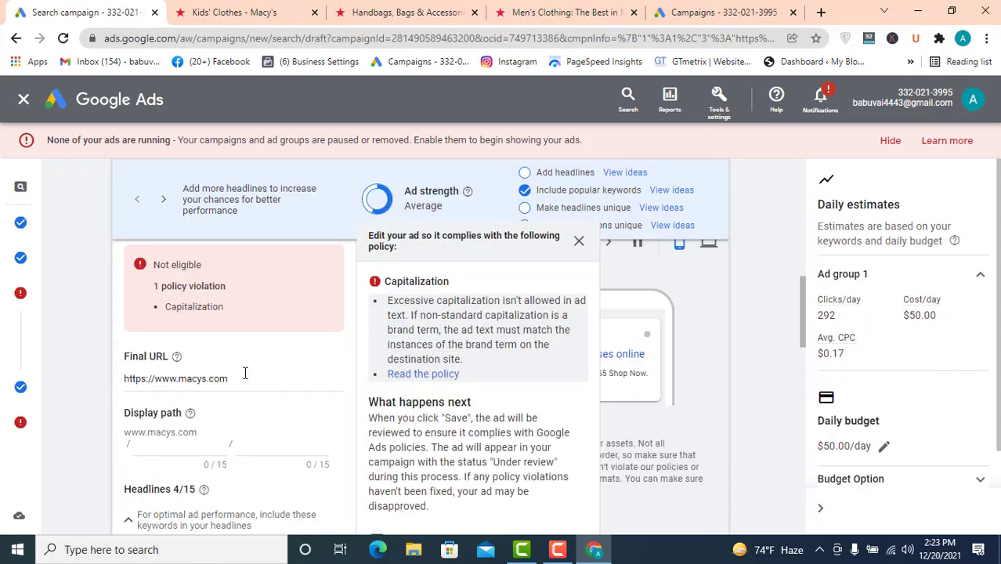
scroll(245, 374, up, 1)
scroll(246, 373, down, 4)
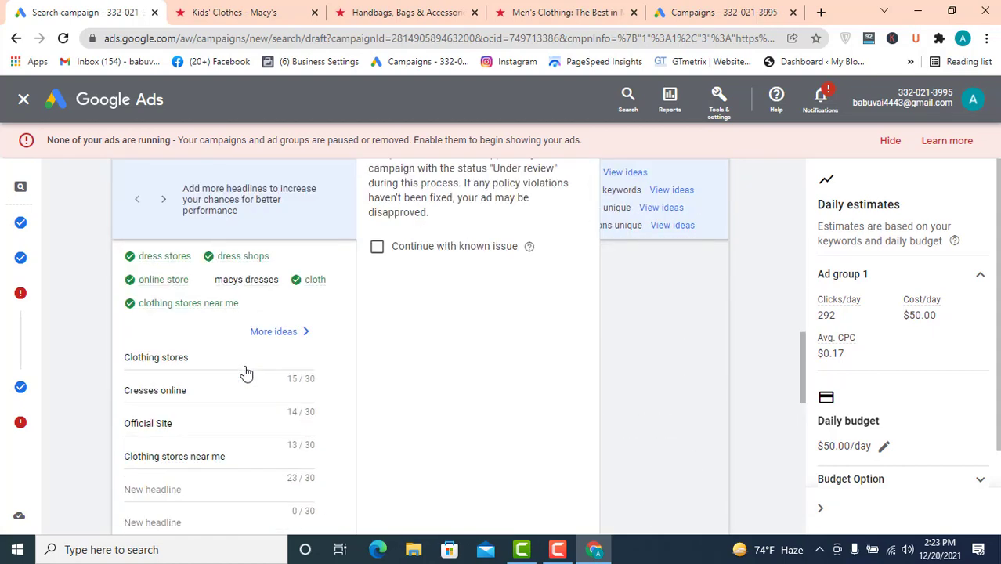
- Review the ad's headlines, descriptions, URL options and the Continue with known issue option in the policy notice
scroll(221, 325, down, 3)
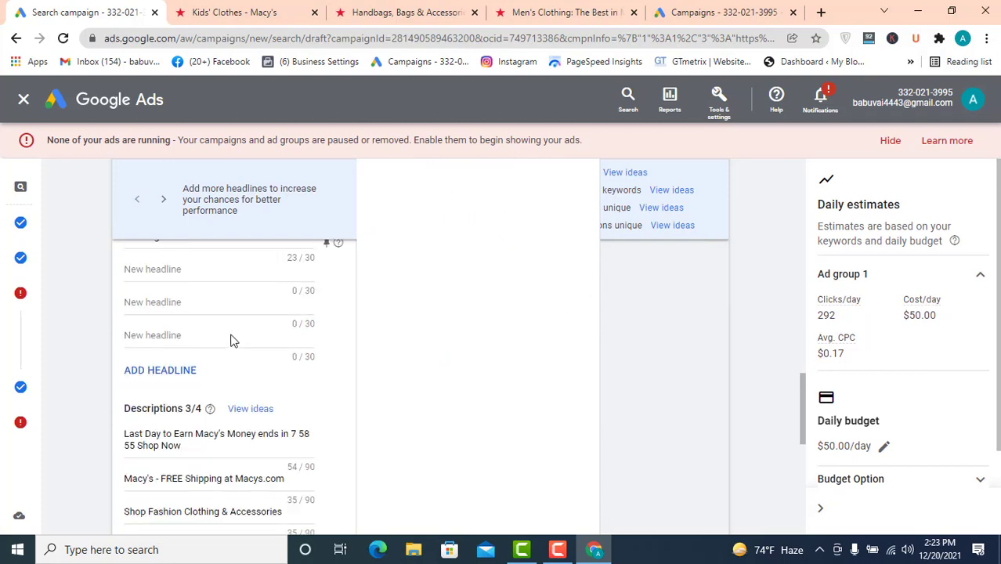
scroll(231, 341, down, 3)
scroll(237, 341, up, 1)
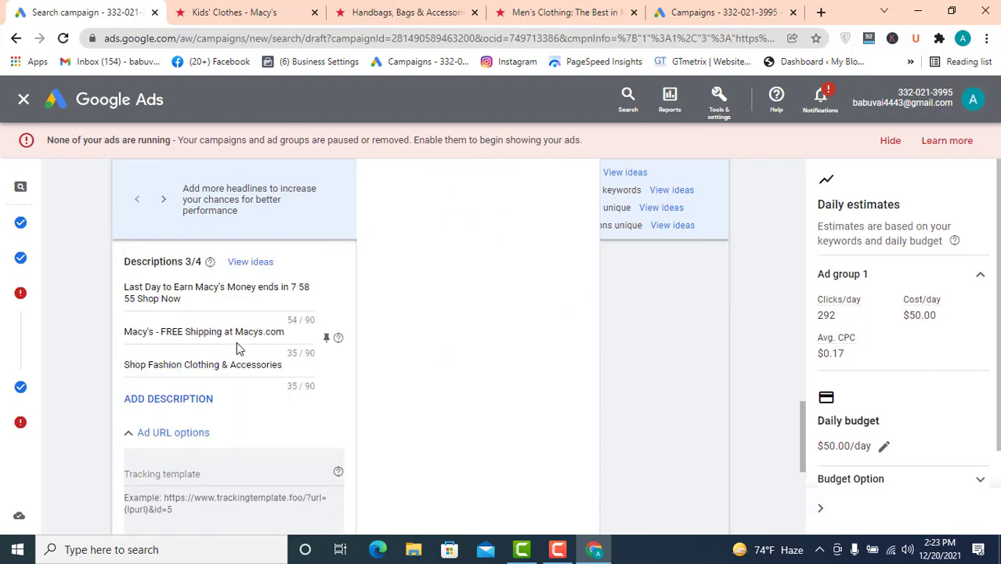
scroll(236, 341, down, 4)
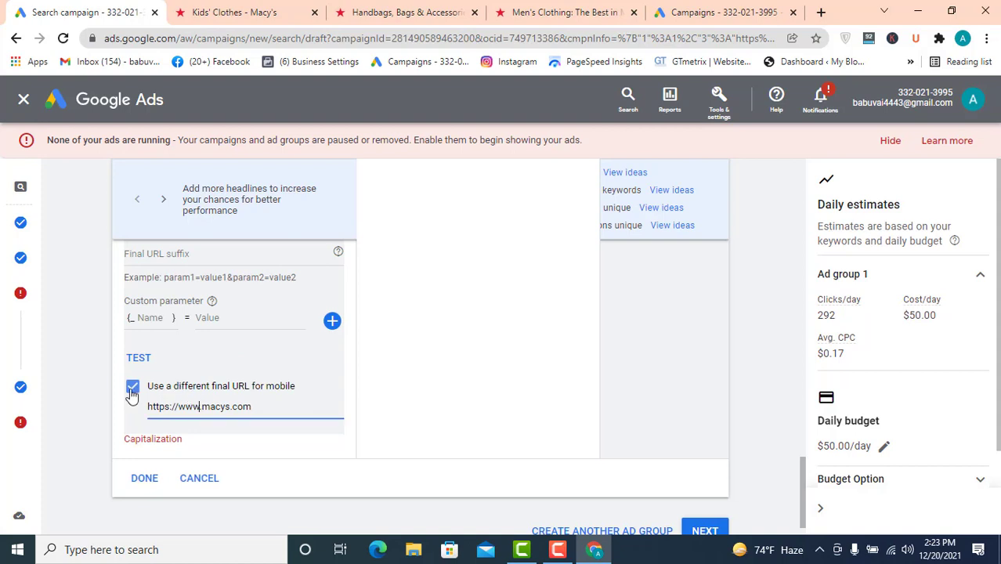
click(220, 318)
scroll(264, 317, up, 1)
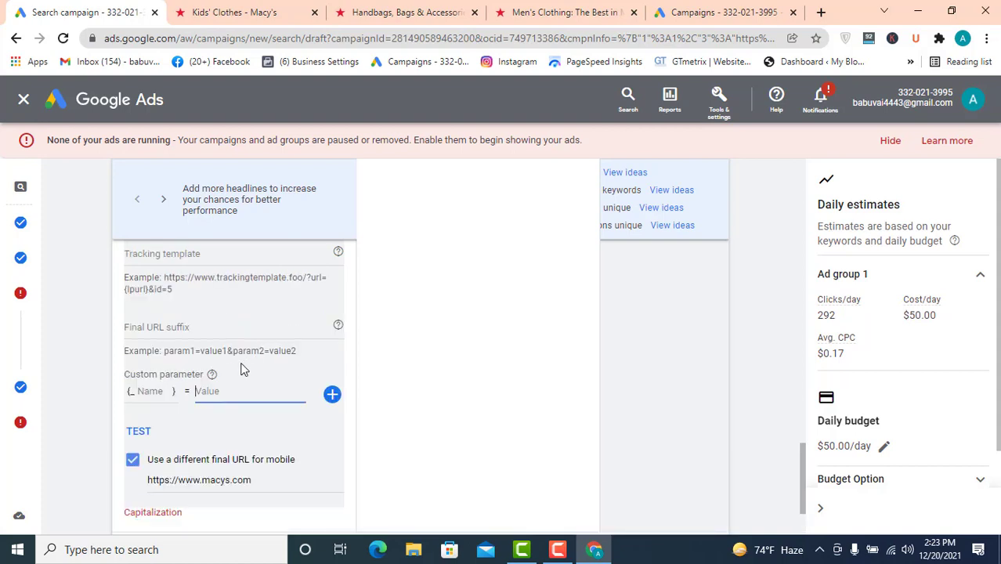
click(182, 327)
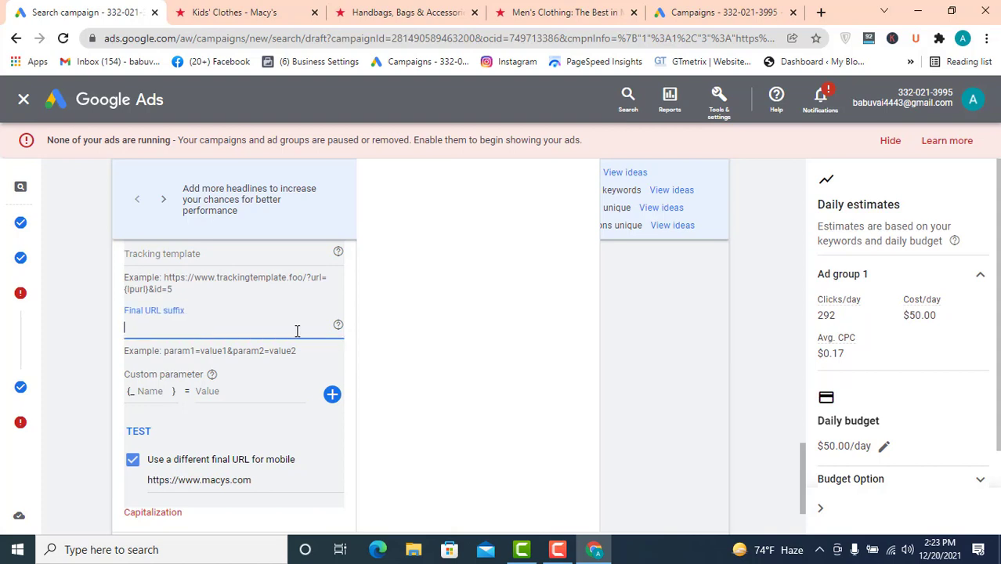
scroll(269, 342, up, 1)
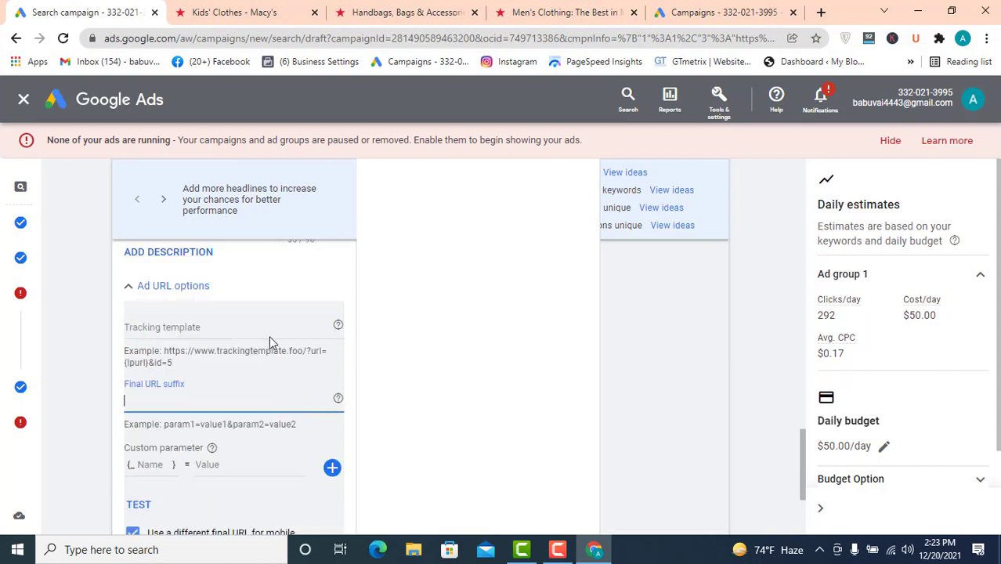
scroll(221, 363, down, 2)
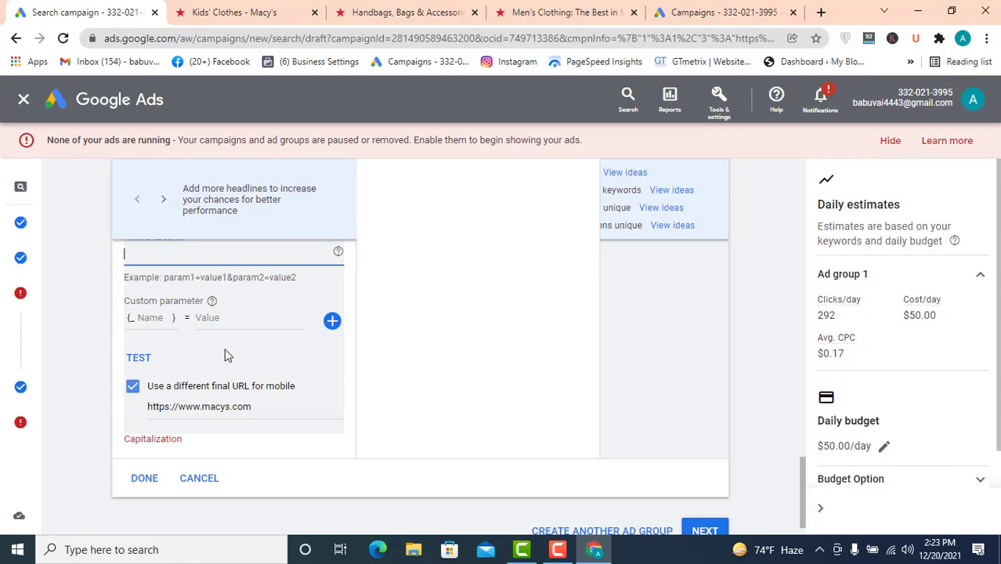
scroll(235, 404, up, 10)
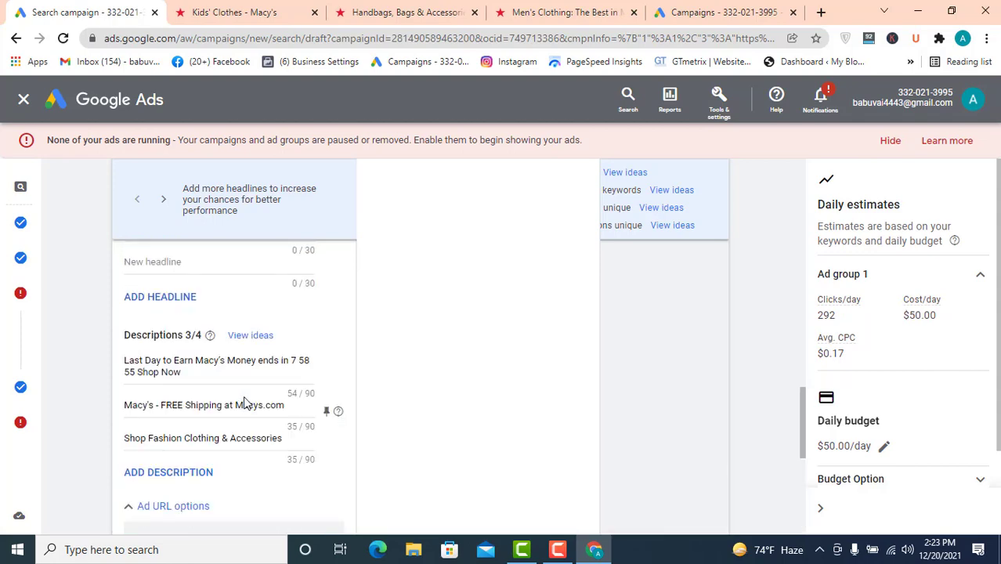
scroll(247, 400, up, 1)
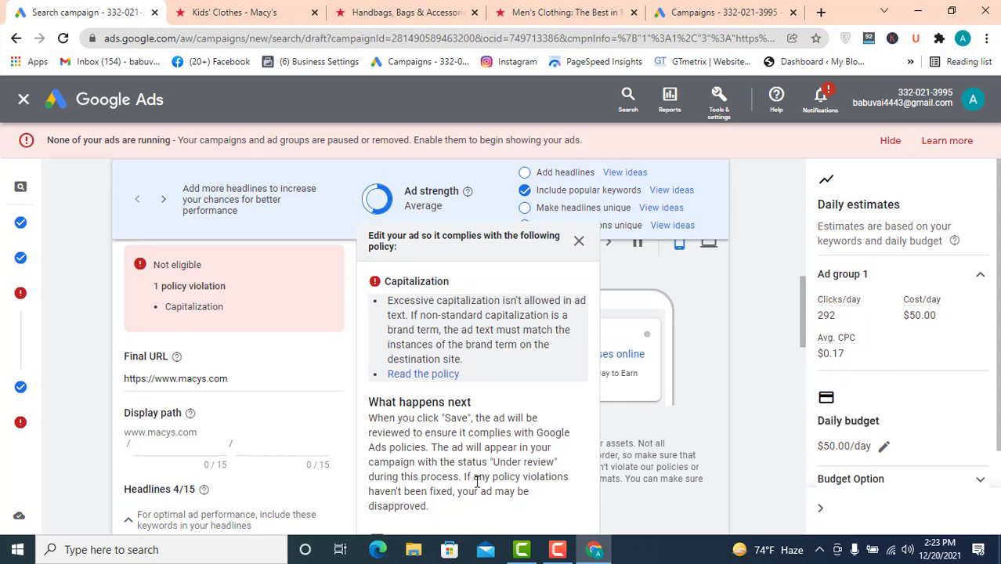
scroll(490, 437, down, 1)
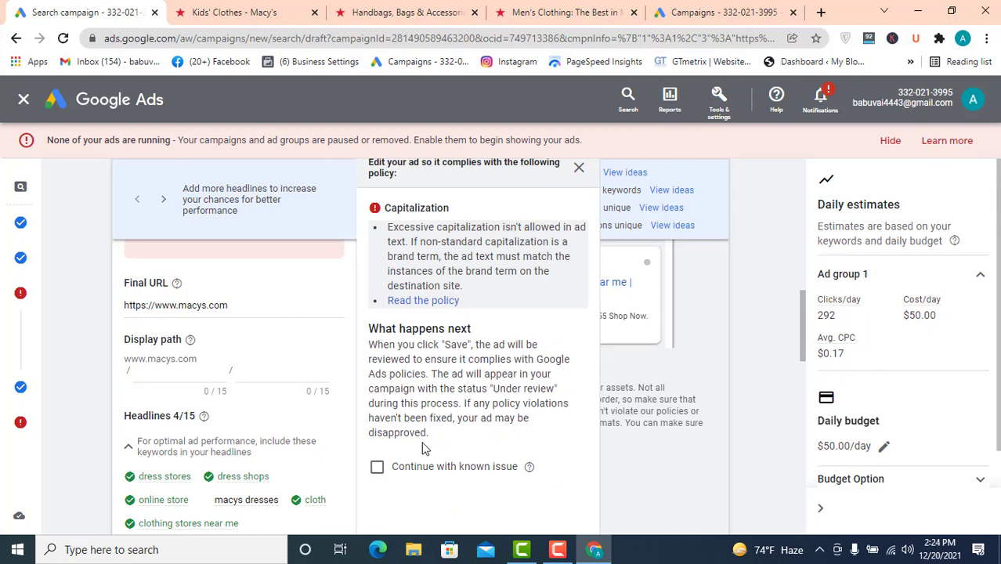
click(376, 466)
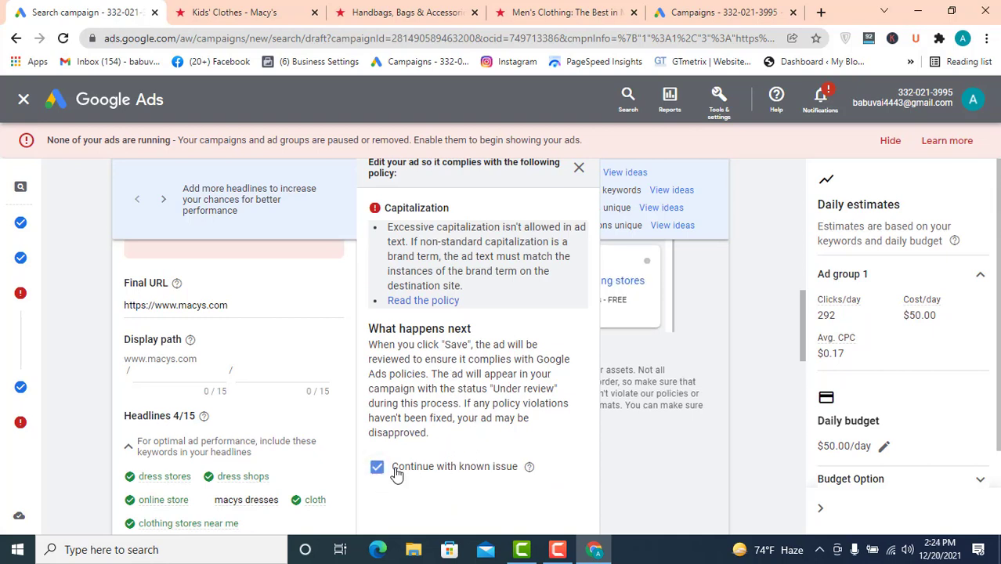
scroll(454, 376, up, 1)
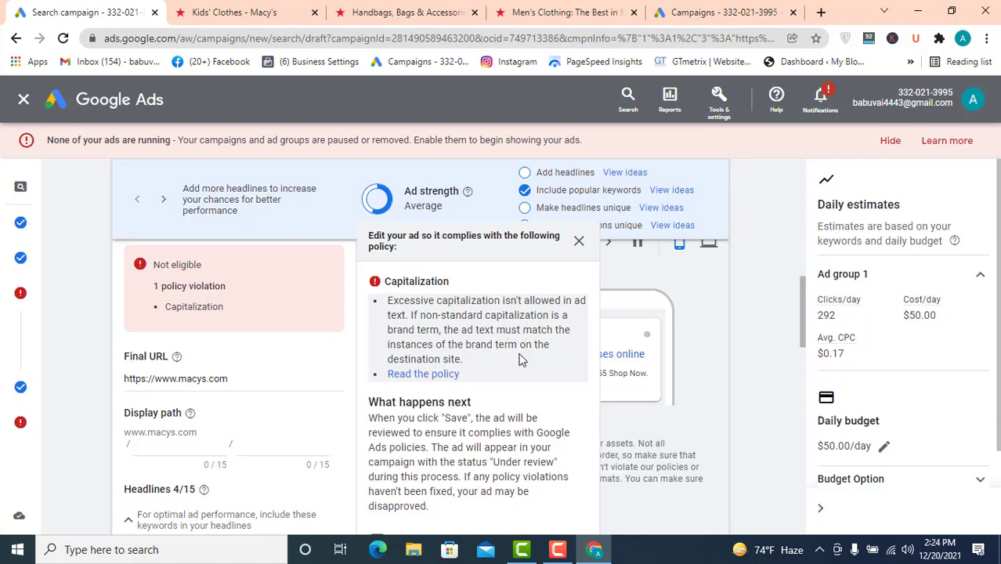
- Examine the keyword list and compare it with the ad's headlines and suggested keywords
scroll(219, 407, up, 5)
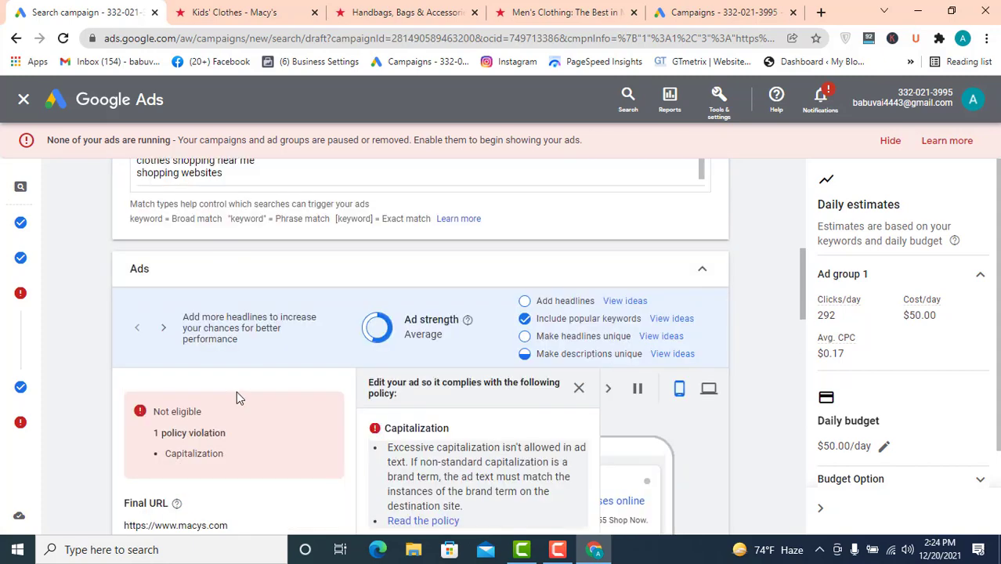
scroll(246, 333, up, 4)
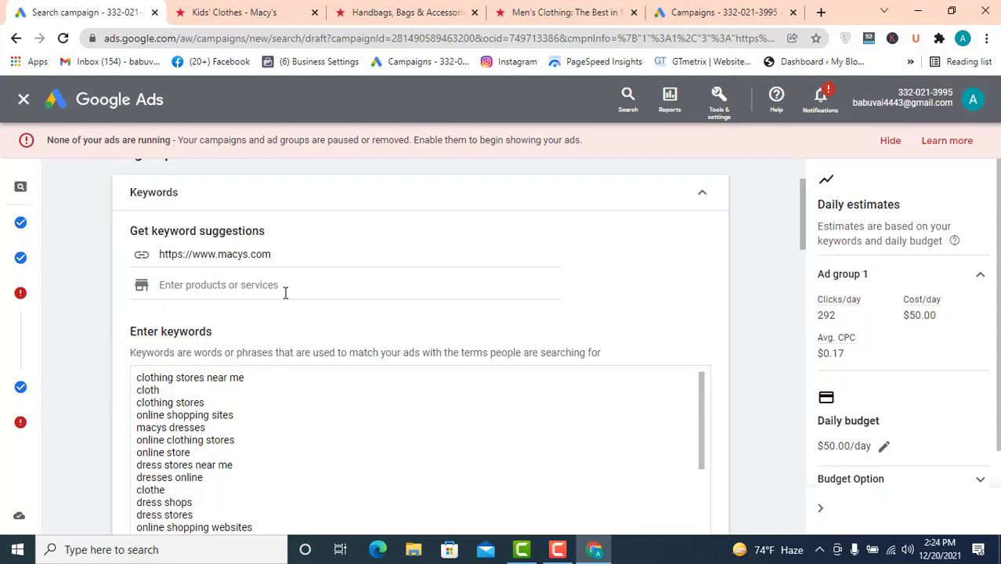
scroll(288, 327, down, 6)
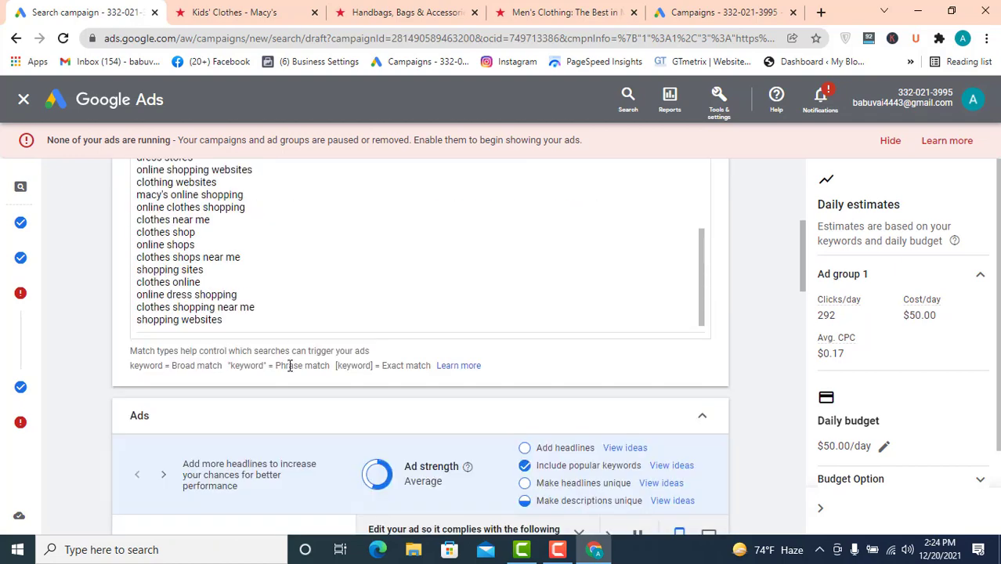
scroll(284, 376, down, 3)
scroll(289, 380, down, 1)
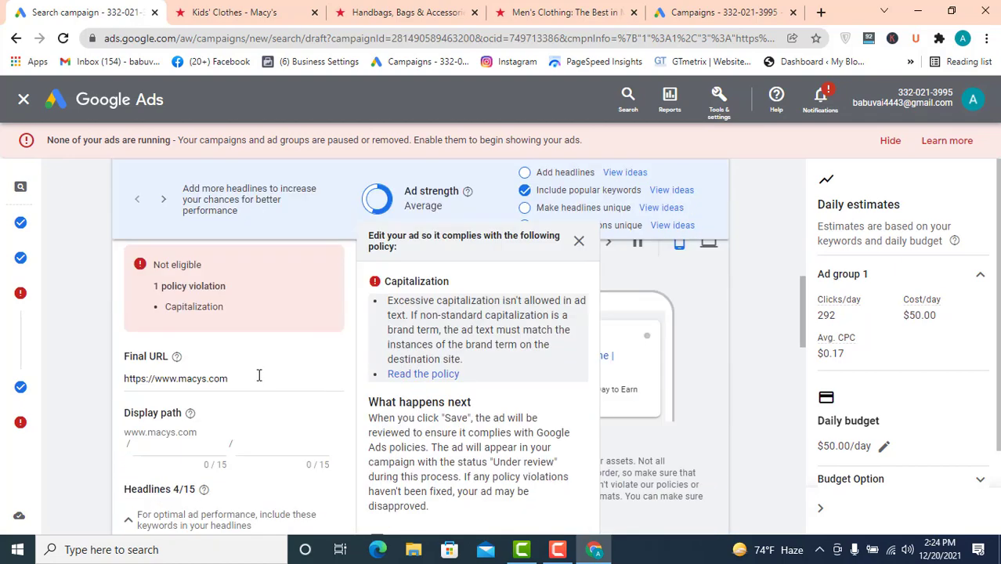
scroll(258, 376, down, 3)
scroll(249, 348, up, 3)
click(249, 381)
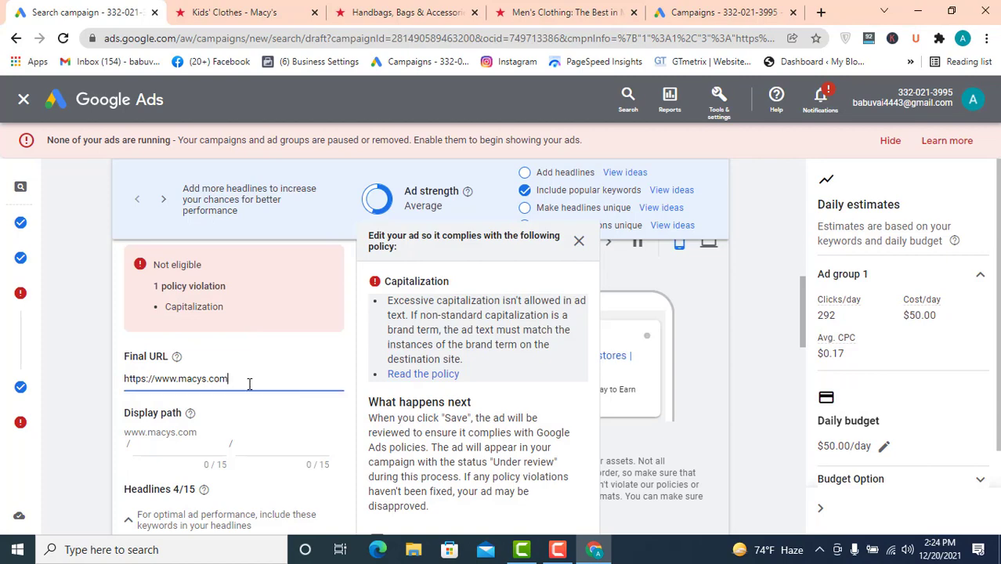
scroll(249, 382, down, 2)
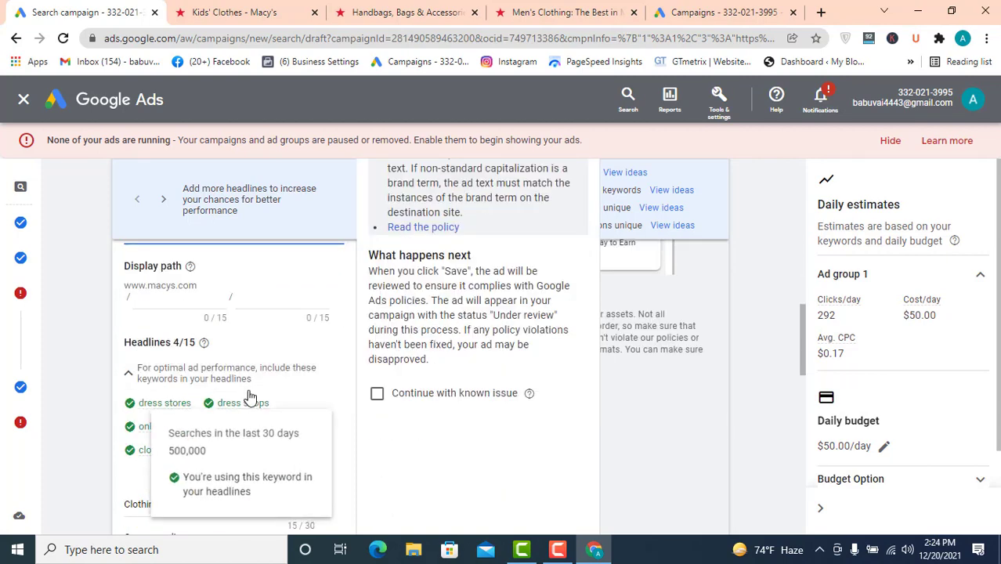
scroll(248, 389, down, 2)
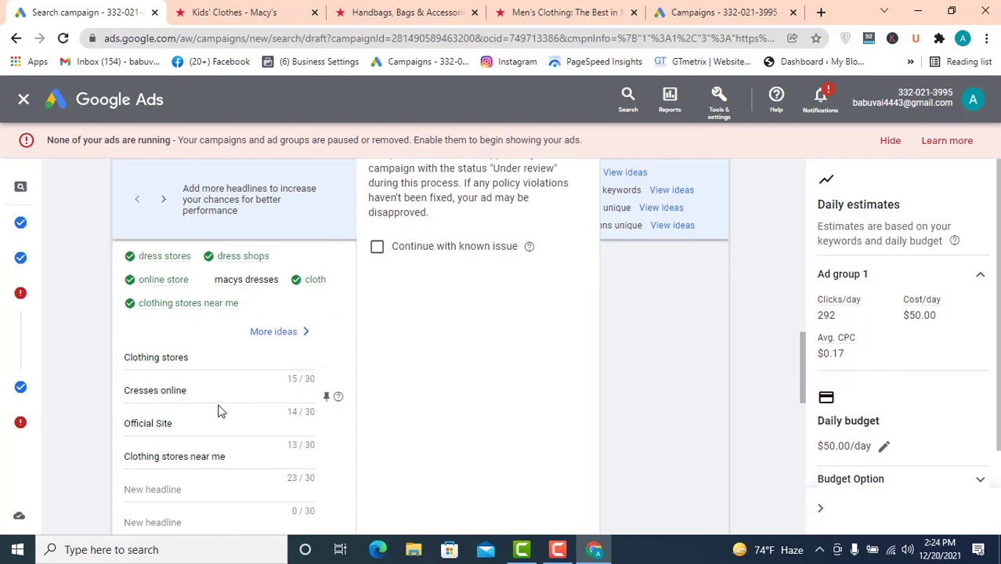
scroll(219, 413, down, 1)
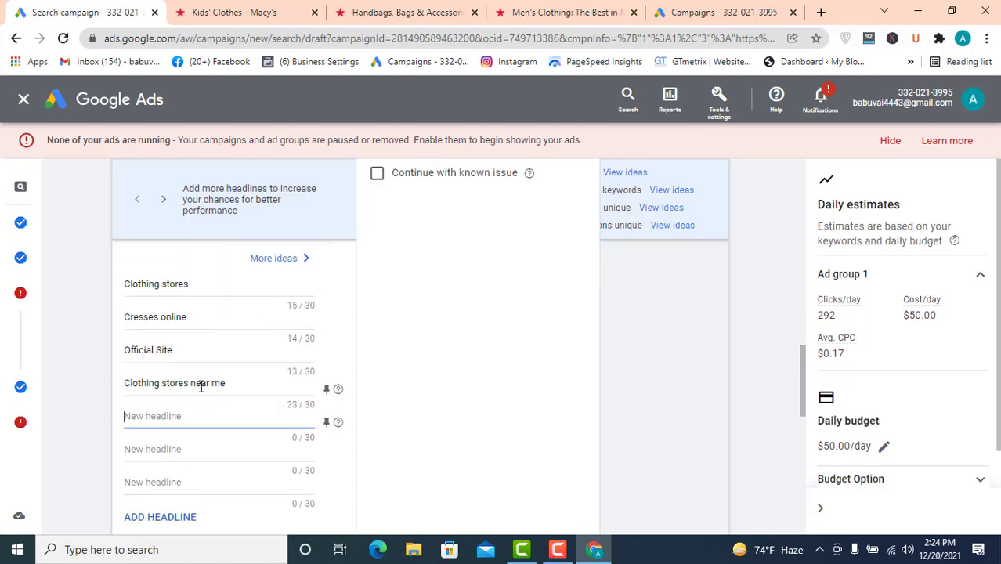
scroll(348, 349, up, 9)
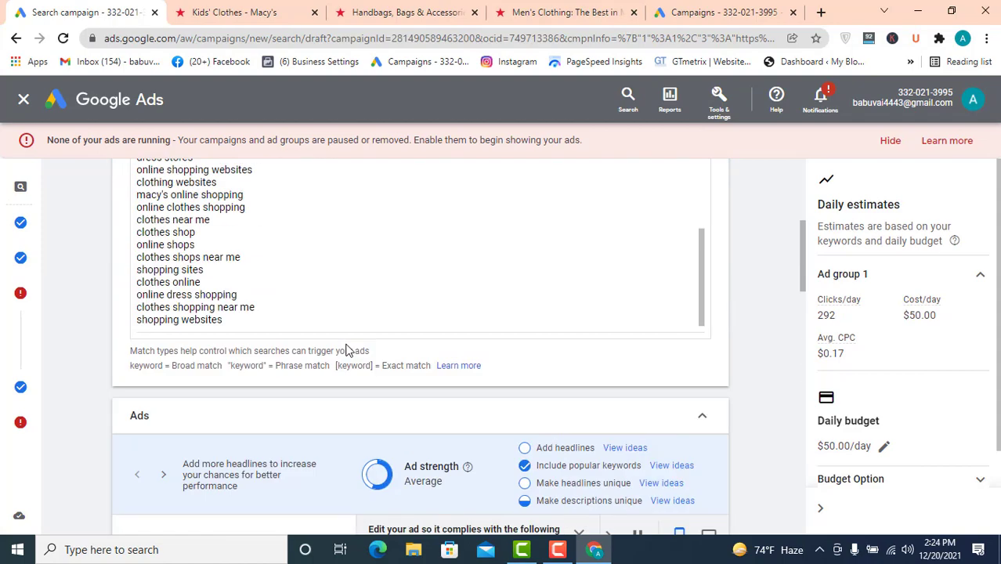
scroll(238, 338, up, 3)
- Delete the keyword 'dresses online' from the keyword list
click(203, 330)
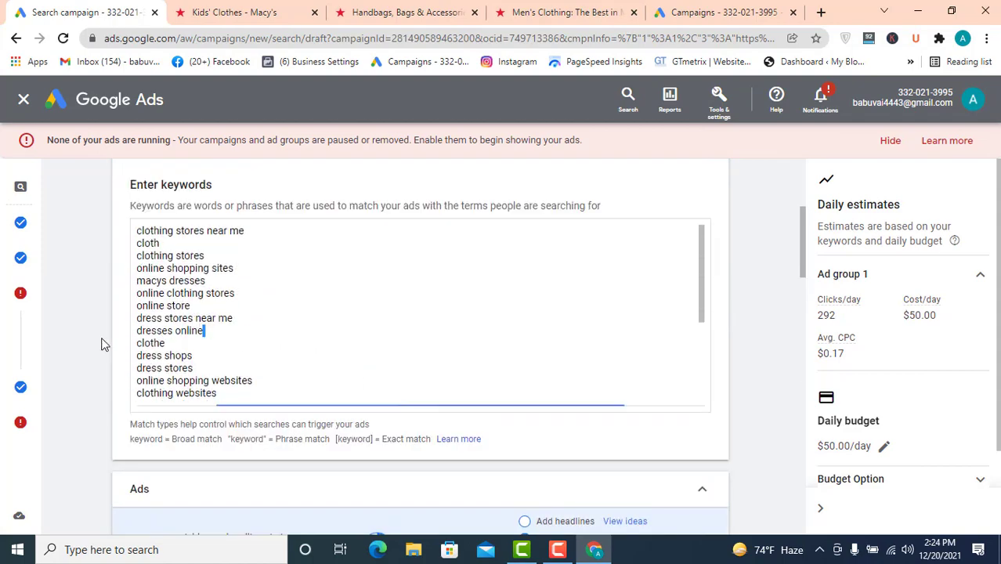
triple_click(145, 329)
key(BackSpace)
- Copy the keyword 'online clothes shopping' from the keyword list and paste it as a new ad headline
scroll(400, 327, down, 3)
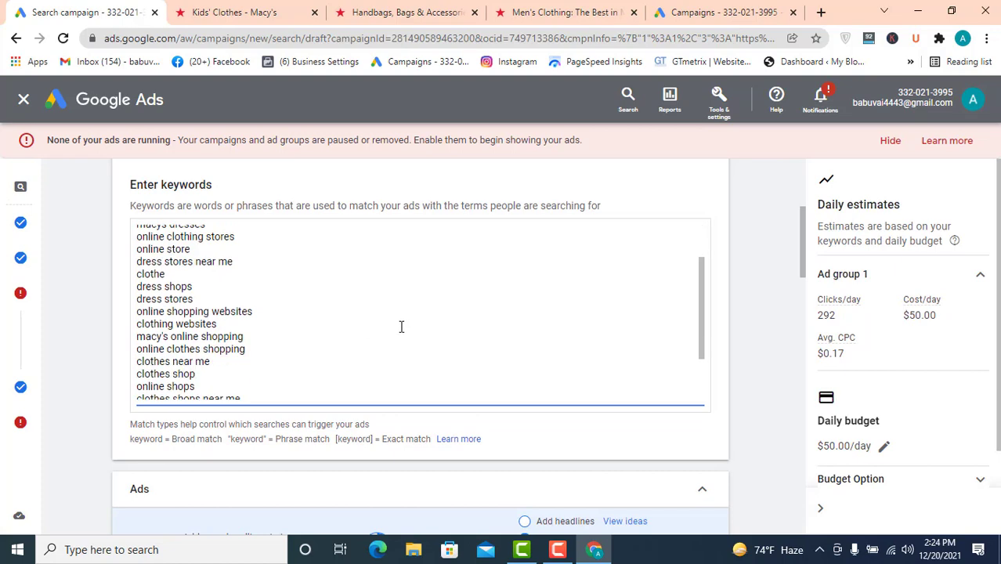
scroll(352, 327, up, 1)
drag(256, 294, 125, 303)
key(ctrl+c)
scroll(279, 342, down, 6)
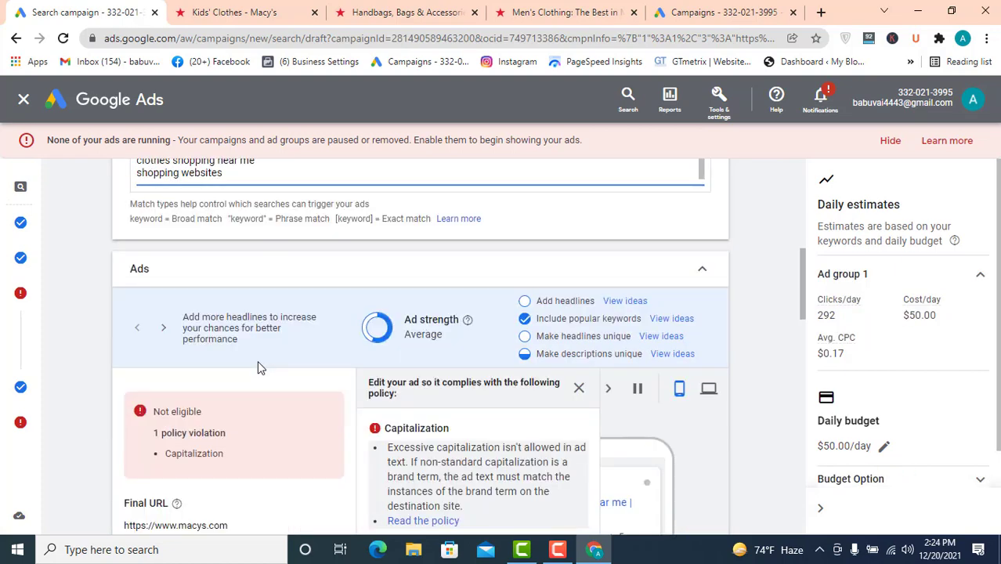
scroll(198, 401, down, 2)
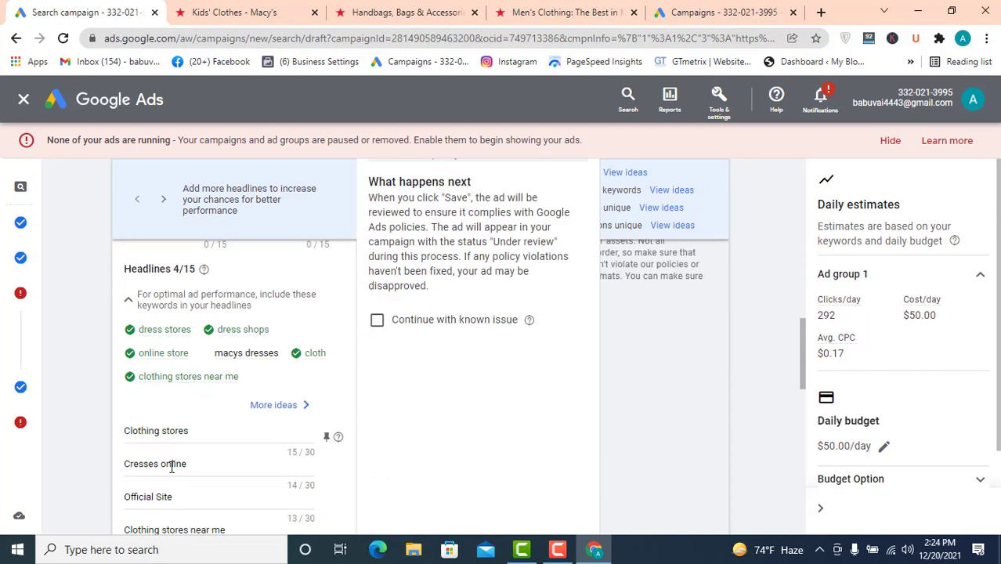
scroll(179, 462, down, 1)
click(176, 490)
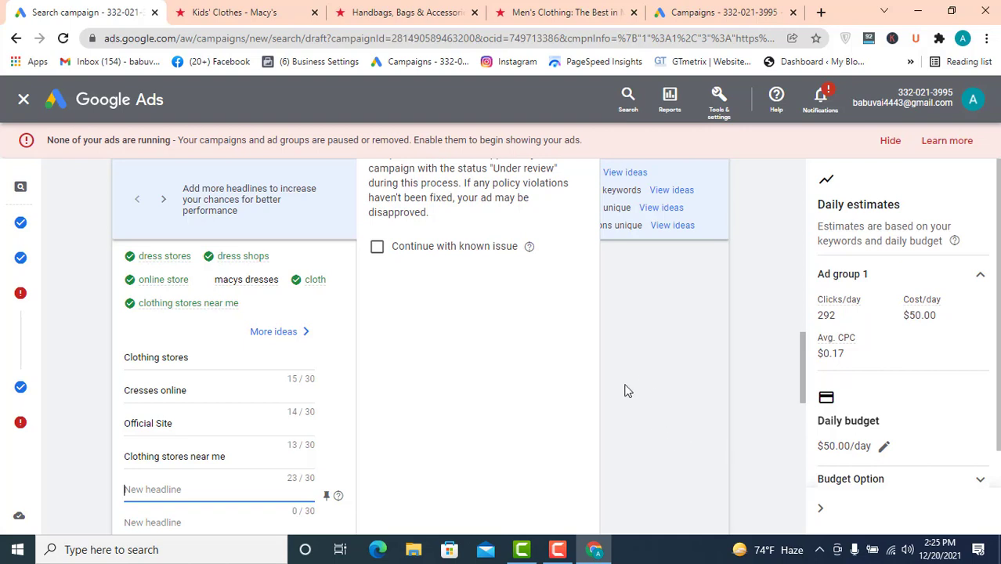
key(ctrl+v)
- Delete 'Macys.com' from the end of the description 'Macy's - FREE Shipping at Macys.com'
scroll(291, 399, down, 3)
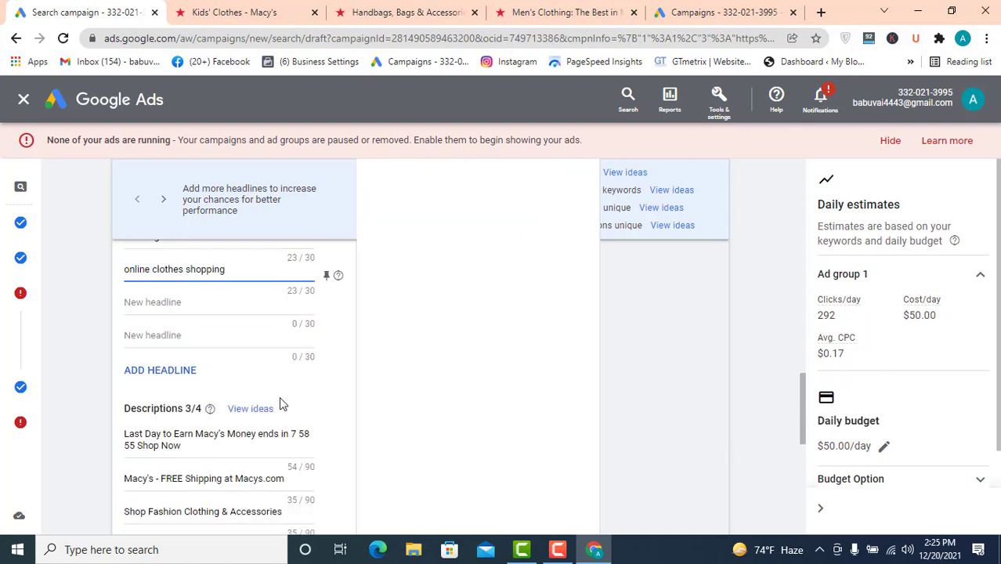
scroll(247, 433, down, 1)
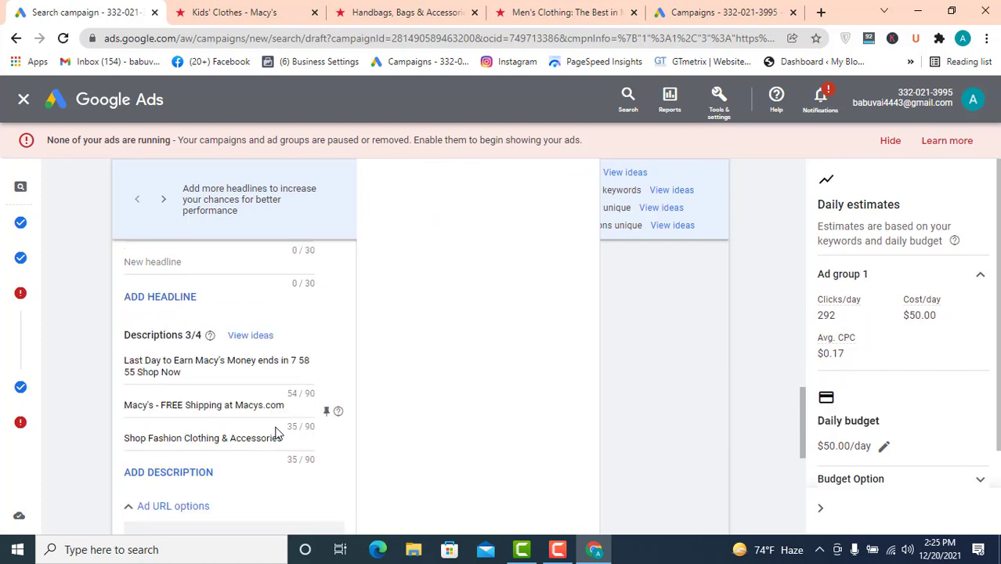
drag(235, 406, 392, 417)
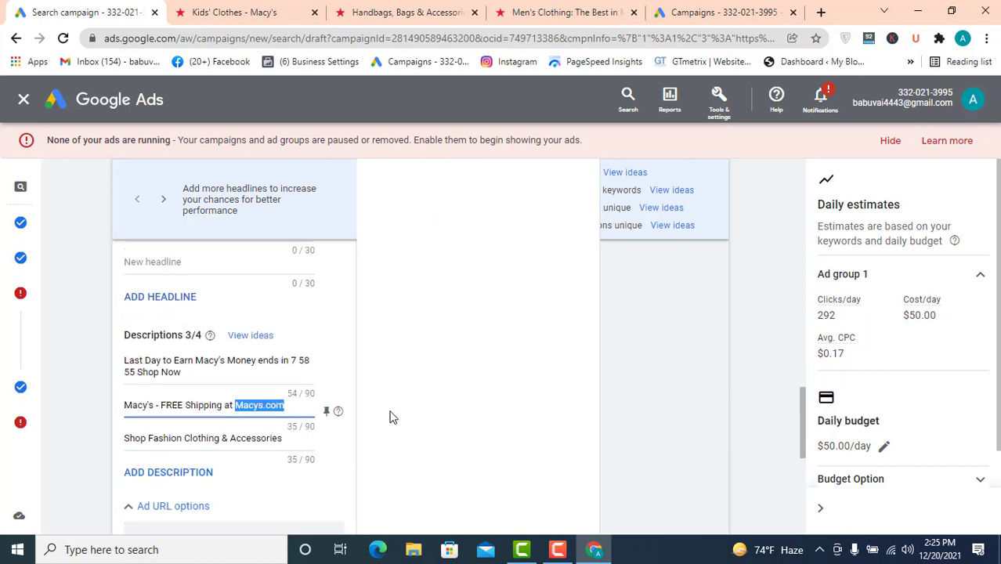
key(BackSpace)
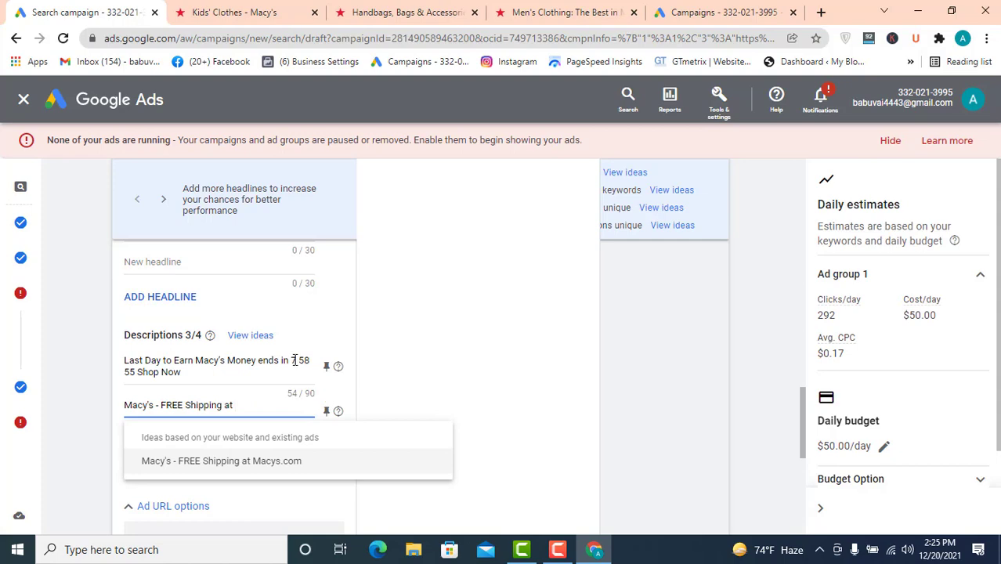
click(373, 400)
- Capitalize the first letter of the headline 'online clothes shopping' to read 'Online clothes shopping'
scroll(291, 384, down, 5)
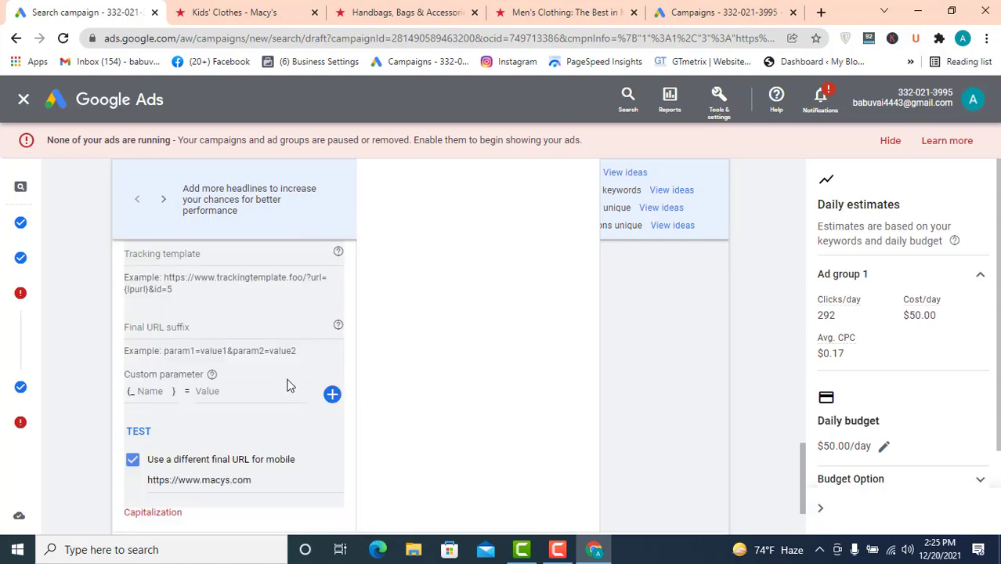
scroll(298, 371, up, 10)
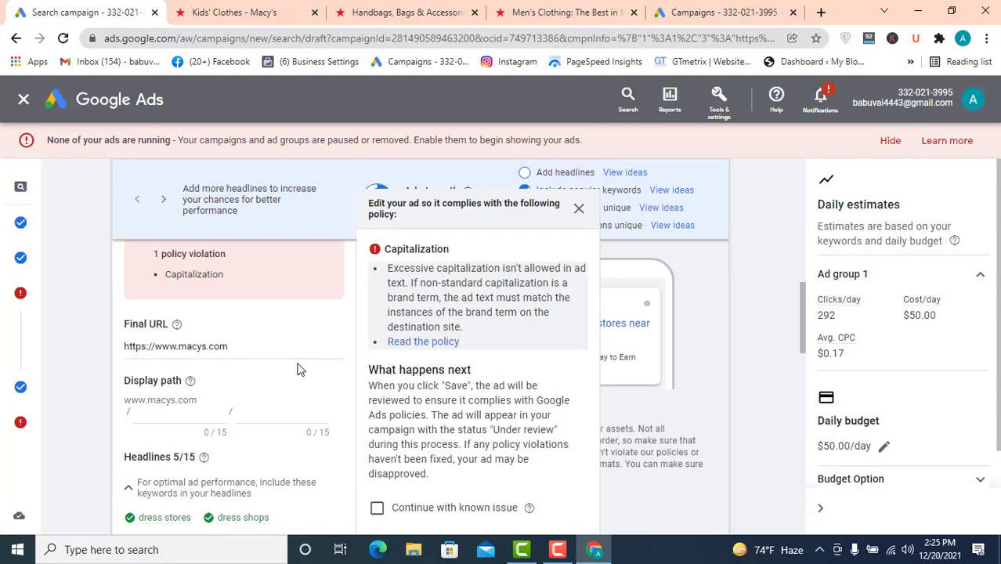
scroll(307, 293, up, 1)
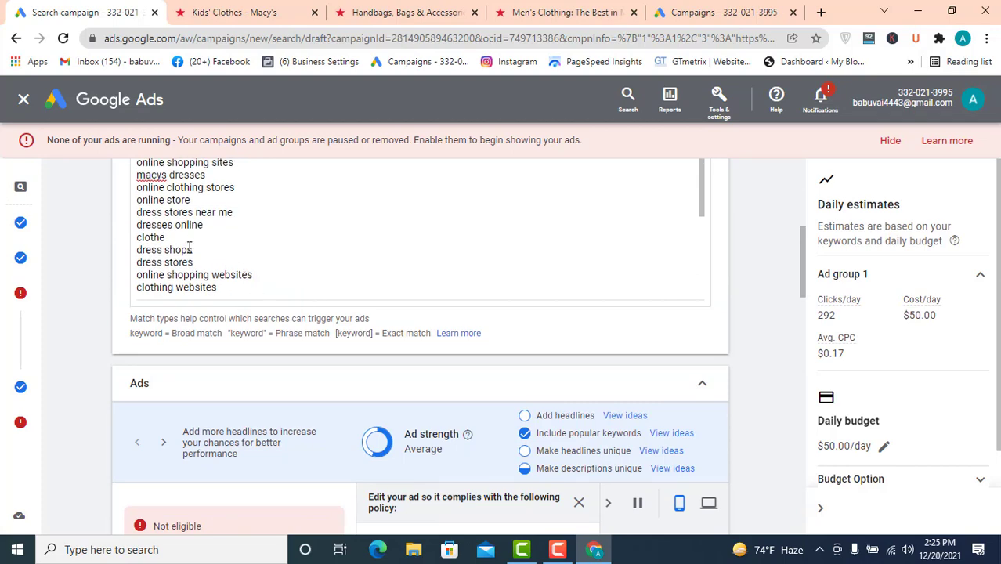
drag(192, 249, 136, 256)
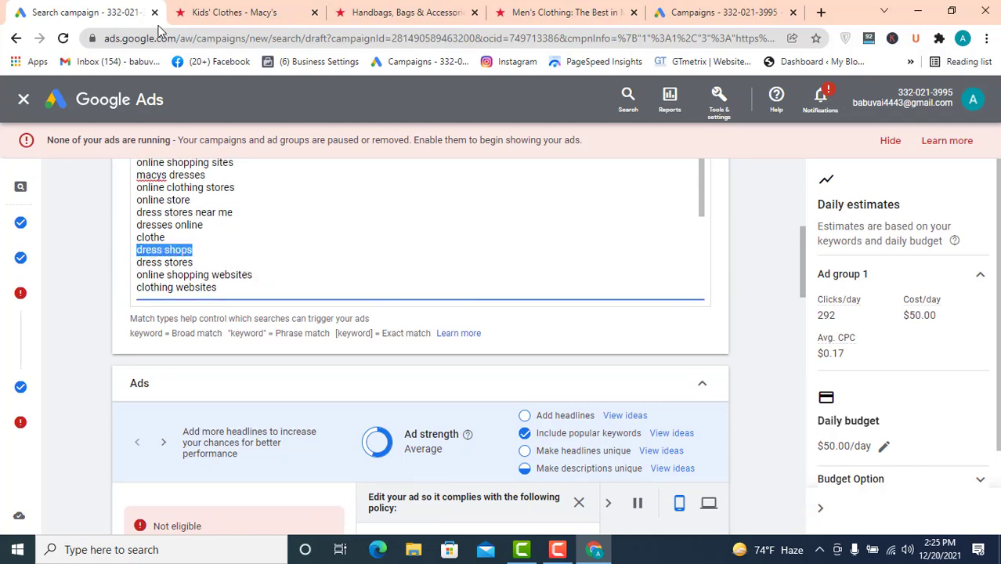
scroll(201, 360, down, 6)
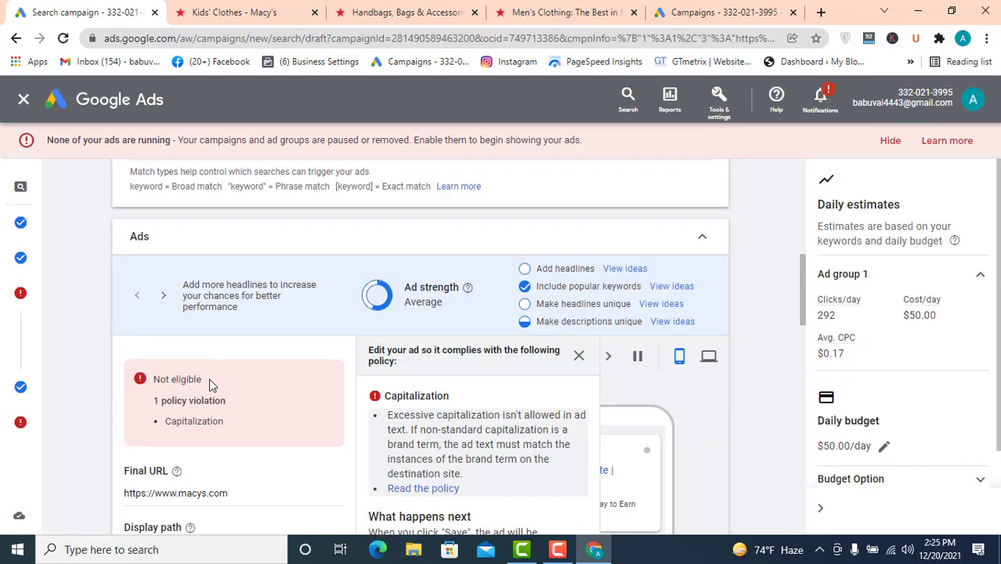
scroll(188, 411, down, 1)
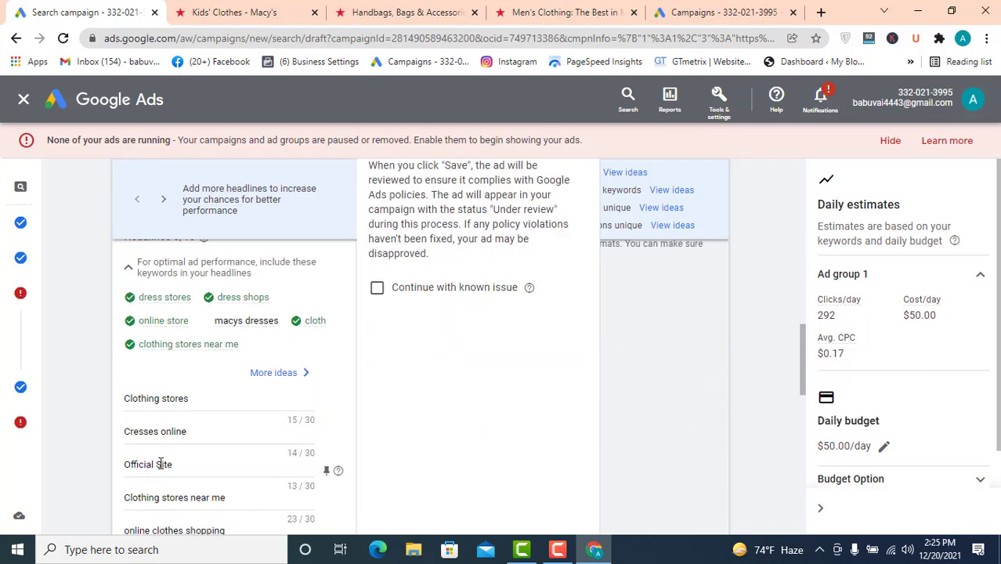
scroll(162, 463, down, 2)
drag(131, 383, 107, 381)
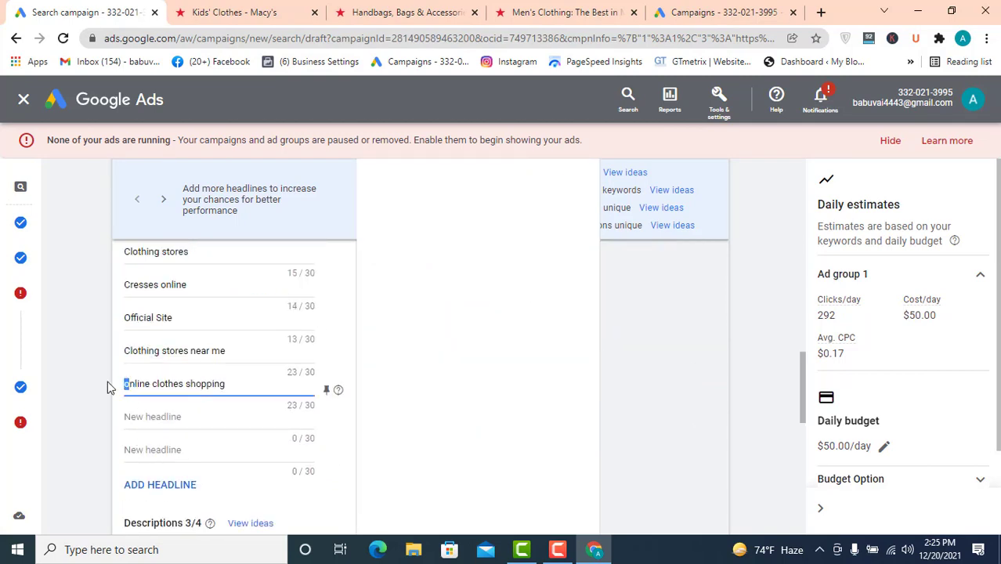
text(O)
- Add a new headline 'Dress shops' with a capital D
scroll(509, 339, up, 3)
scroll(426, 365, down, 2)
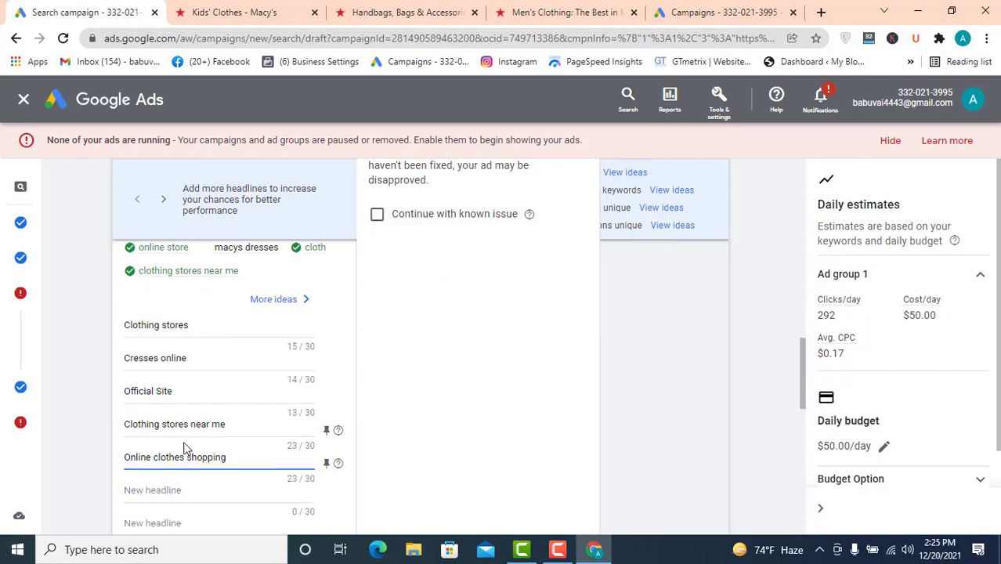
click(169, 490)
text(dress shops)
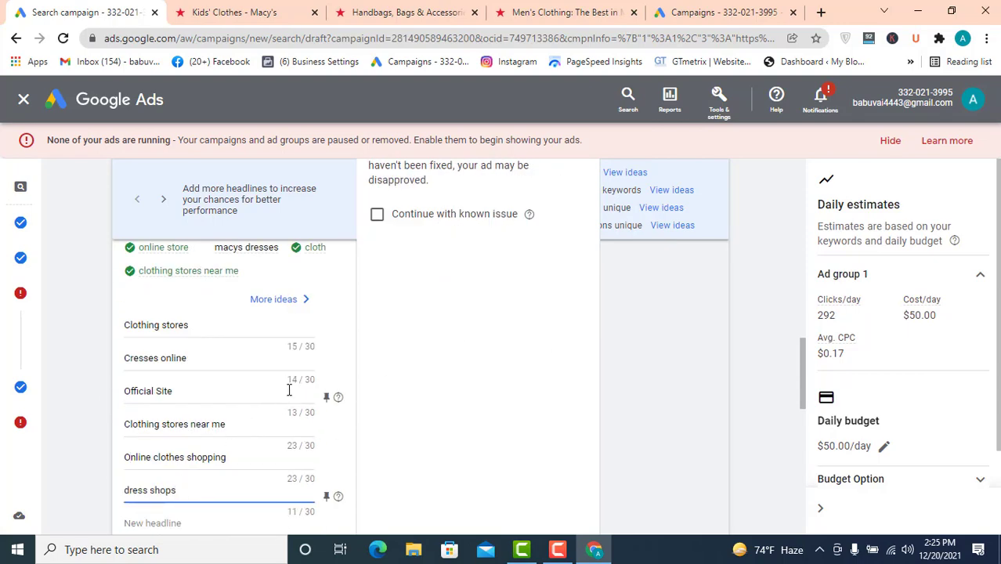
drag(129, 491, 111, 498)
text(D)
- Copy the keyword 'clothes shopping near me' and paste it as a new headline, capitalized as 'Clothes shopping near me'
scroll(441, 262, up, 4)
scroll(438, 264, up, 8)
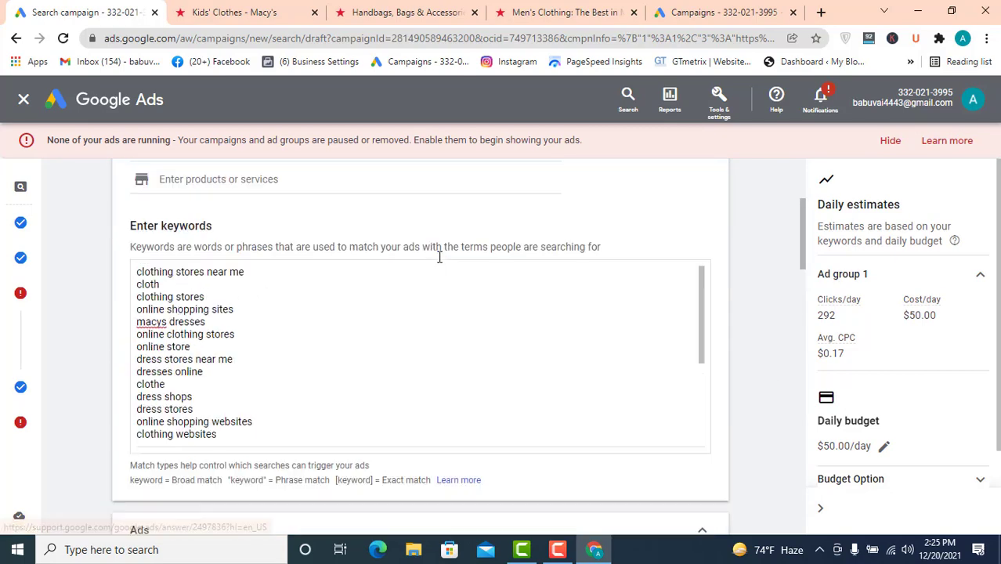
scroll(371, 264, down, 8)
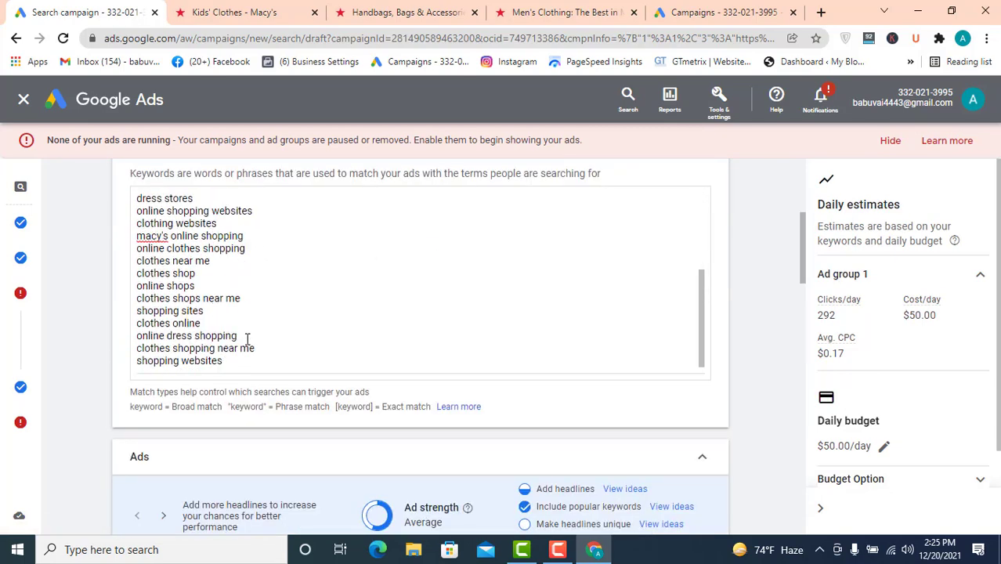
drag(263, 347, 133, 354)
key(ctrl+c)
scroll(138, 333, down, 4)
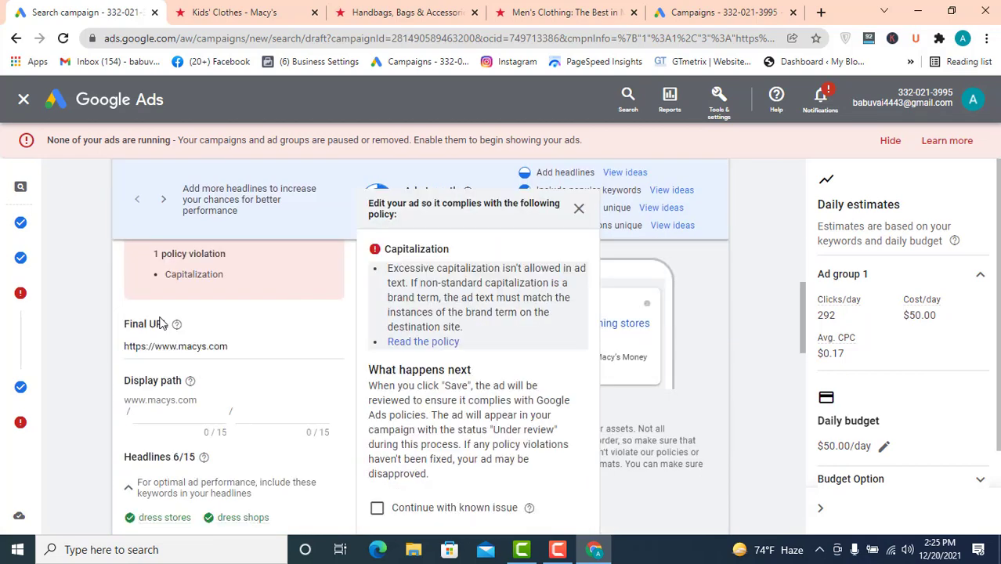
scroll(269, 275, down, 5)
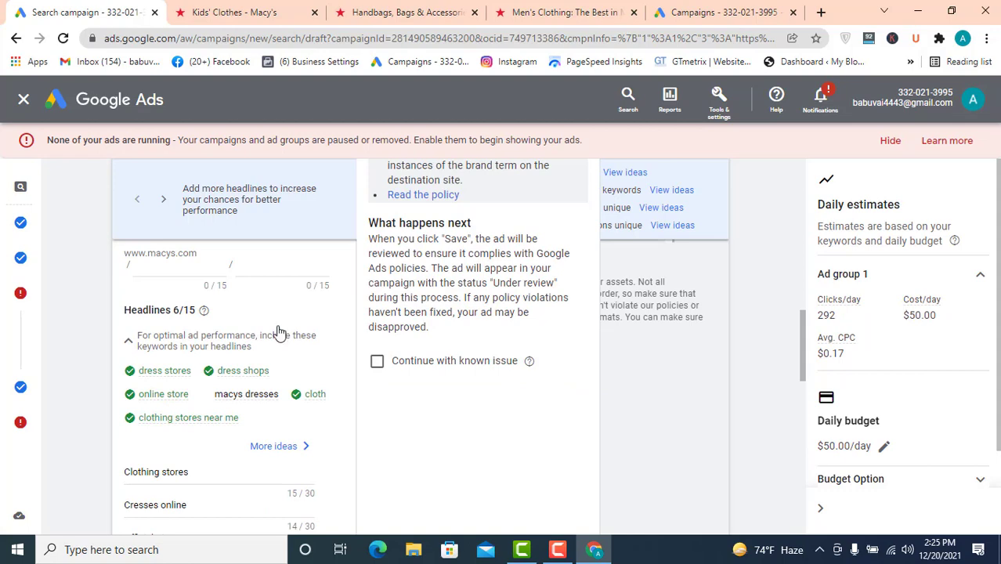
scroll(203, 411, down, 1)
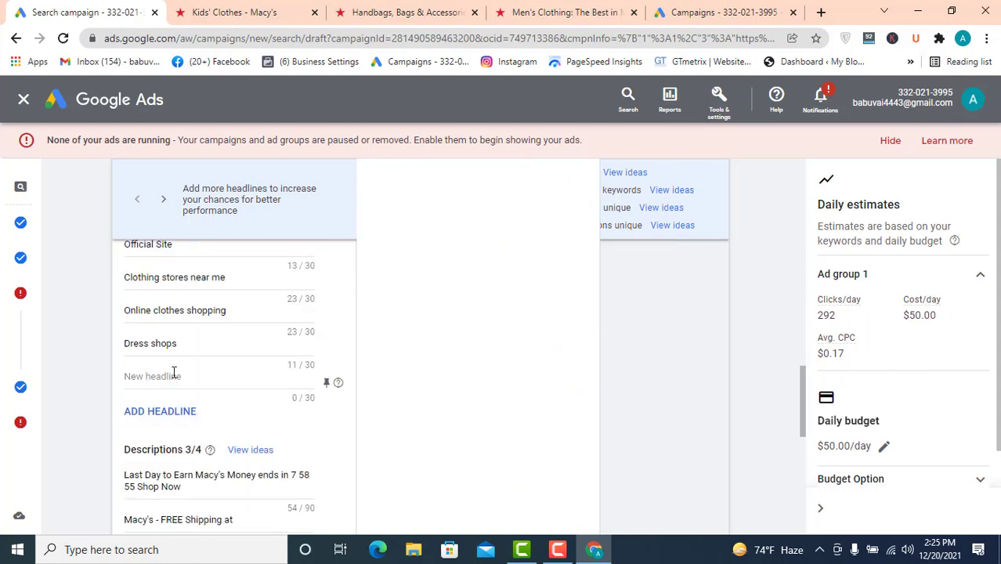
click(175, 375)
key(ctrl+v)
drag(119, 382, 130, 377)
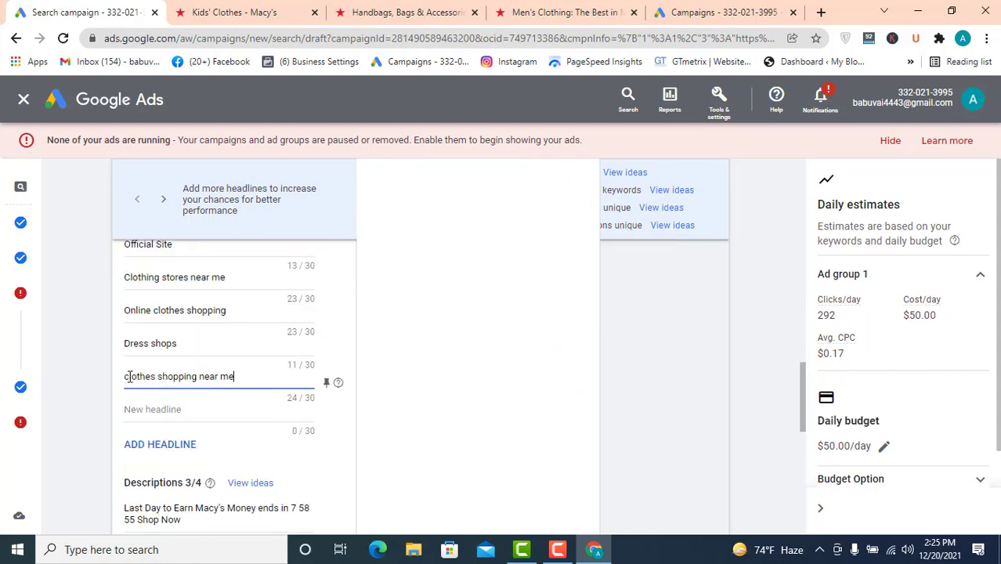
text(C)
- Review the ad strength checklist and the policy notice above the ad
scroll(432, 353, up, 5)
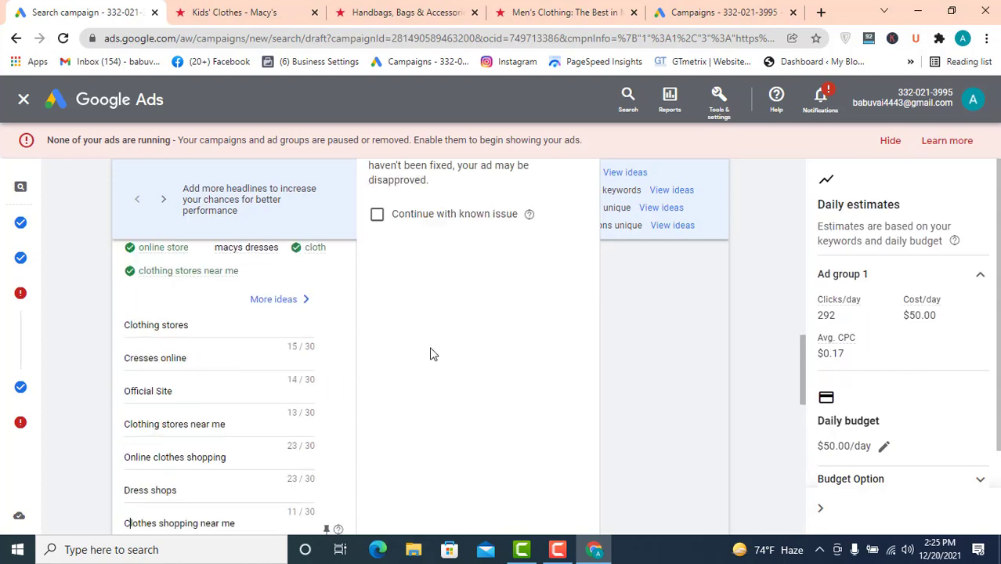
scroll(440, 333, up, 1)
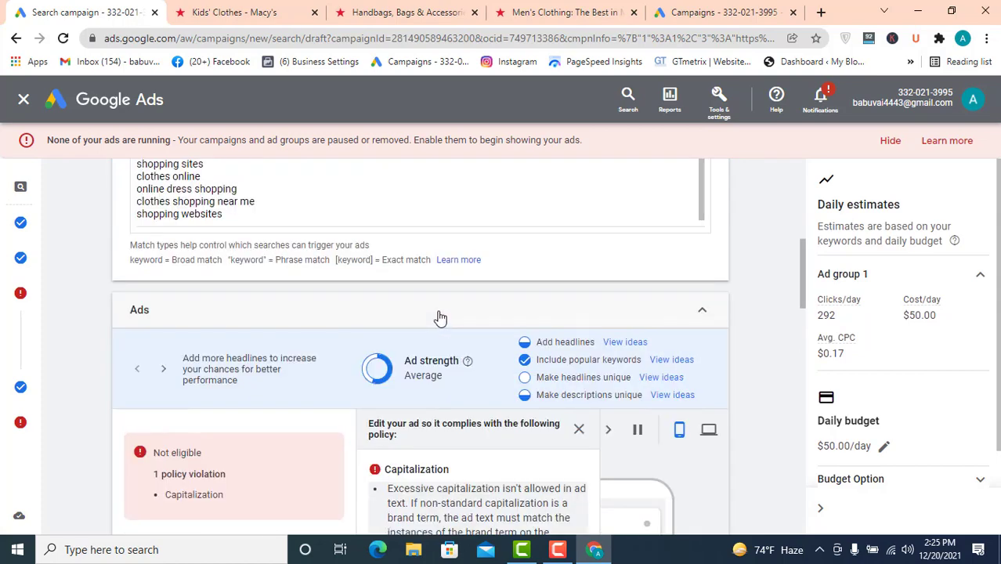
scroll(440, 317, up, 1)
scroll(440, 317, down, 2)
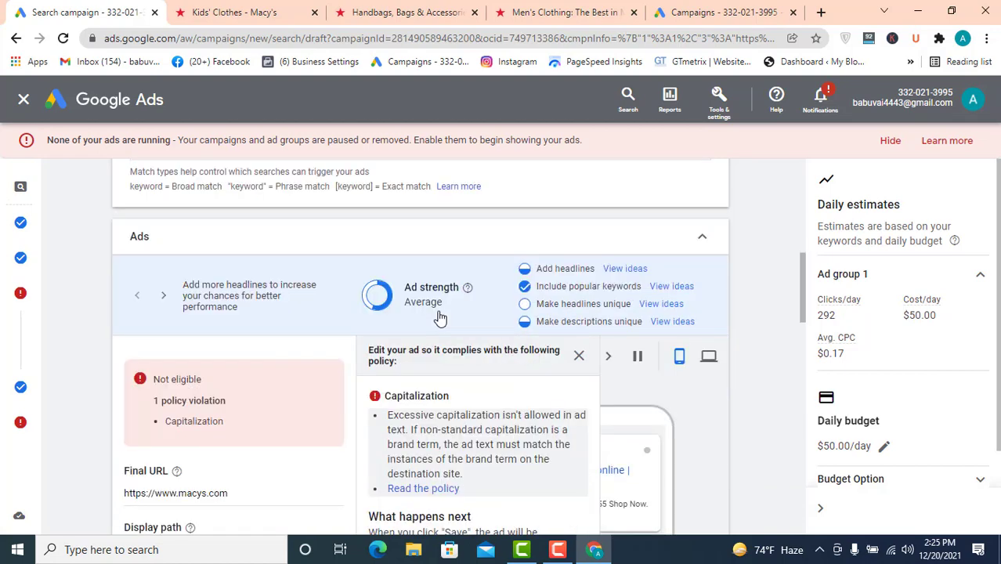
scroll(477, 340, up, 2)
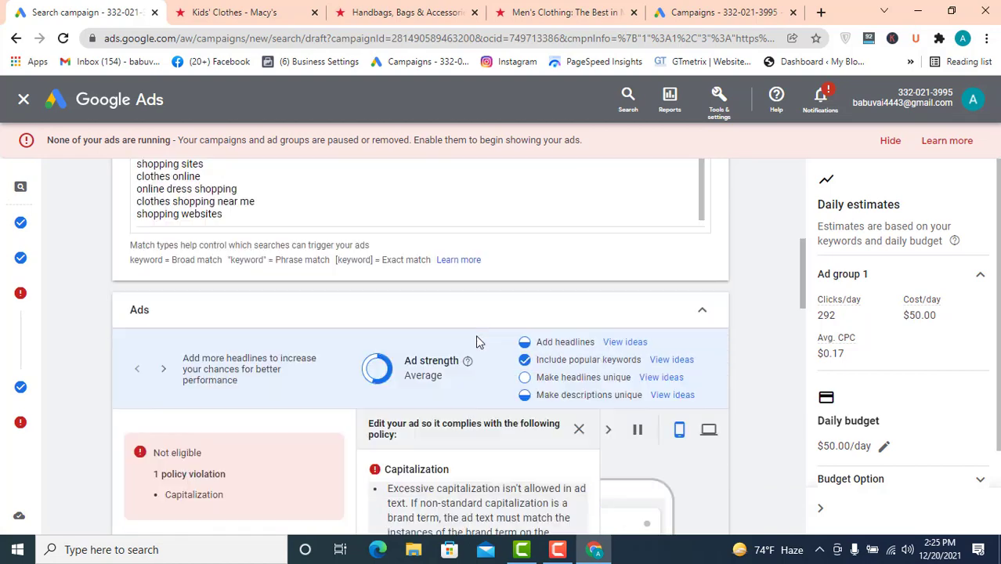
scroll(211, 289, down, 2)
scroll(213, 282, up, 5)
scroll(213, 266, down, 1)
scroll(214, 266, down, 1)
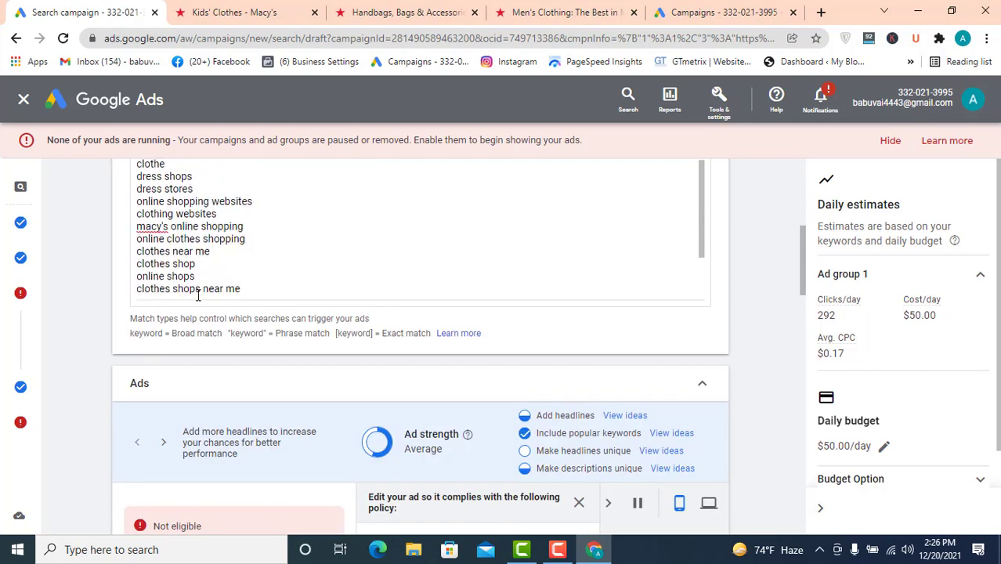
- Copy the keyword 'shopping websites' from the keyword list and paste it as a new ad headline
drag(197, 295, 132, 303)
click(226, 287)
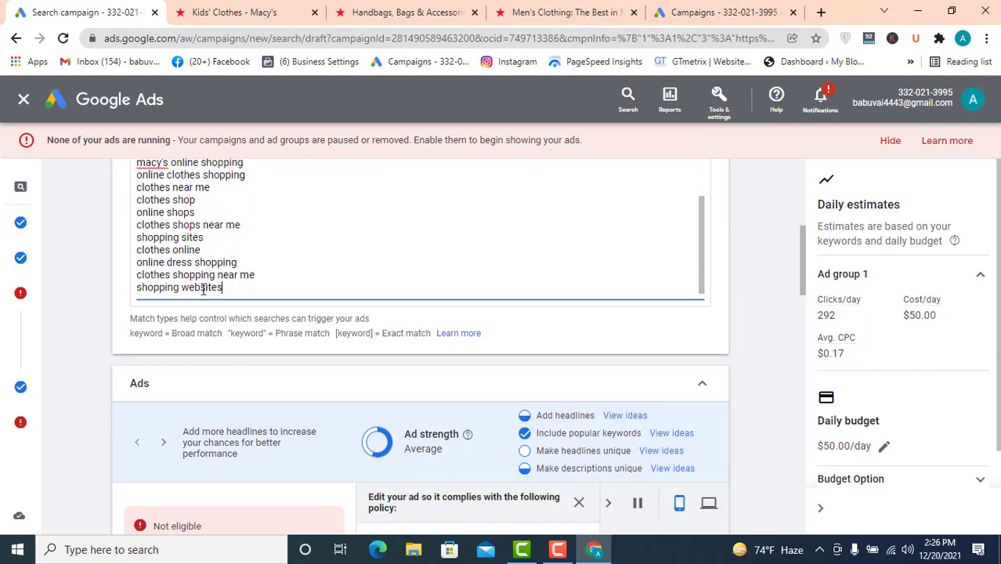
drag(223, 288, 133, 293)
key(ctrl+c)
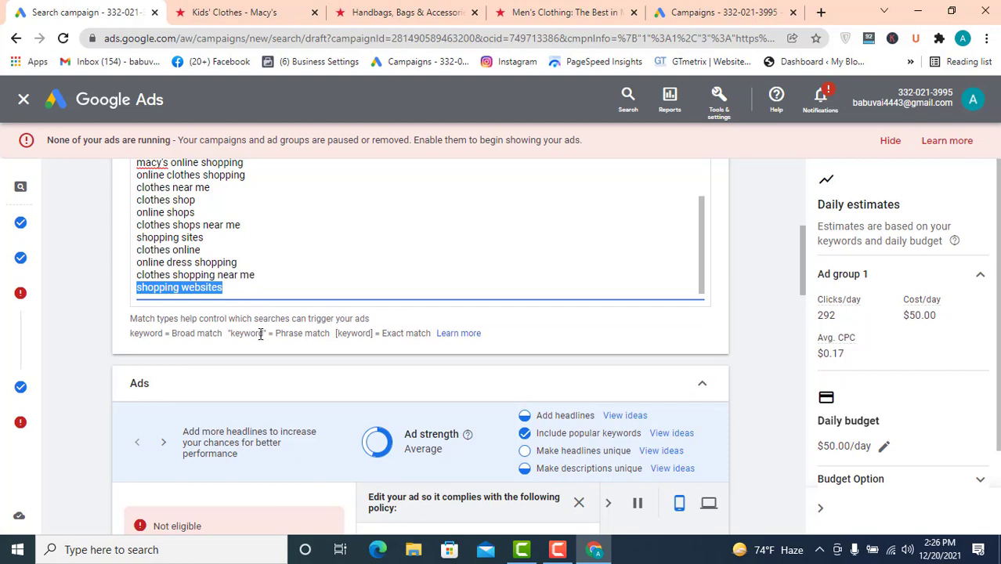
scroll(261, 333, down, 8)
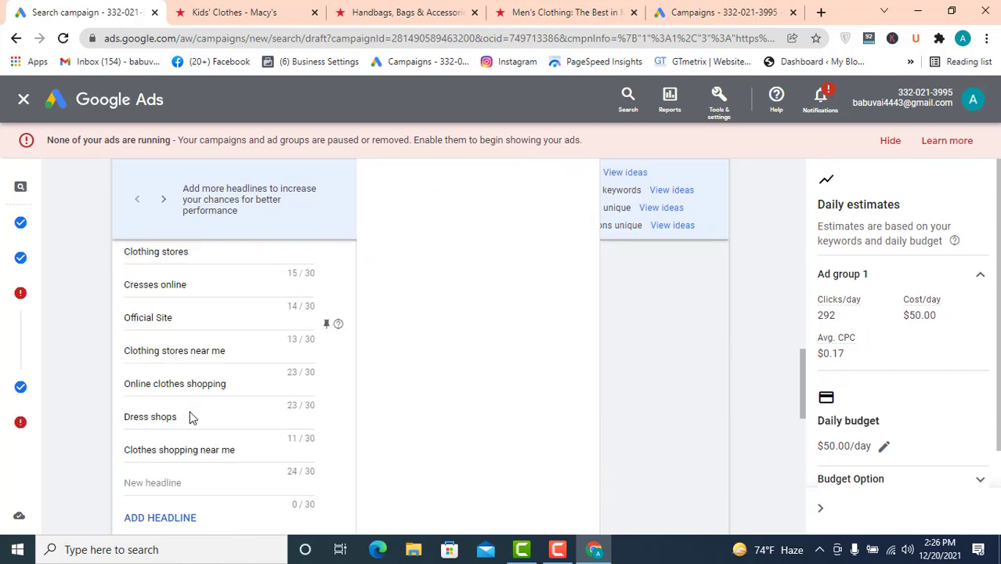
scroll(190, 417, down, 2)
scroll(165, 458, down, 3)
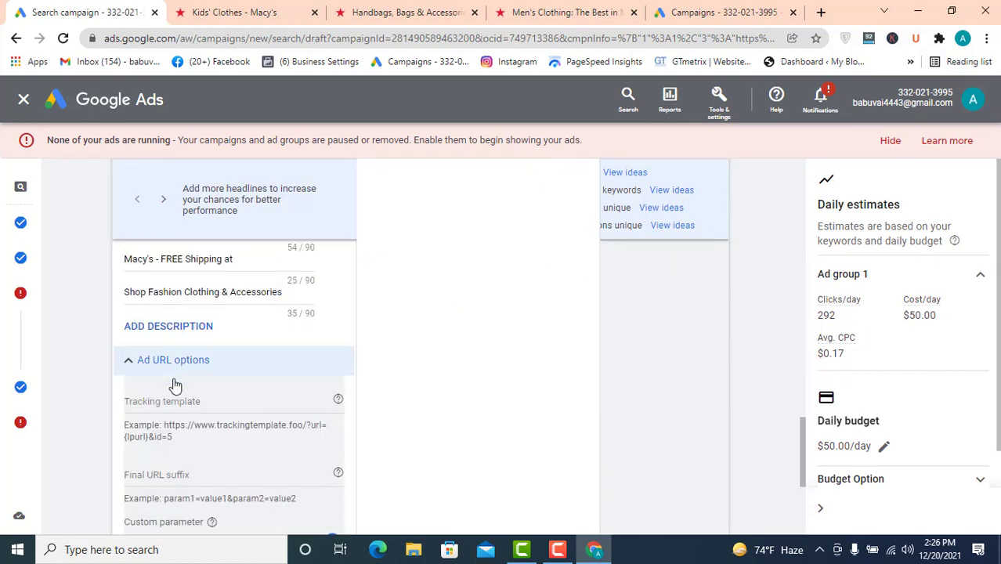
scroll(220, 343, down, 3)
scroll(222, 337, up, 5)
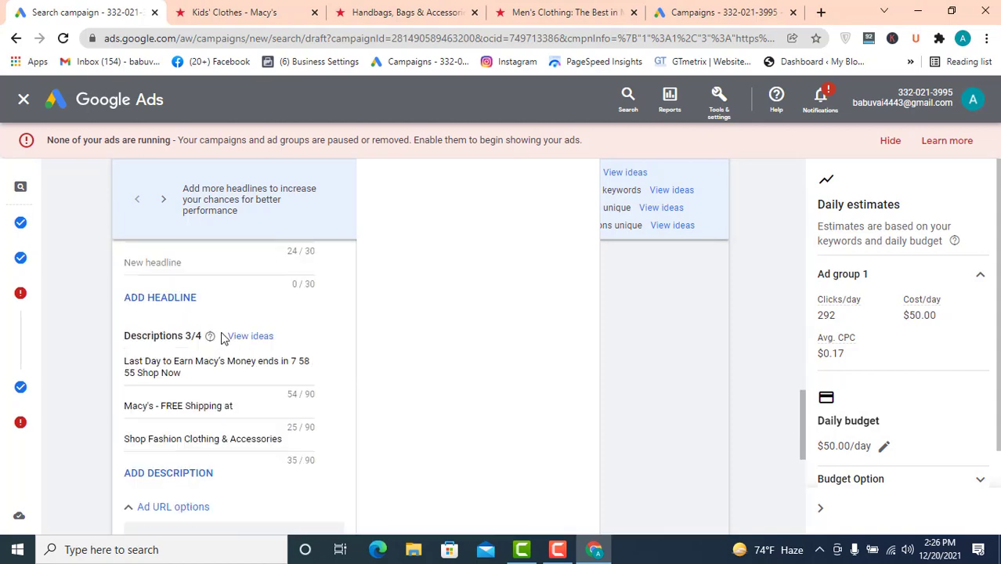
scroll(221, 336, up, 2)
click(163, 411)
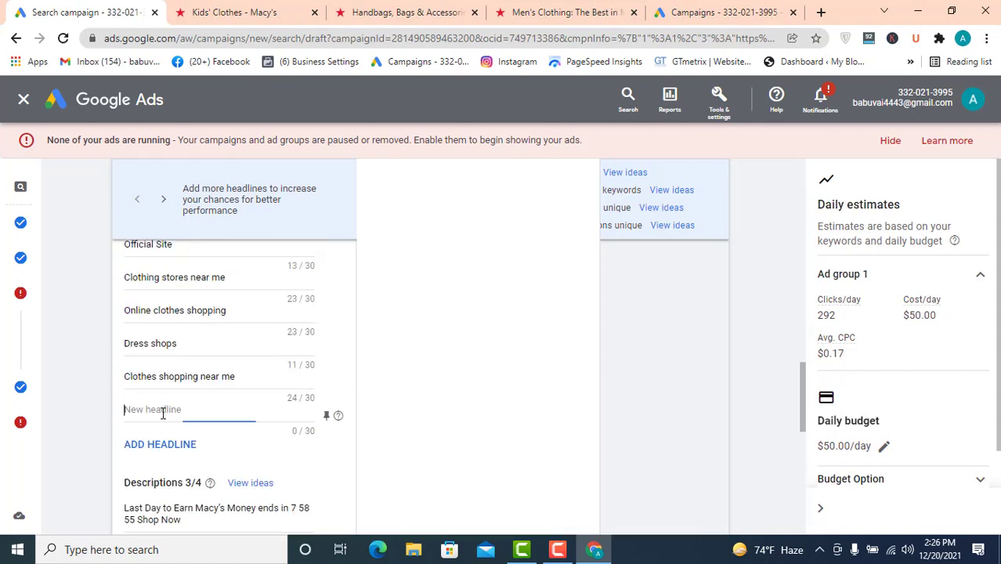
key(ctrl+v)
- Save the ad edits, then reopen the ad and place the cursor at the end of the first description
scroll(337, 401, down, 5)
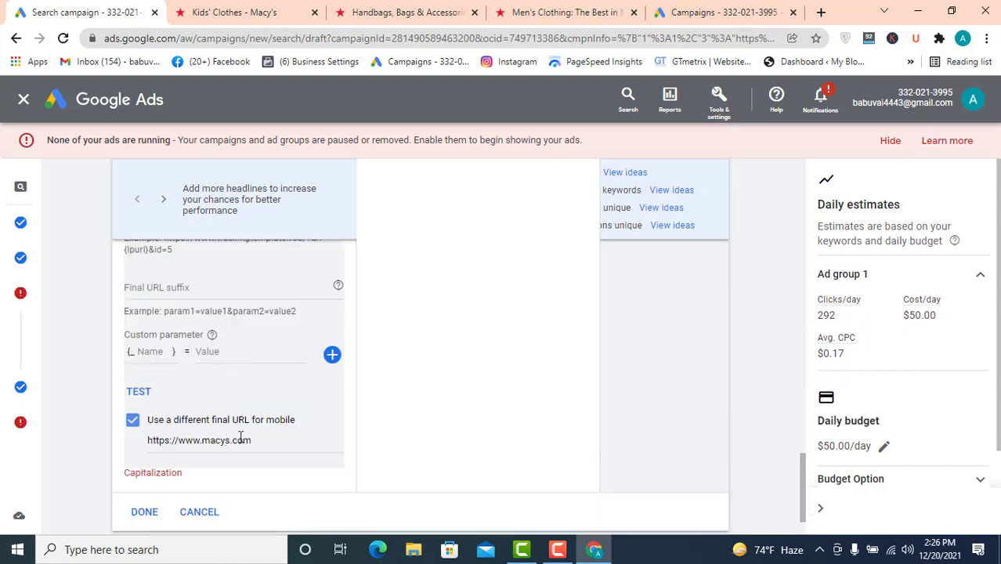
click(137, 511)
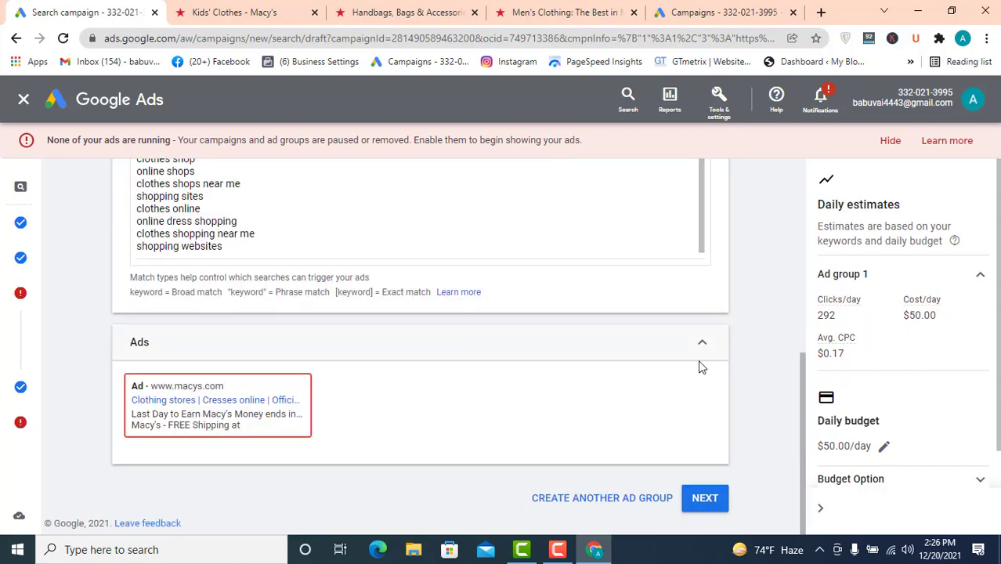
mouse_move(521, 453)
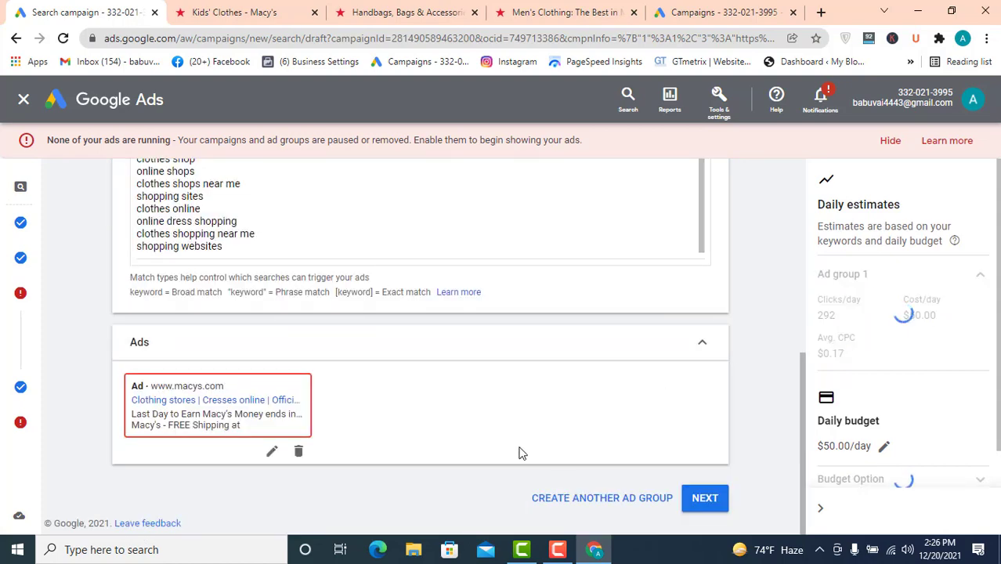
click(271, 453)
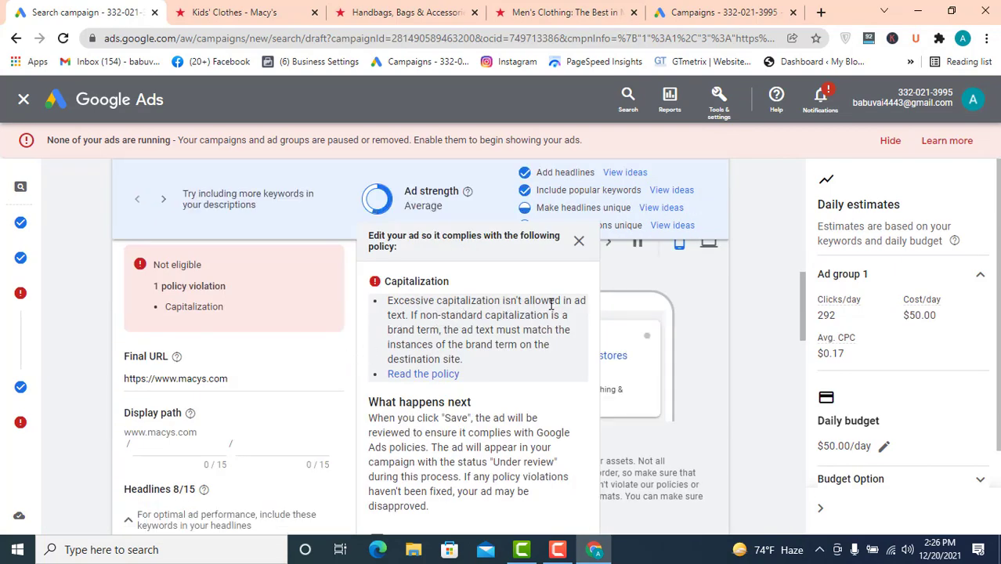
scroll(246, 415, down, 5)
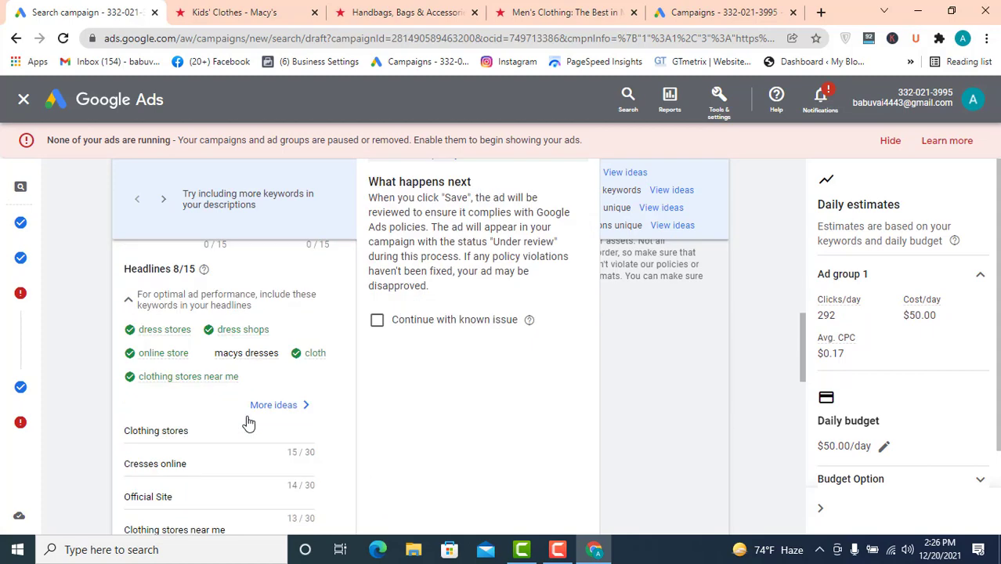
scroll(286, 404, down, 10)
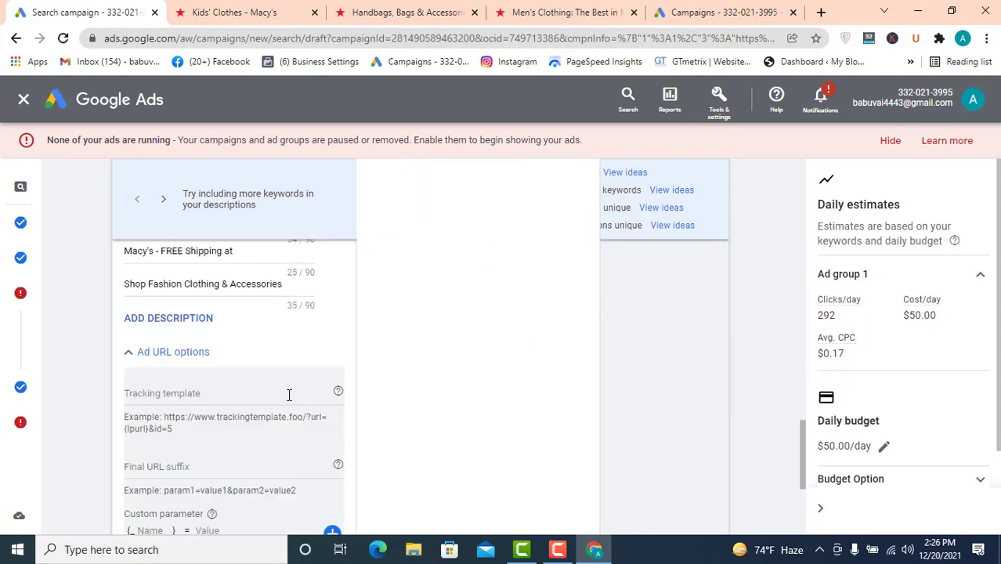
scroll(290, 391, up, 4)
scroll(279, 374, up, 1)
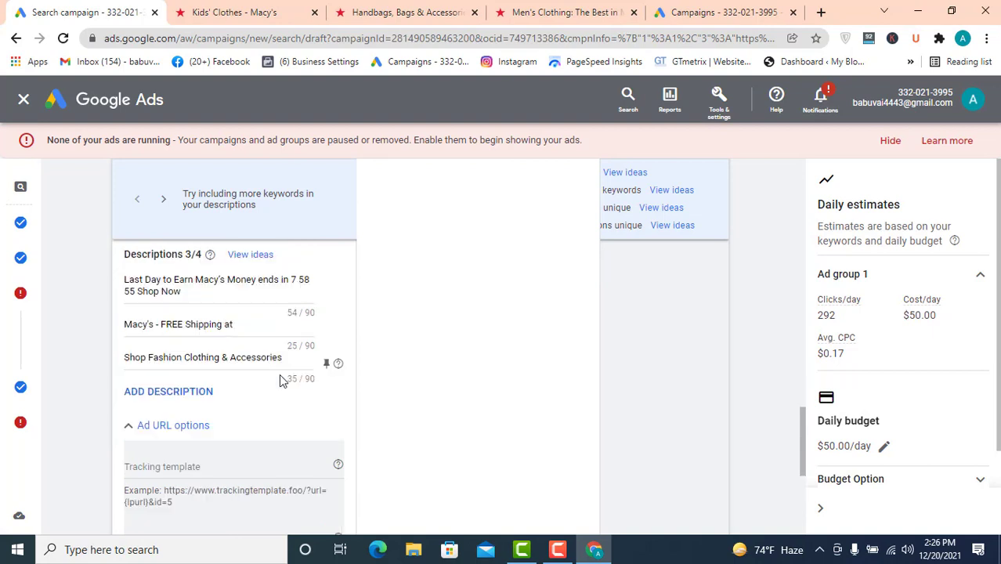
click(205, 295)
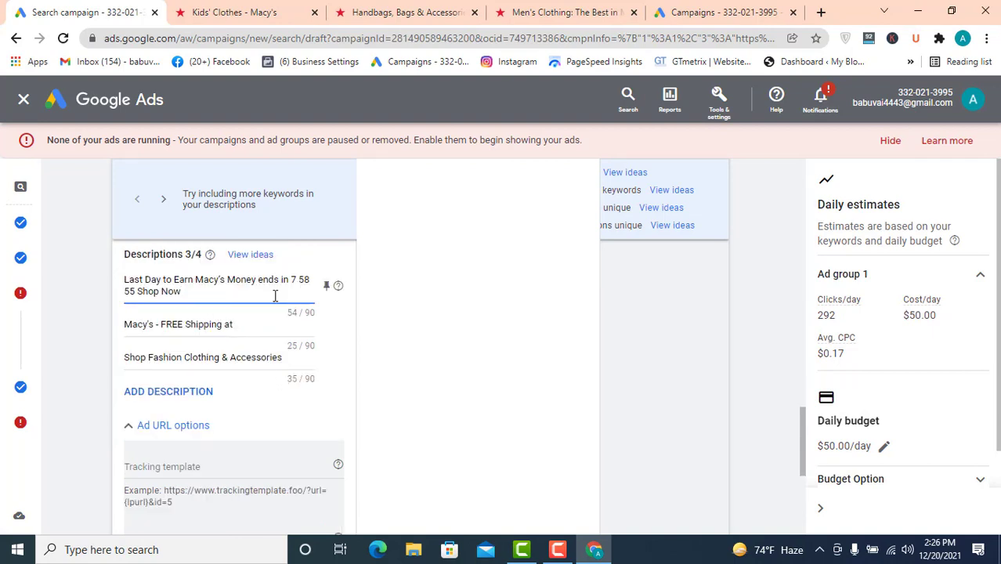
- Copy the Men's Blazers & Sport Coats sentence from the Macy's men's clothing page and return to the campaign tab
click(564, 12)
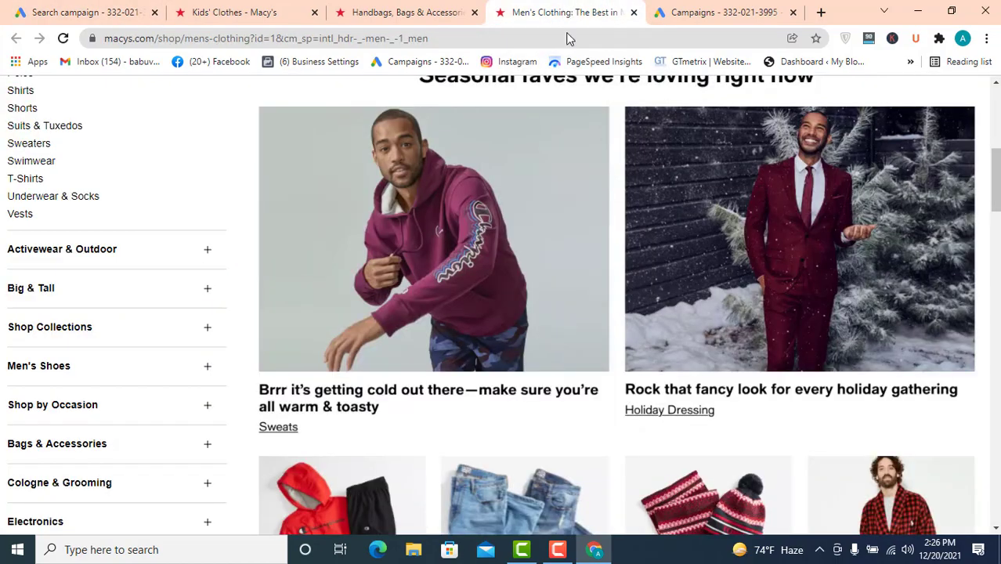
scroll(516, 384, down, 5)
scroll(514, 379, down, 15)
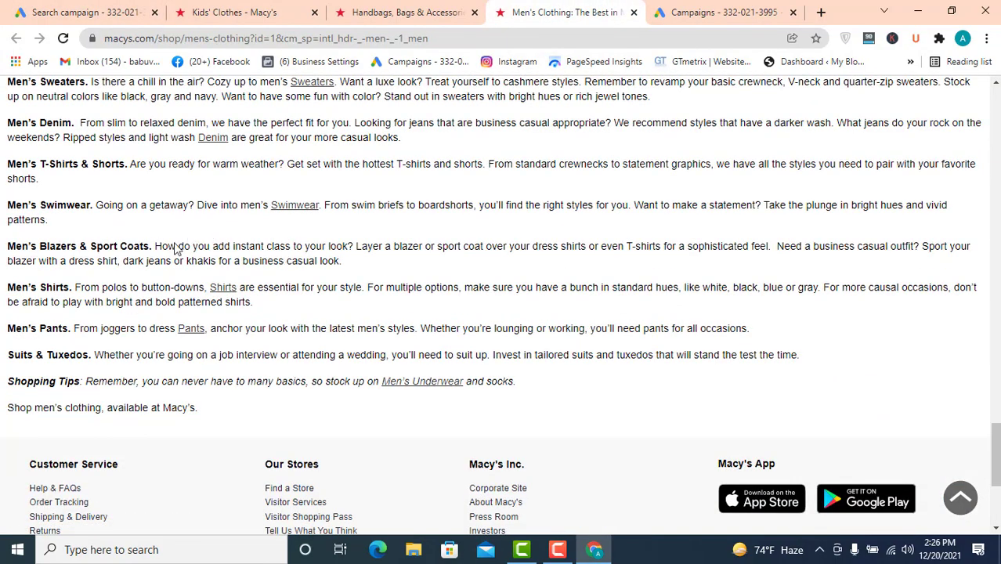
drag(154, 246, 769, 245)
key(ctrl+c)
click(45, 12)
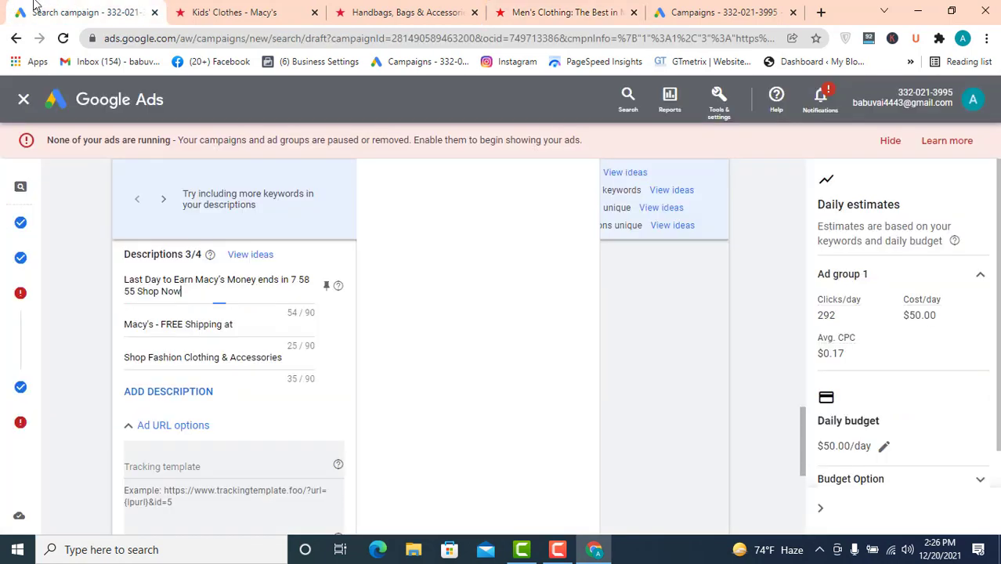
- Replace the first description with the pasted Men's Blazers & Sport Coats sentence
drag(210, 292, 4, 293)
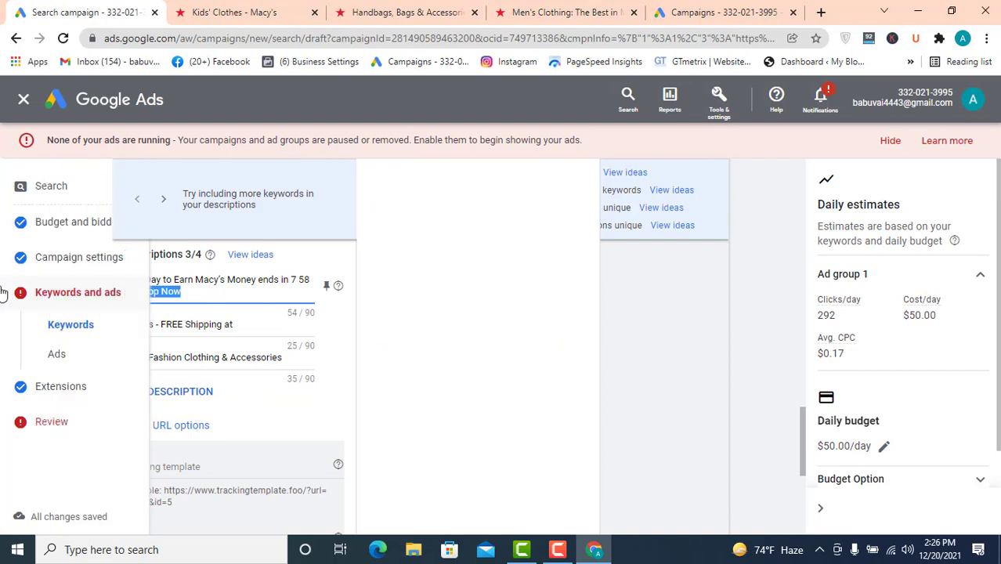
click(252, 285)
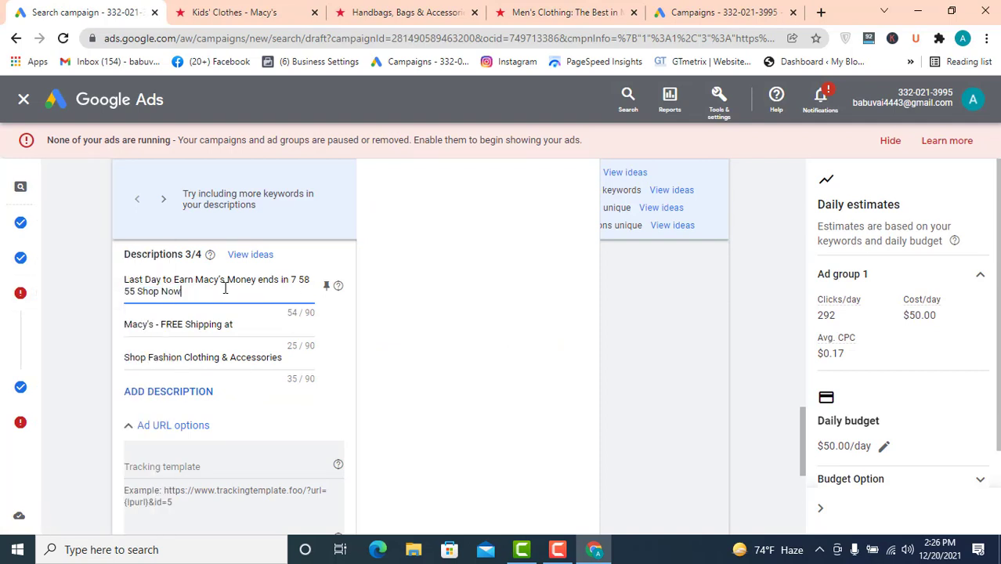
drag(226, 288, 55, 276)
key(ctrl+v)
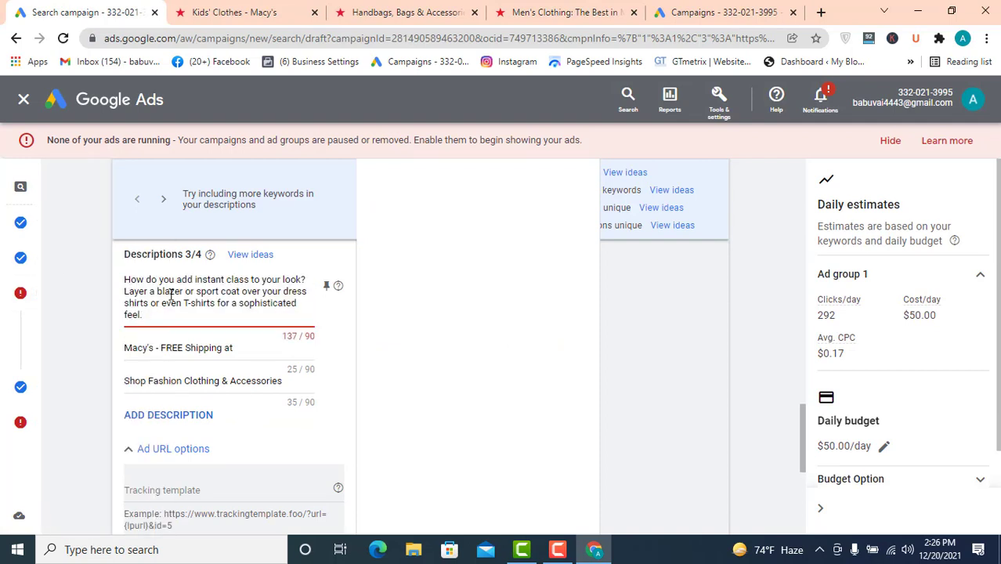
- Move the overflowing end of the first description into the second description
drag(183, 291, 71, 335)
key(BackSpace)
text(r or sport coat over your dress shirts or even T-shirts for a sophisticated feel.)
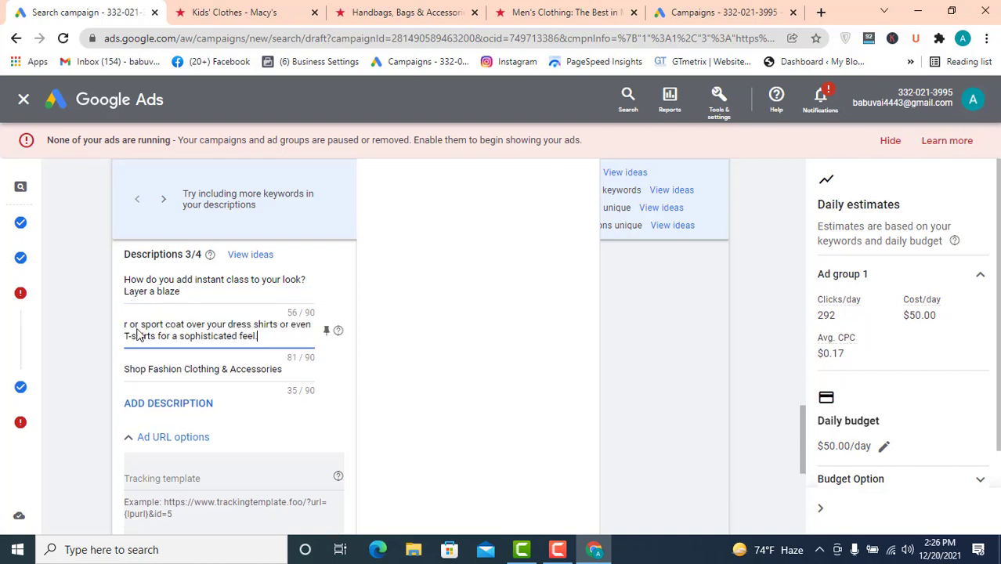
- Move 'T-shirts for a sophisticated feel.' out of the second description to replace the third description
drag(263, 335, 126, 337)
key(ctrl+c)
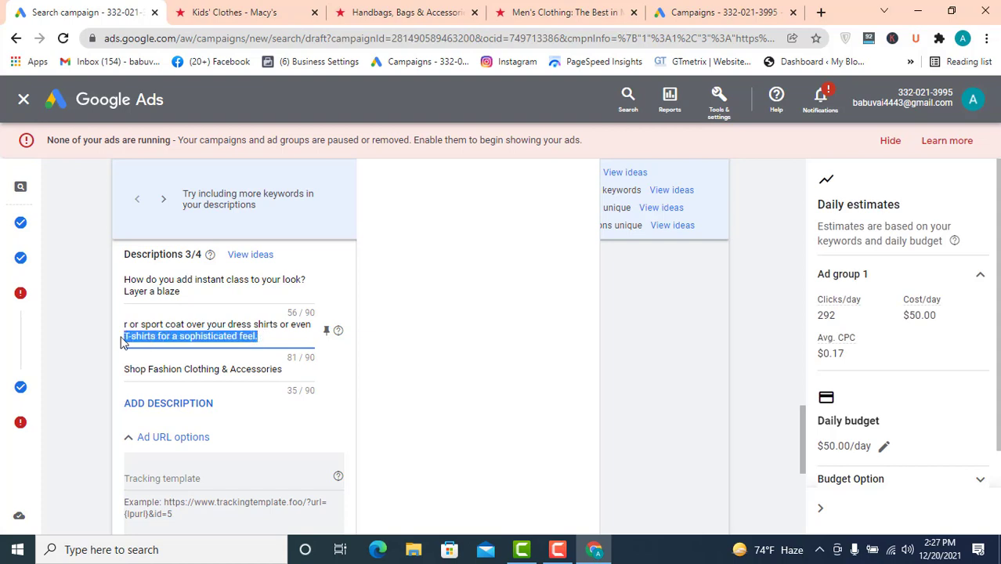
key(BackSpace)
click(196, 354)
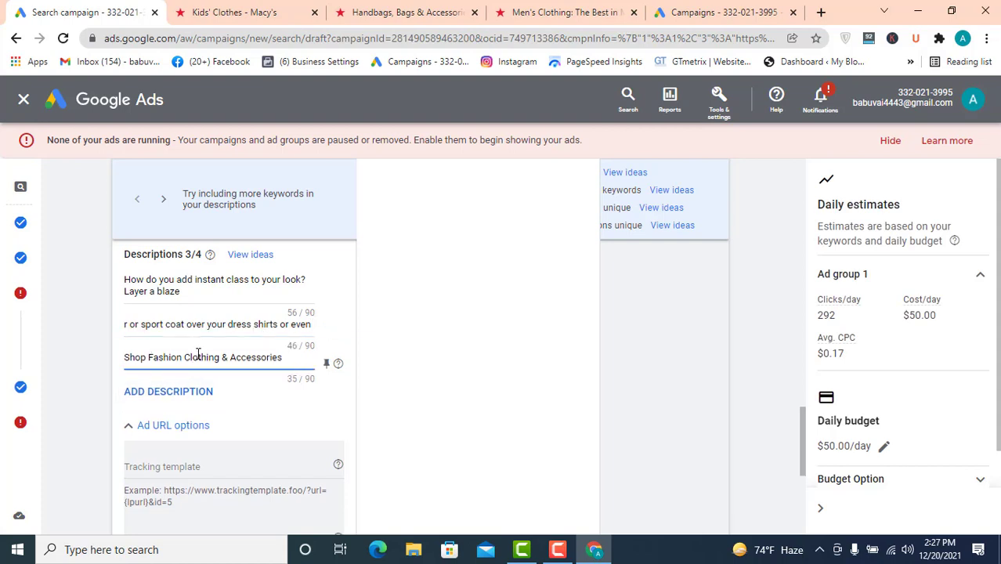
key(ctrl+a)
key(ctrl+v)
- Continue from the ad through the Extensions page to the campaign review
scroll(527, 375, down, 1)
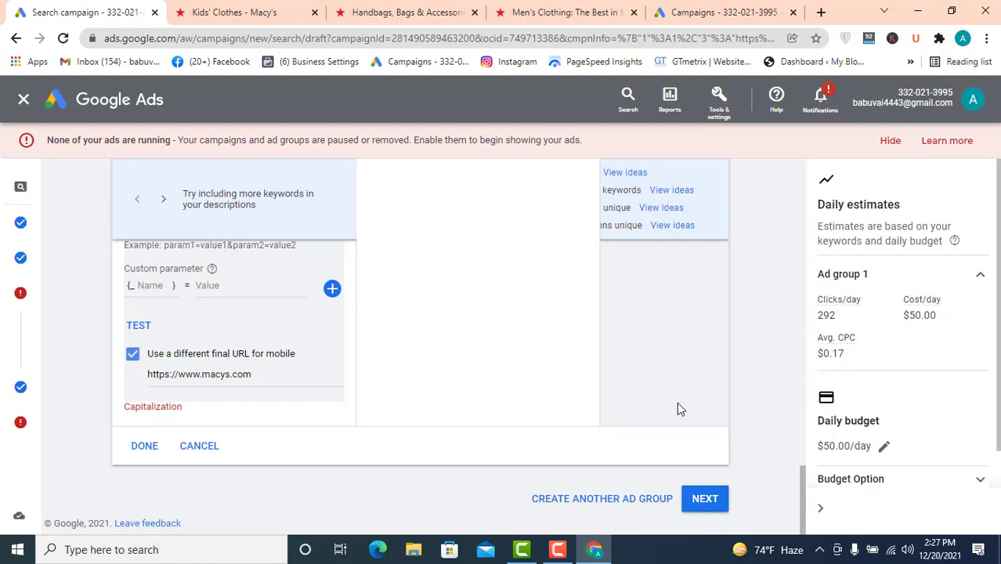
click(706, 499)
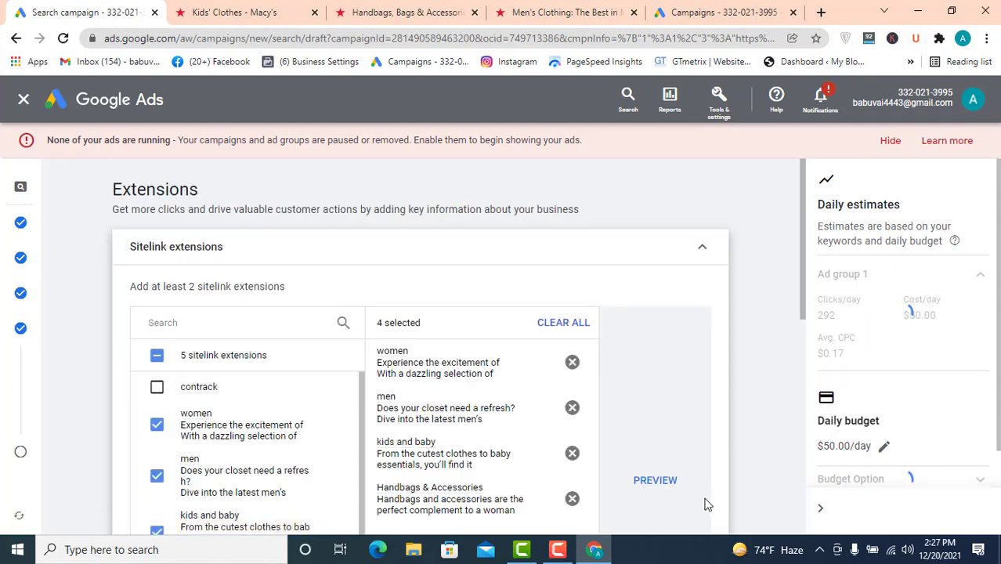
scroll(702, 426, down, 6)
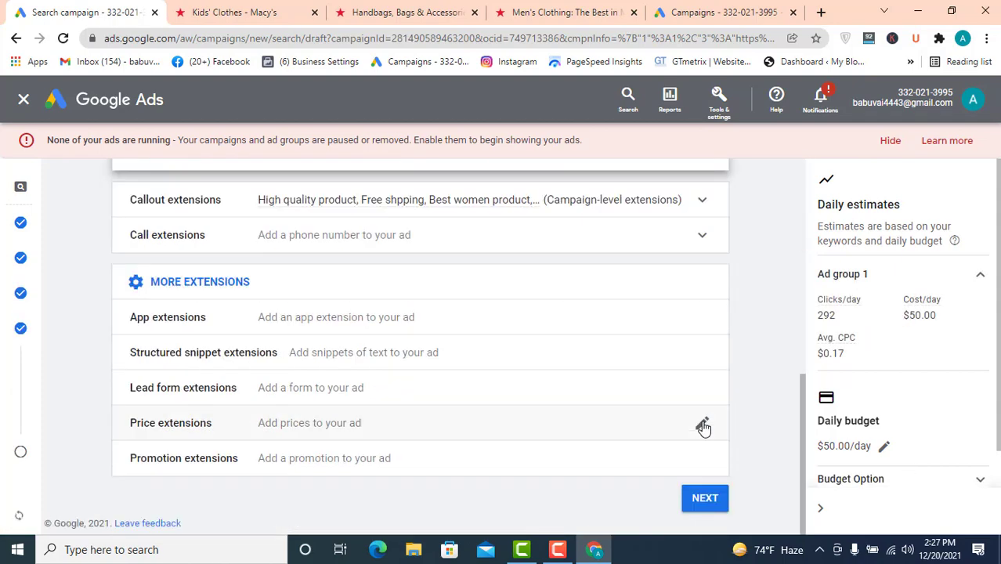
click(708, 506)
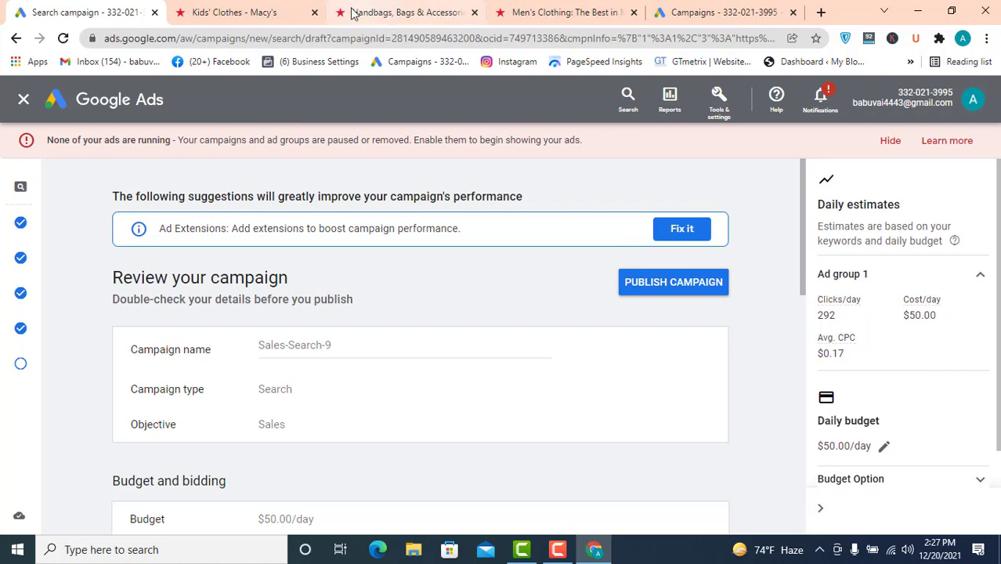
- Reopen the ad under Keywords and ads to review its headlines and descriptions, then return to Extensions
mouse_move(24, 334)
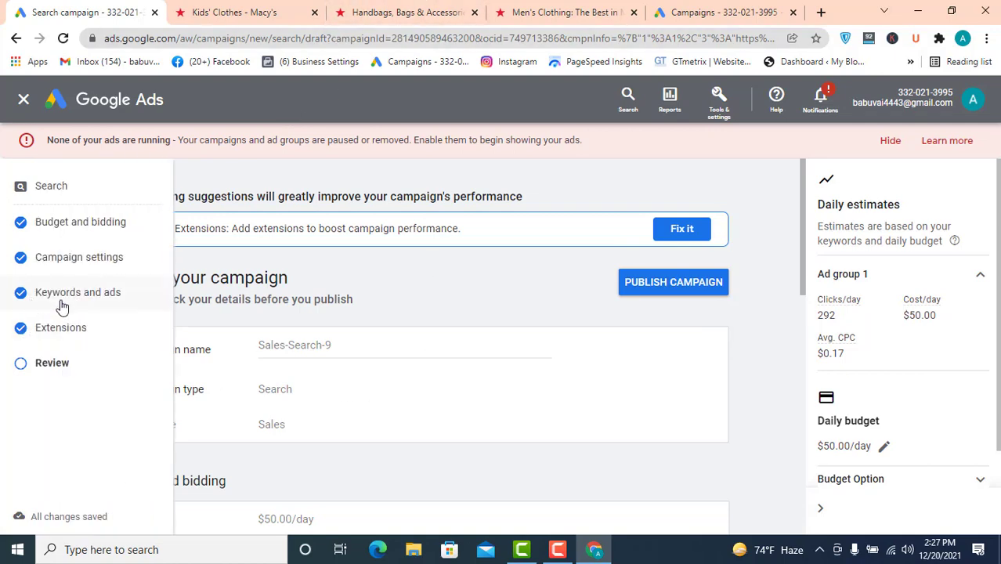
click(32, 296)
scroll(404, 333, down, 2)
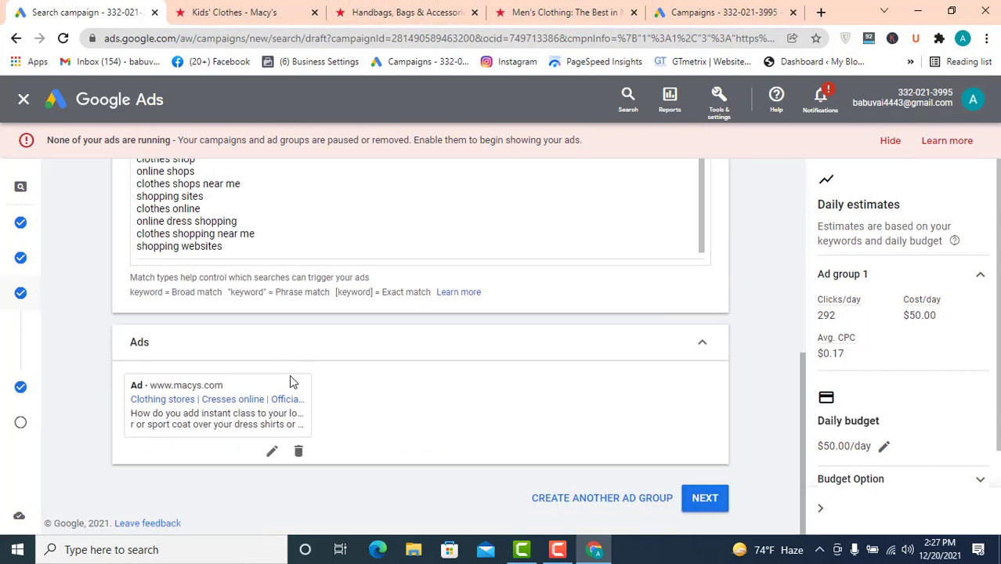
click(317, 414)
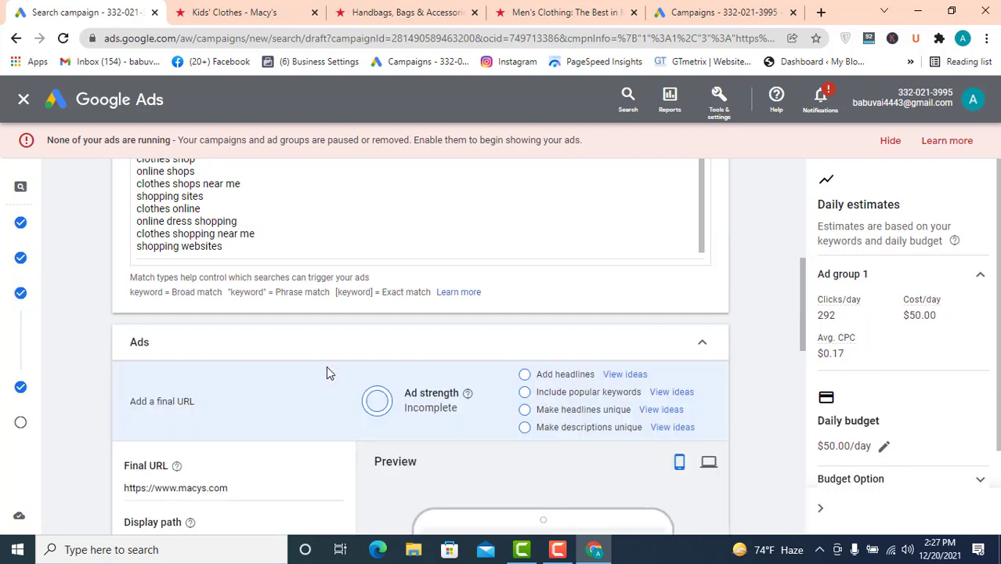
scroll(328, 371, down, 7)
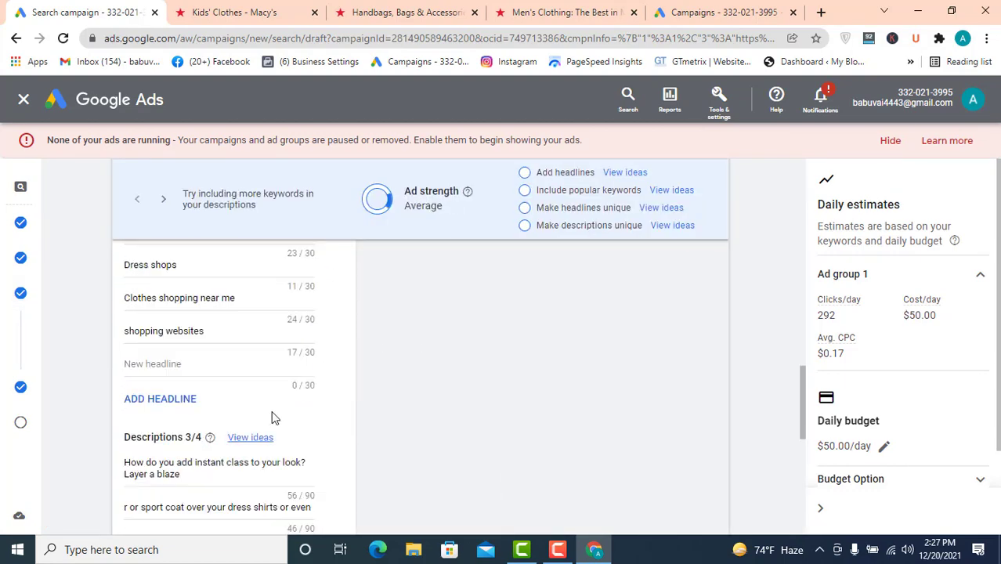
scroll(268, 404, down, 2)
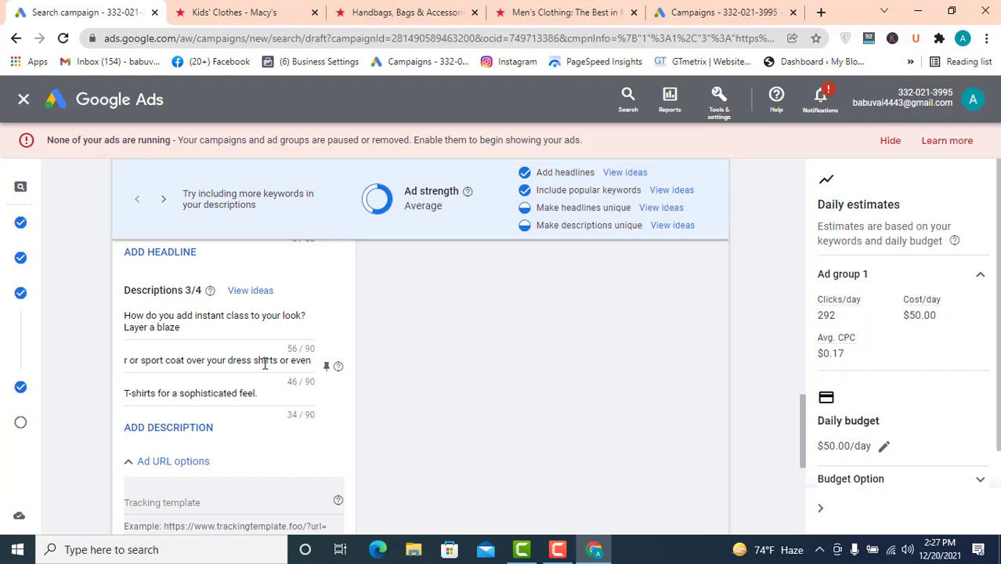
scroll(593, 372, down, 5)
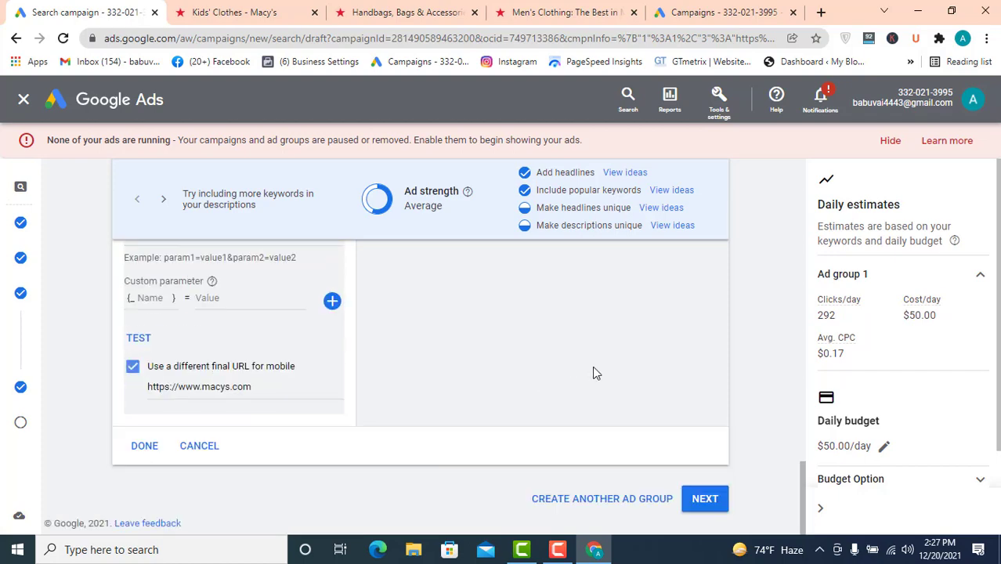
click(705, 500)
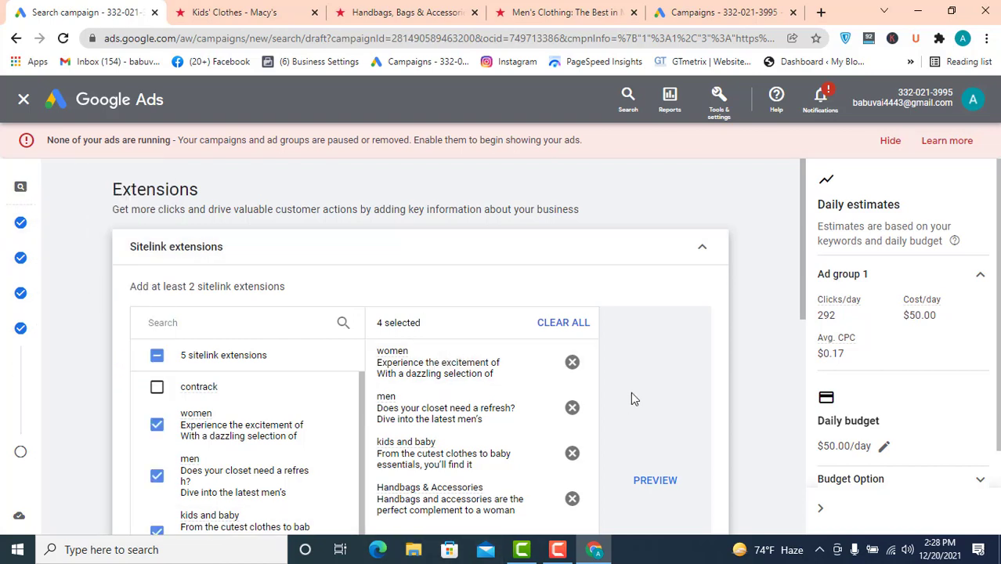
- Continue past Extensions to the review page and scroll through the campaign summary
mouse_move(345, 13)
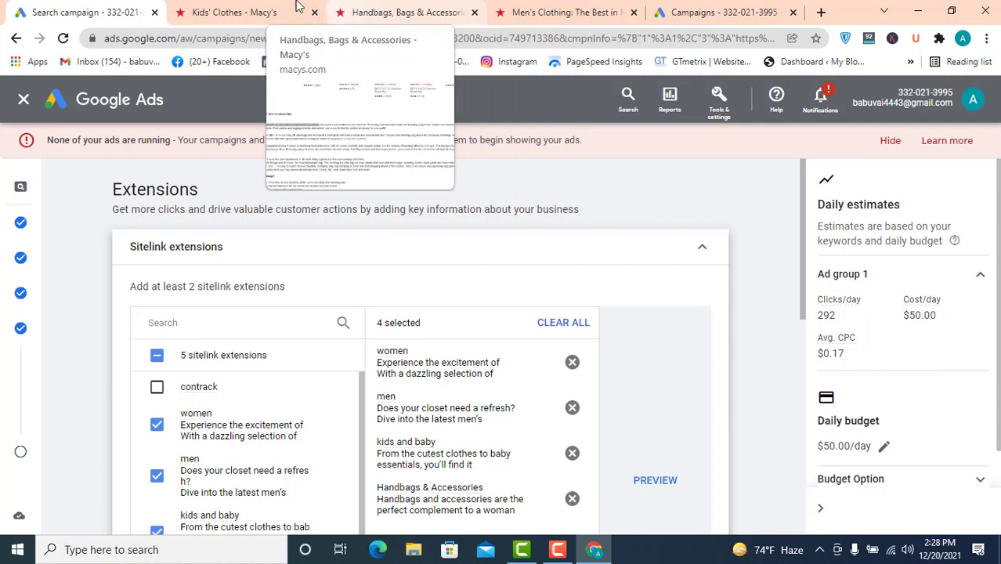
scroll(640, 285, down, 5)
scroll(640, 284, down, 2)
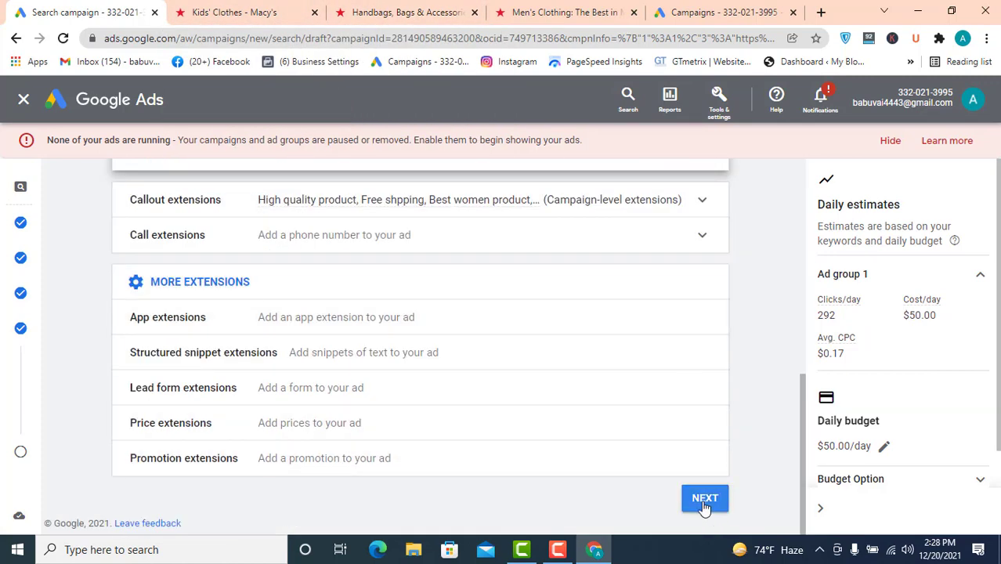
click(704, 498)
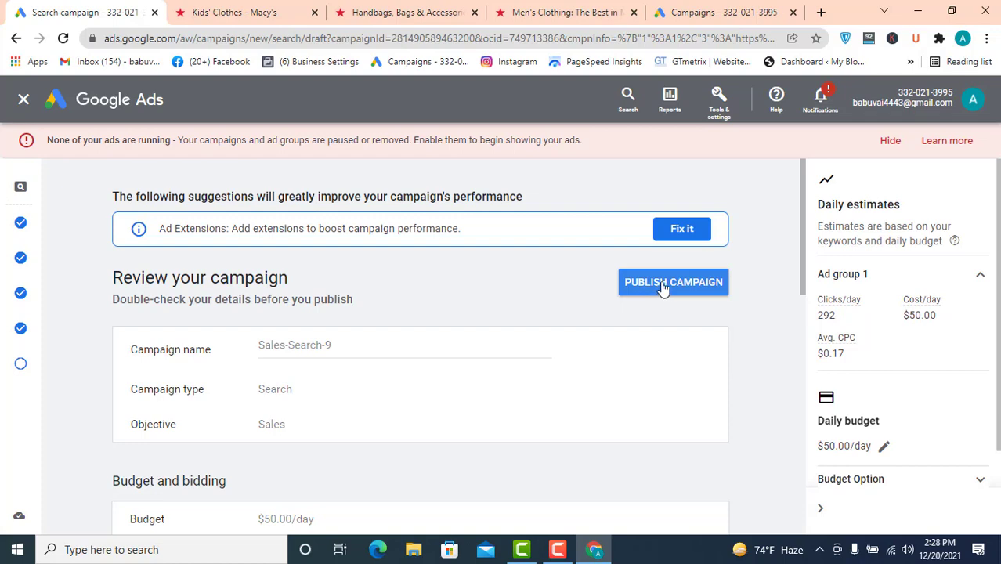
scroll(632, 353, down, 10)
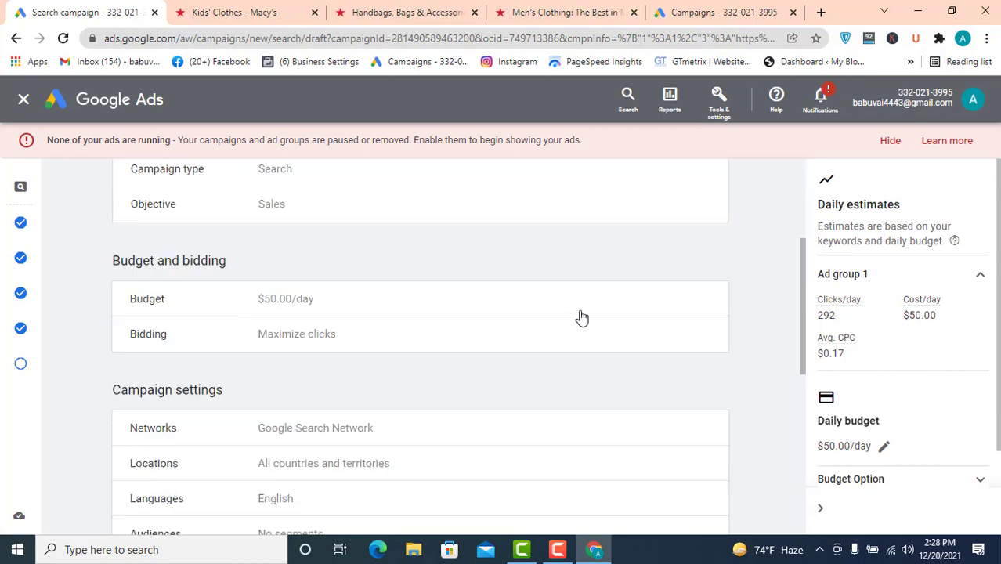